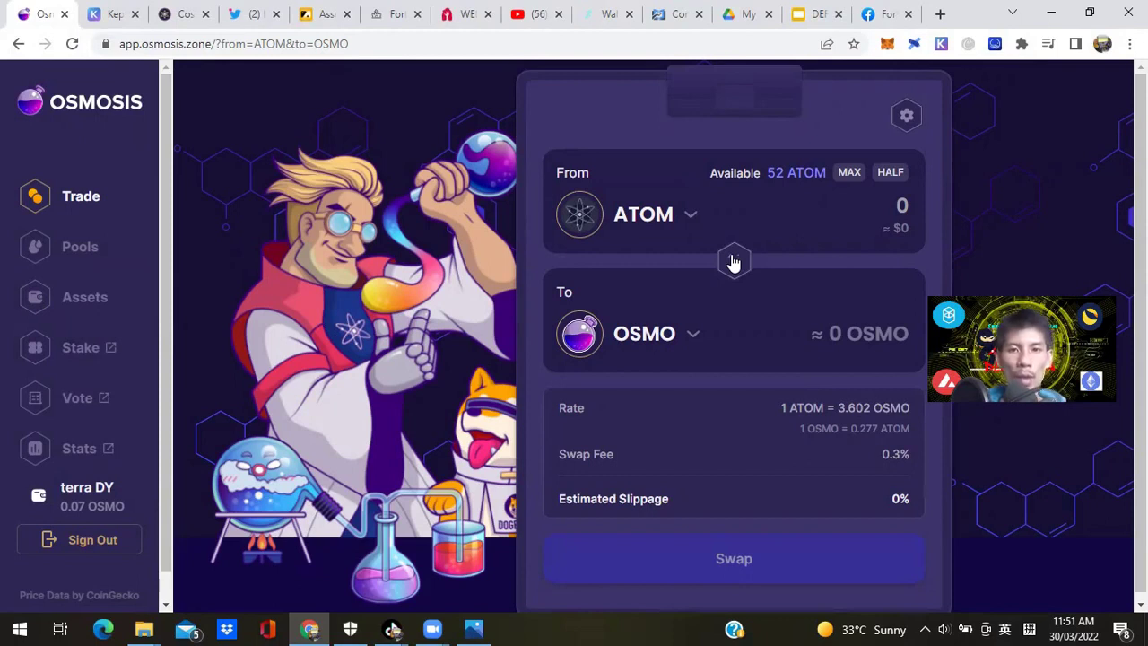
Choose JUNO as the token to receive in the swap from ATOM.
{"action": "left_click", "coordinate": [649, 335]}
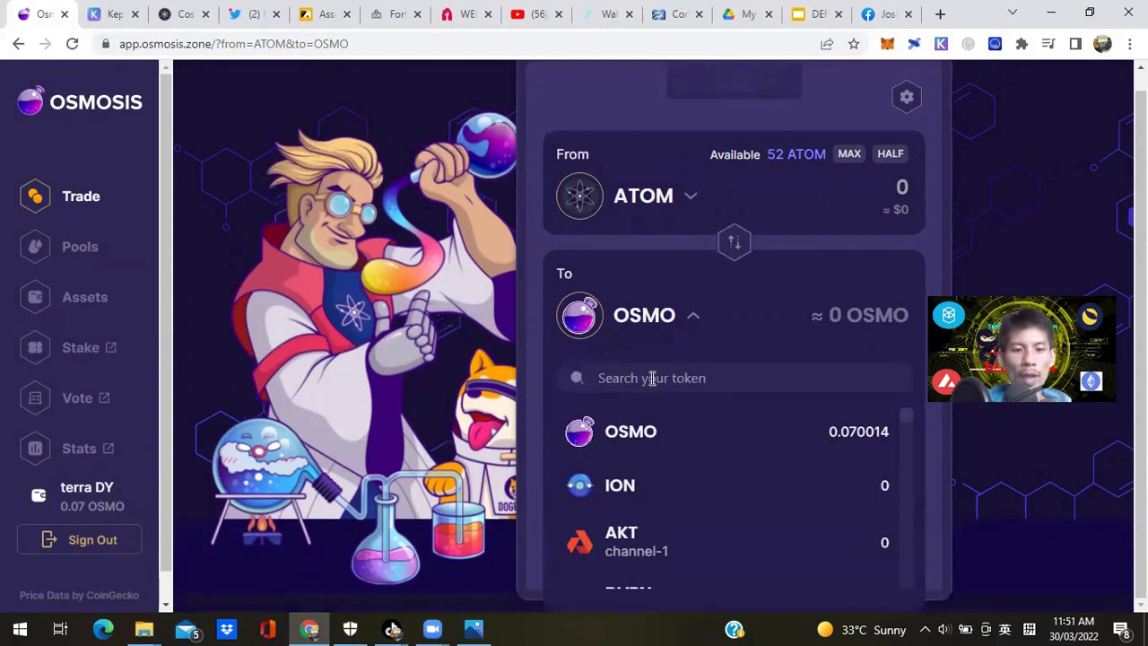
{"action": "type", "text": "juni"}
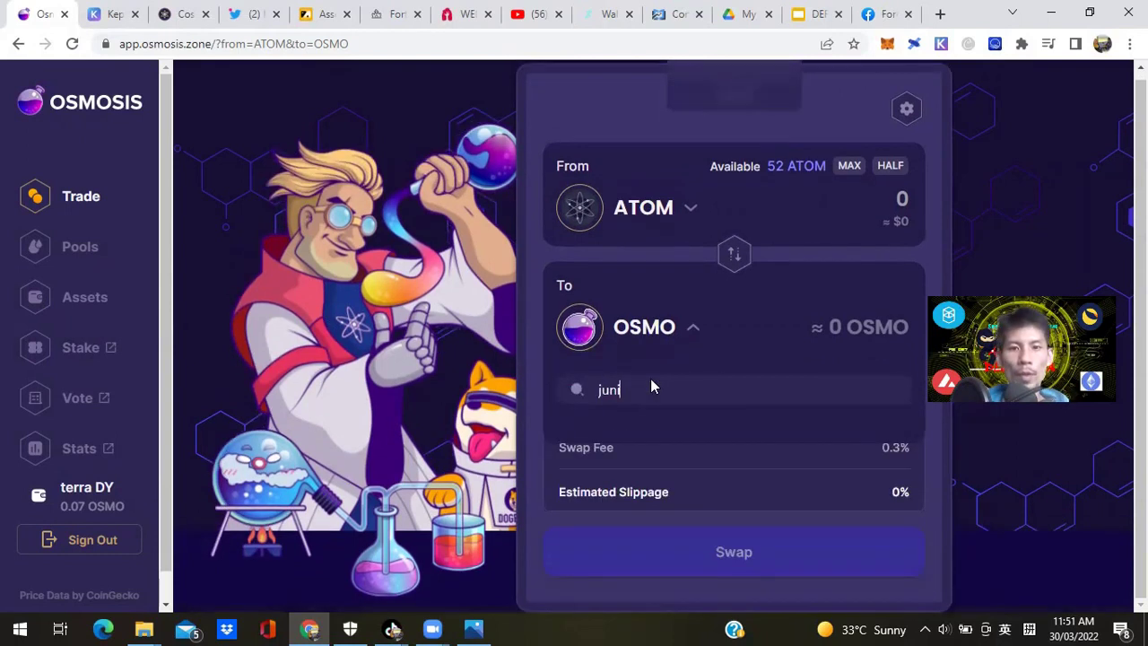
{"action": "key", "text": "BackSpace"}
{"action": "left_click", "coordinate": [700, 442]}
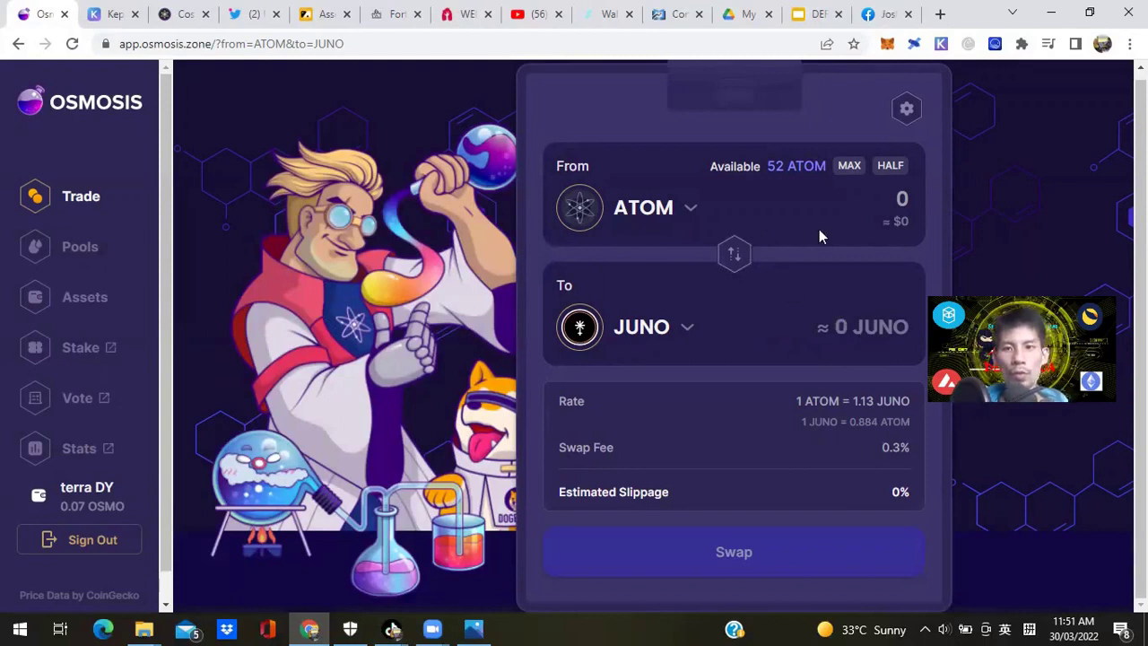
Swap 17 ATOM for JUNO and approve the transaction in the Keplr wallet.
{"action": "left_click", "coordinate": [902, 197]}
{"action": "type", "text": "17"}
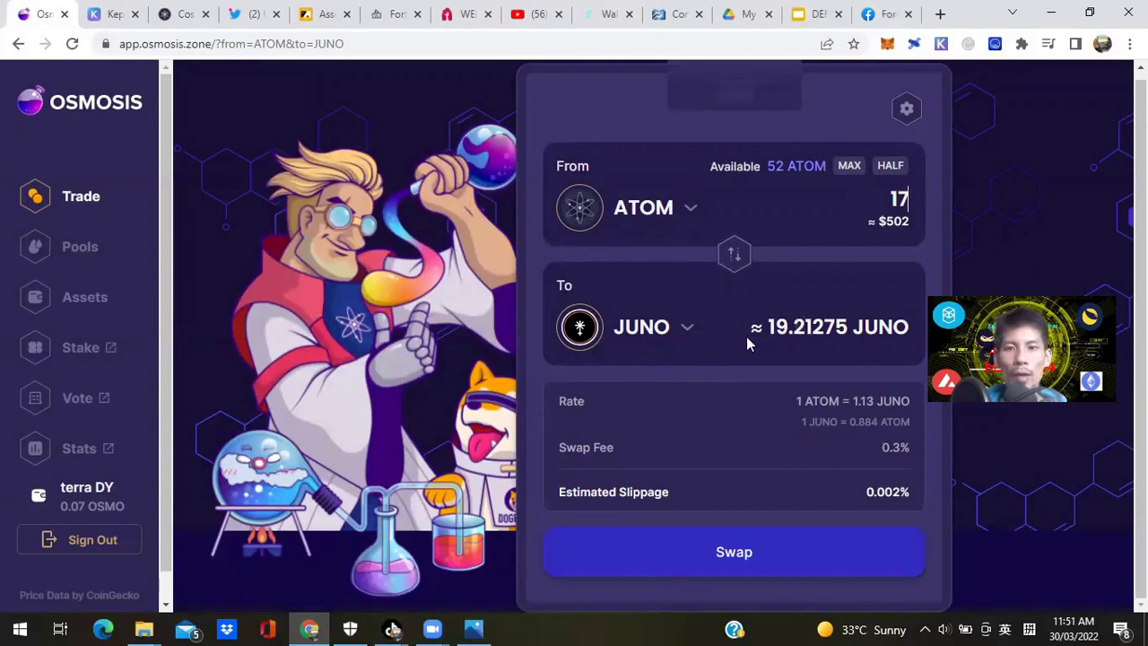
{"action": "left_click", "coordinate": [735, 551]}
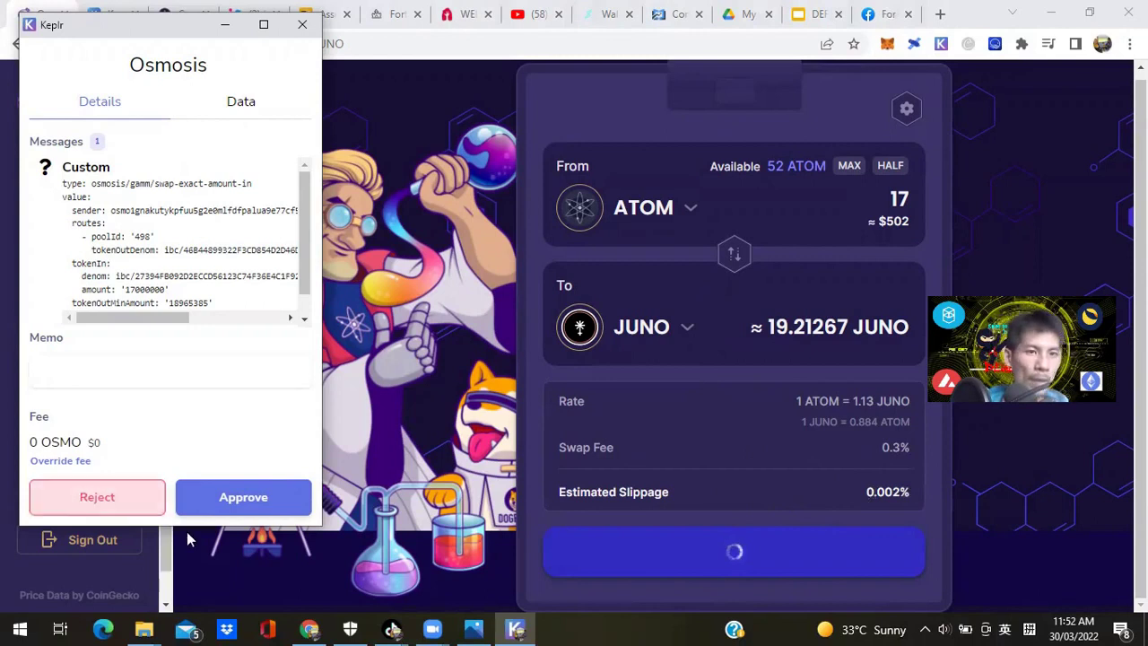
{"action": "left_click", "coordinate": [243, 498]}
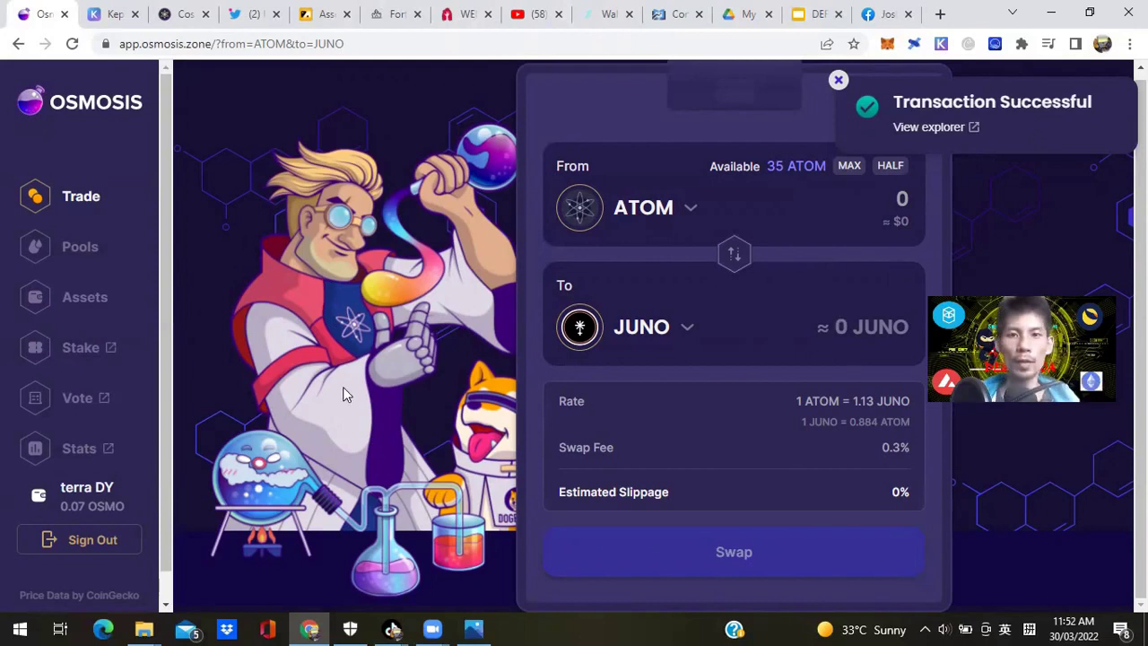
Open the Osmosis assets overview, reload it and examine the JUNO balance.
{"action": "left_click", "coordinate": [74, 307]}
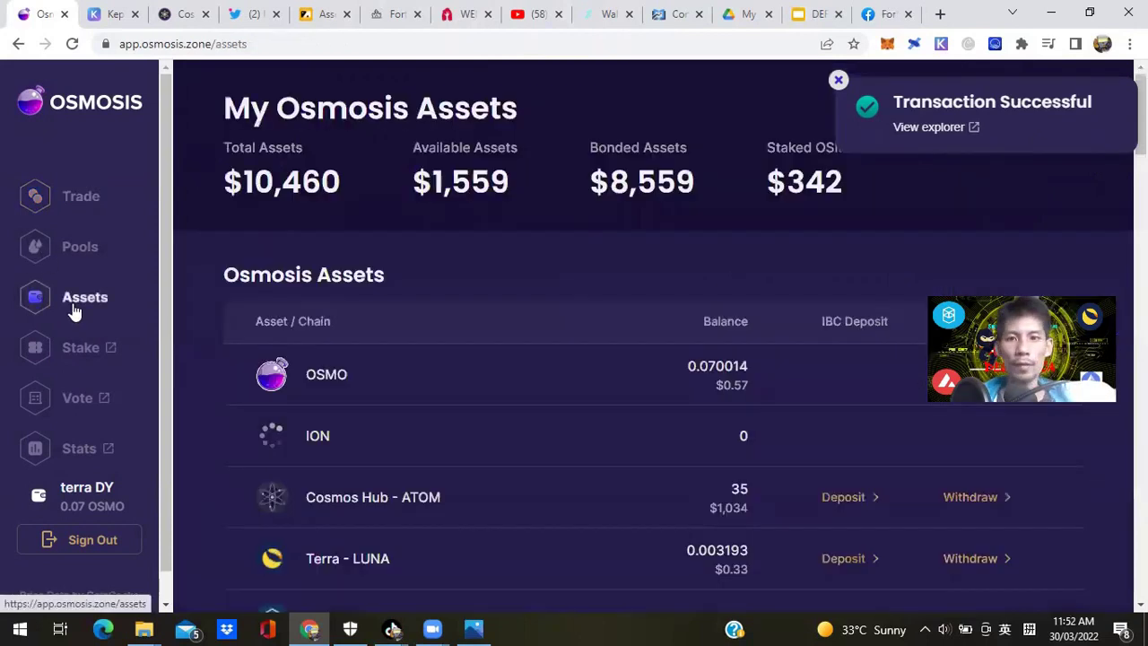
{"action": "scroll", "coordinate": [1029, 164], "scroll_direction": "down", "scroll_amount": 4}
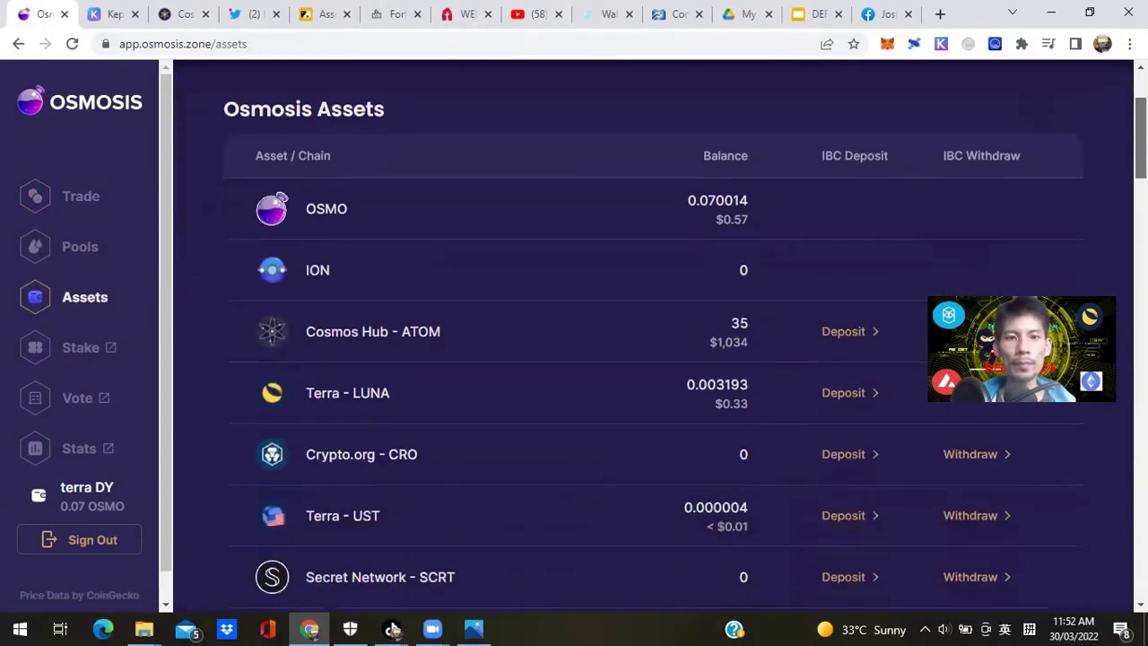
{"action": "scroll", "coordinate": [1029, 164], "scroll_direction": "up", "scroll_amount": 2}
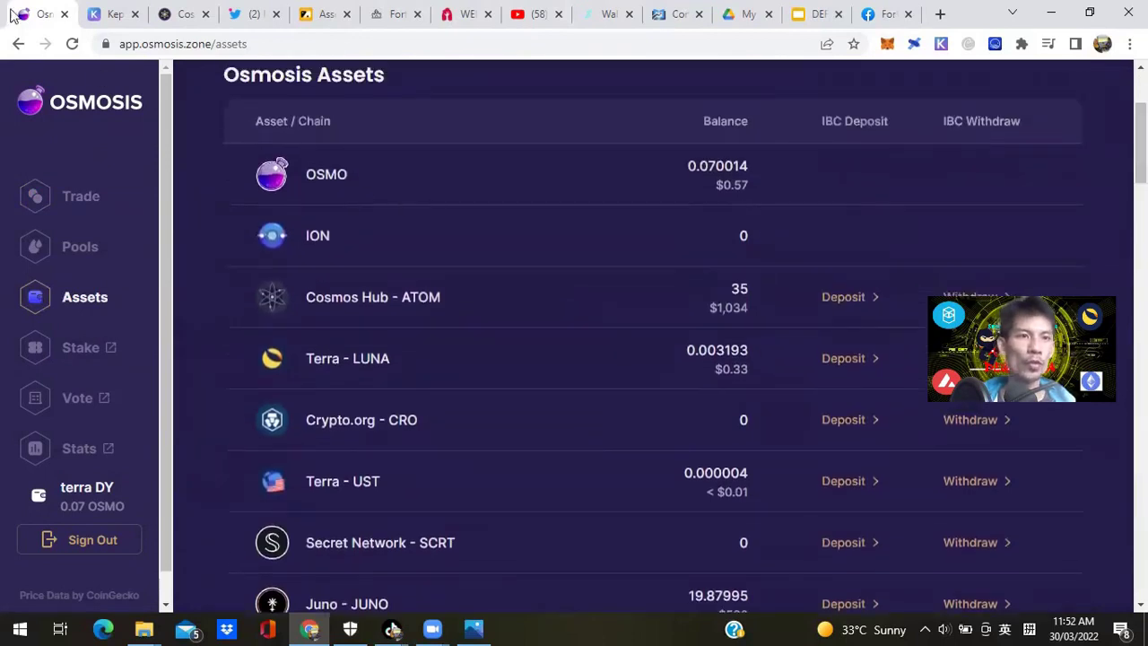
{"action": "left_click", "coordinate": [71, 43]}
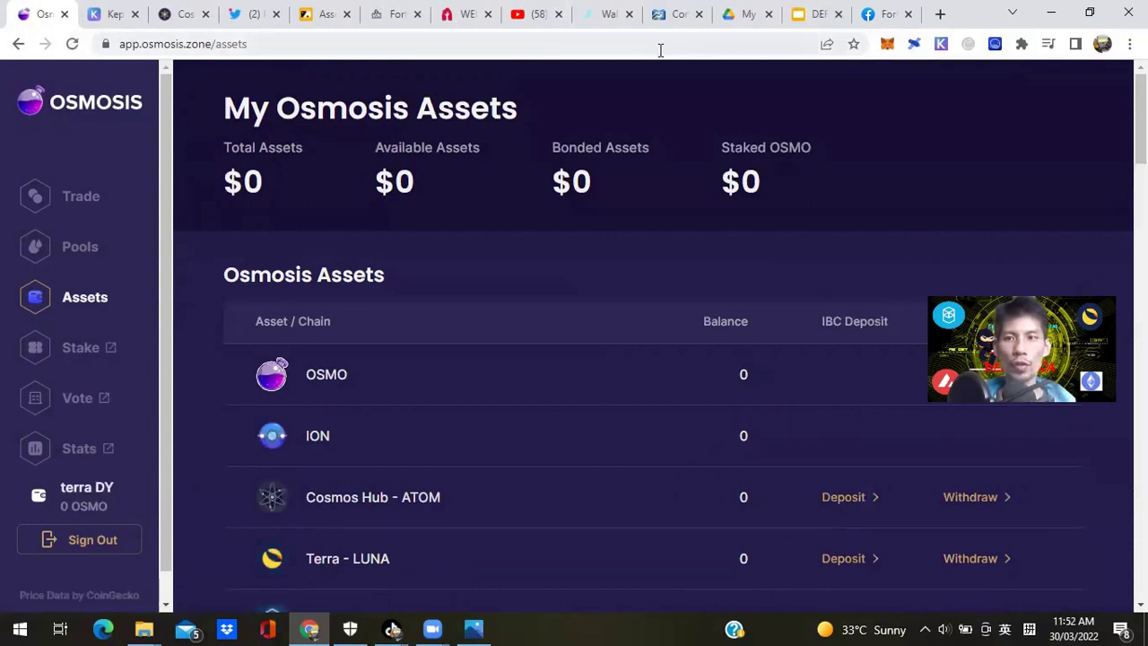
{"action": "scroll", "coordinate": [947, 161], "scroll_direction": "down", "scroll_amount": 5}
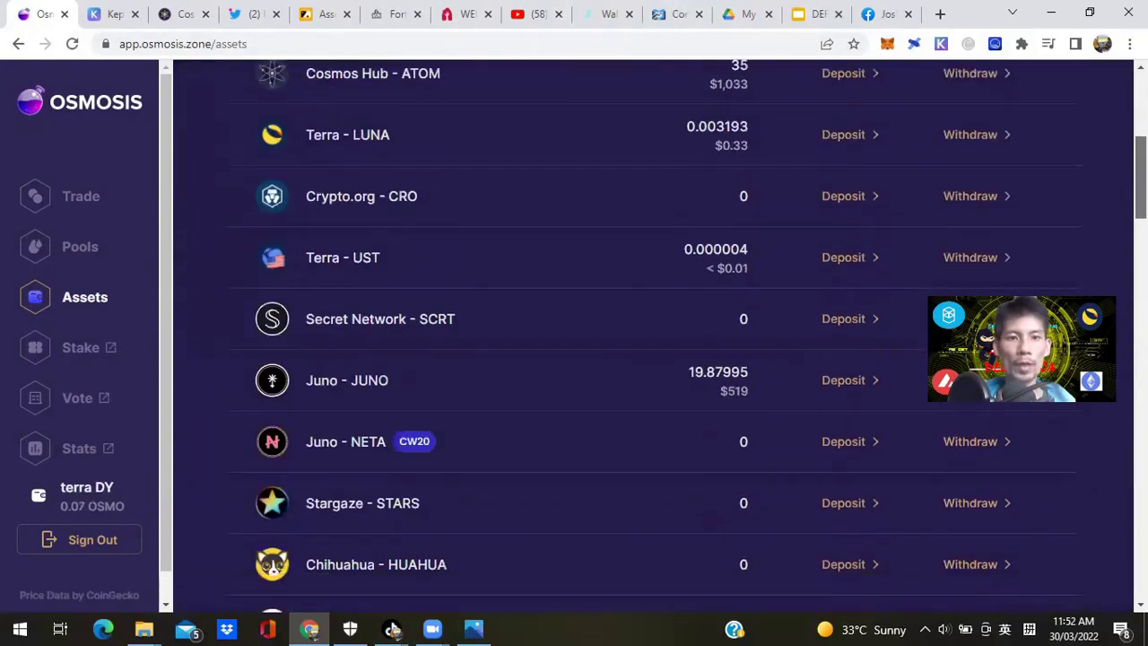
{"action": "scroll", "coordinate": [597, 410], "scroll_direction": "up", "scroll_amount": 2}
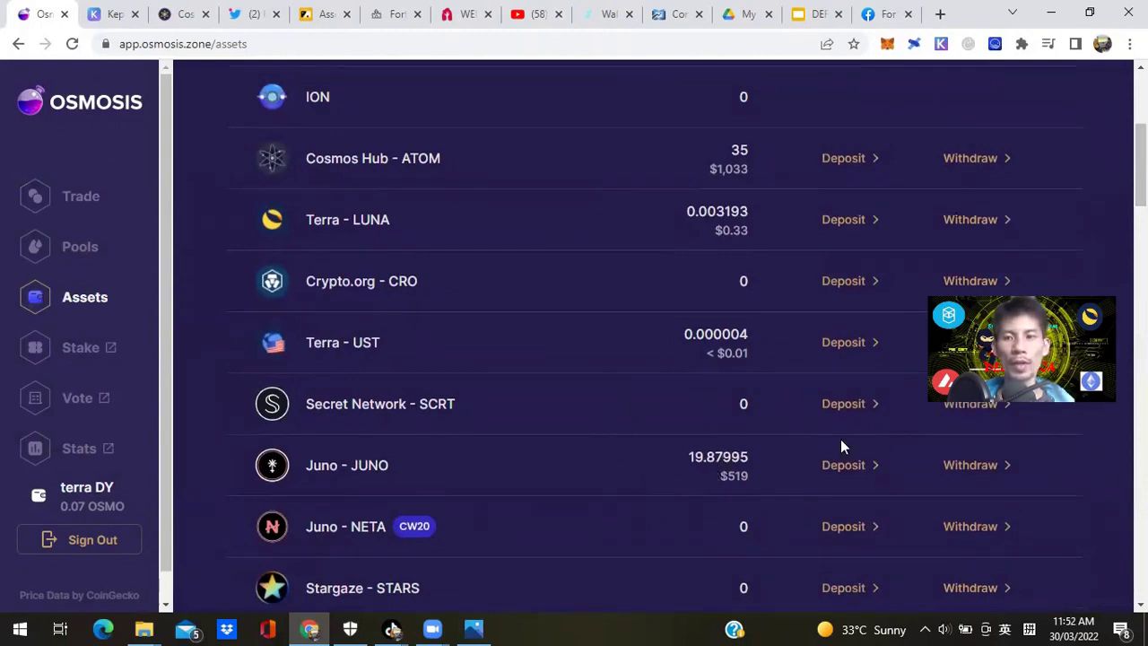
{"action": "scroll", "coordinate": [655, 336], "scroll_direction": "up", "scroll_amount": 1}
{"action": "scroll", "coordinate": [655, 336], "scroll_direction": "down", "scroll_amount": 1}
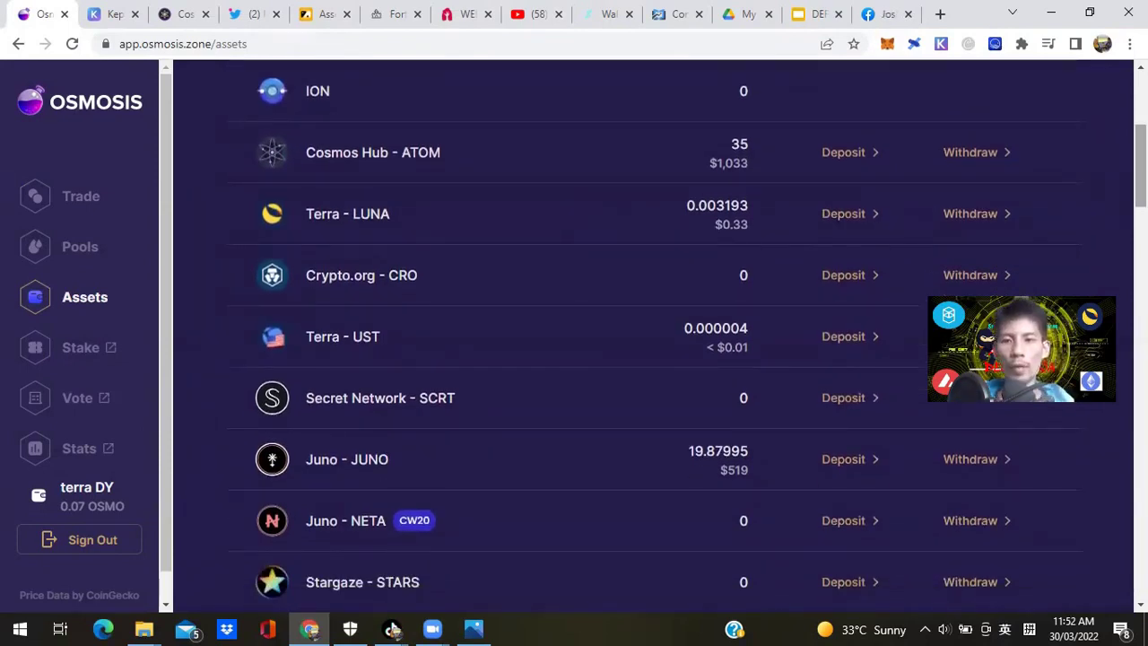
Withdraw the maximum amount of 19.87995 JUNO to the Juno wallet address and approve the IBC transfer with the Low fee.
{"action": "left_click", "coordinate": [972, 472]}
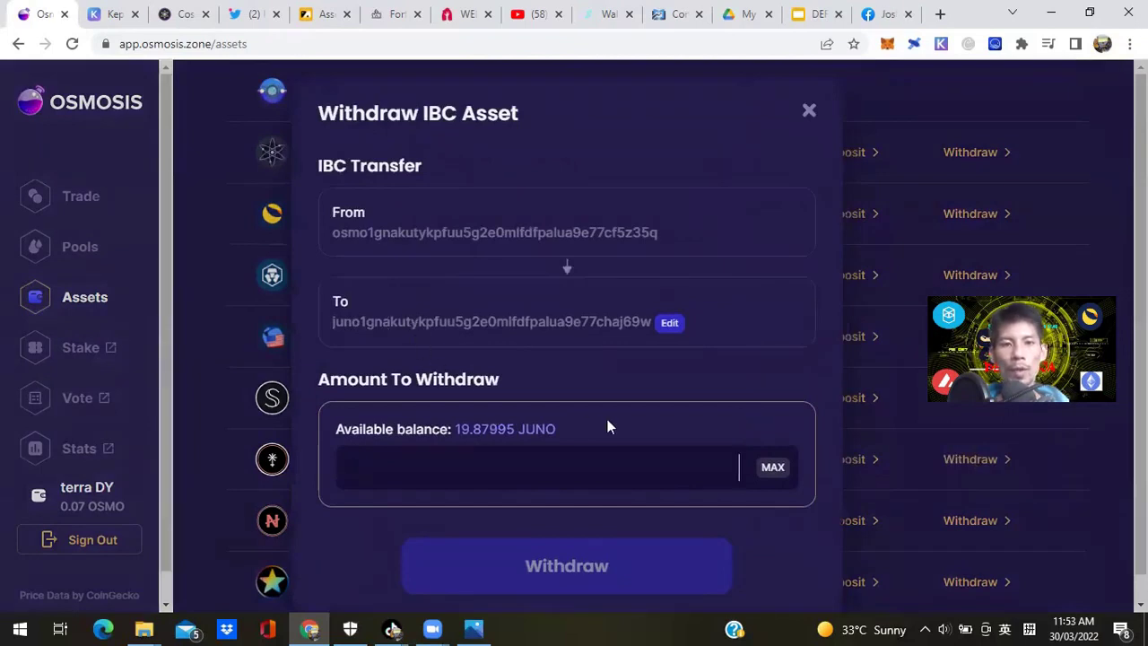
{"action": "left_click", "coordinate": [980, 466]}
{"action": "left_click", "coordinate": [980, 462]}
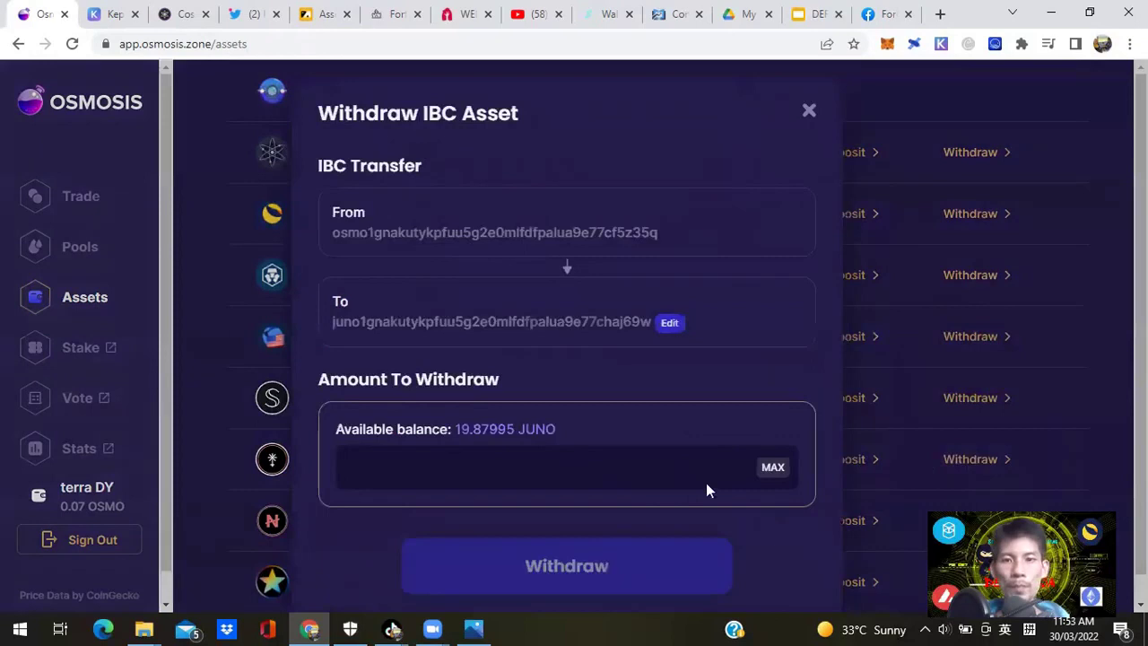
{"action": "left_click", "coordinate": [772, 466]}
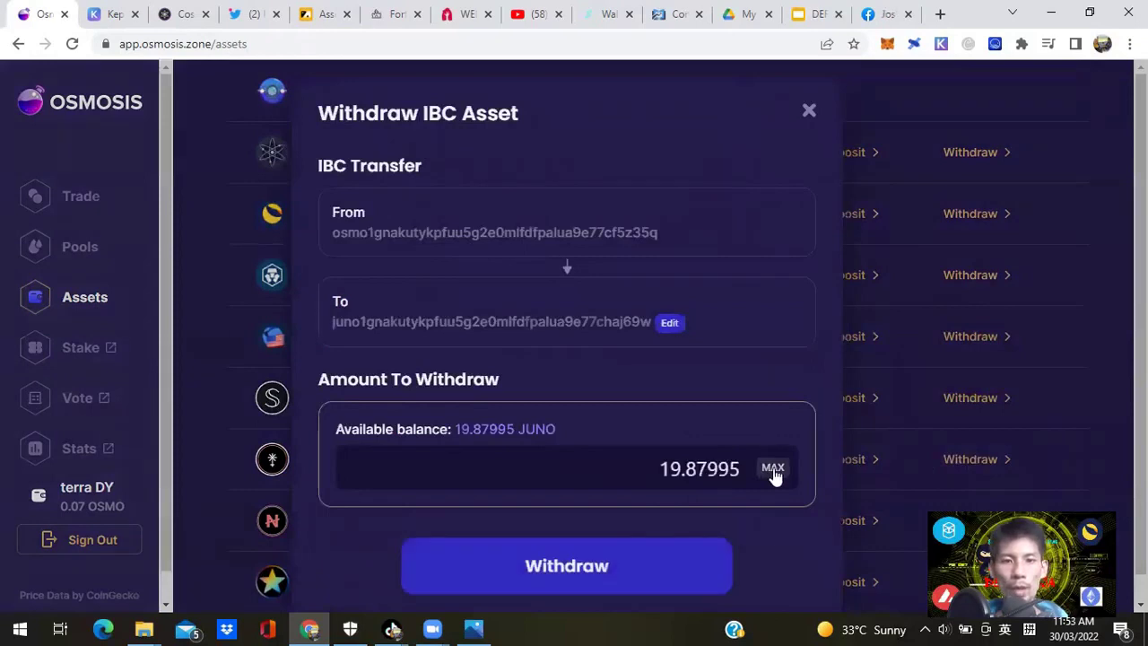
{"action": "left_click", "coordinate": [614, 581]}
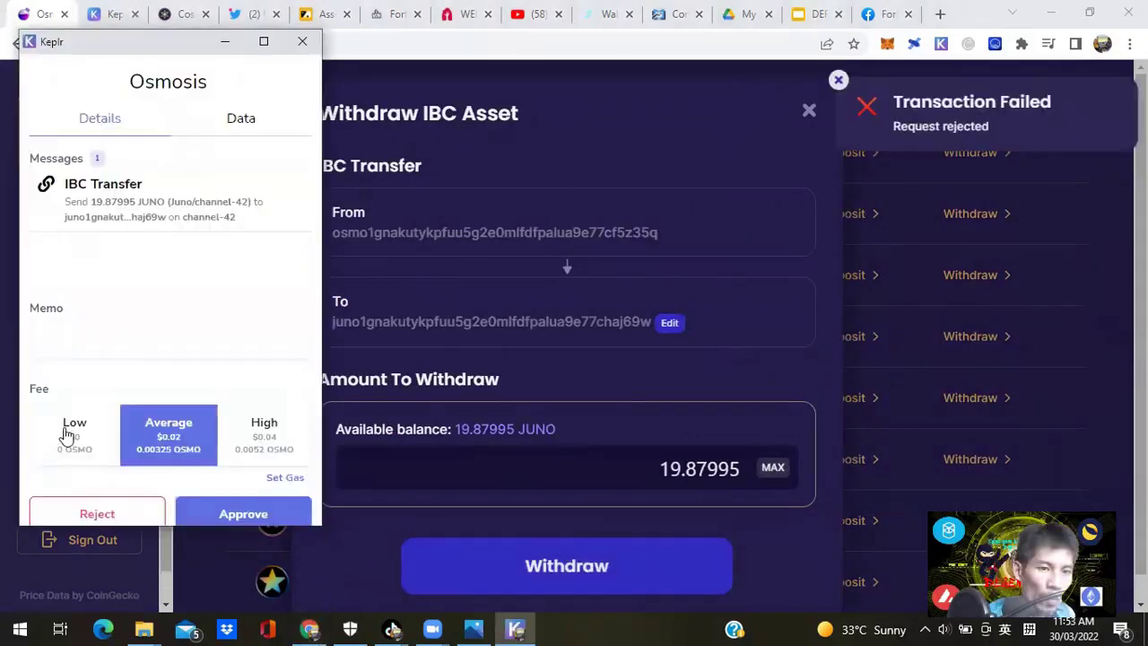
{"action": "left_click", "coordinate": [67, 437]}
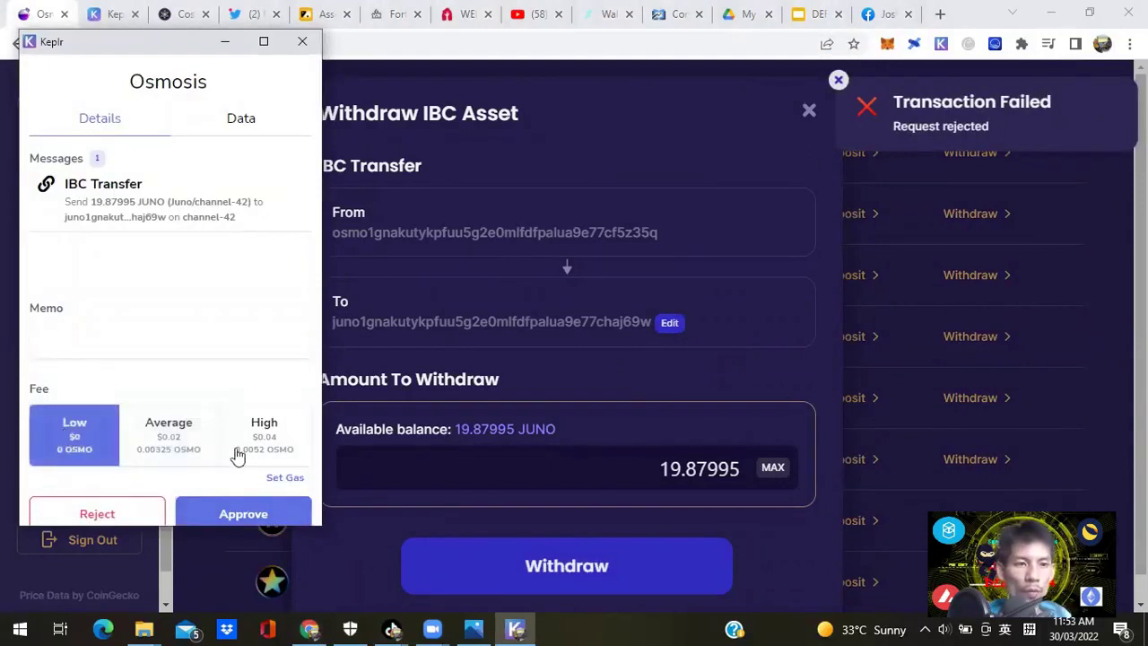
{"action": "left_click", "coordinate": [243, 513]}
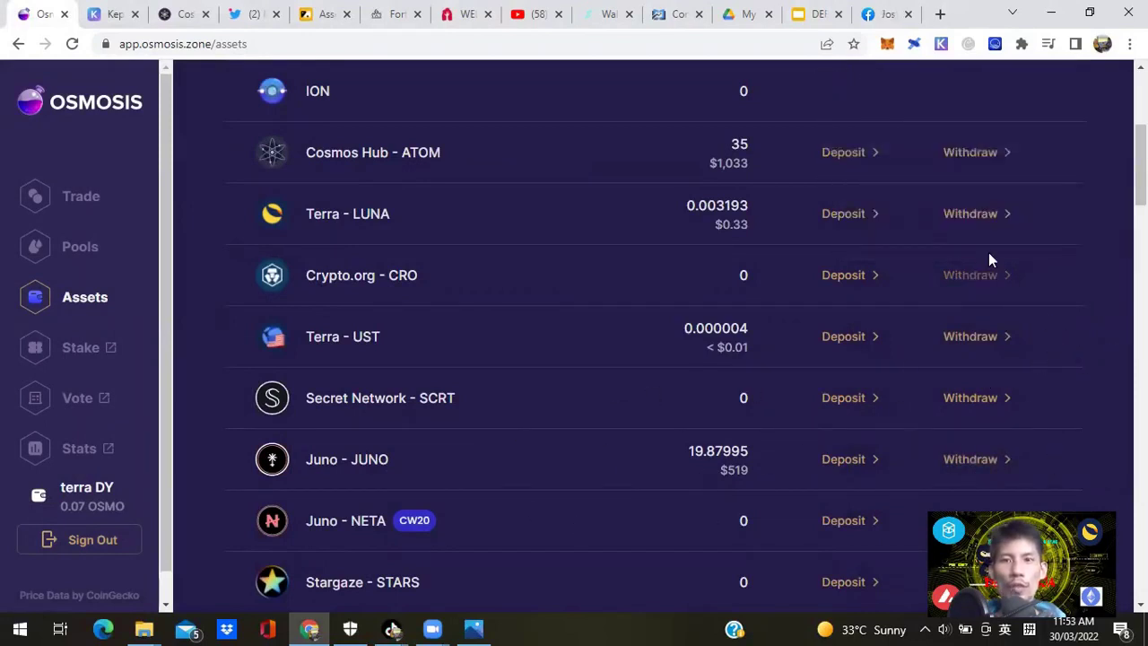
Go to the Keplr staking dashboard and open the Juno staking page.
{"action": "left_click", "coordinate": [81, 349]}
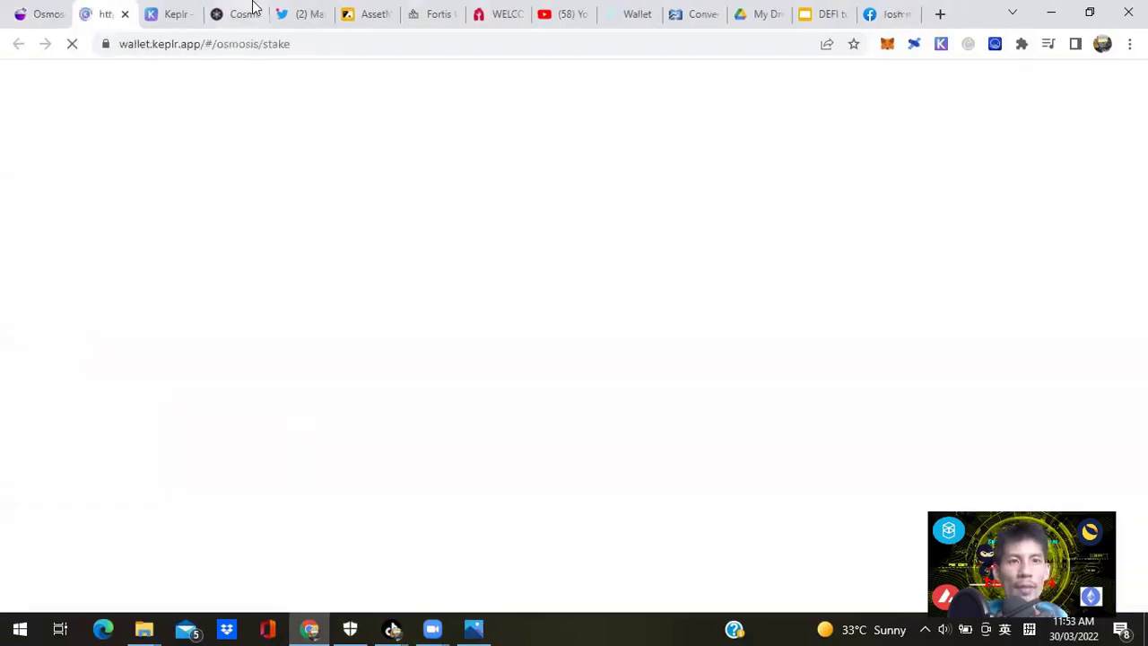
{"action": "left_click", "coordinate": [191, 15]}
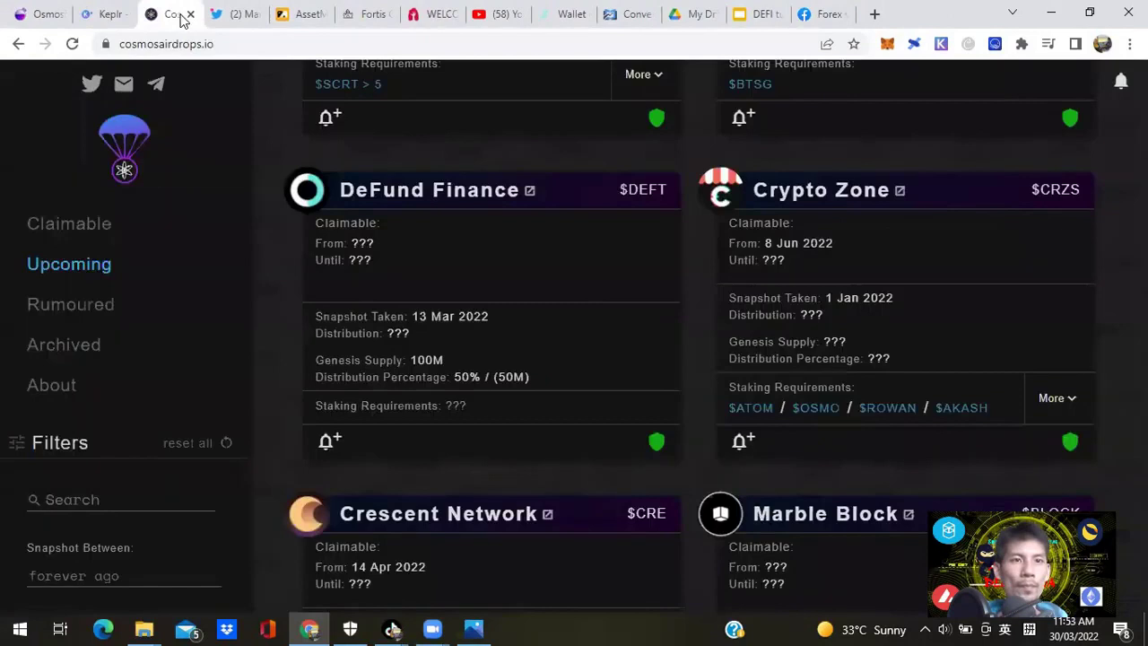
{"action": "left_click", "coordinate": [104, 15]}
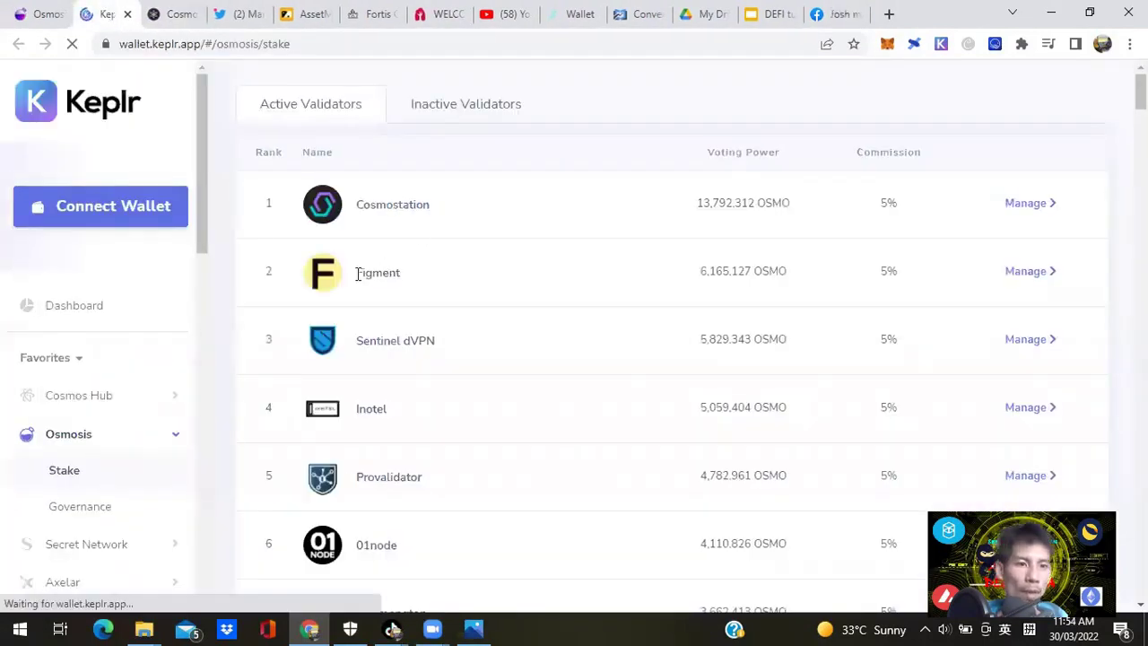
{"action": "left_click_drag", "start_coordinate": [202, 168], "coordinate": [203, 262]}
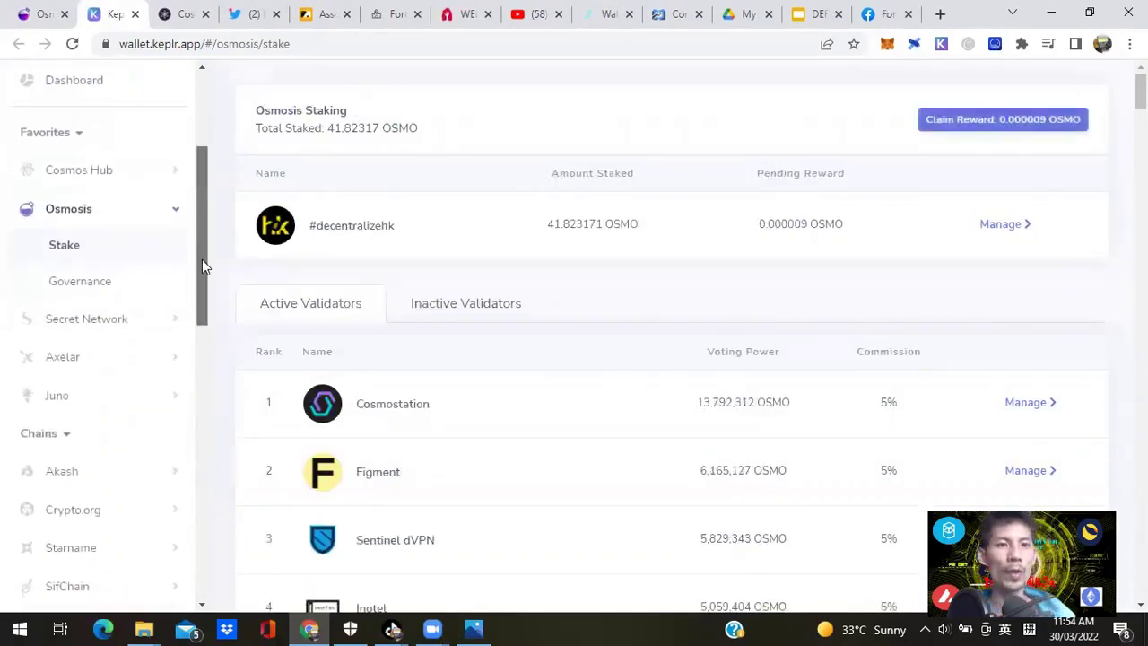
{"action": "left_click", "coordinate": [55, 397]}
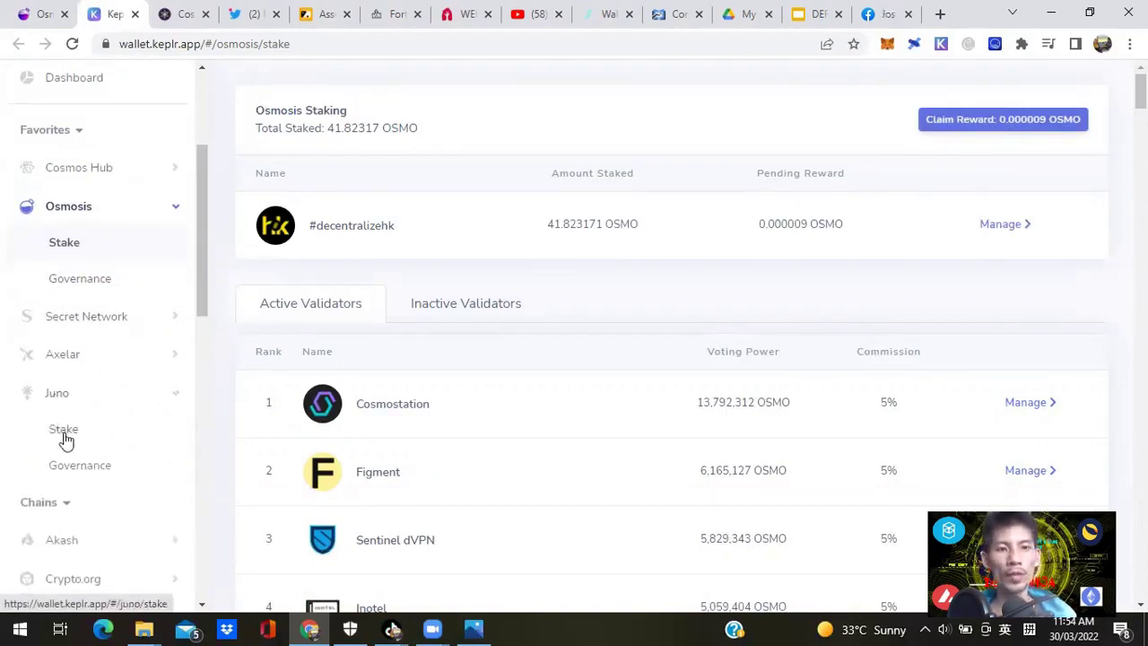
{"action": "left_click", "coordinate": [65, 434]}
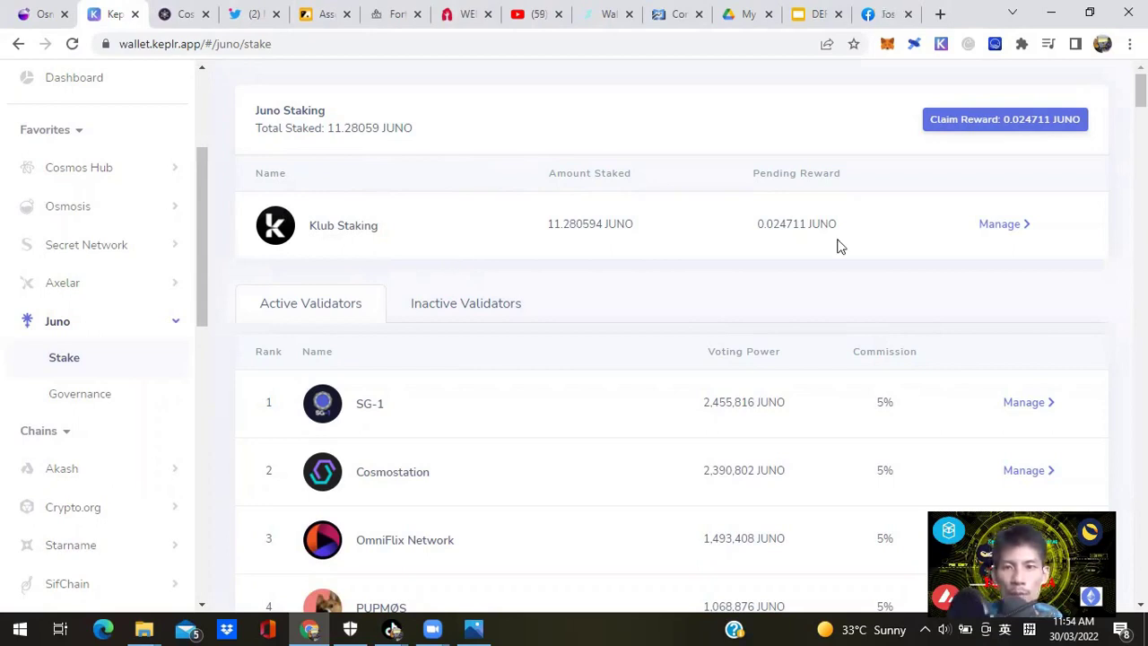
Submit a delegation of 19.97 JUNO to the Klub Staking validator.
{"action": "left_click", "coordinate": [1018, 231]}
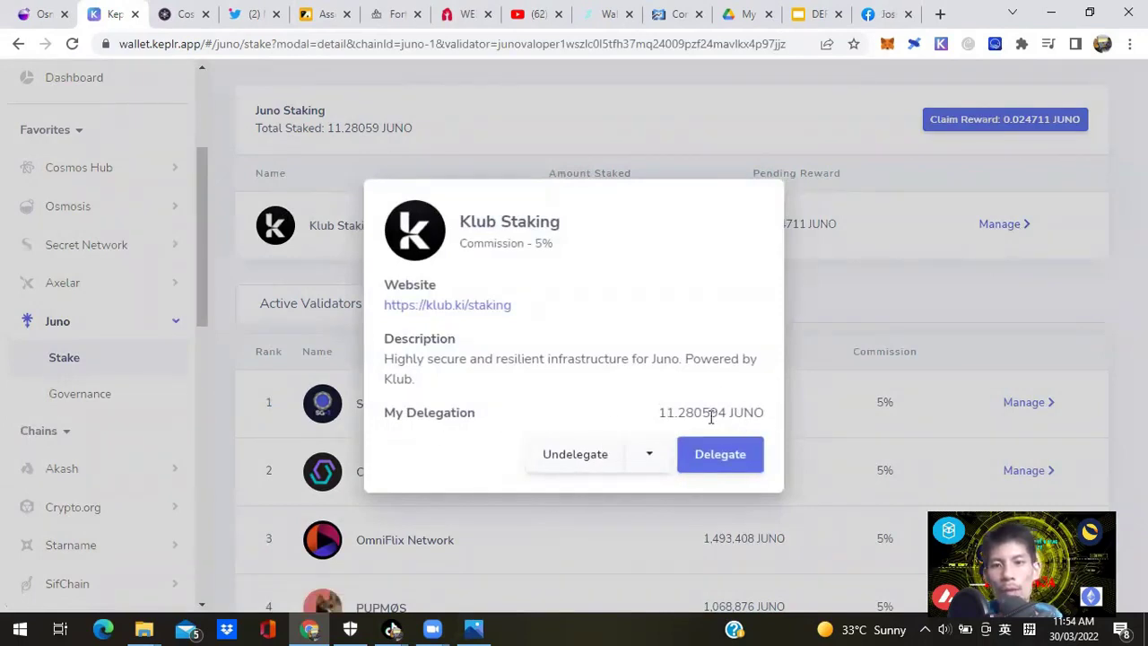
{"action": "left_click", "coordinate": [737, 456]}
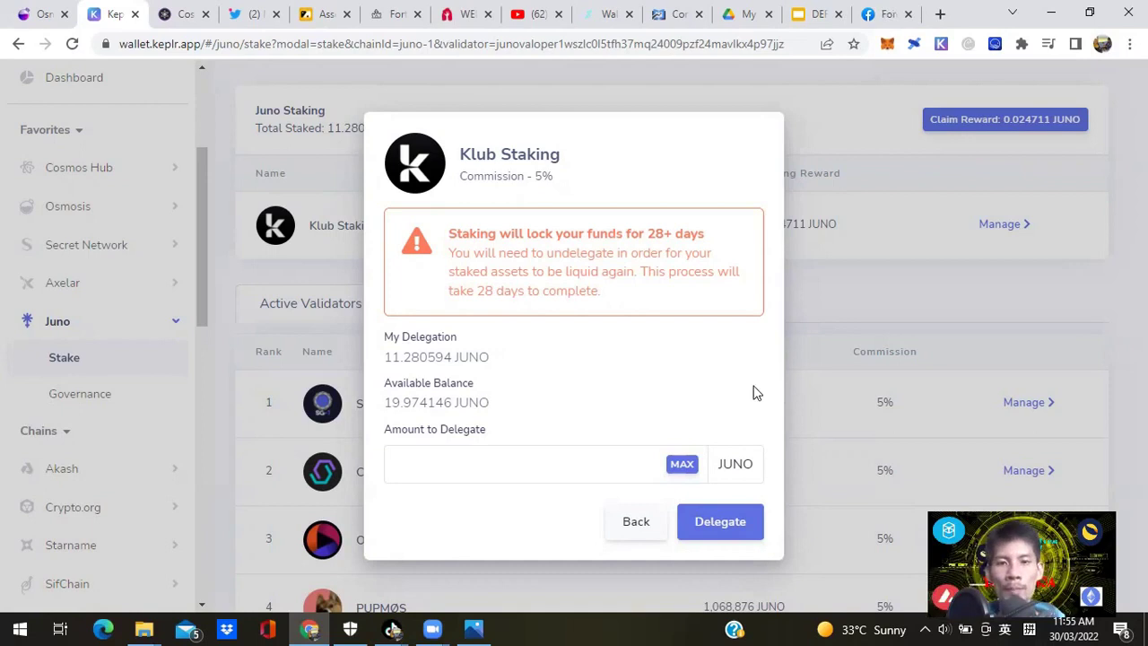
{"action": "left_click", "coordinate": [682, 465]}
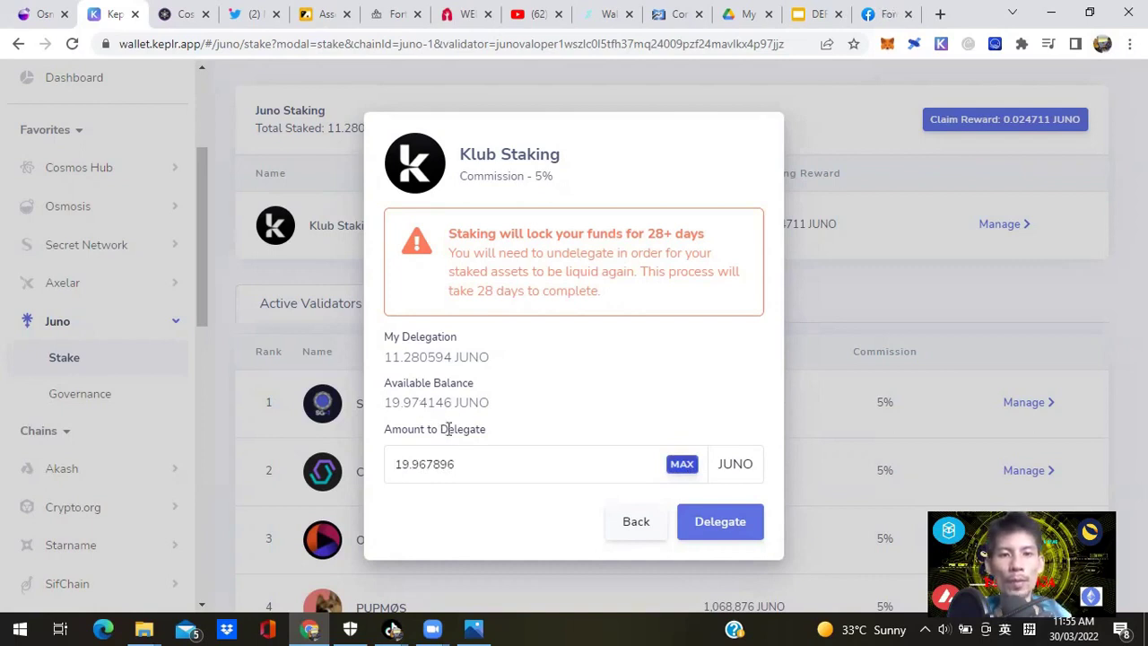
{"action": "left_click_drag", "start_coordinate": [460, 464], "coordinate": [423, 468]}
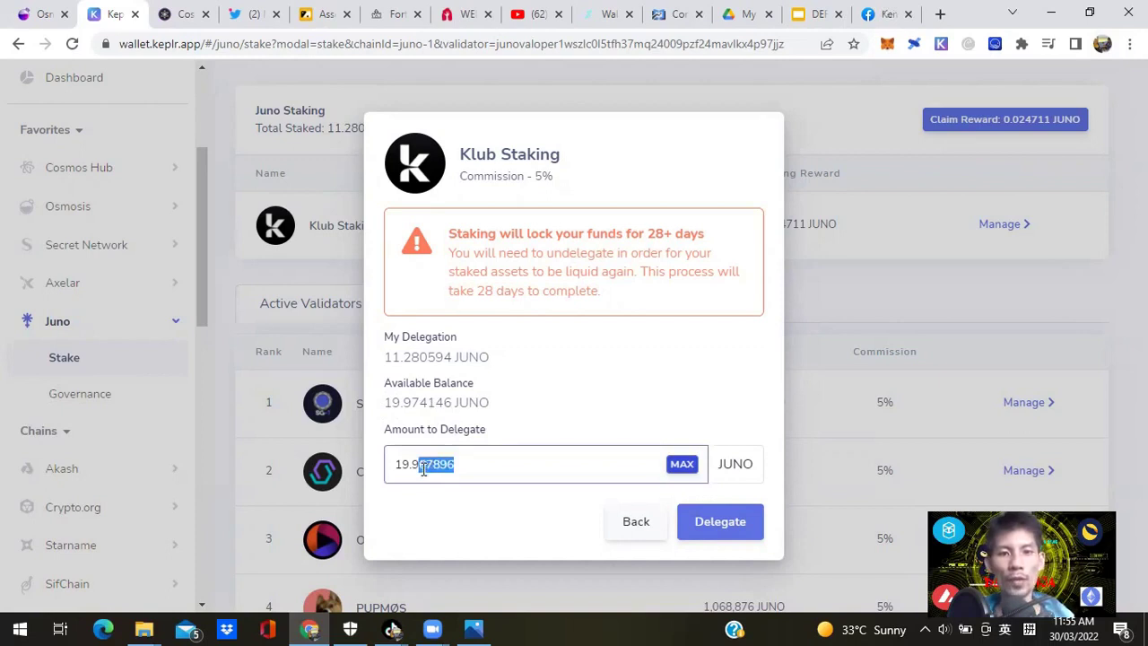
{"action": "type", "text": "7"}
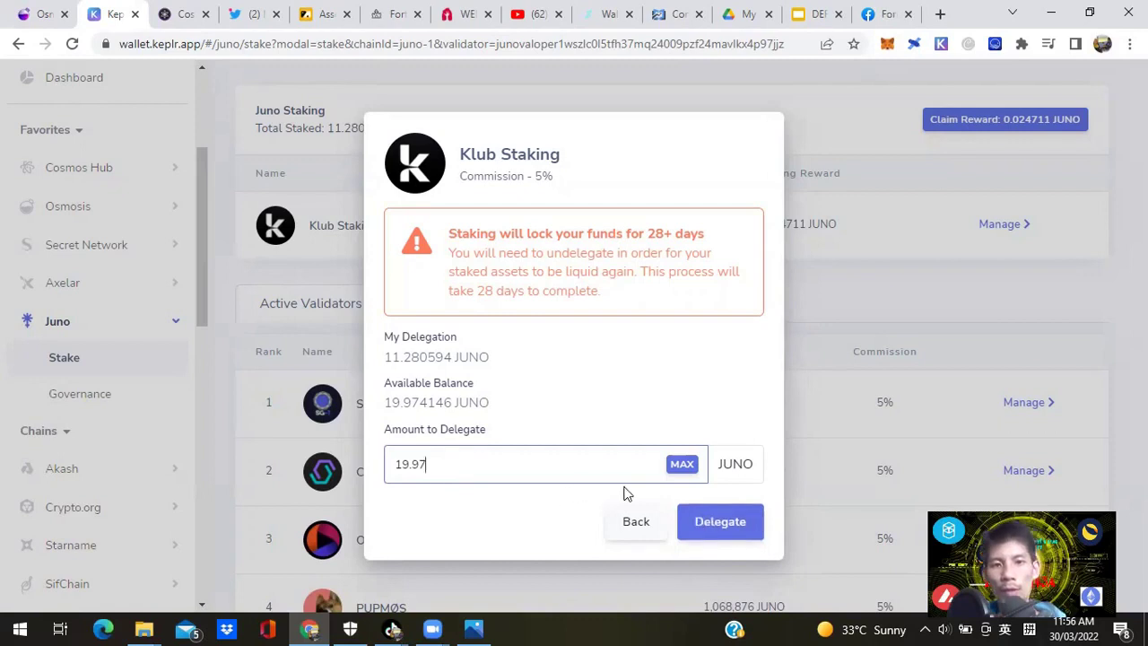
{"action": "left_click", "coordinate": [749, 525]}
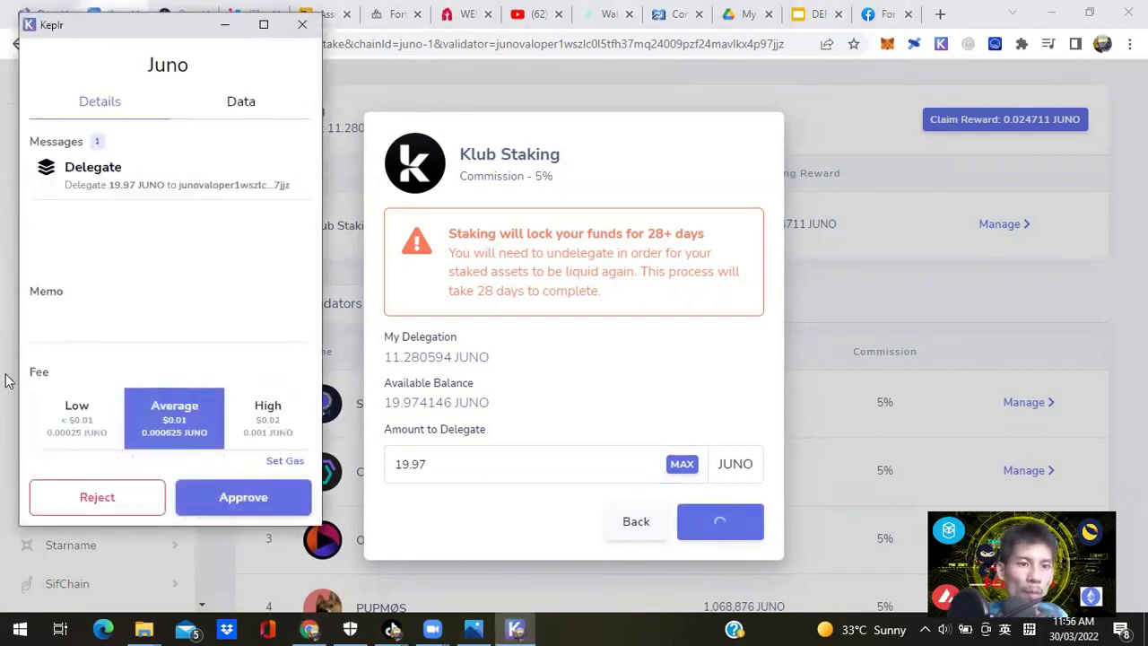
Set the Low fee and a gas limit of 200000 for the JUNO delegation and approve the transaction.
{"action": "left_click", "coordinate": [81, 423]}
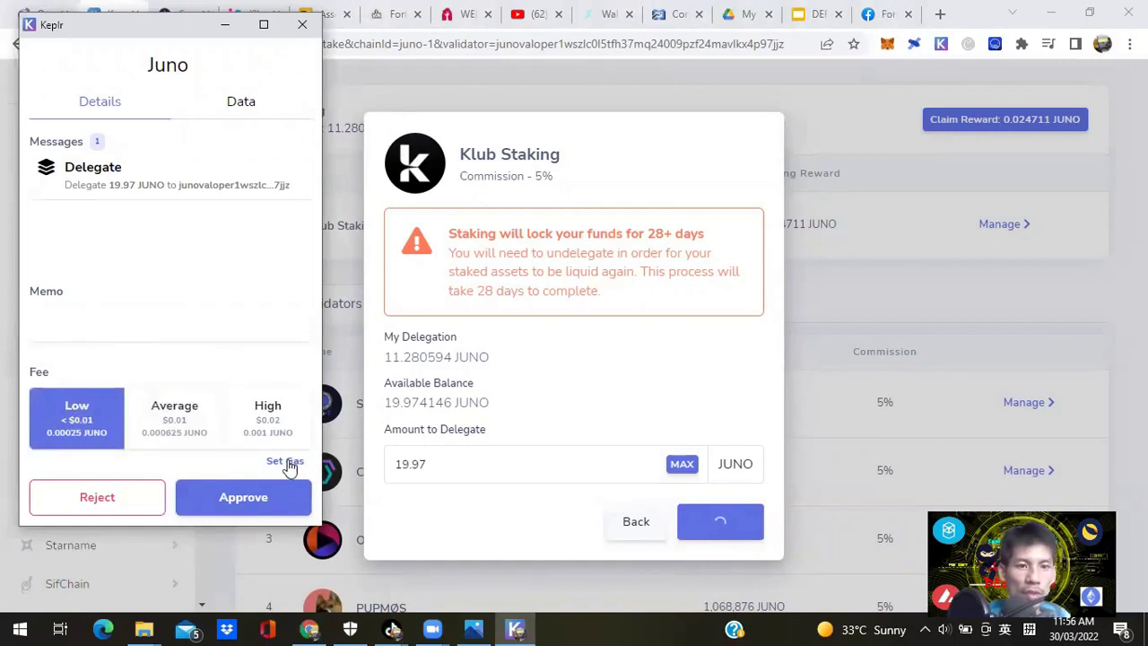
{"action": "left_click", "coordinate": [285, 462]}
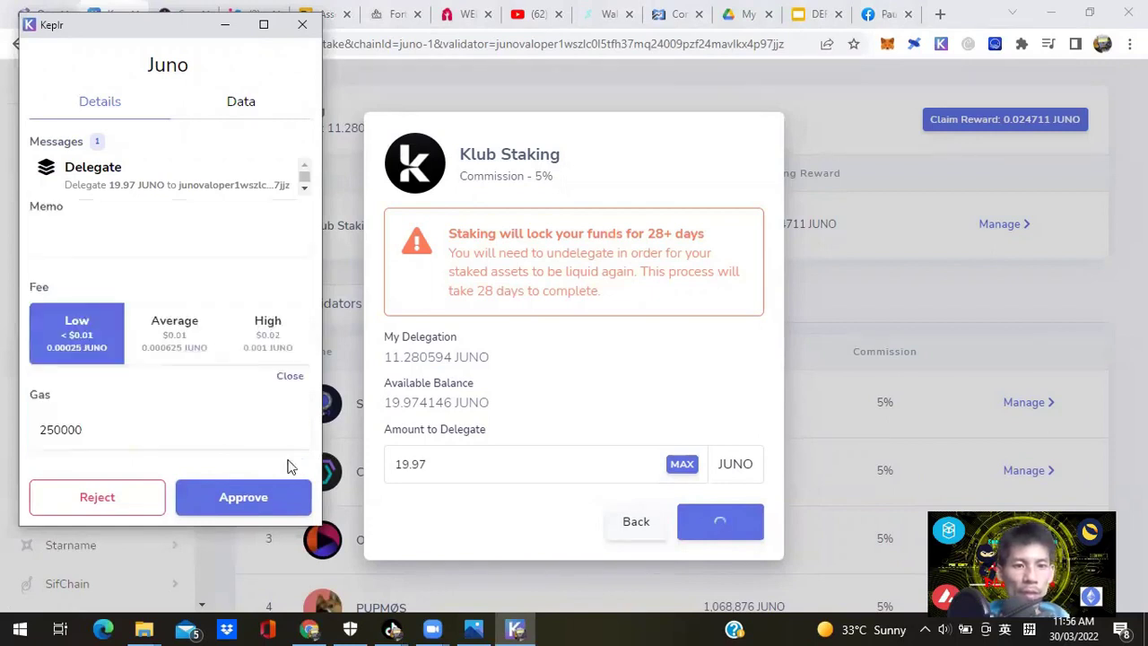
{"action": "left_click", "coordinate": [55, 429]}
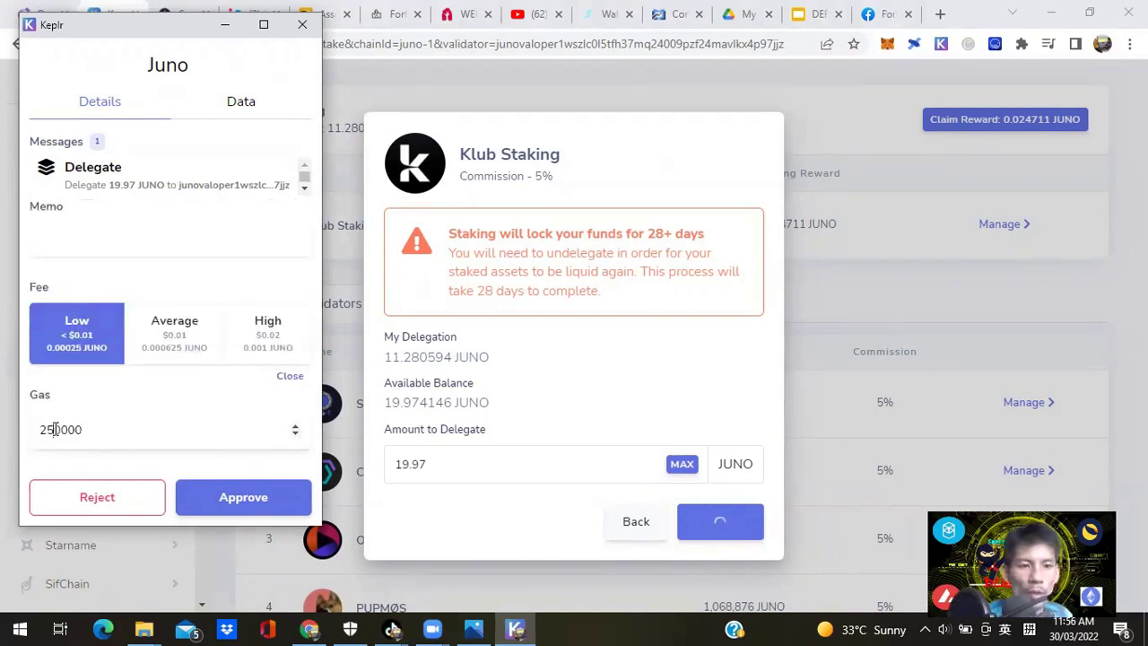
{"action": "key", "text": "BackSpace"}
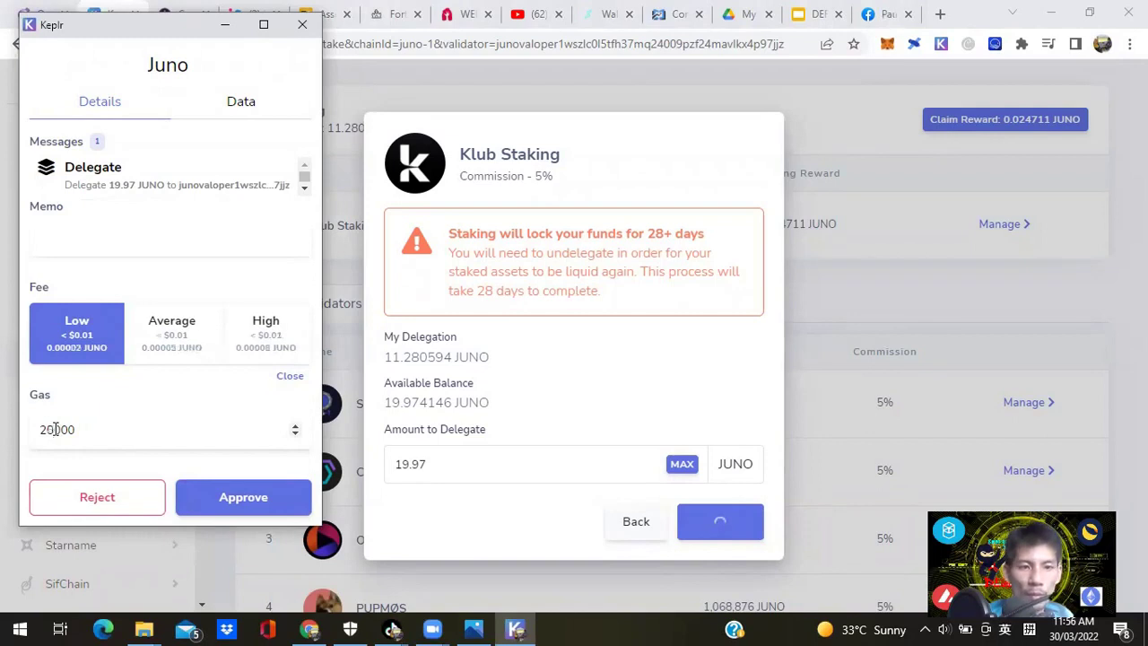
{"action": "type", "text": "0"}
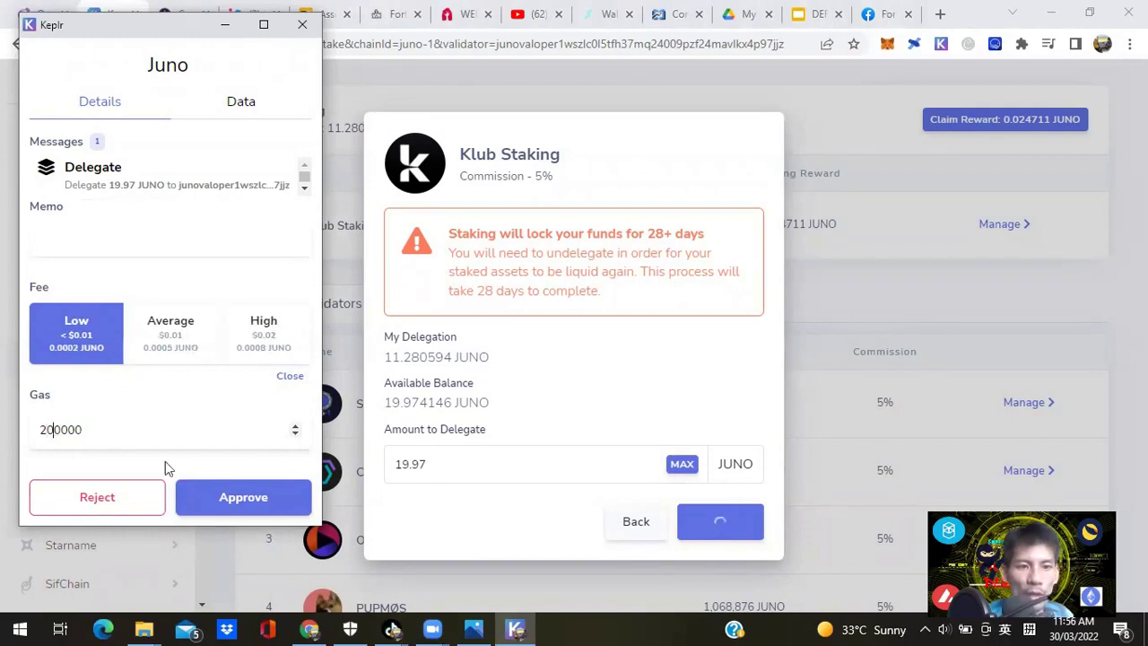
{"action": "left_click", "coordinate": [242, 498]}
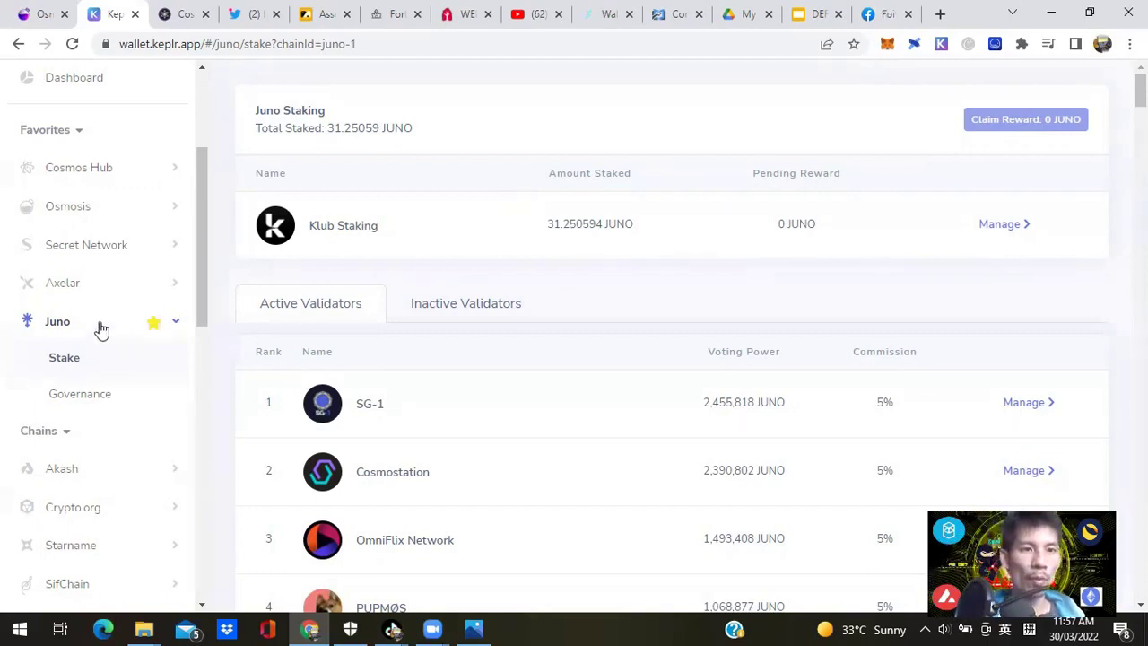
Check the available JUNO balance in Keplr, then review the balances in the Osmosis assets overview.
{"action": "left_click_drag", "start_coordinate": [206, 255], "coordinate": [212, 134]}
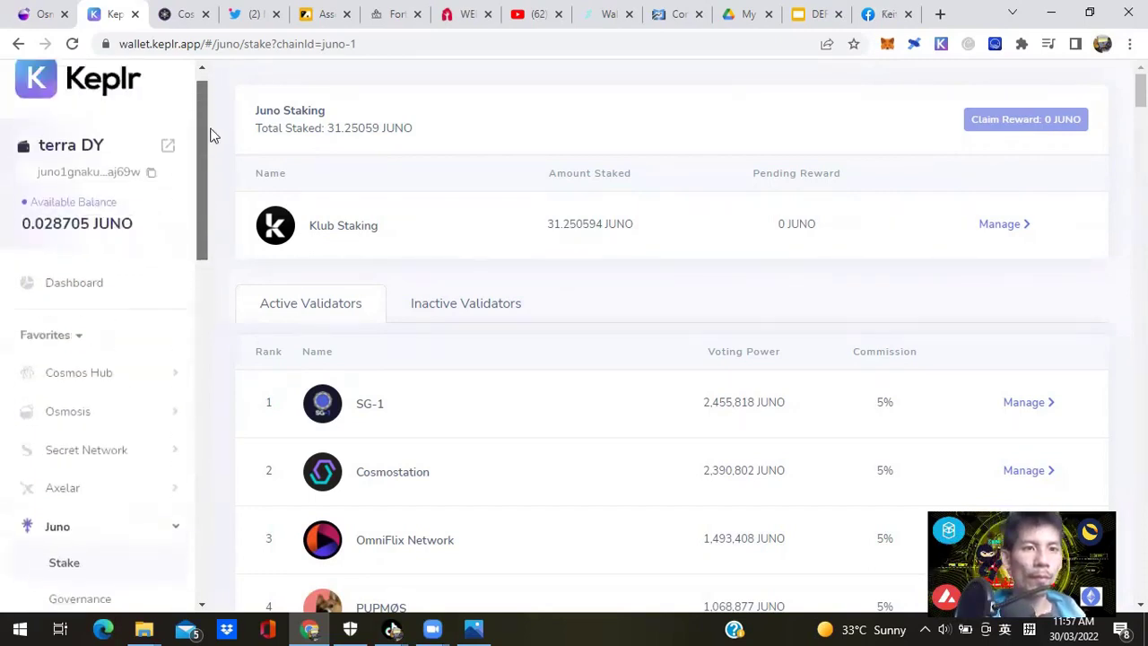
{"action": "left_click", "coordinate": [40, 15]}
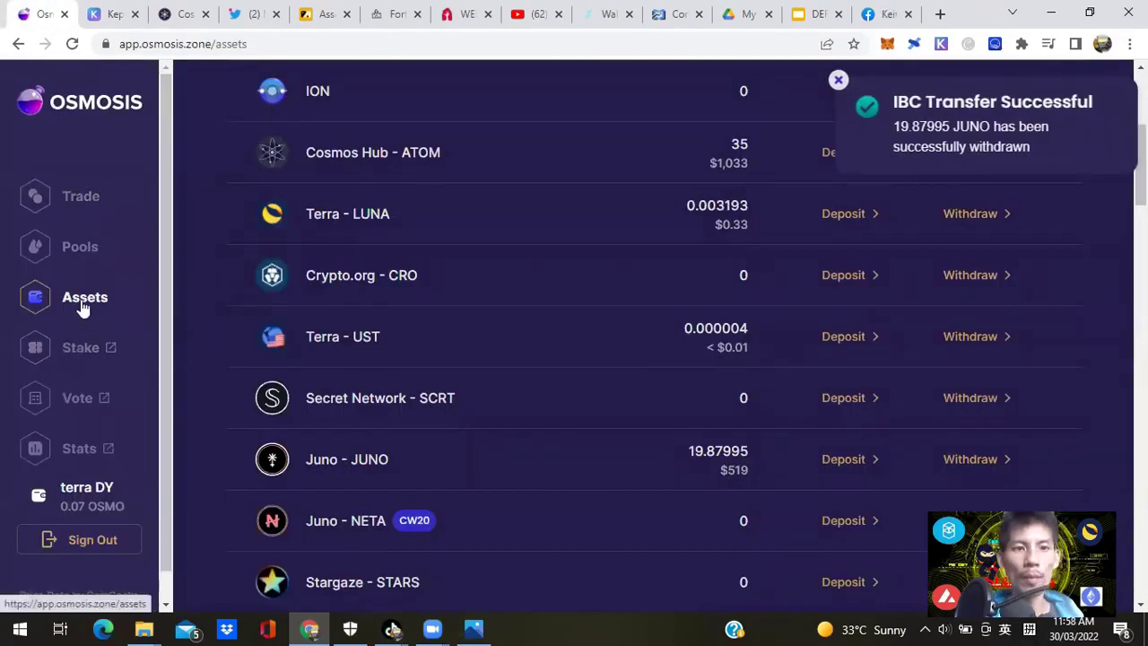
{"action": "scroll", "coordinate": [338, 269], "scroll_direction": "up", "scroll_amount": 1}
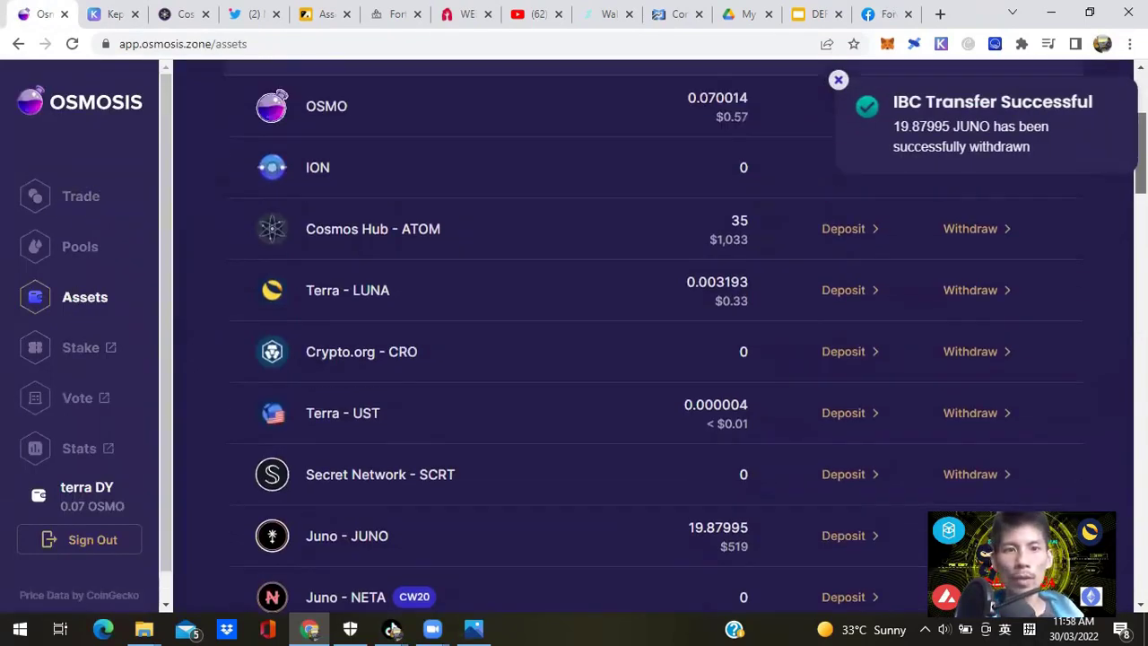
{"action": "scroll", "coordinate": [685, 337], "scroll_direction": "up", "scroll_amount": 4}
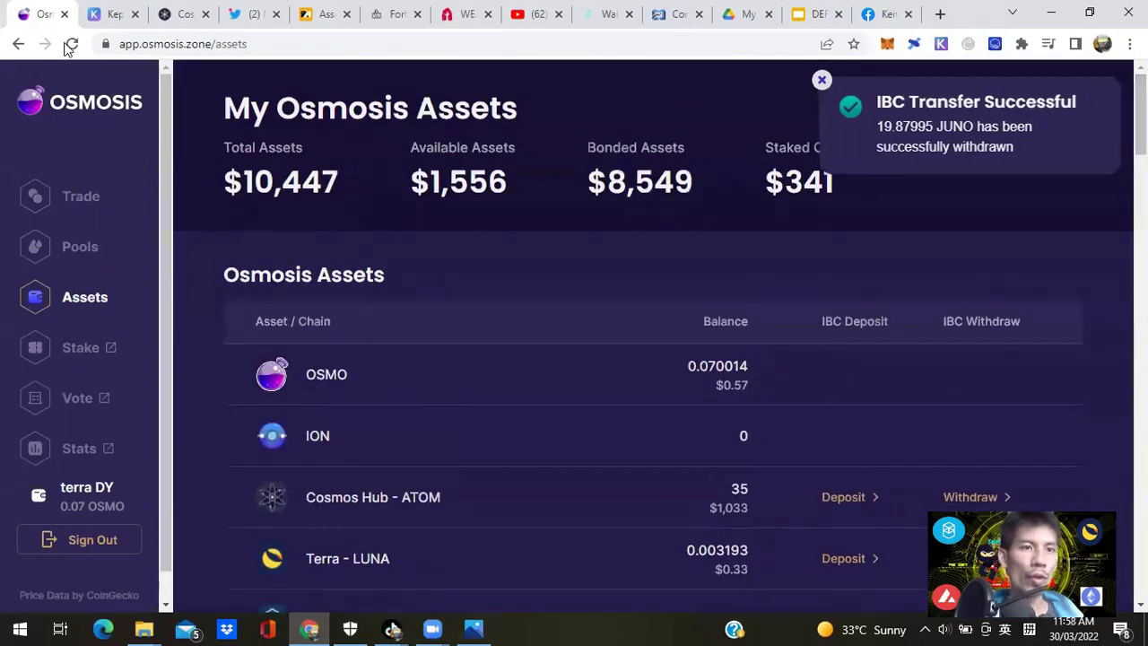
Go back to the Keplr dashboard, open the Osmosis staking page and check the available OSMO balance.
{"action": "left_click", "coordinate": [112, 13]}
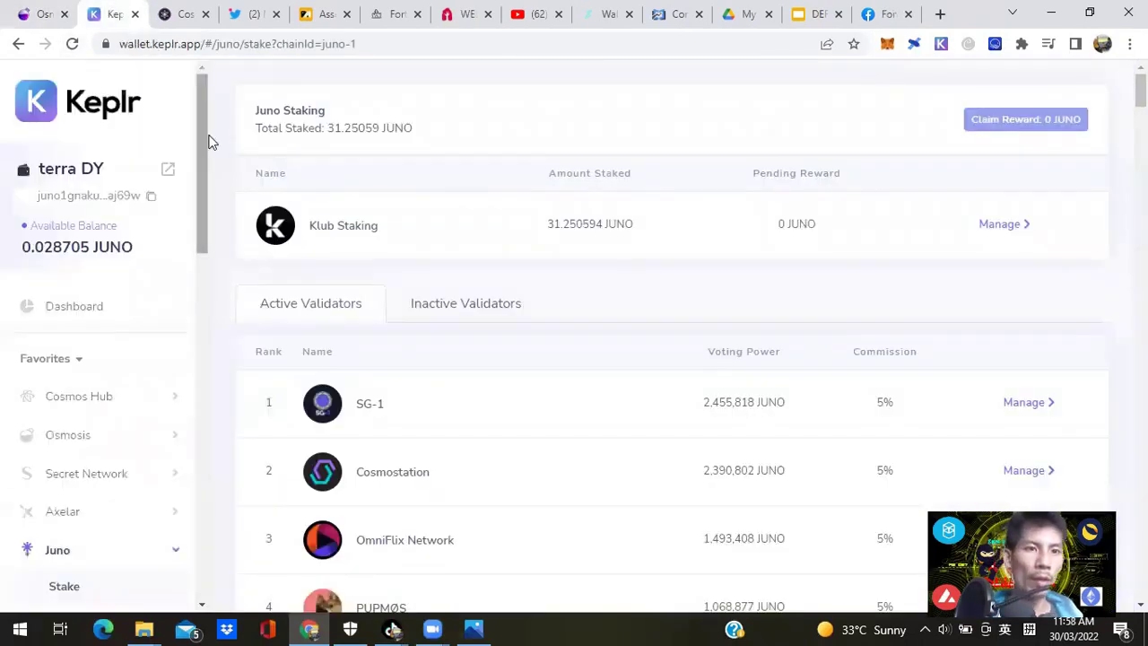
{"action": "left_click_drag", "start_coordinate": [205, 137], "coordinate": [215, 187]}
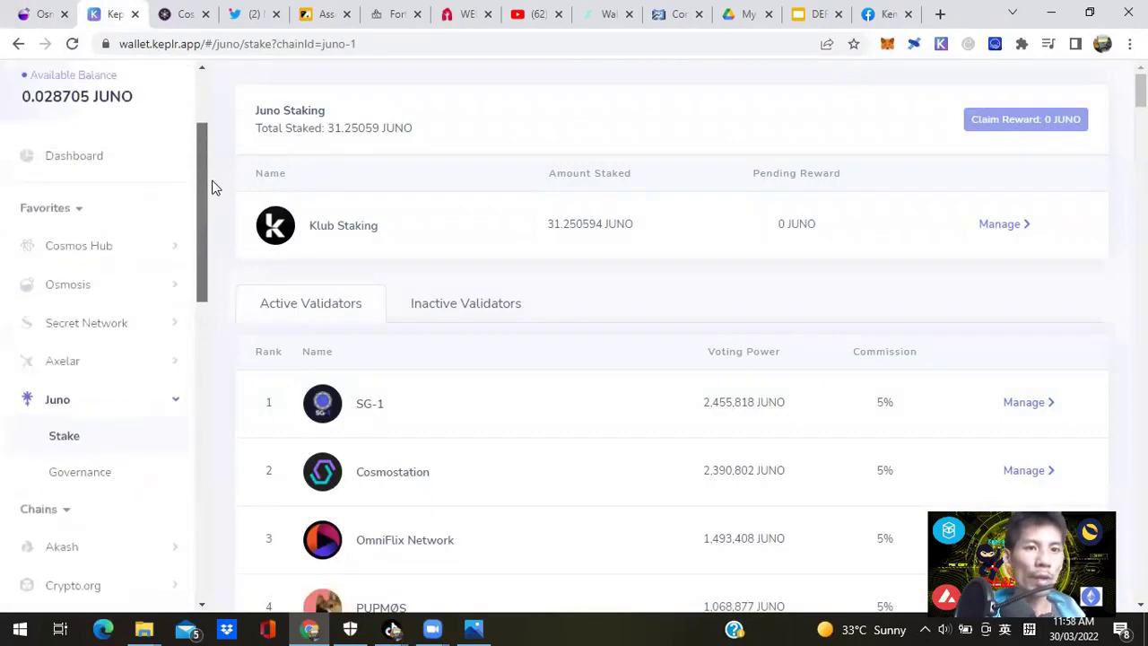
{"action": "left_click", "coordinate": [77, 287]}
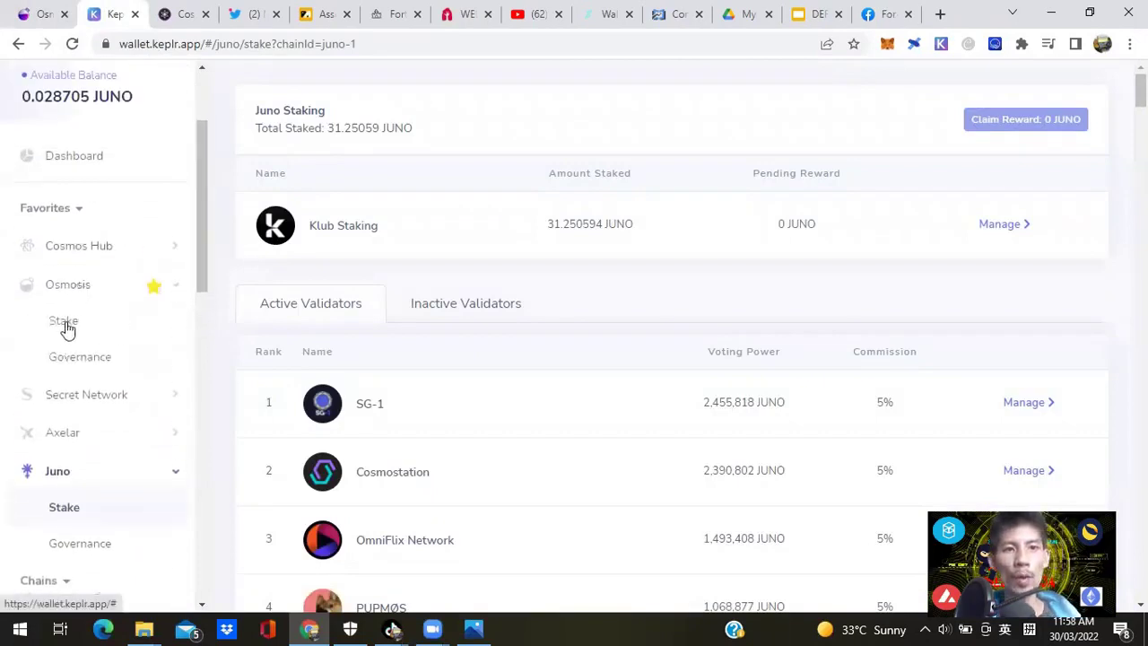
{"action": "left_click", "coordinate": [64, 323]}
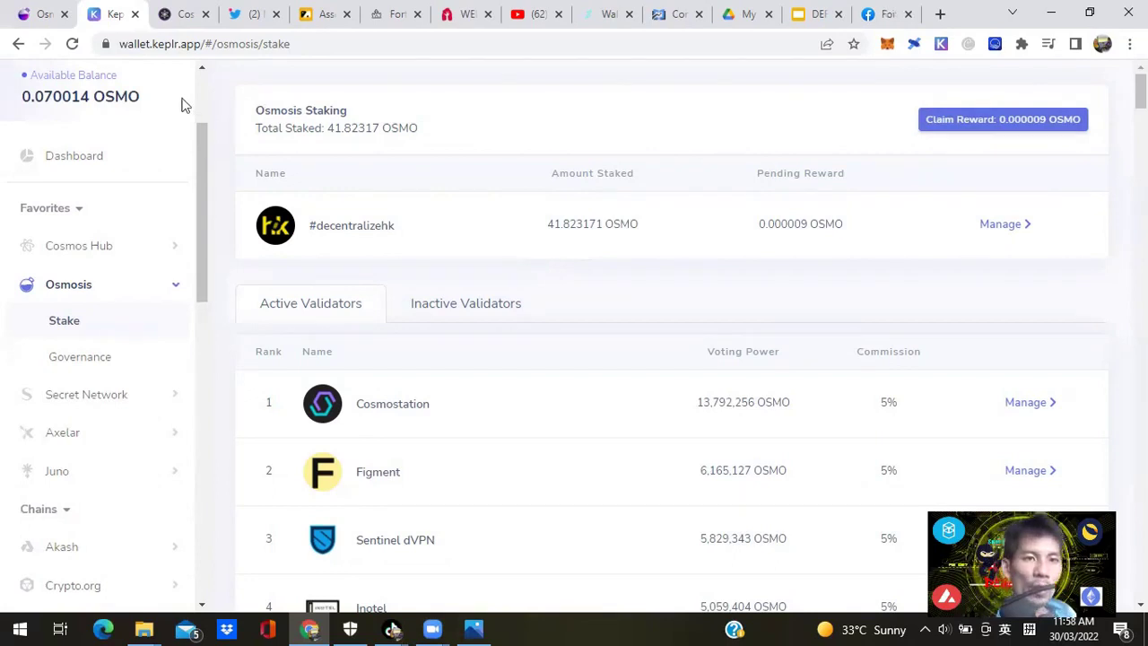
{"action": "left_click_drag", "start_coordinate": [200, 181], "coordinate": [202, 112]}
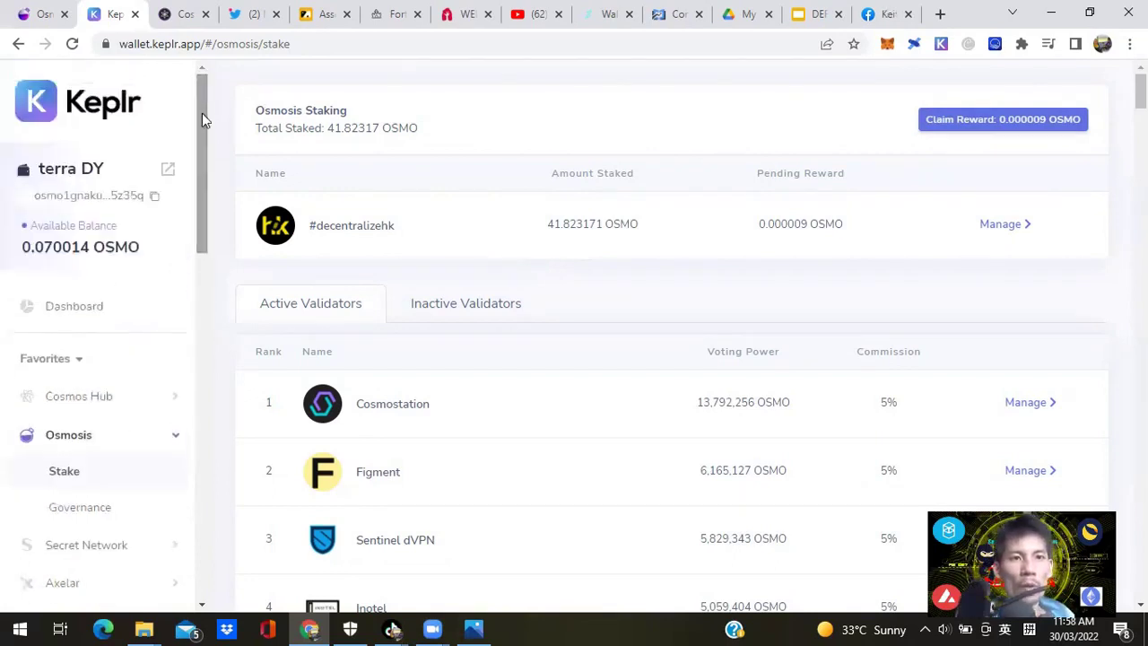
Swap 2.5 ATOM for OSMO on the Osmosis trade page, approve the transaction and dismiss the notification.
{"action": "left_click", "coordinate": [24, 14]}
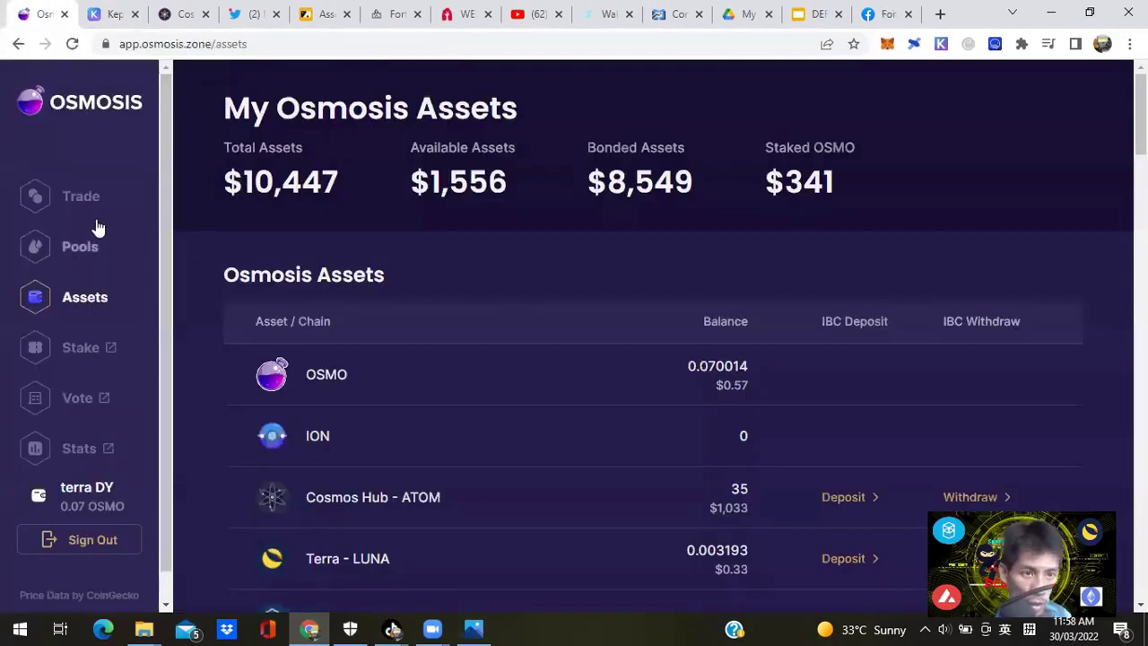
{"action": "left_click", "coordinate": [74, 204]}
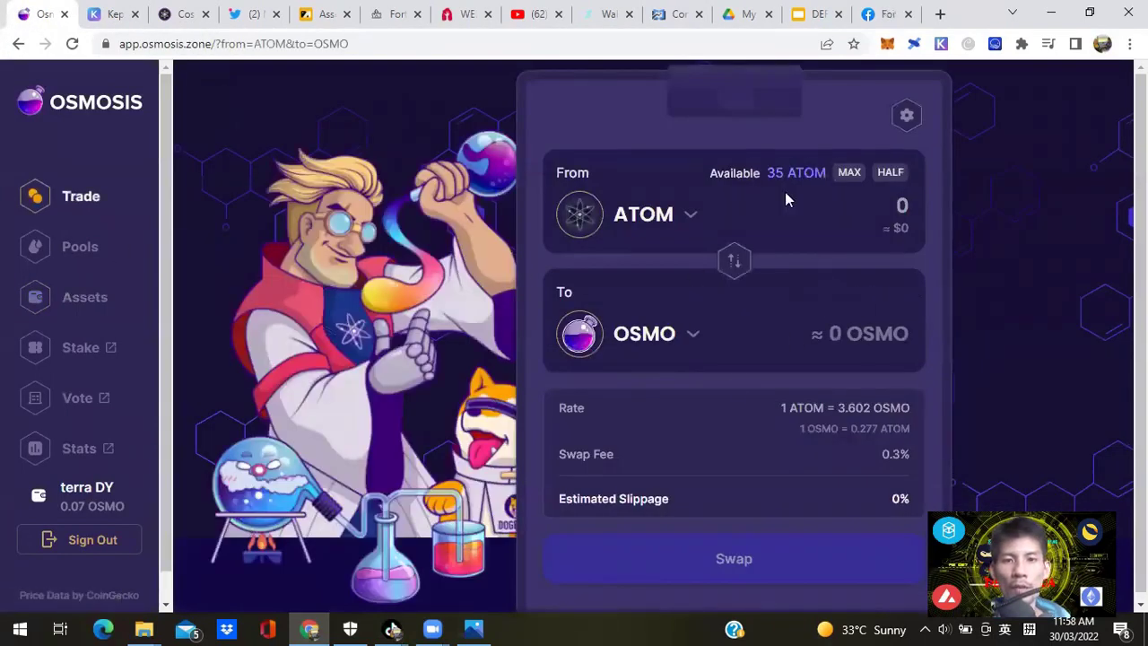
{"action": "left_click", "coordinate": [648, 333]}
{"action": "left_click", "coordinate": [651, 332]}
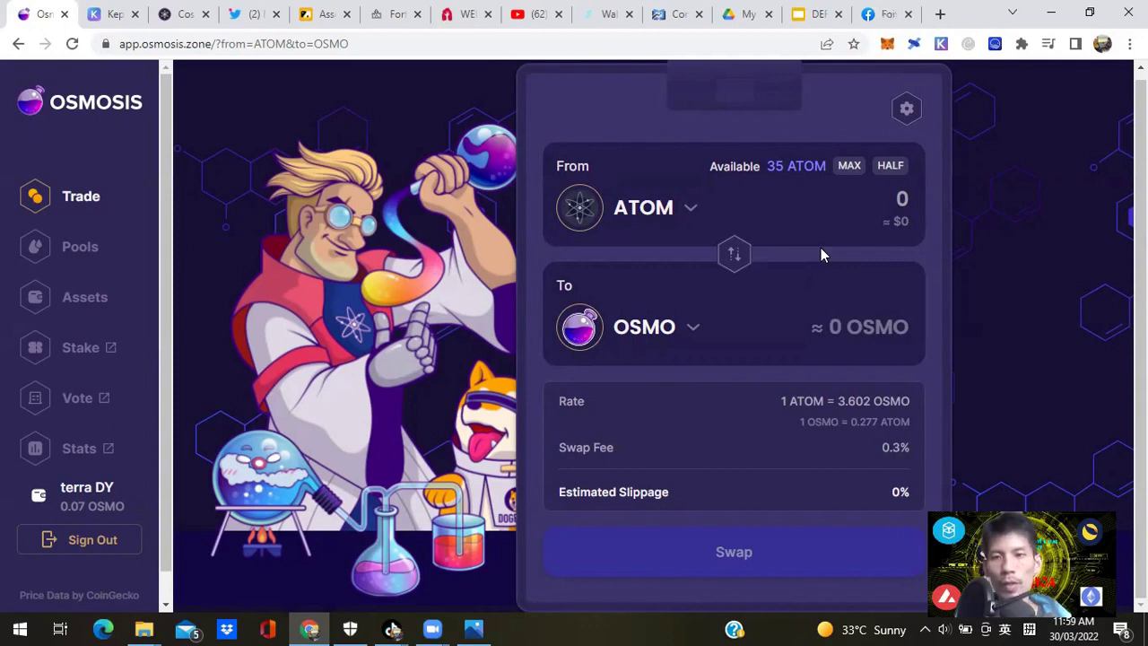
{"action": "left_click", "coordinate": [892, 206]}
{"action": "type", "text": "2.5"}
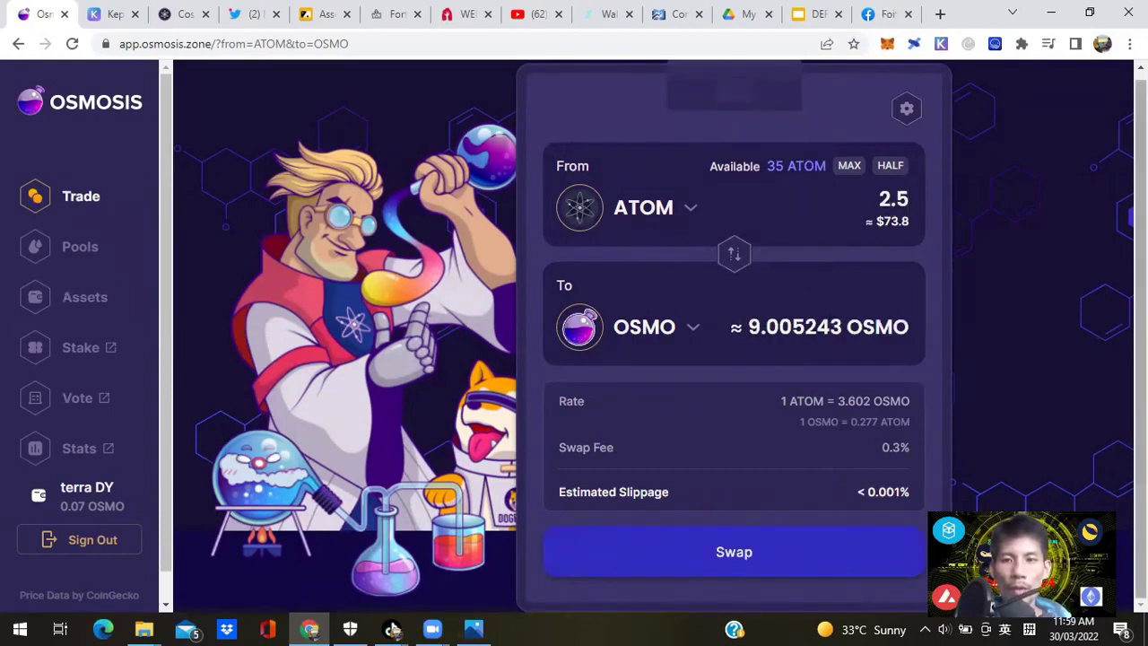
{"action": "left_click", "coordinate": [698, 554]}
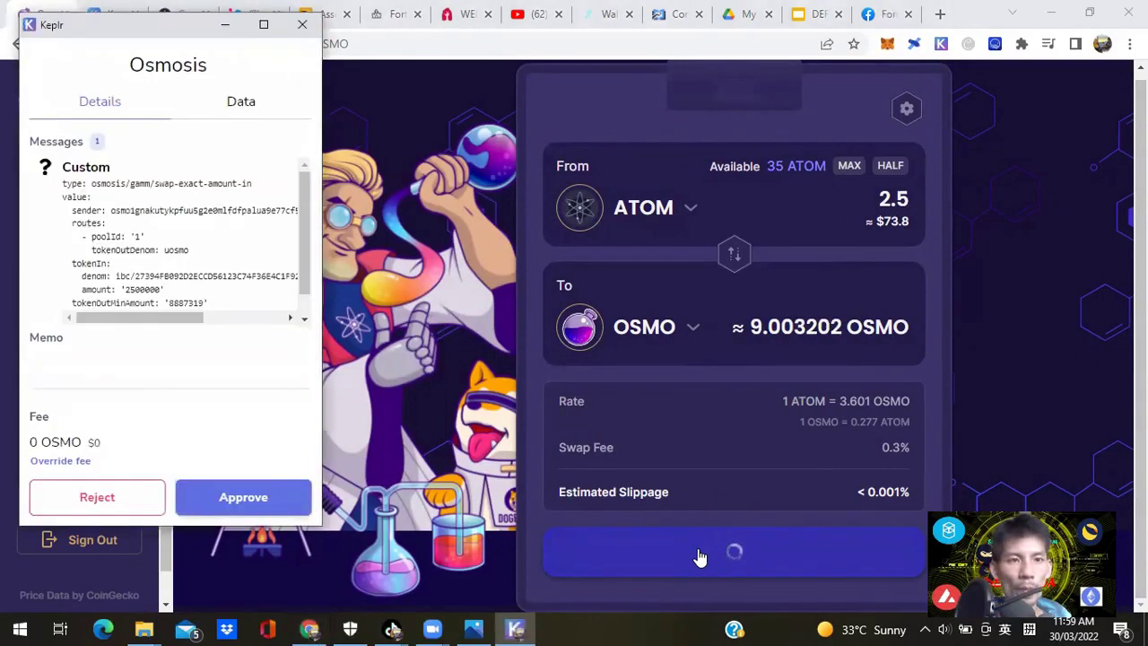
{"action": "left_click", "coordinate": [256, 508]}
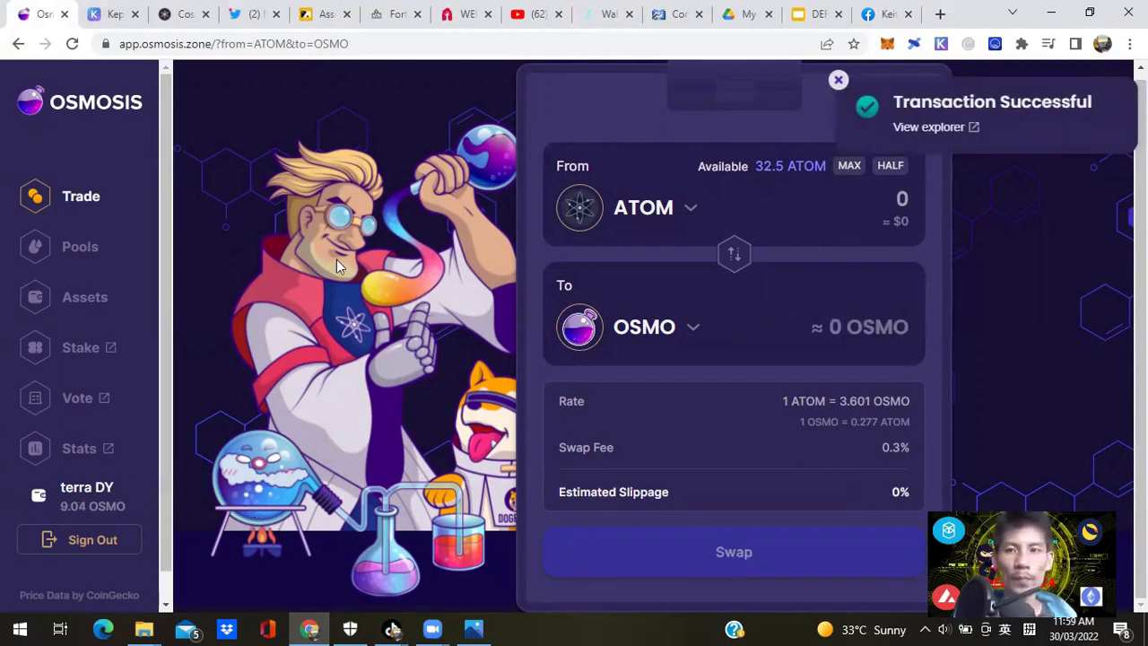
{"action": "left_click", "coordinate": [836, 80]}
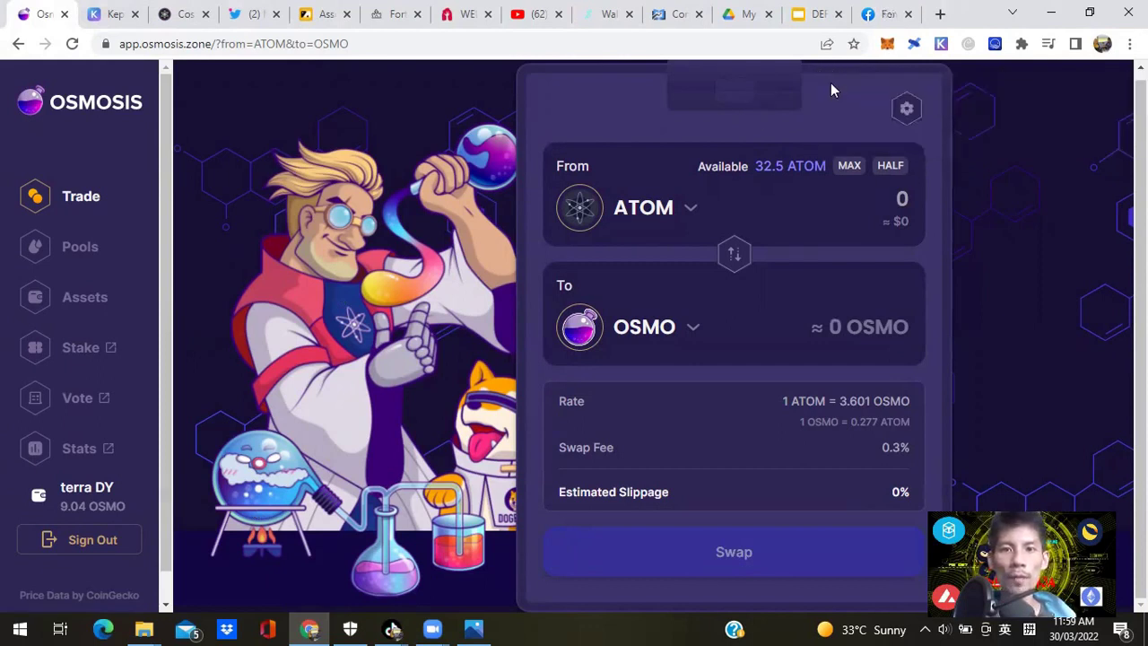
Open the Osmosis assets overview and check the OSMO and ATOM balances.
{"action": "left_click", "coordinate": [83, 305]}
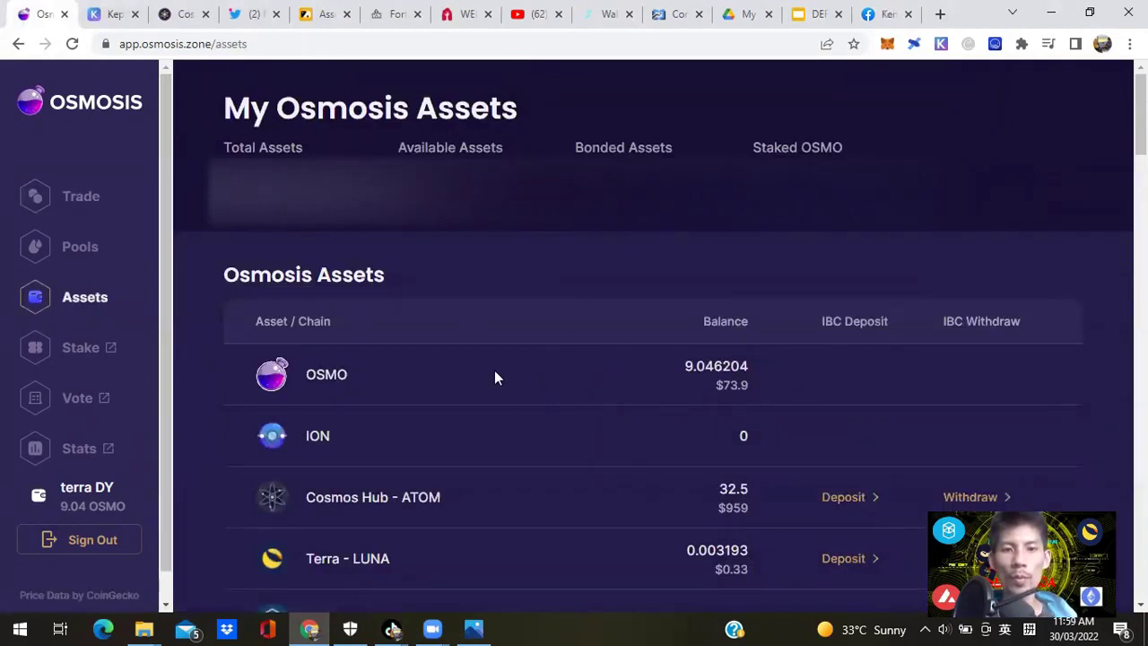
{"action": "scroll", "coordinate": [610, 308], "scroll_direction": "down", "scroll_amount": 2}
{"action": "scroll", "coordinate": [610, 309], "scroll_direction": "up", "scroll_amount": 1}
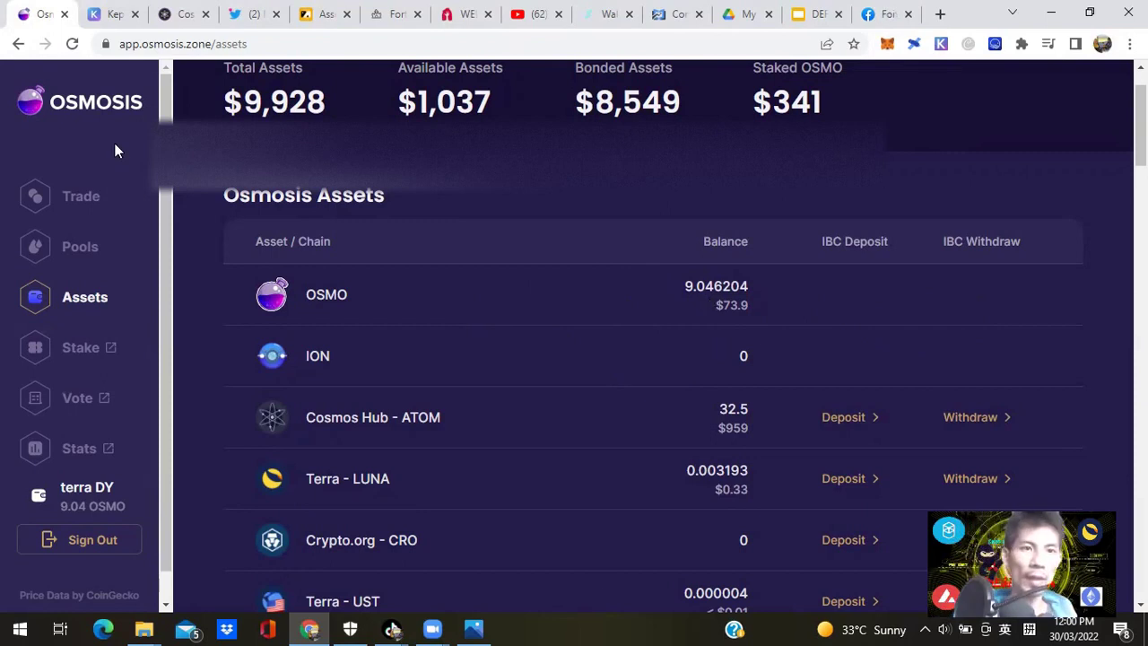
Reload Keplr's Osmosis staking page, delegate the maximum 9.046204 OSMO to the #decentralizehk validator and approve the transaction.
{"action": "left_click", "coordinate": [101, 13]}
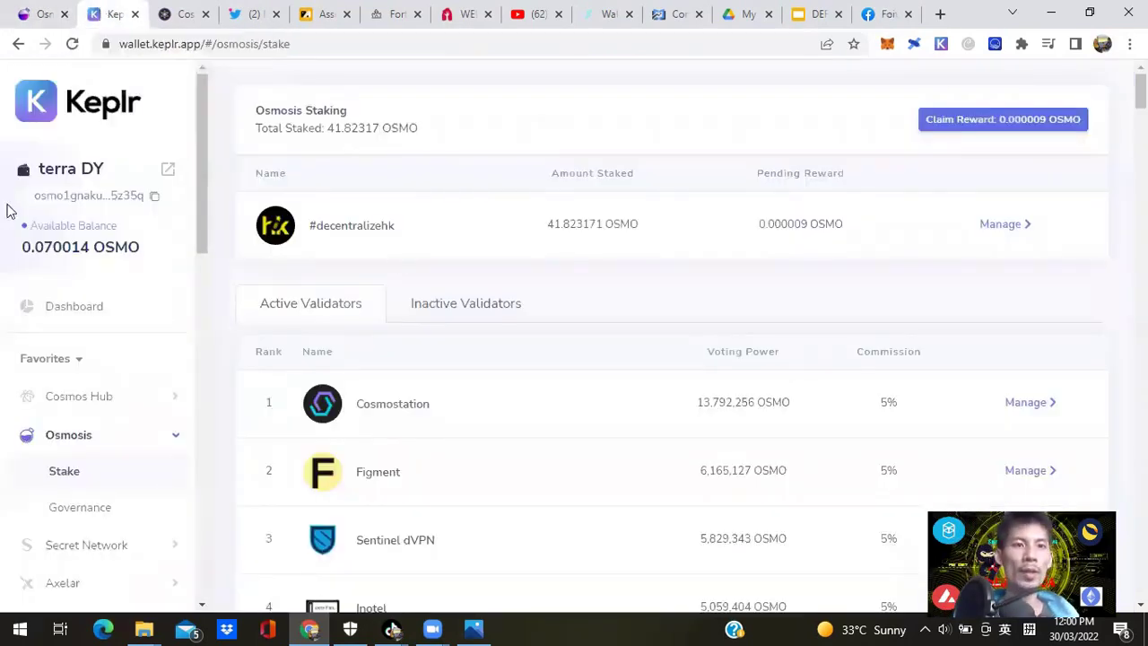
{"action": "left_click", "coordinate": [73, 47]}
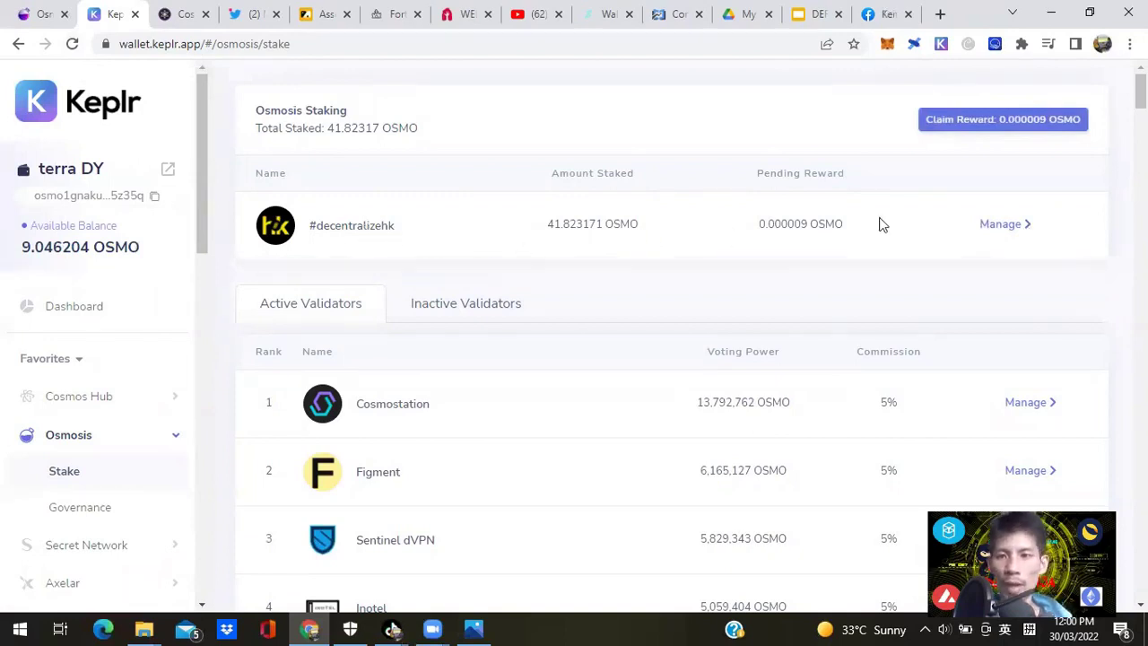
{"action": "left_click", "coordinate": [1005, 232]}
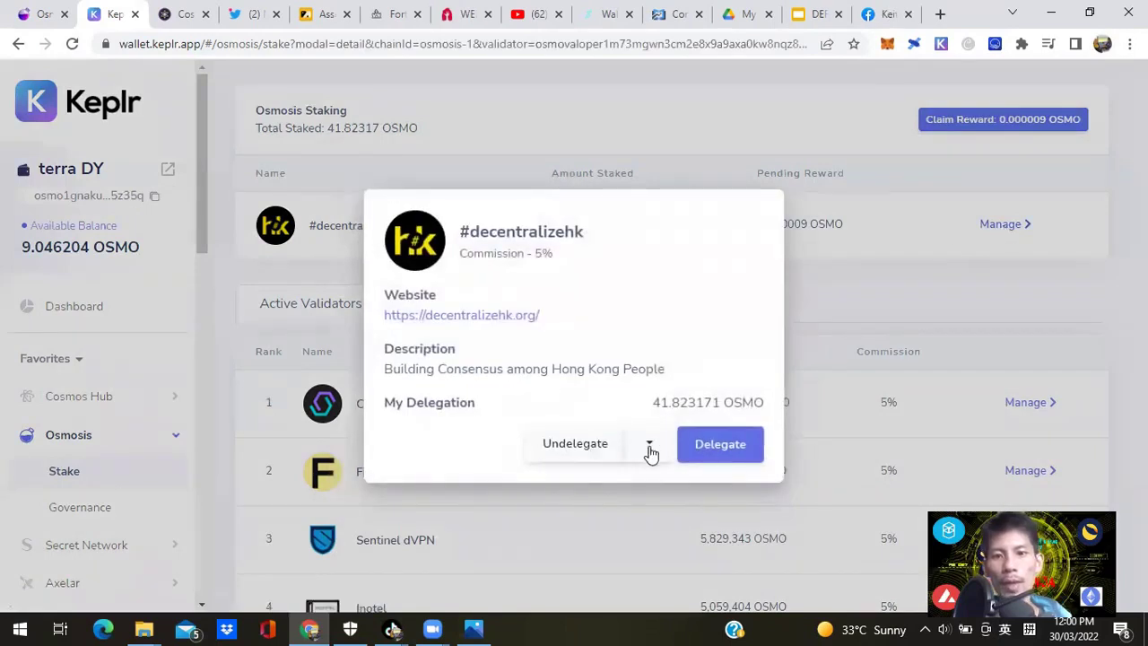
{"action": "left_click", "coordinate": [717, 448]}
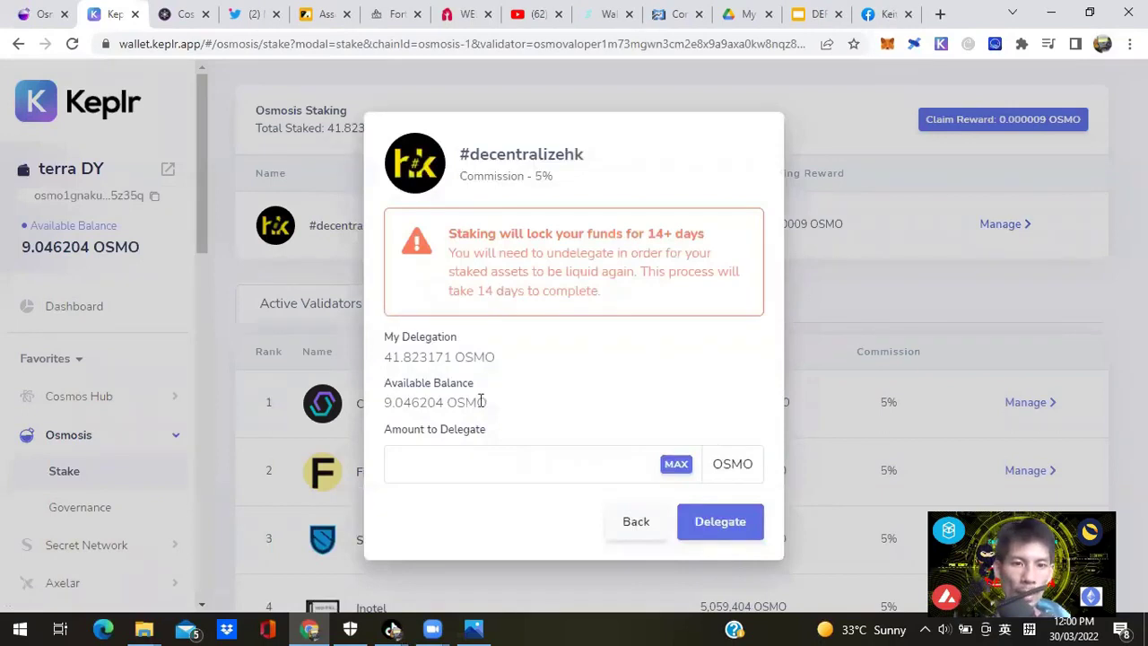
{"action": "left_click", "coordinate": [676, 465]}
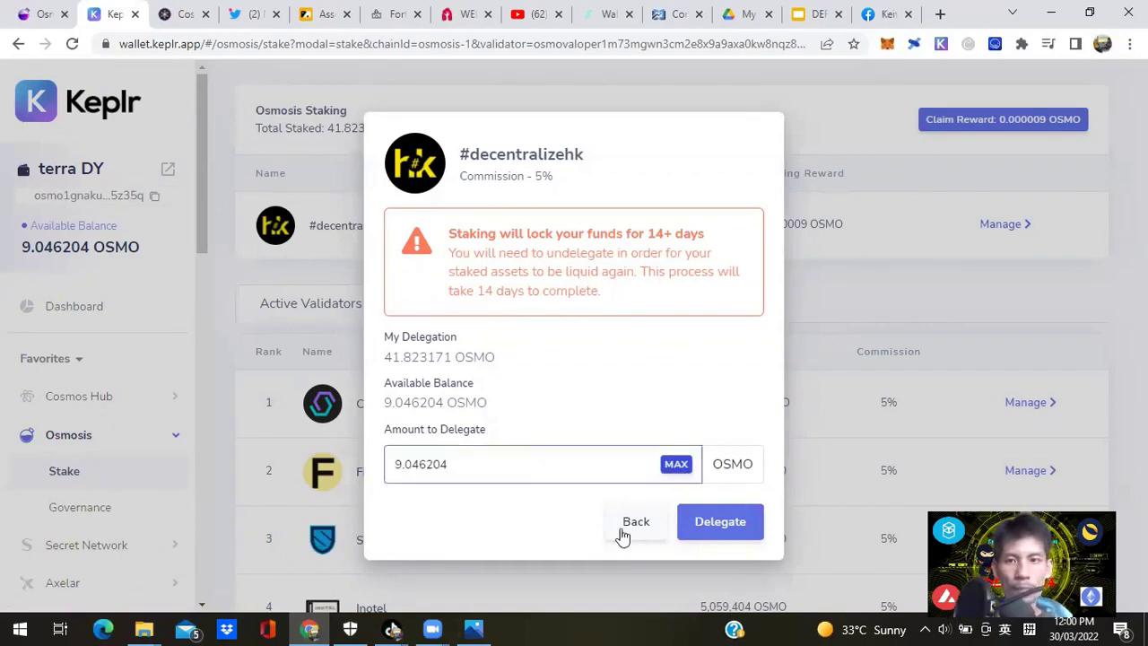
{"action": "left_click", "coordinate": [726, 527]}
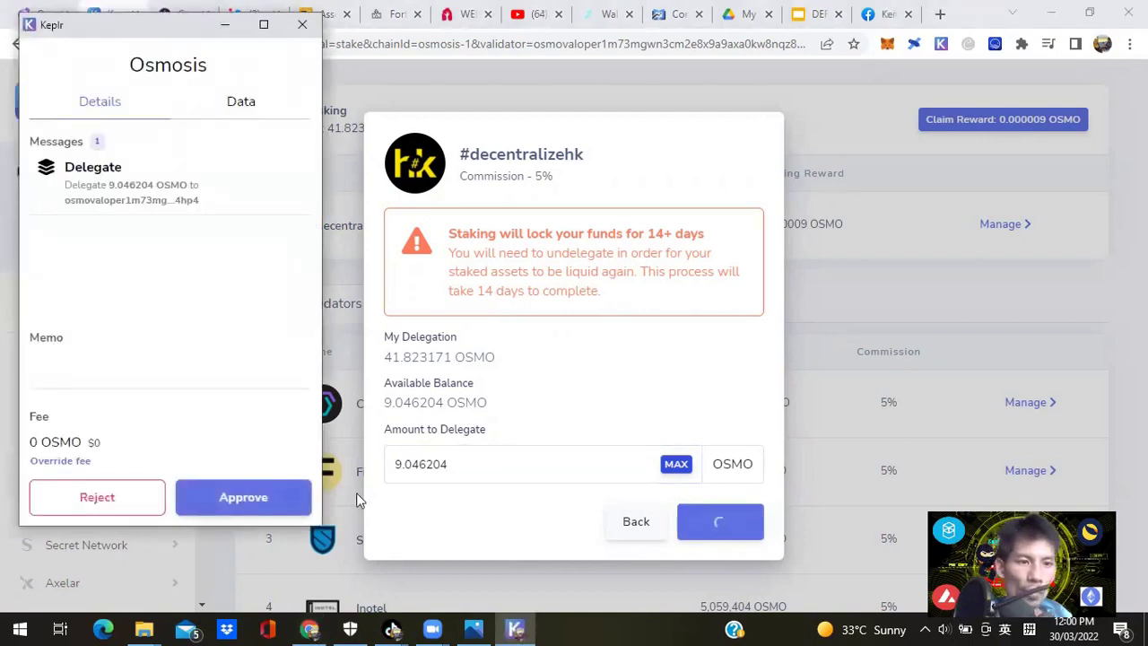
{"action": "left_click", "coordinate": [251, 499]}
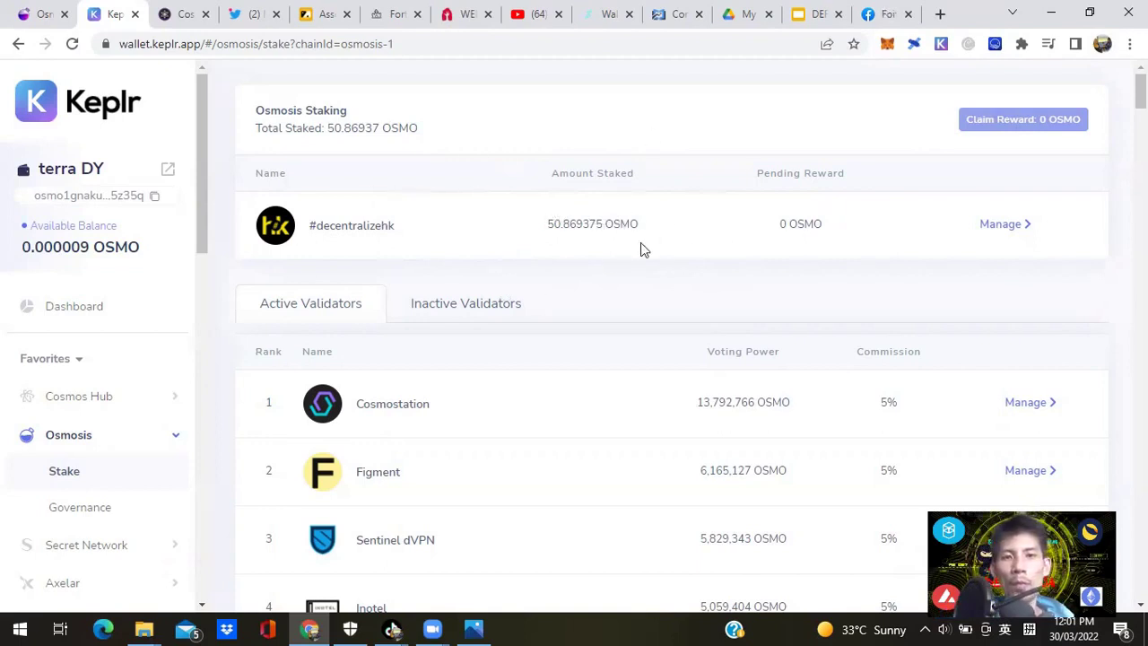
Switch to cosmosairdrops.io and examine the staking requirements of the first upcoming airdrops, such as Catom and Esuna App.
{"action": "left_click", "coordinate": [35, 12]}
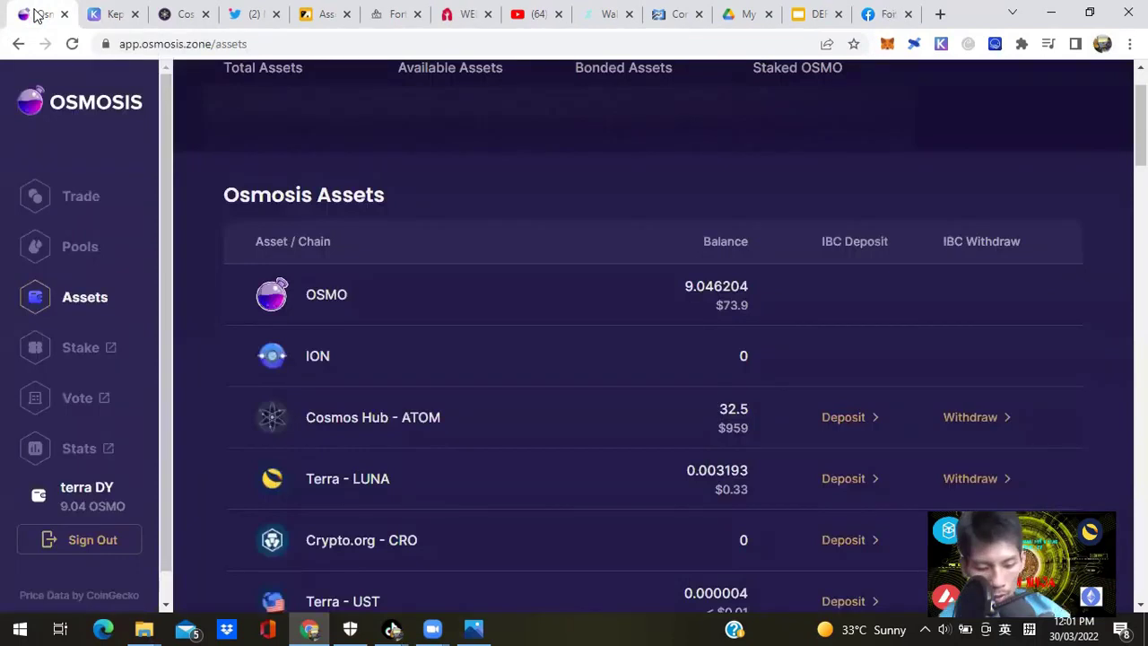
{"action": "left_click", "coordinate": [176, 14]}
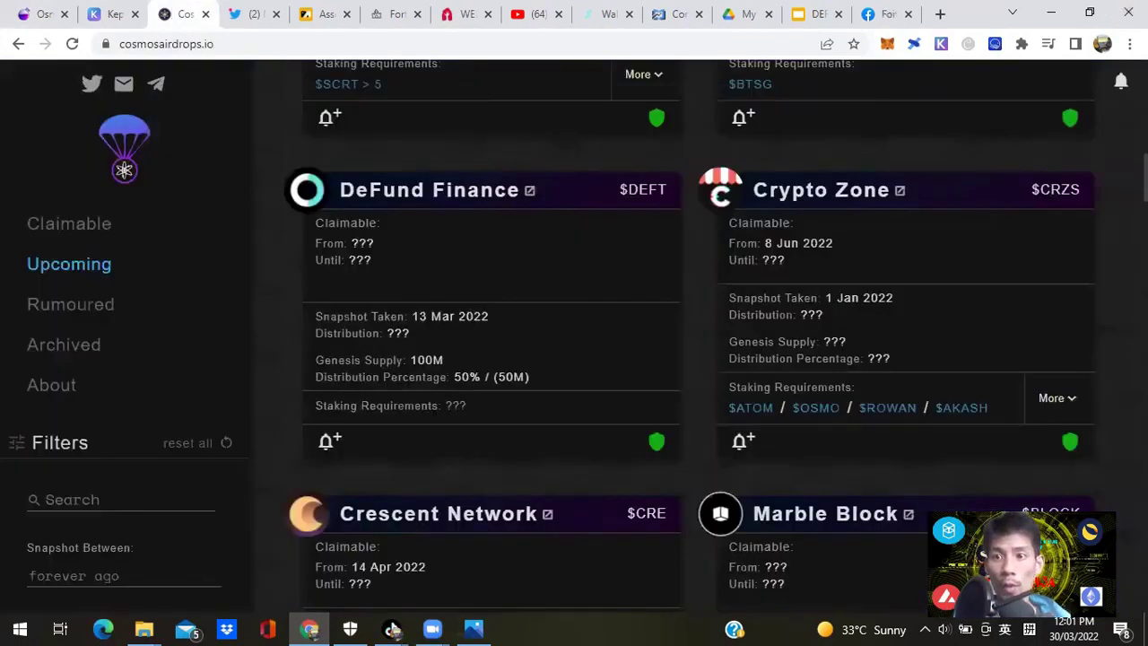
{"action": "scroll", "coordinate": [689, 340], "scroll_direction": "up", "scroll_amount": 10}
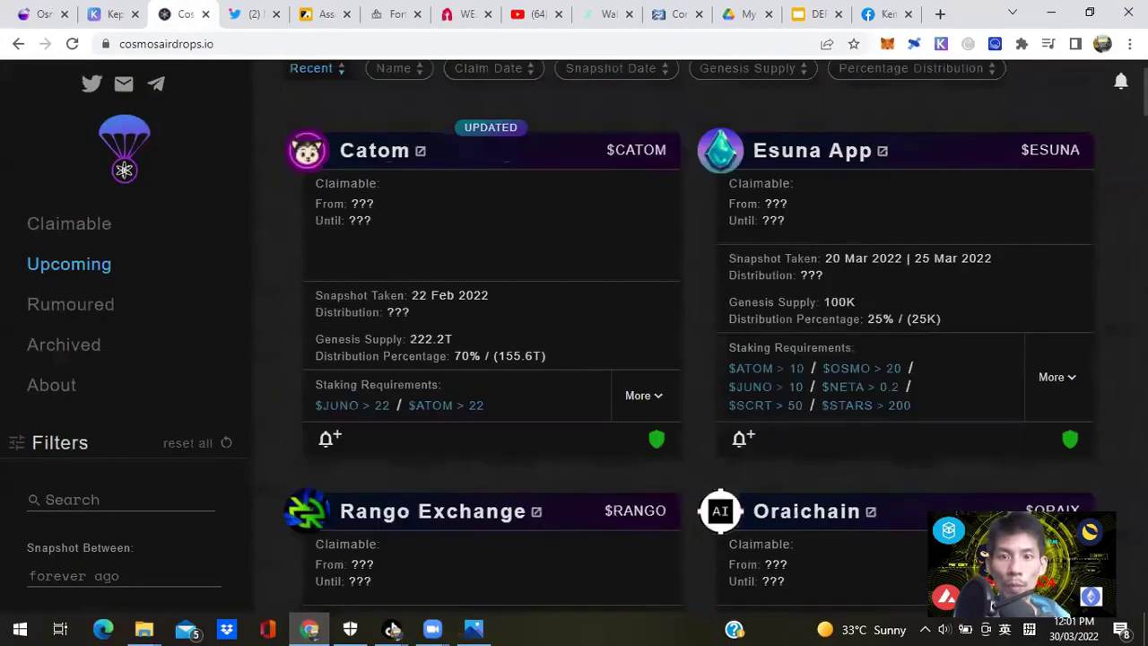
{"action": "scroll", "coordinate": [507, 158], "scroll_direction": "up", "scroll_amount": 1}
{"action": "scroll", "coordinate": [507, 159], "scroll_direction": "down", "scroll_amount": 3}
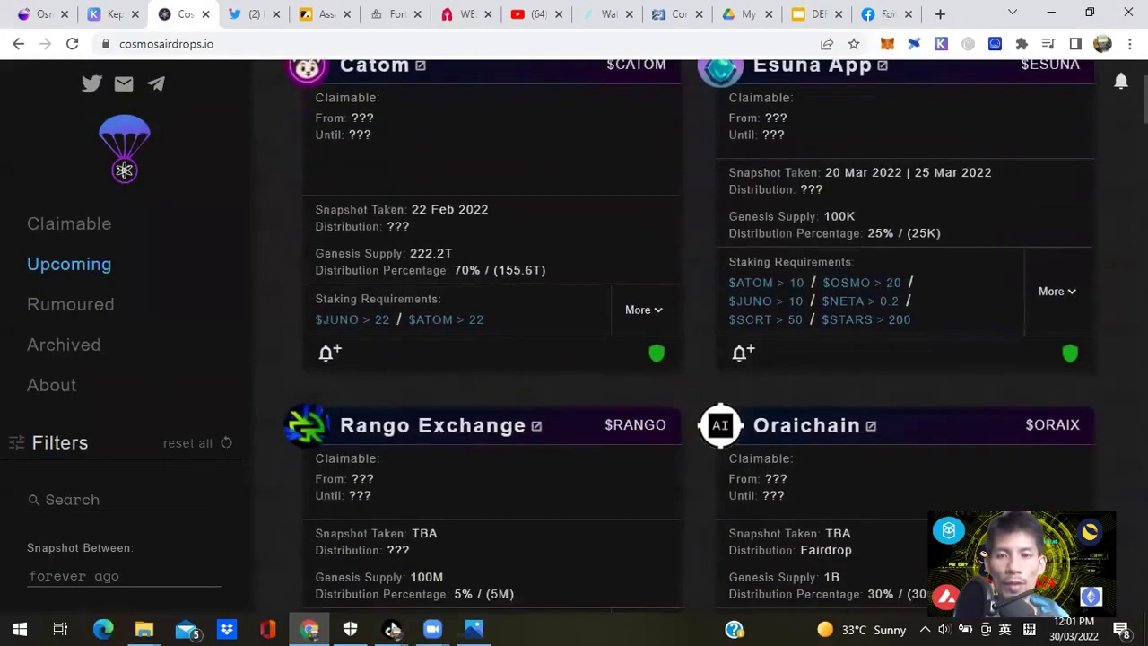
Compare the Catom and Esuna App staking requirements and turn on notifications for the Esuna App airdrop.
{"action": "scroll", "coordinate": [689, 336], "scroll_direction": "down", "scroll_amount": 1}
{"action": "scroll", "coordinate": [689, 341], "scroll_direction": "up", "scroll_amount": 1}
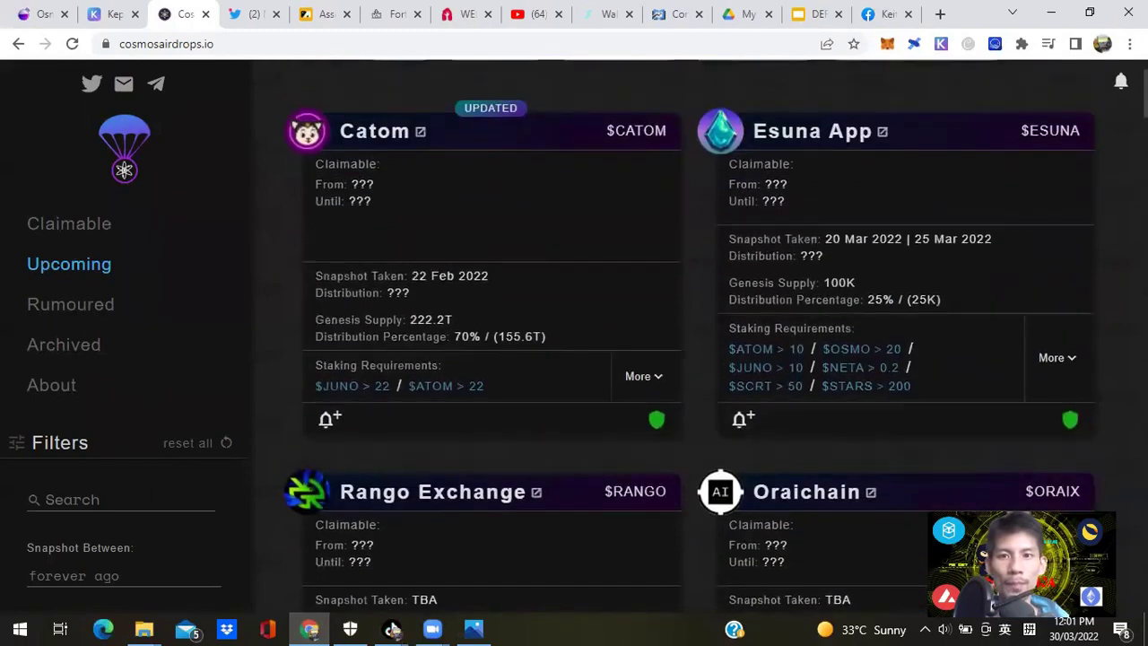
{"action": "scroll", "coordinate": [984, 162], "scroll_direction": "down", "scroll_amount": 2}
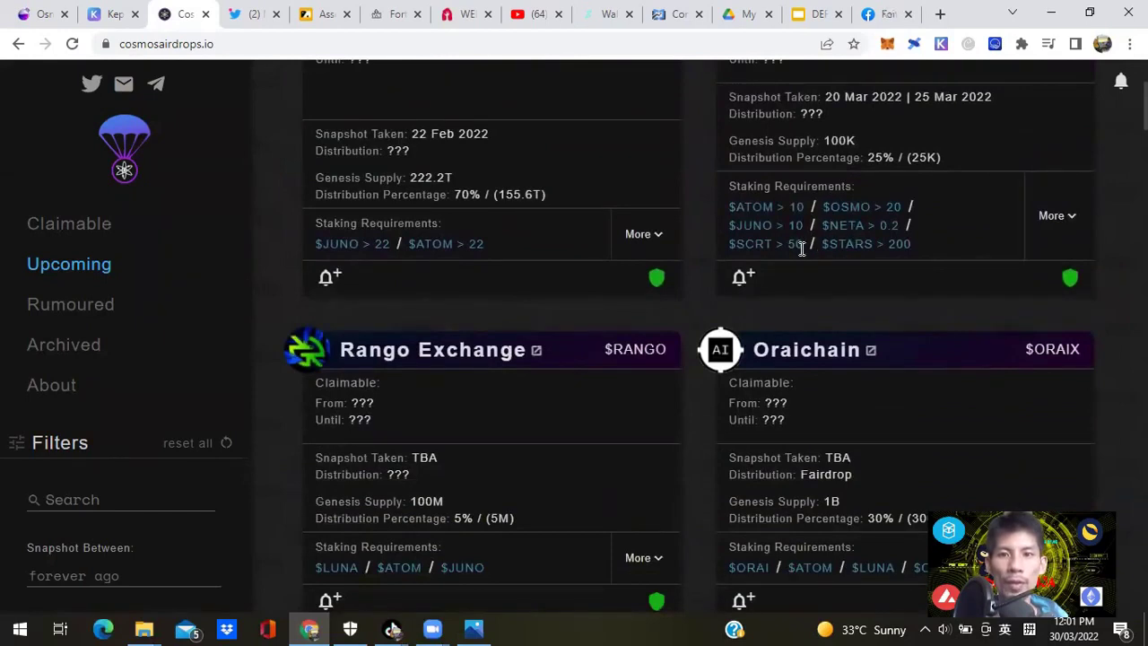
{"action": "left_click", "coordinate": [740, 278]}
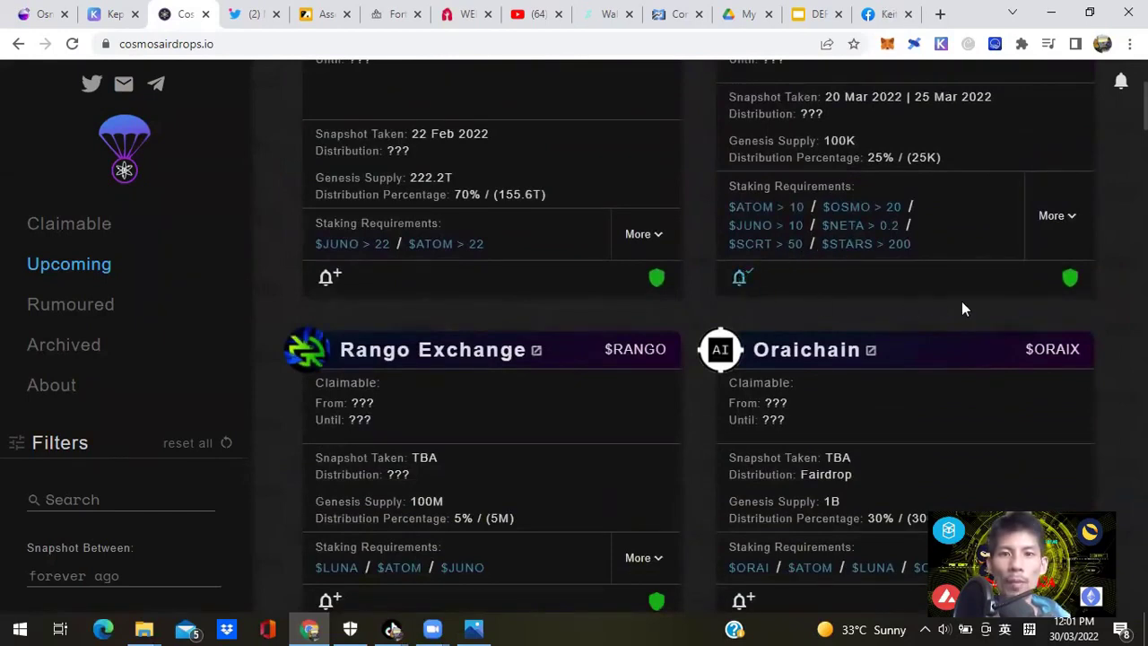
Examine the snapshot dates and staking requirements of the upcoming airdrops, from Catom and Esuna App down to Crescent Network and Marble Block.
{"action": "scroll", "coordinate": [689, 334], "scroll_direction": "up", "scroll_amount": 1}
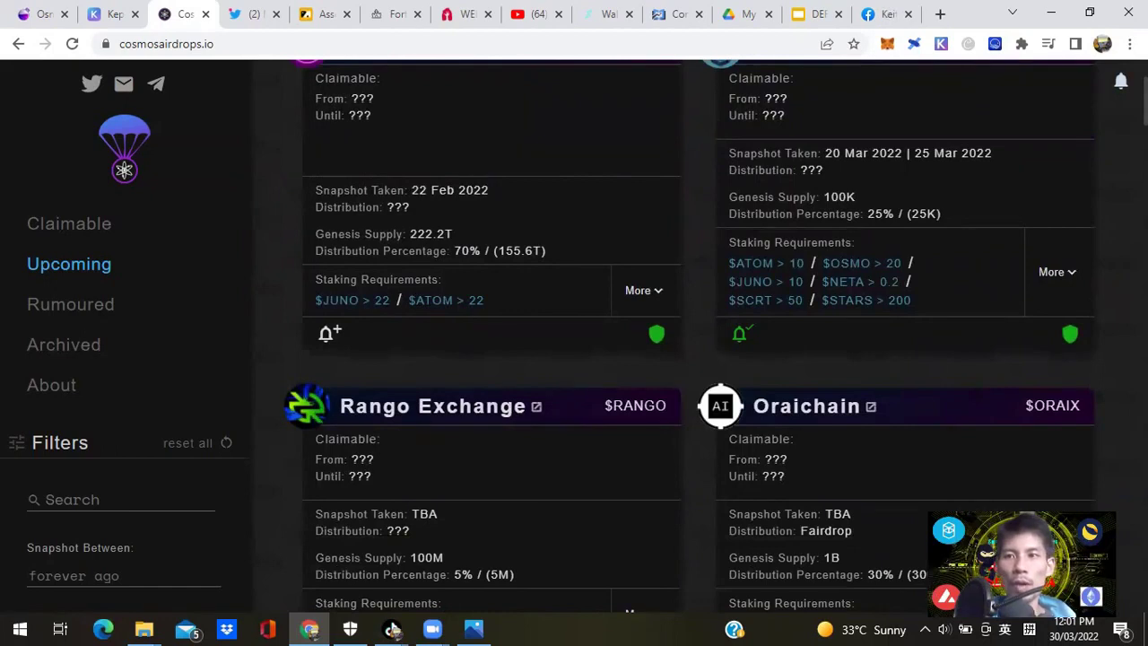
{"action": "scroll", "coordinate": [688, 336], "scroll_direction": "down", "scroll_amount": 1}
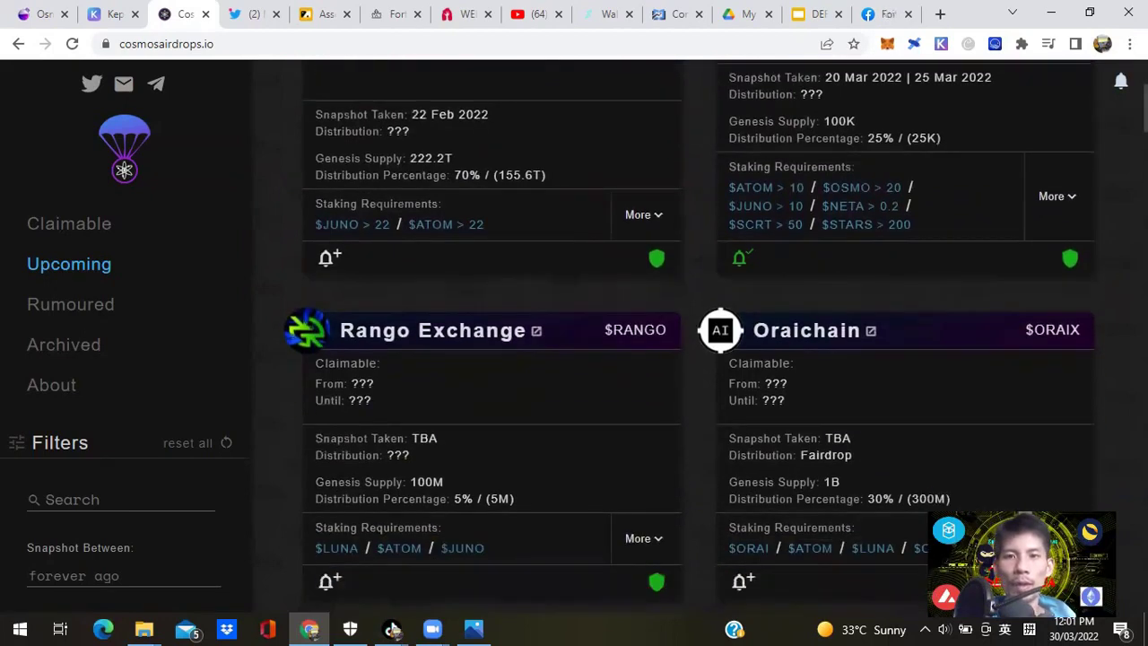
{"action": "scroll", "coordinate": [688, 336], "scroll_direction": "down", "scroll_amount": 1}
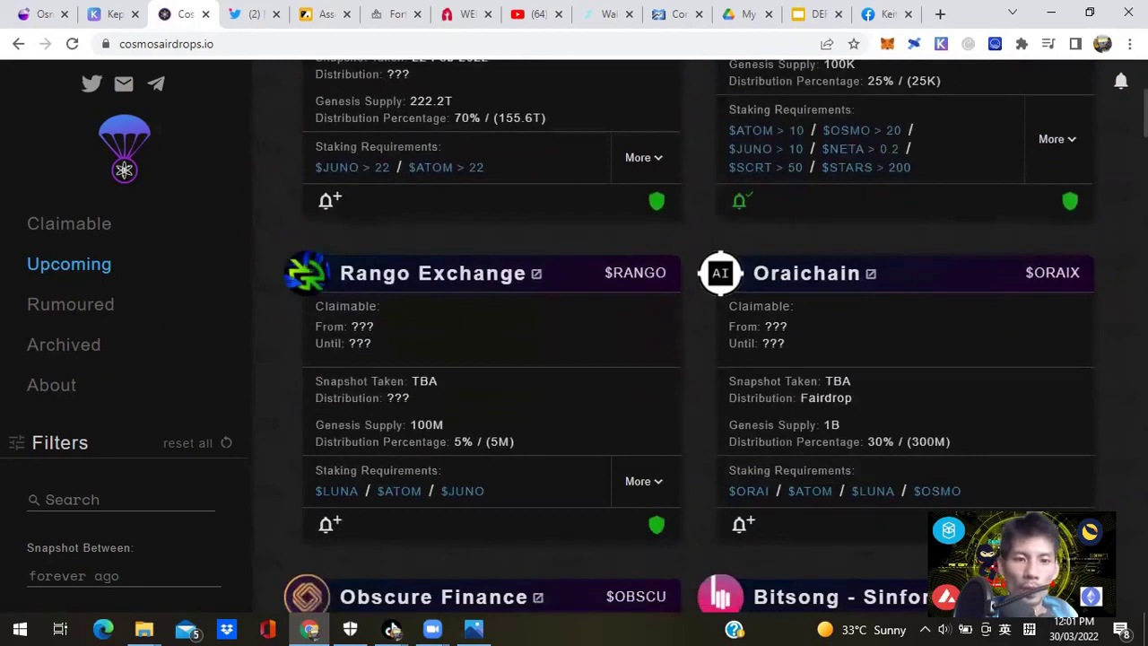
{"action": "scroll", "coordinate": [689, 337], "scroll_direction": "down", "scroll_amount": 1}
{"action": "scroll", "coordinate": [689, 336], "scroll_direction": "up", "scroll_amount": 2}
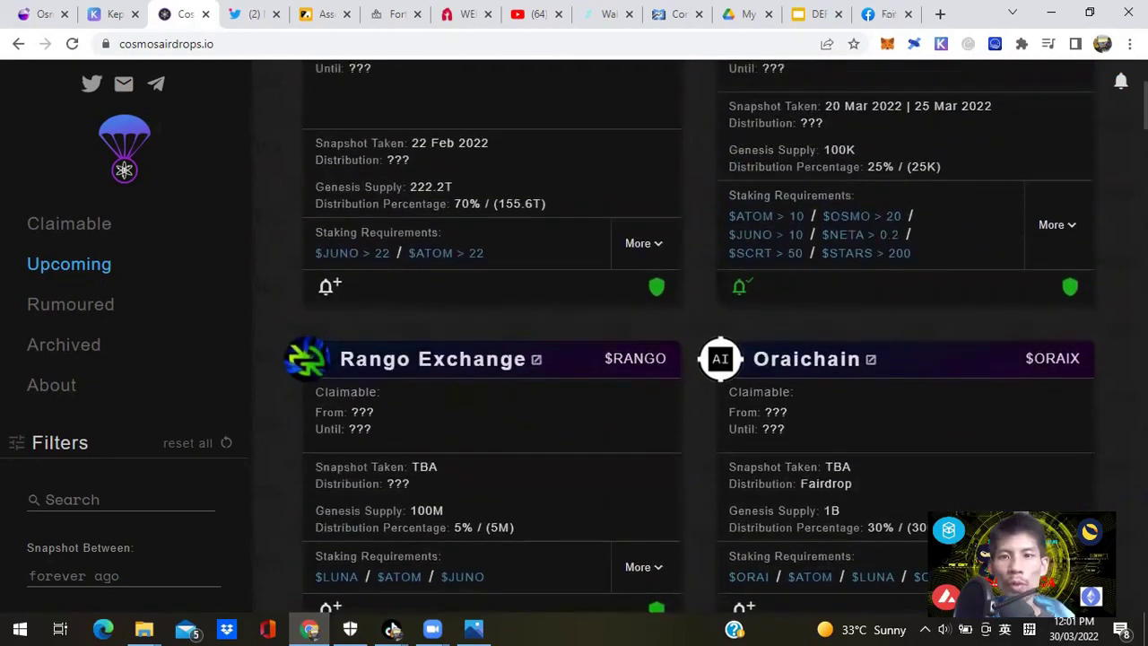
{"action": "scroll", "coordinate": [688, 336], "scroll_direction": "up", "scroll_amount": 3}
{"action": "scroll", "coordinate": [688, 337], "scroll_direction": "down", "scroll_amount": 1}
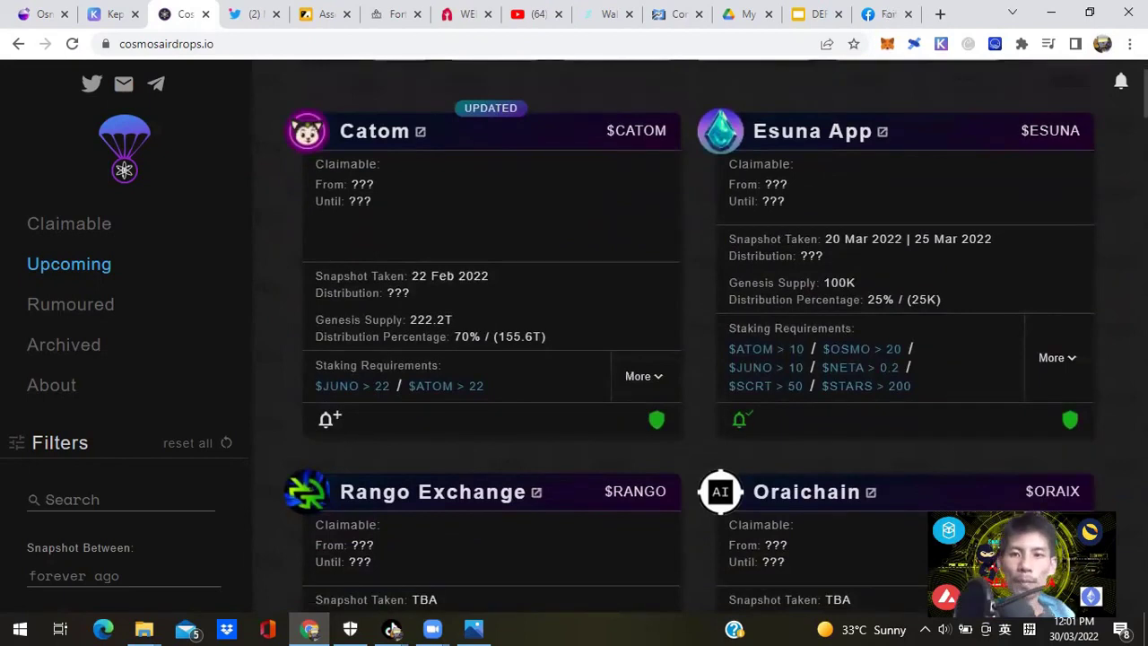
{"action": "scroll", "coordinate": [688, 336], "scroll_direction": "down", "scroll_amount": 2}
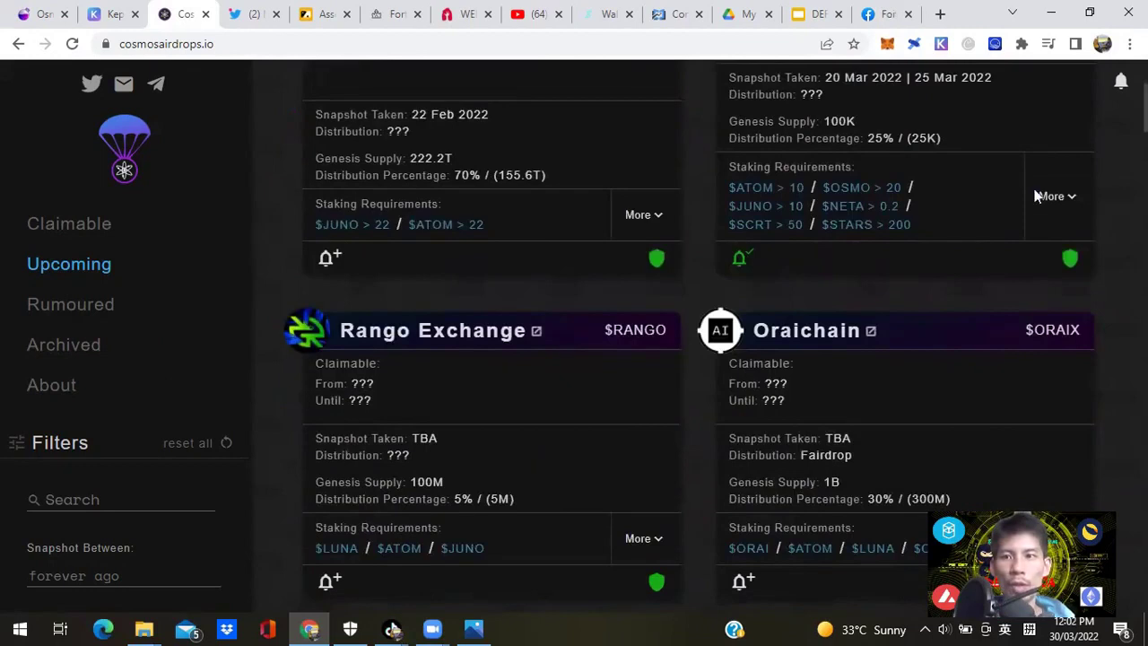
{"action": "scroll", "coordinate": [688, 337], "scroll_direction": "up", "scroll_amount": 2}
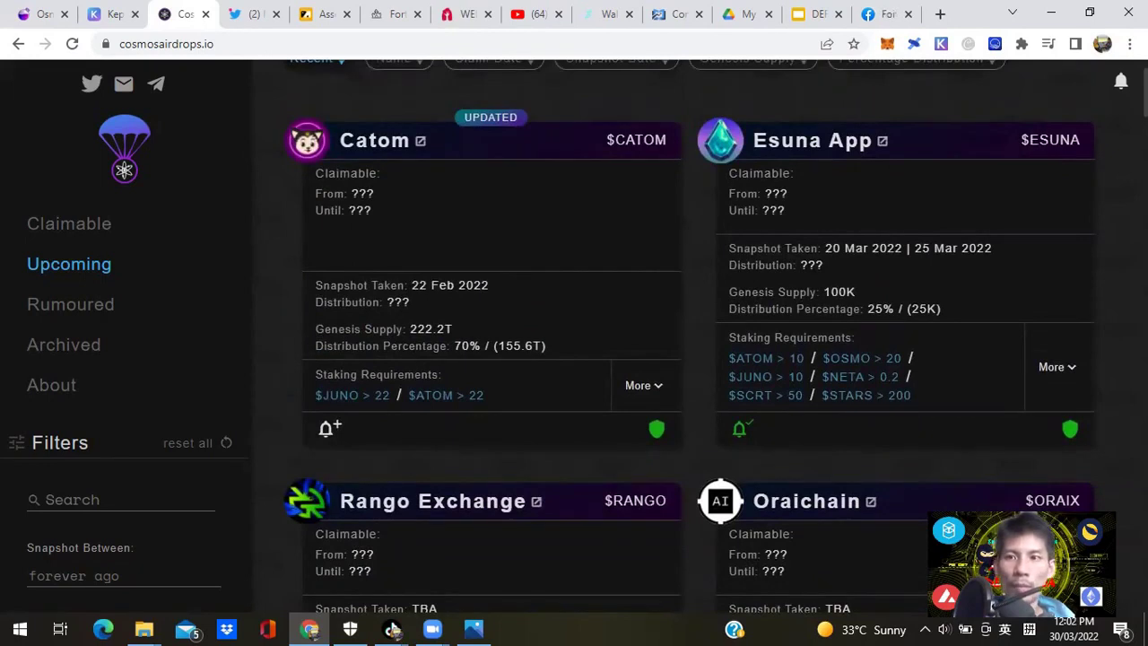
{"action": "scroll", "coordinate": [689, 336], "scroll_direction": "down", "scroll_amount": 3}
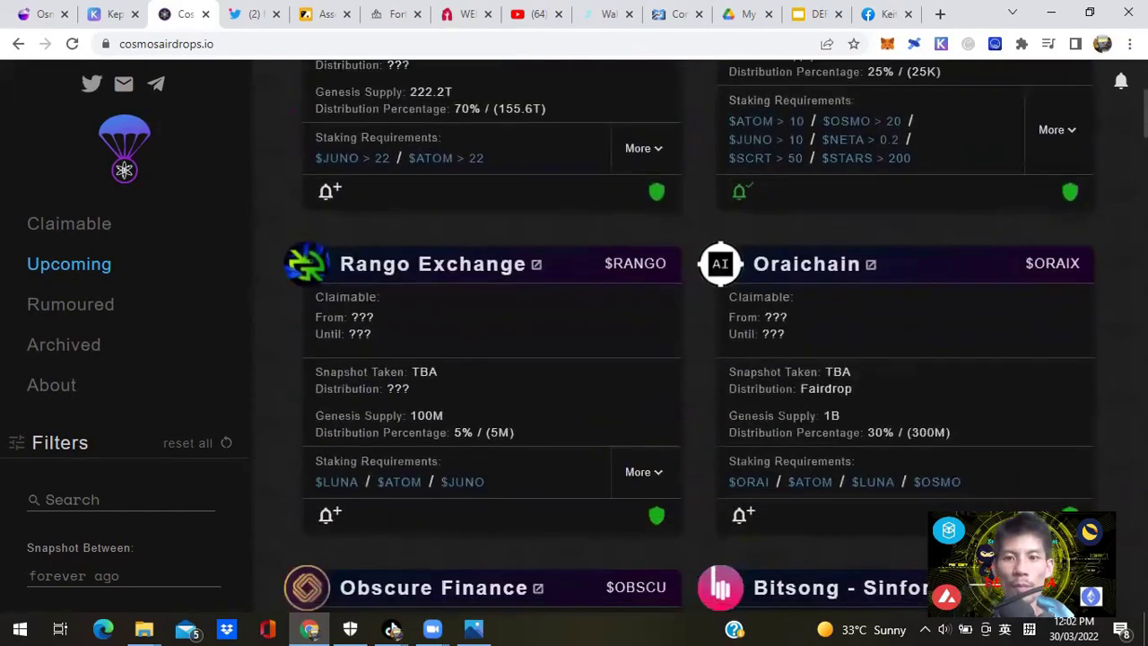
{"action": "scroll", "coordinate": [689, 336], "scroll_direction": "down", "scroll_amount": 9}
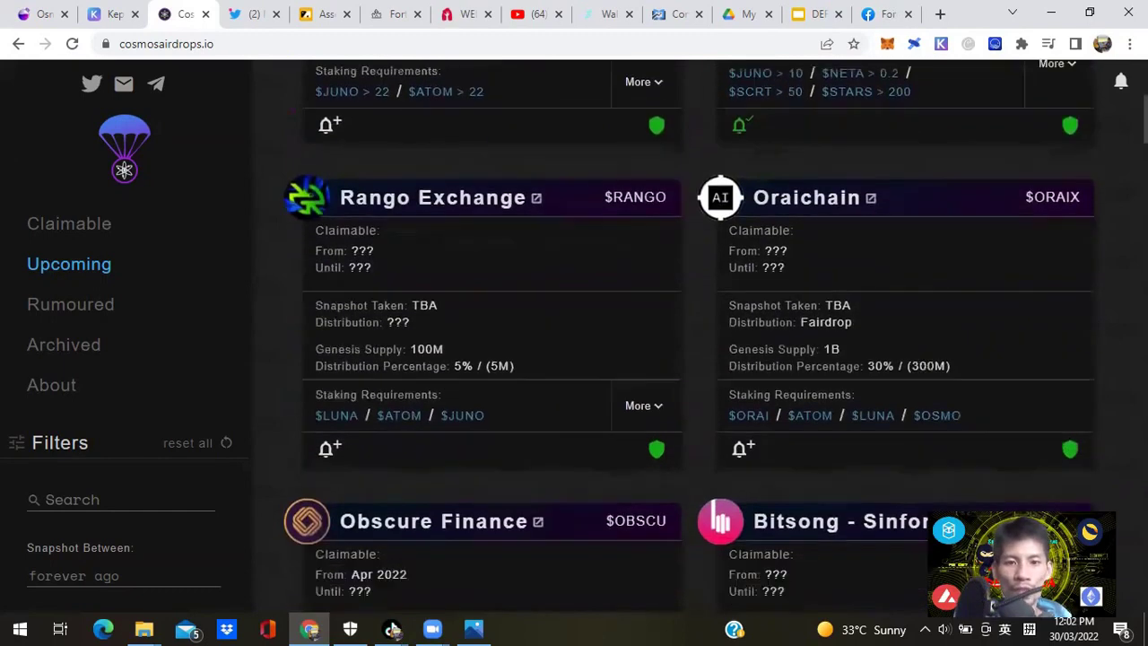
{"action": "scroll", "coordinate": [689, 336], "scroll_direction": "down", "scroll_amount": 5}
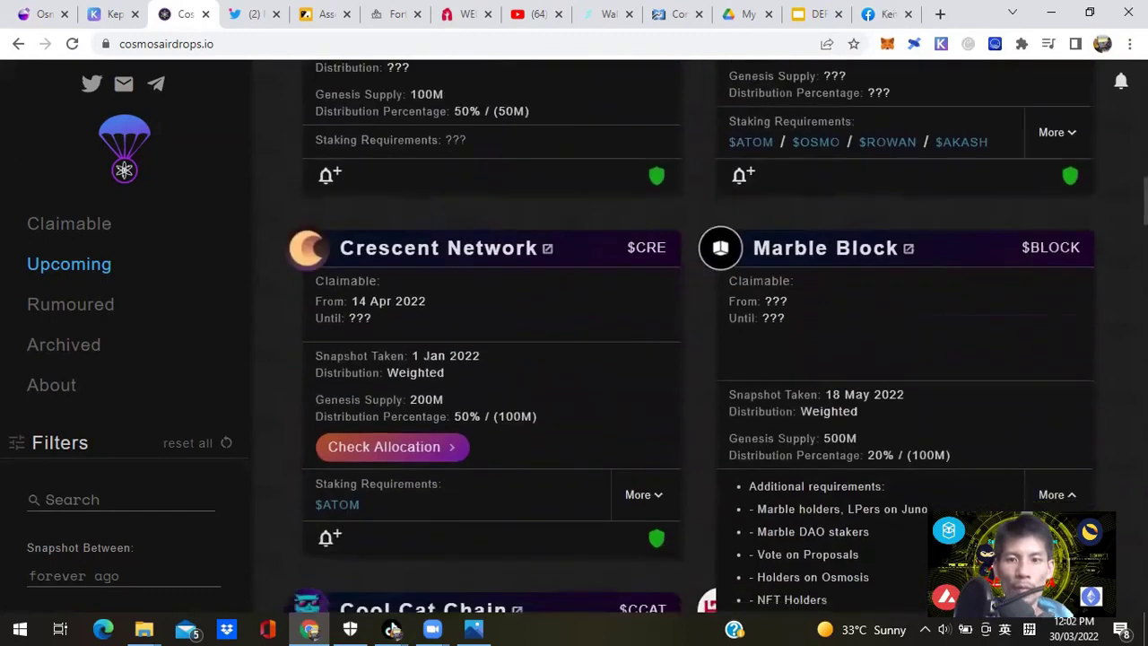
{"action": "key", "text": "Home"}
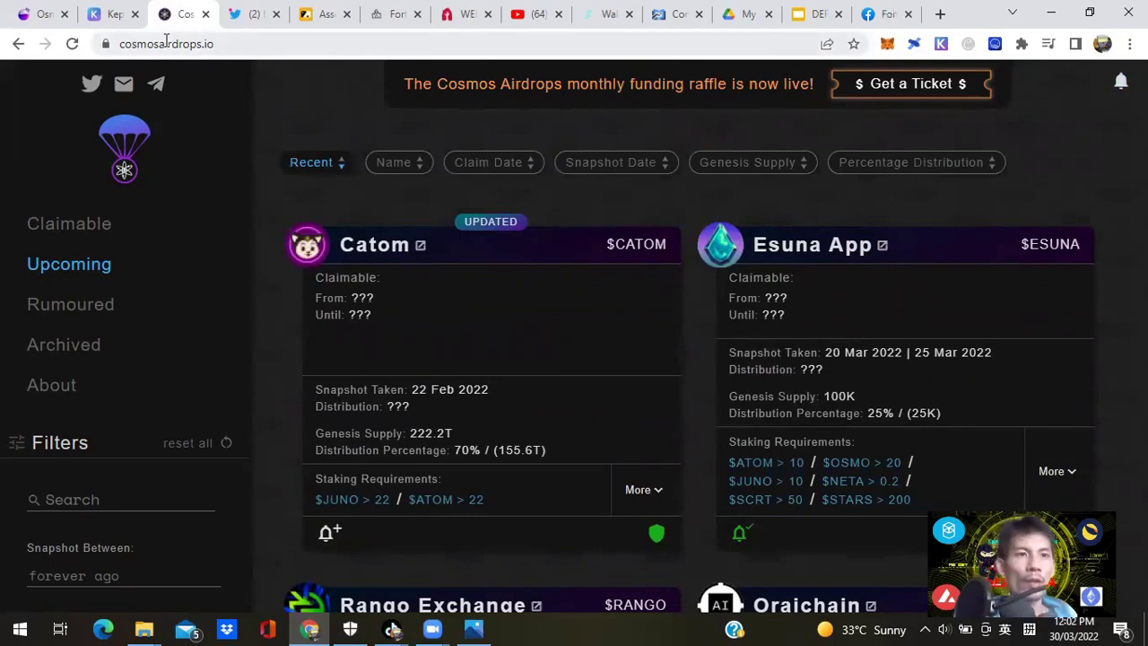
Check the staked amount on Keplr's Osmosis staking page and the token balances in the Osmosis assets overview.
{"action": "left_click", "coordinate": [100, 16]}
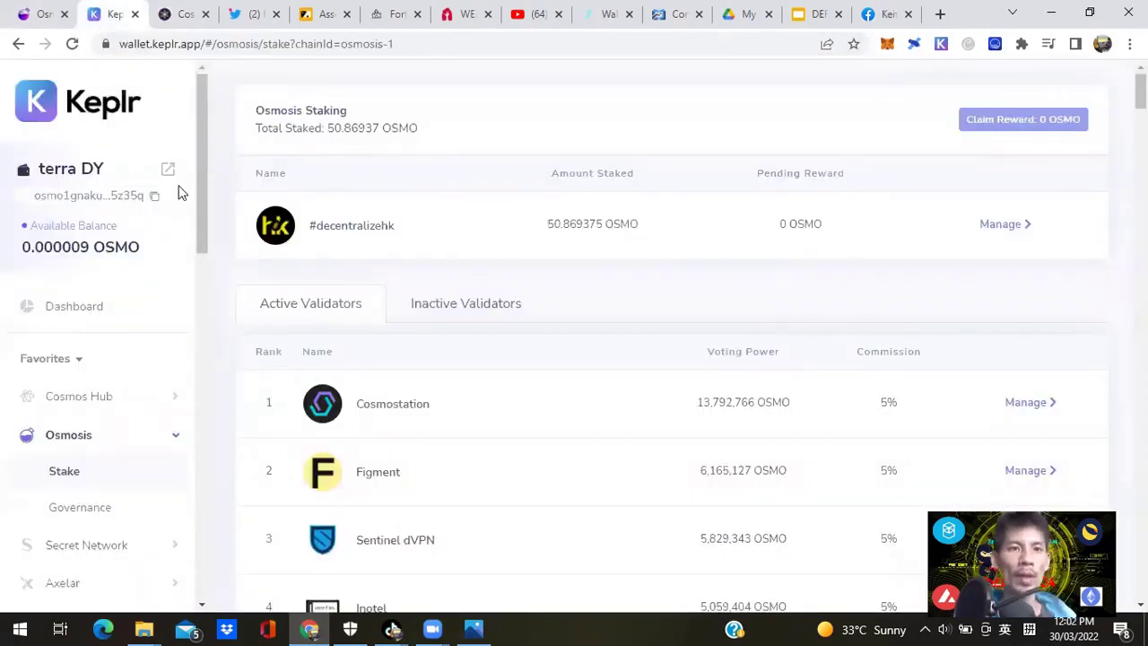
{"action": "left_click", "coordinate": [36, 15]}
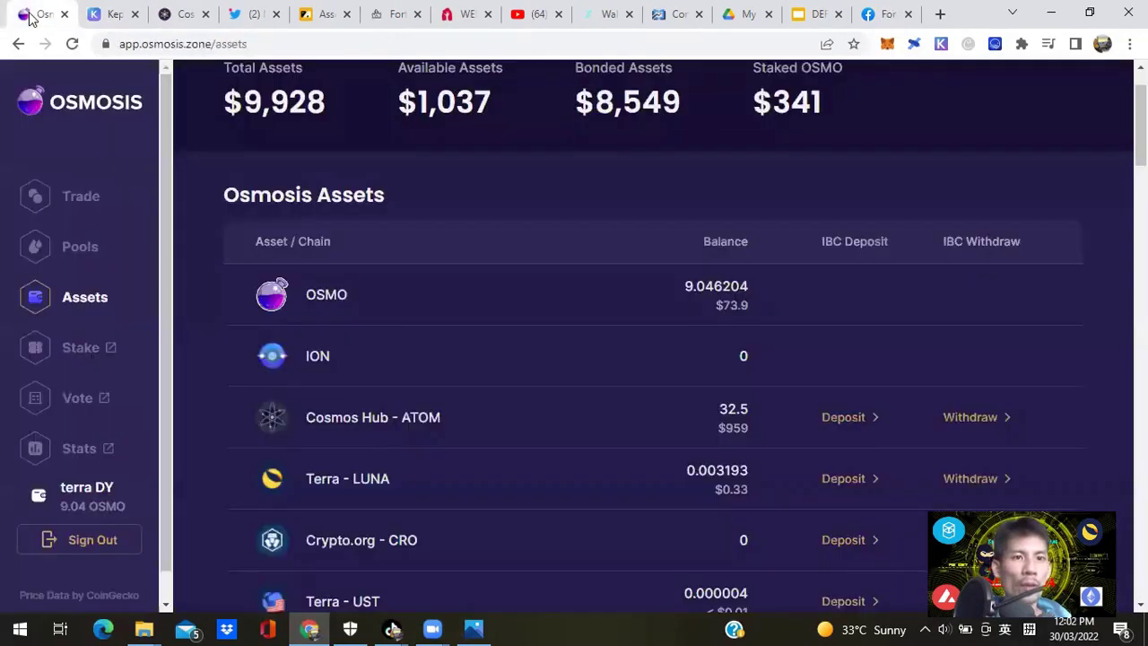
{"action": "scroll", "coordinate": [653, 348], "scroll_direction": "up", "scroll_amount": 1}
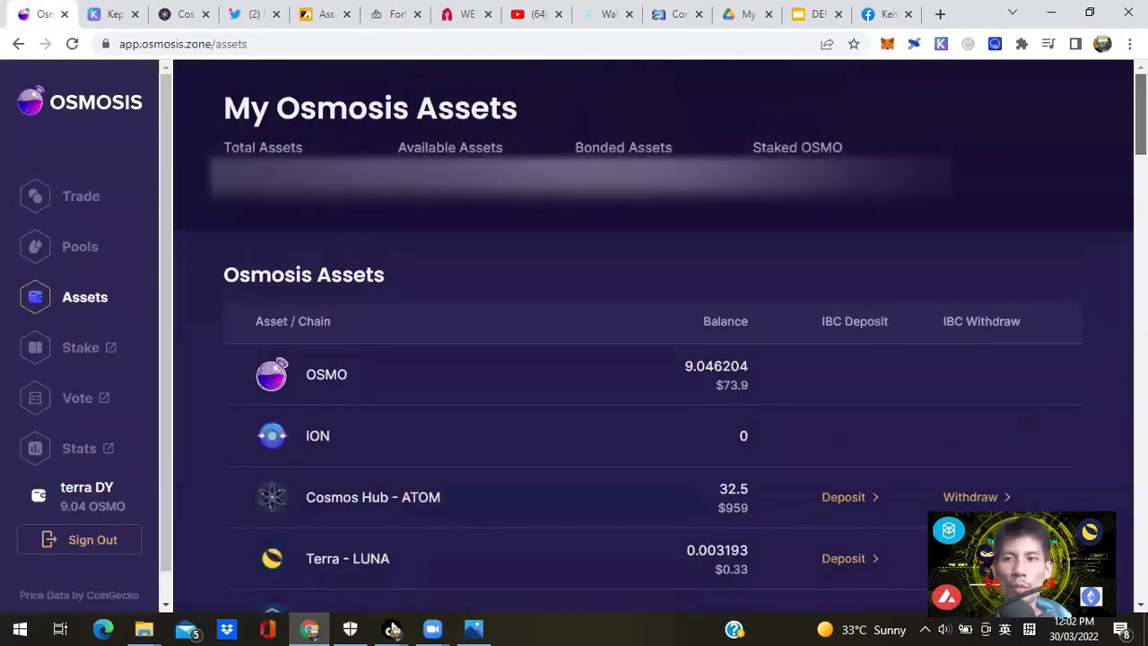
{"action": "scroll", "coordinate": [654, 348], "scroll_direction": "down", "scroll_amount": 1}
{"action": "scroll", "coordinate": [654, 348], "scroll_direction": "down", "scroll_amount": 1}
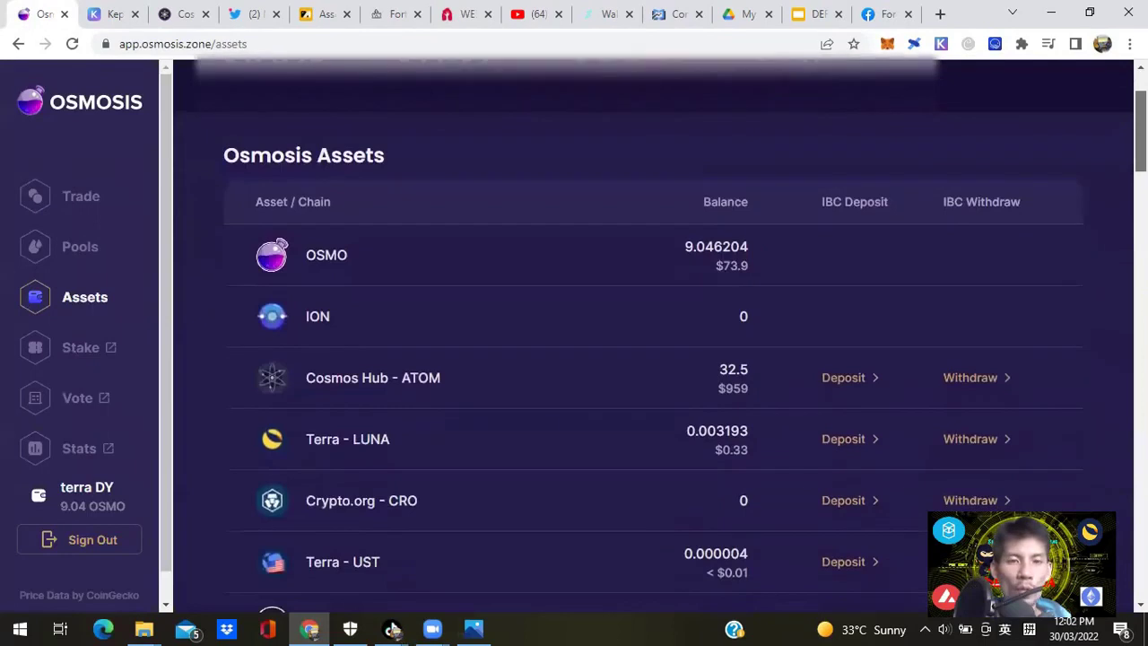
{"action": "scroll", "coordinate": [653, 348], "scroll_direction": "down", "scroll_amount": 1}
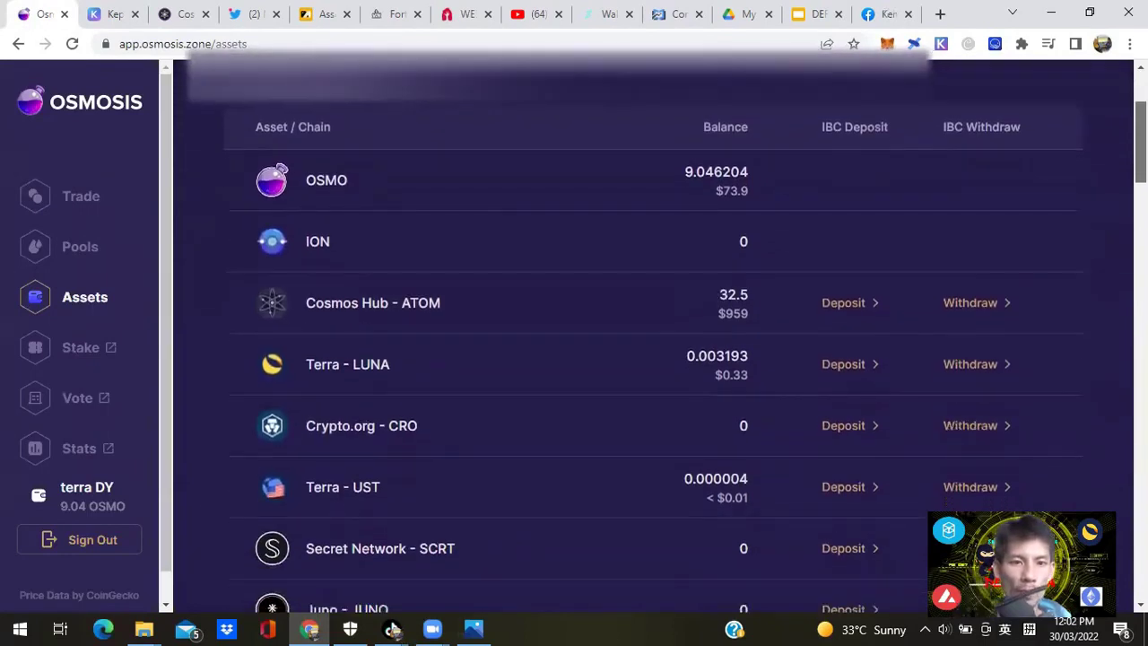
{"action": "scroll", "coordinate": [654, 348], "scroll_direction": "up", "scroll_amount": 1}
{"action": "scroll", "coordinate": [654, 348], "scroll_direction": "down", "scroll_amount": 1}
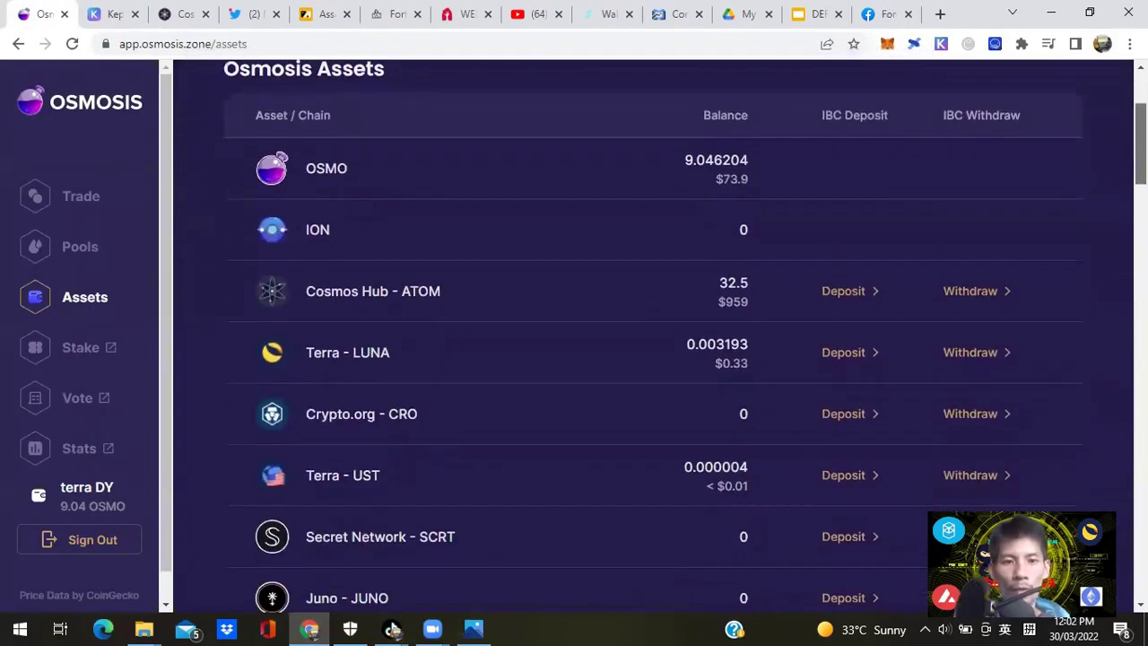
Open the Osmosis trade page and check the staked SCRT amount on Keplr's Secret Network staking page.
{"action": "left_click", "coordinate": [75, 203]}
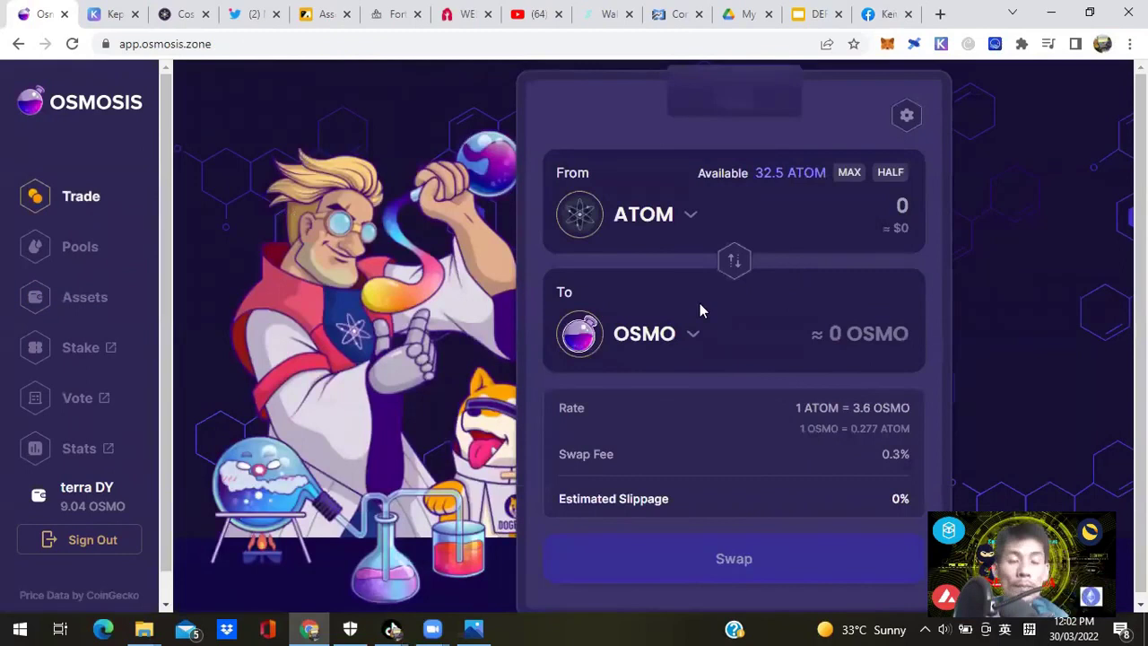
{"action": "left_click", "coordinate": [659, 335]}
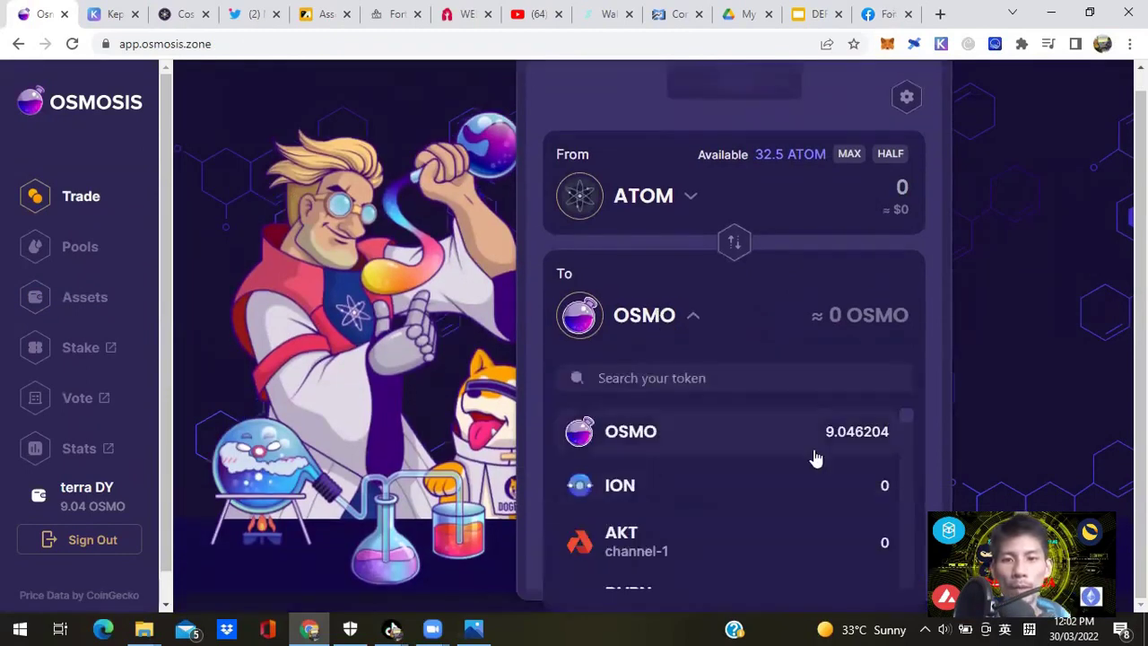
{"action": "left_click", "coordinate": [106, 16]}
{"action": "left_click_drag", "start_coordinate": [195, 195], "coordinate": [193, 294]}
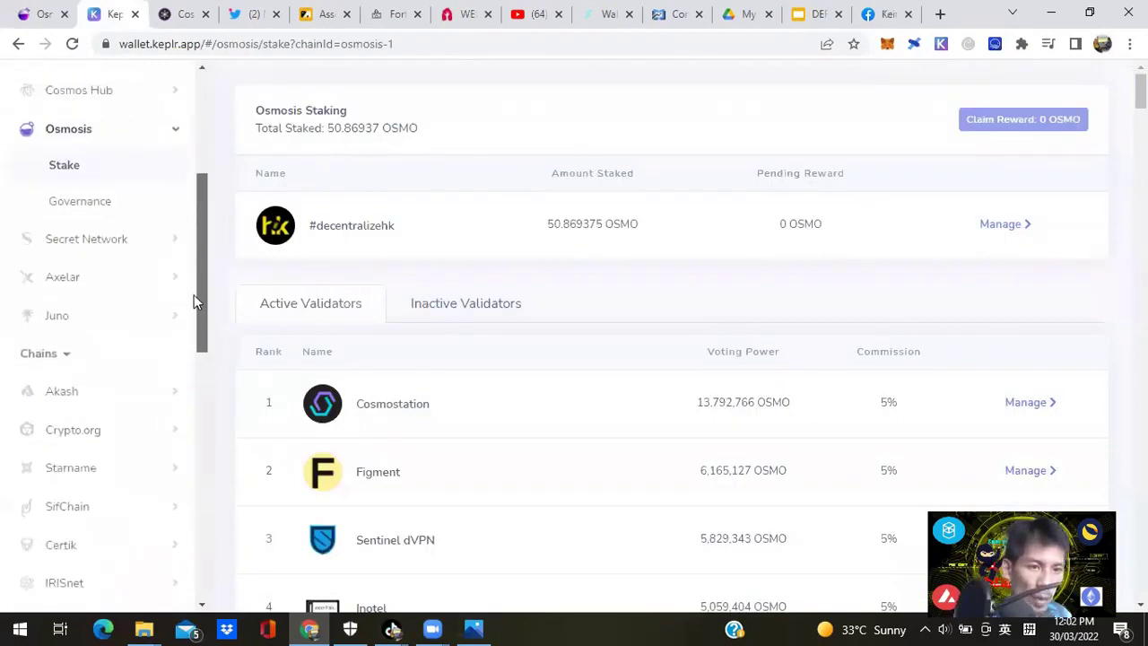
{"action": "left_click", "coordinate": [98, 256]}
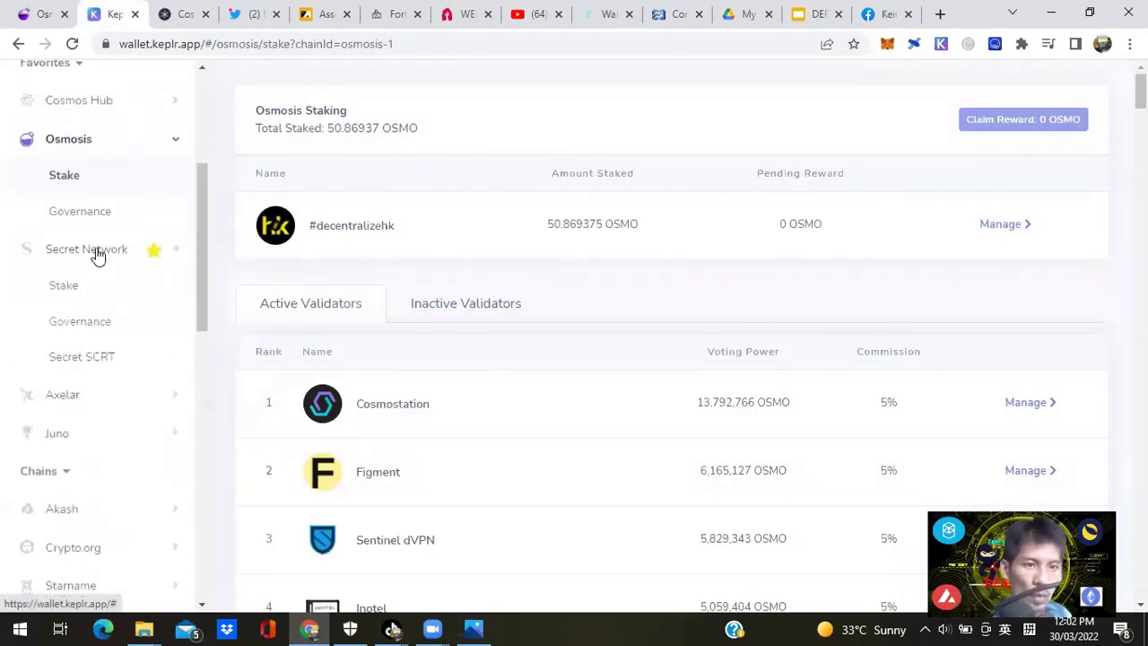
{"action": "left_click", "coordinate": [61, 286]}
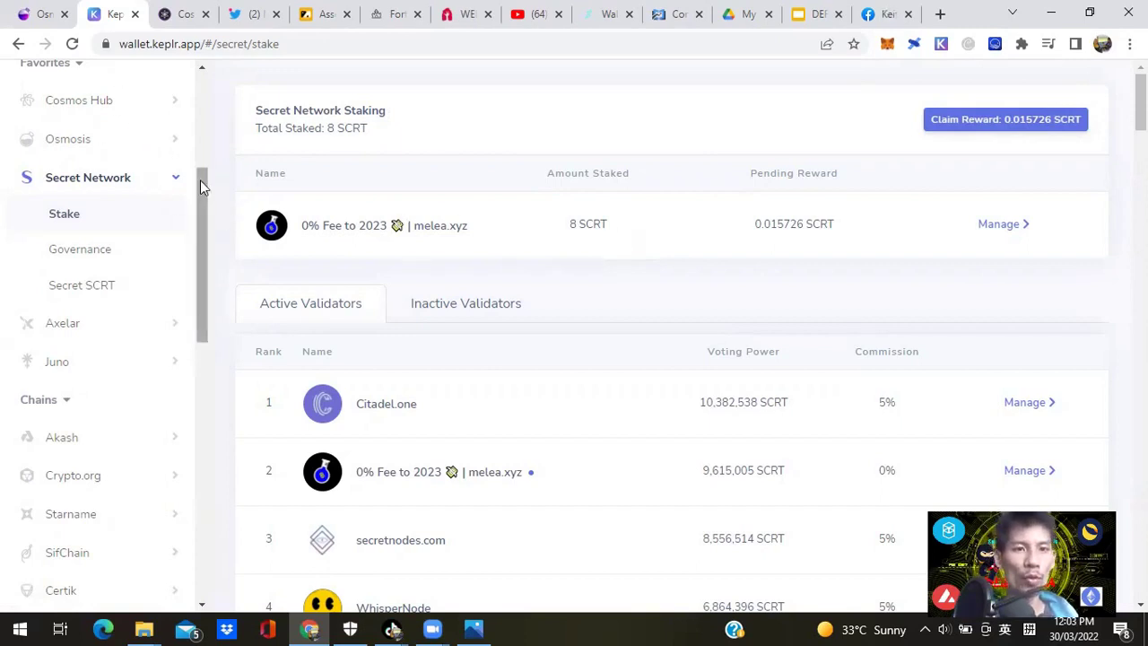
{"action": "left_click_drag", "start_coordinate": [202, 251], "coordinate": [195, 43]}
Swap 7.543 ATOM for SCRT on the Osmosis trade page and approve the transaction in Keplr.
{"action": "left_click", "coordinate": [43, 14]}
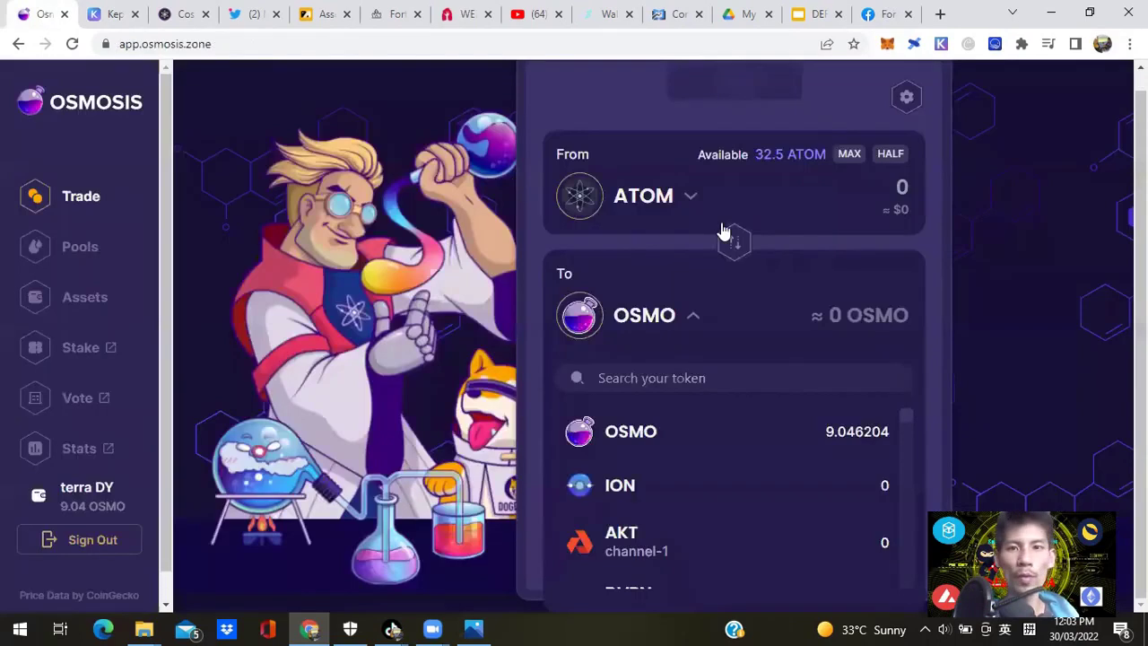
{"action": "left_click", "coordinate": [617, 325]}
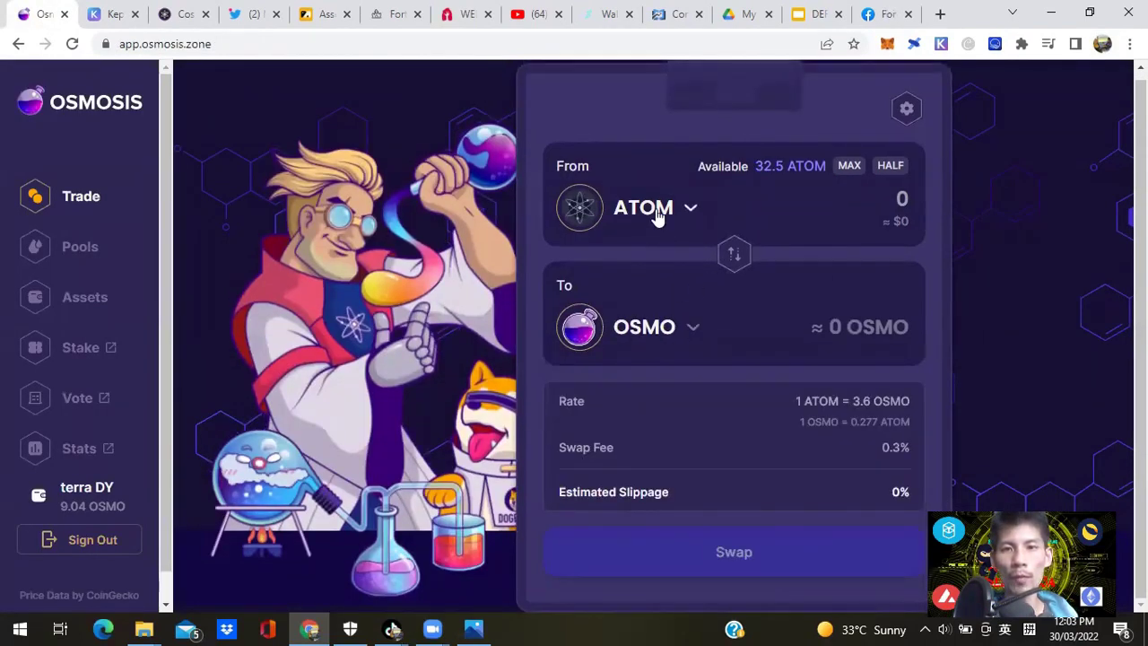
{"action": "left_click", "coordinate": [630, 331]}
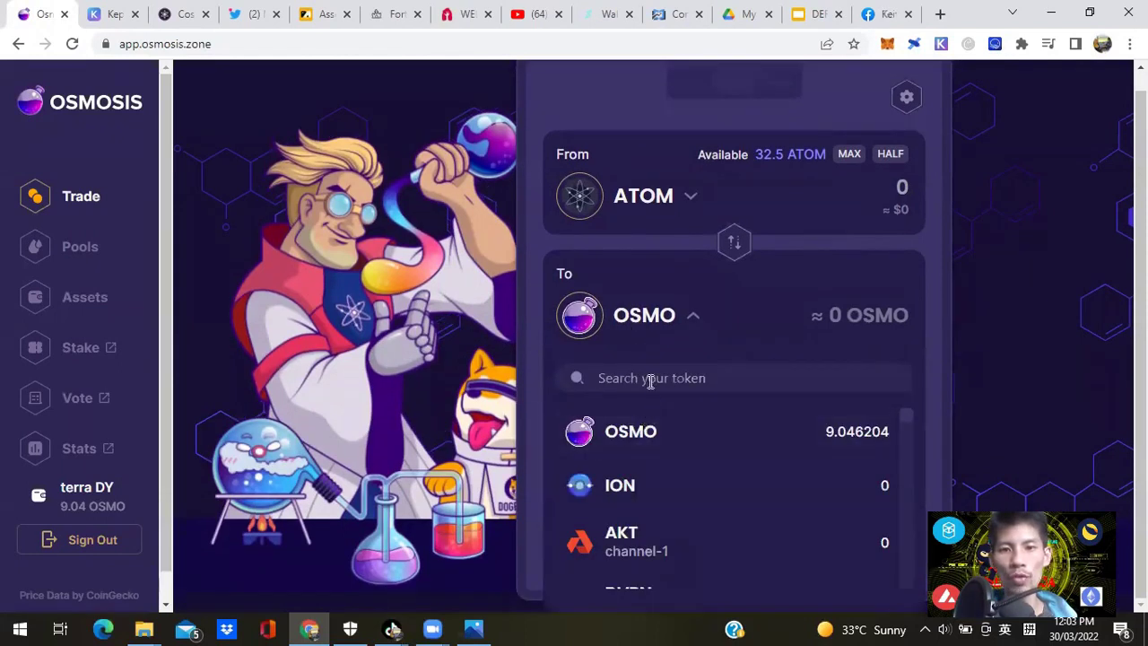
{"action": "type", "text": "scrt"}
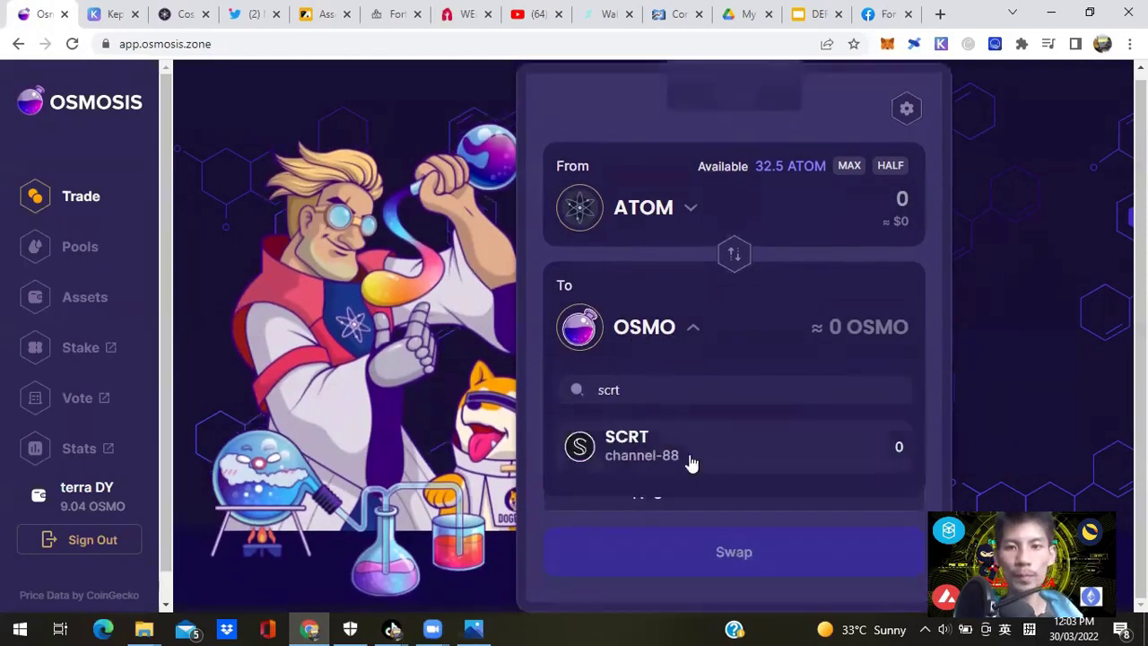
{"action": "left_click", "coordinate": [687, 463]}
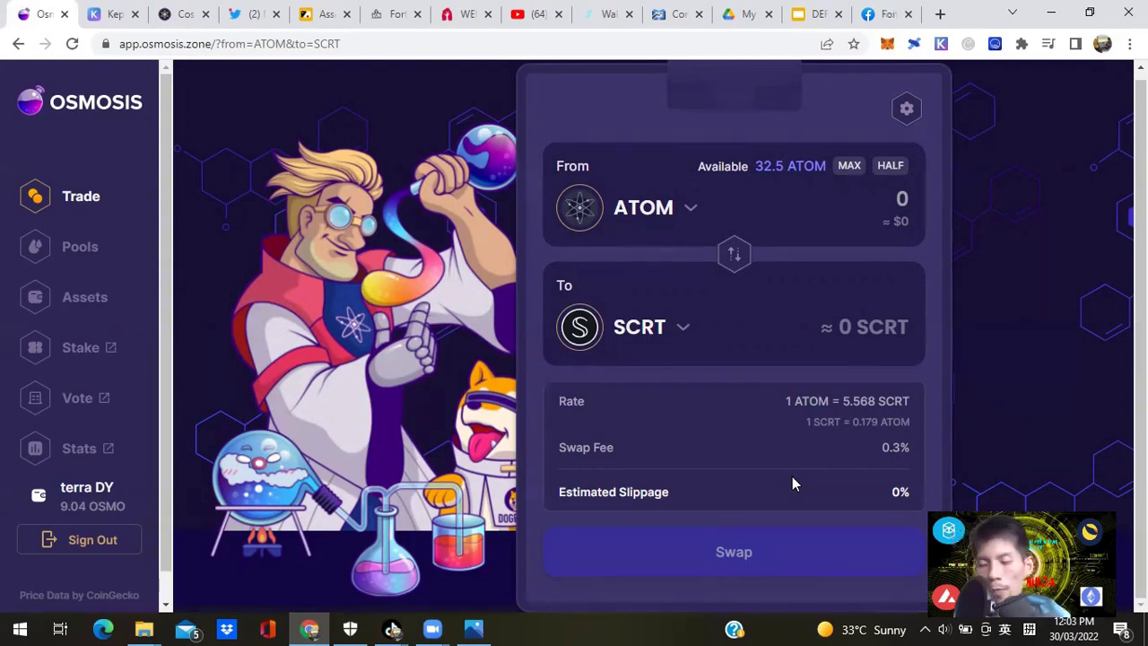
{"action": "type", "text": "7.543"}
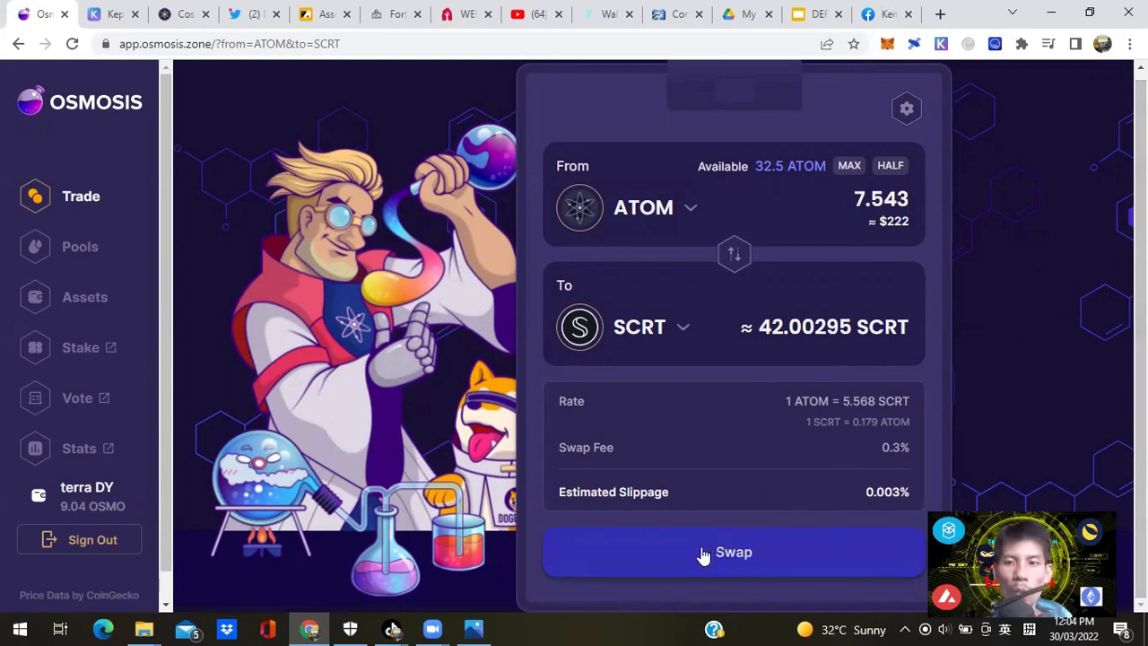
{"action": "left_click", "coordinate": [735, 565]}
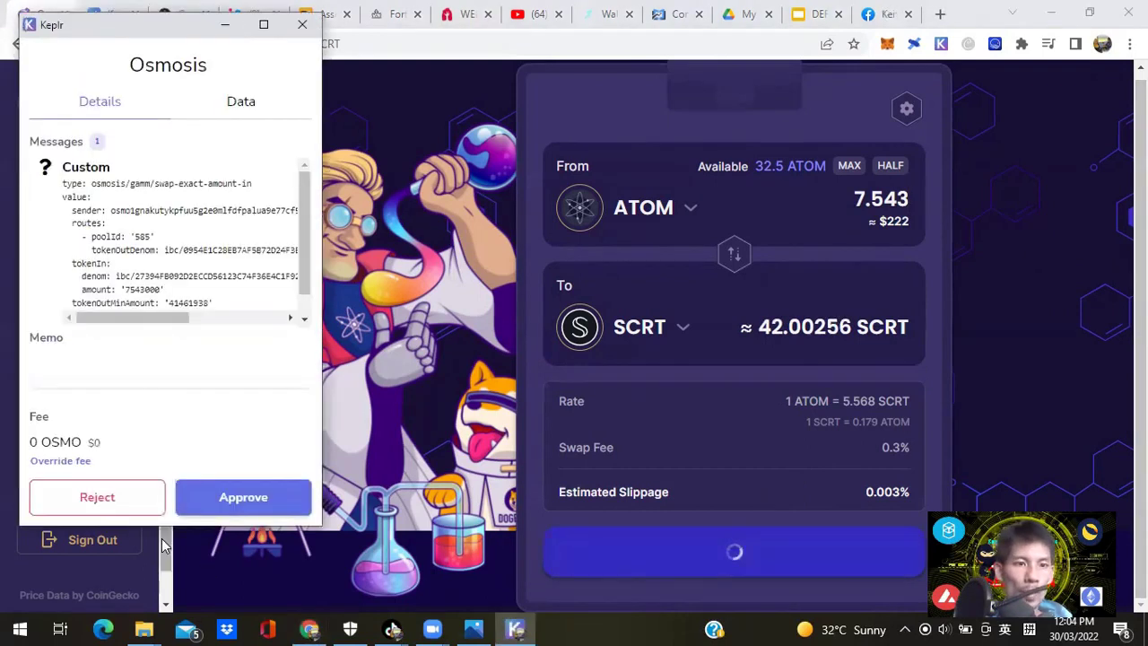
{"action": "left_click", "coordinate": [253, 499]}
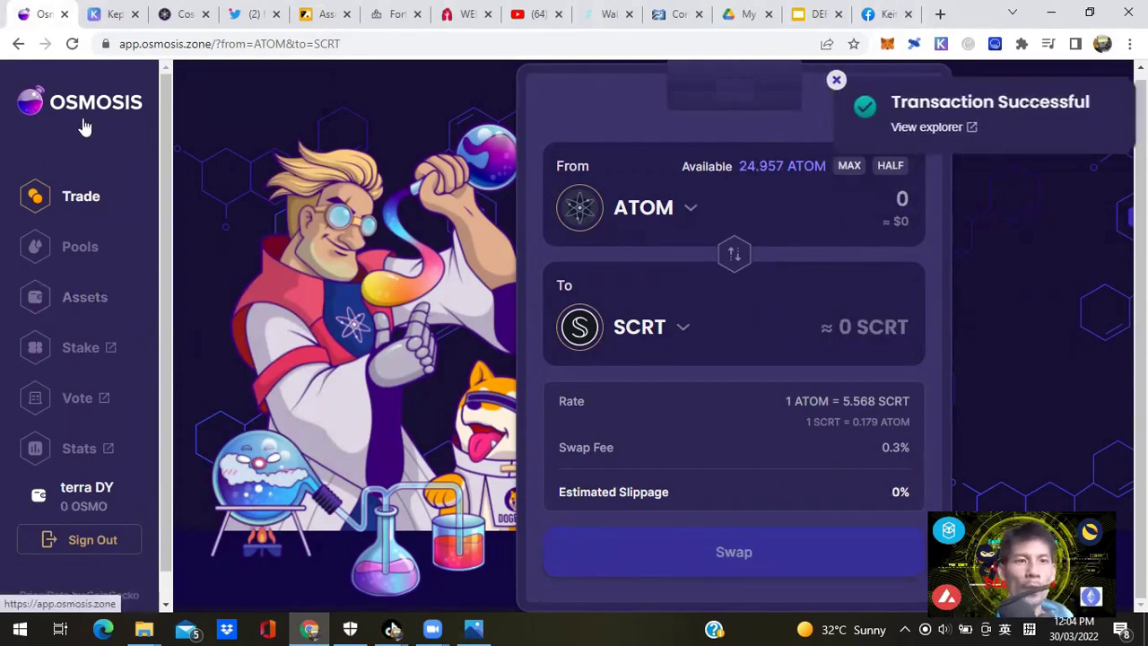
Open the SCRT withdrawal from the Osmosis assets overview and set the amount to the maximum of 41.875092 SCRT.
{"action": "left_click", "coordinate": [85, 306]}
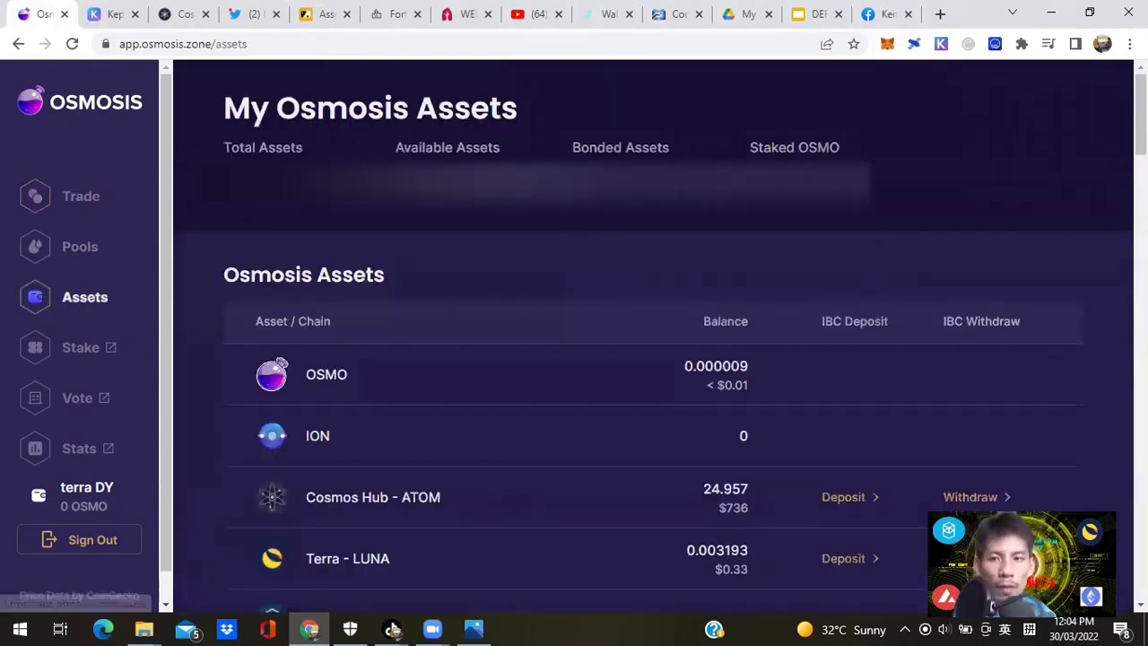
{"action": "scroll", "coordinate": [653, 336], "scroll_direction": "down", "scroll_amount": 5}
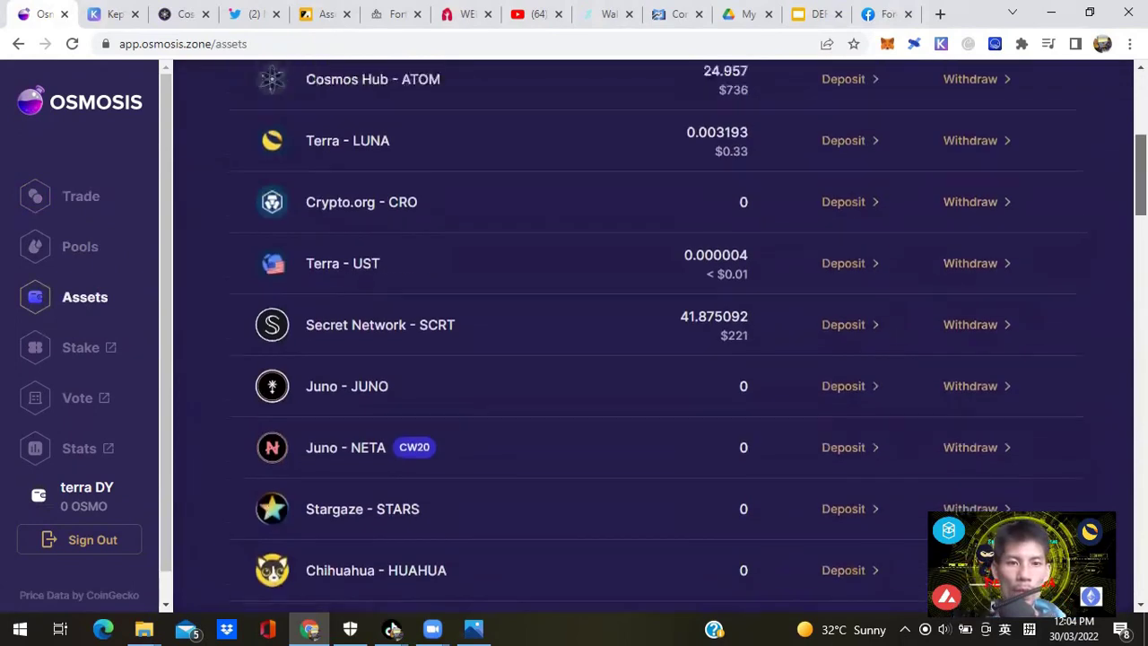
{"action": "scroll", "coordinate": [645, 332], "scroll_direction": "up", "scroll_amount": 1}
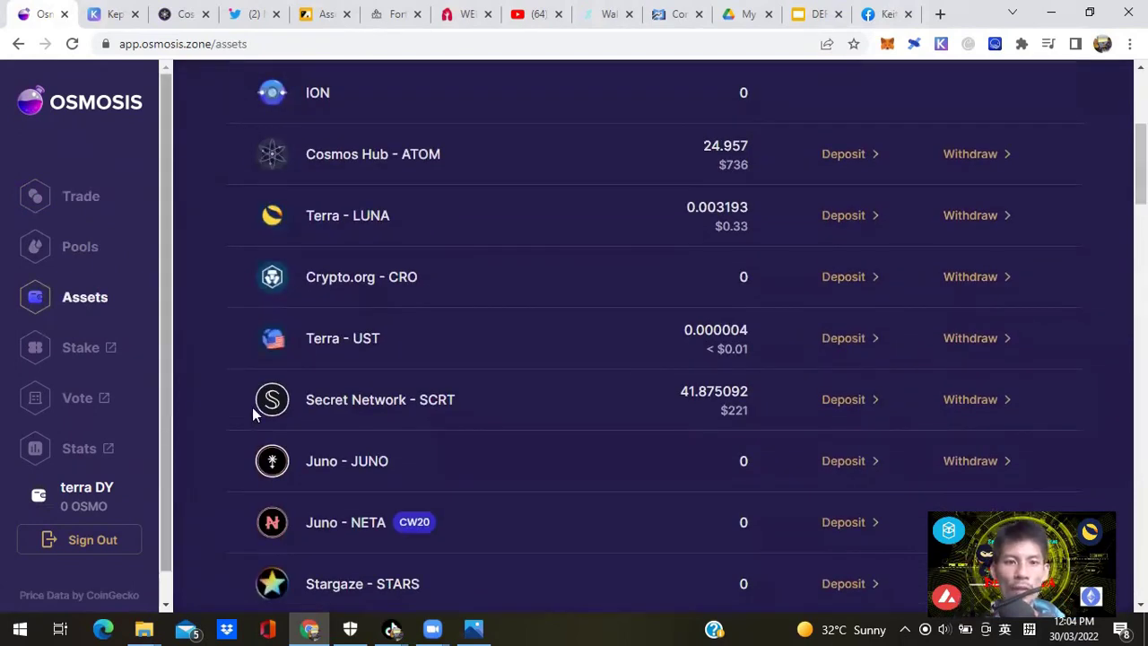
{"action": "scroll", "coordinate": [995, 381], "scroll_direction": "down", "scroll_amount": 1}
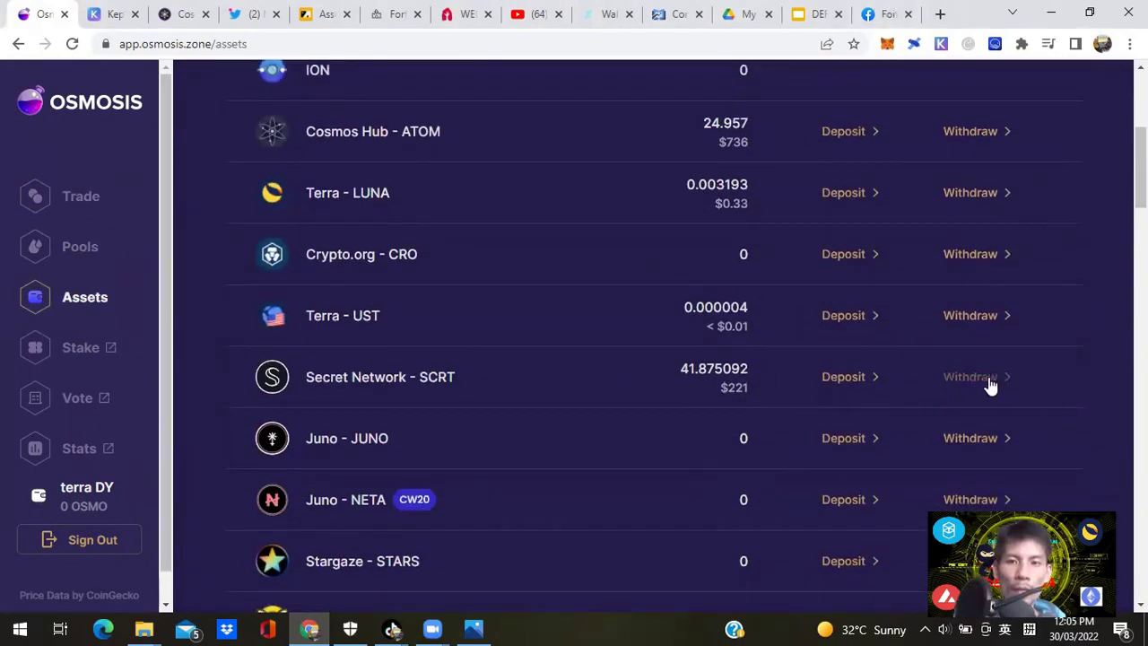
{"action": "left_click", "coordinate": [990, 385]}
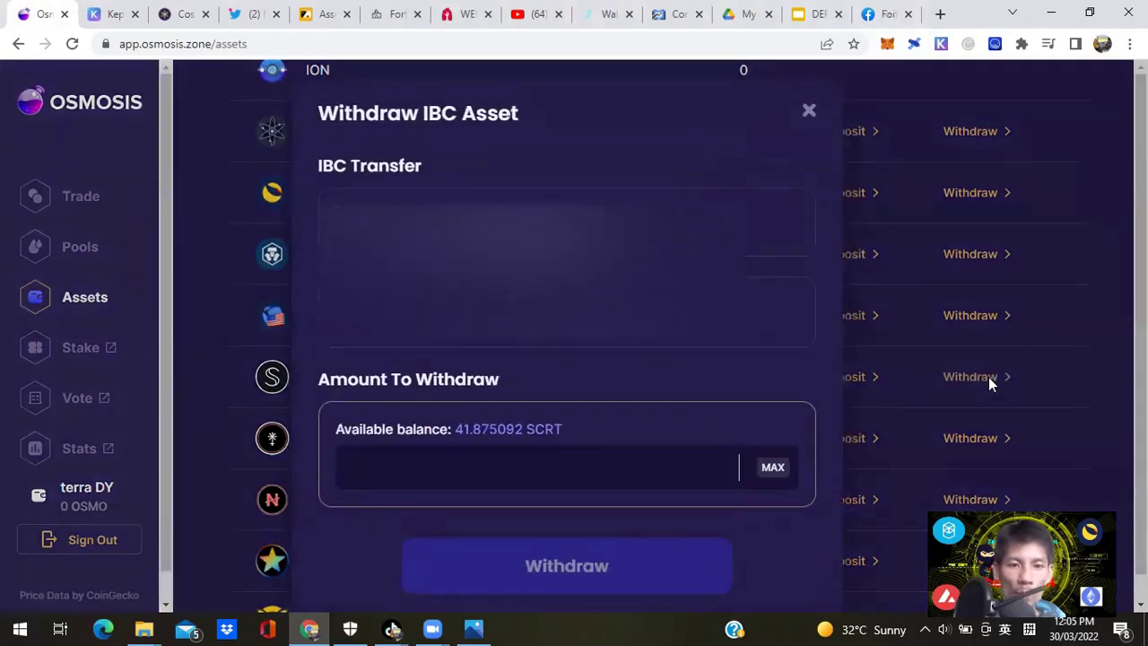
{"action": "left_click", "coordinate": [773, 468]}
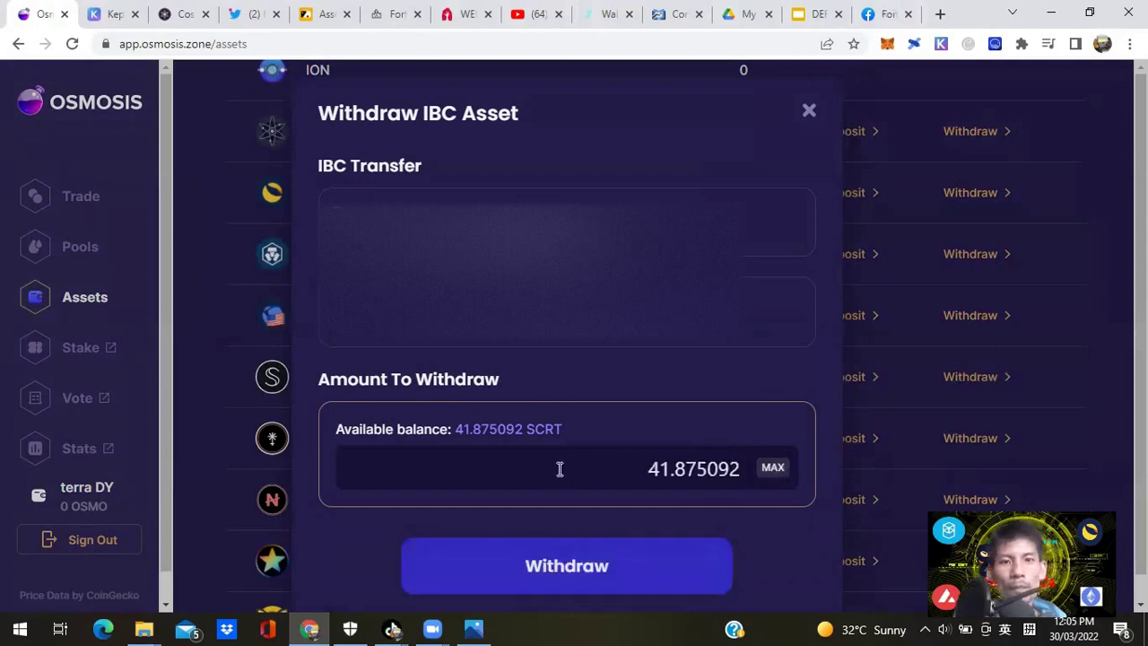
Submit the SCRT withdrawal, approve it in Keplr with the Low fee, and dismiss the transaction notifications.
{"action": "left_click", "coordinate": [598, 568]}
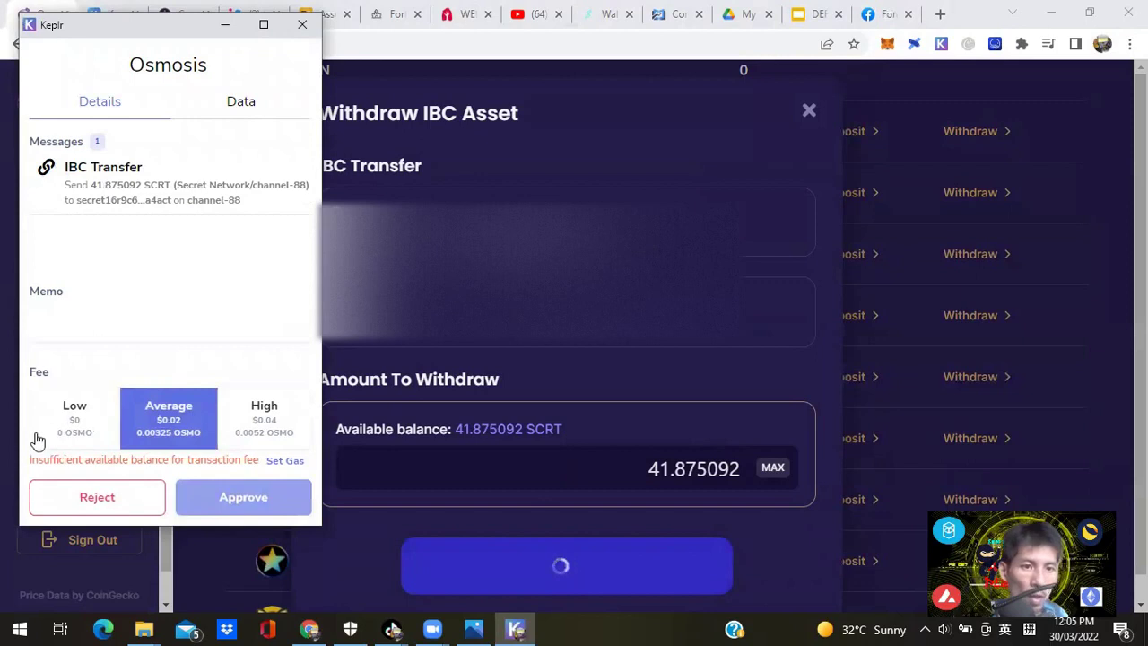
{"action": "left_click", "coordinate": [79, 417]}
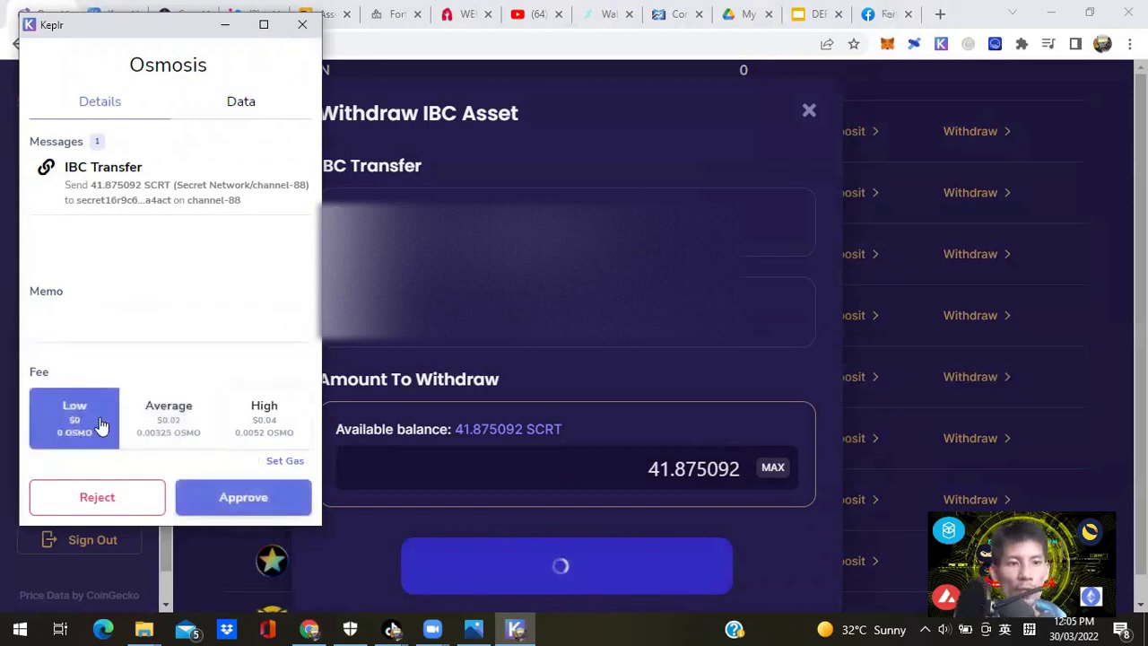
{"action": "left_click", "coordinate": [292, 461]}
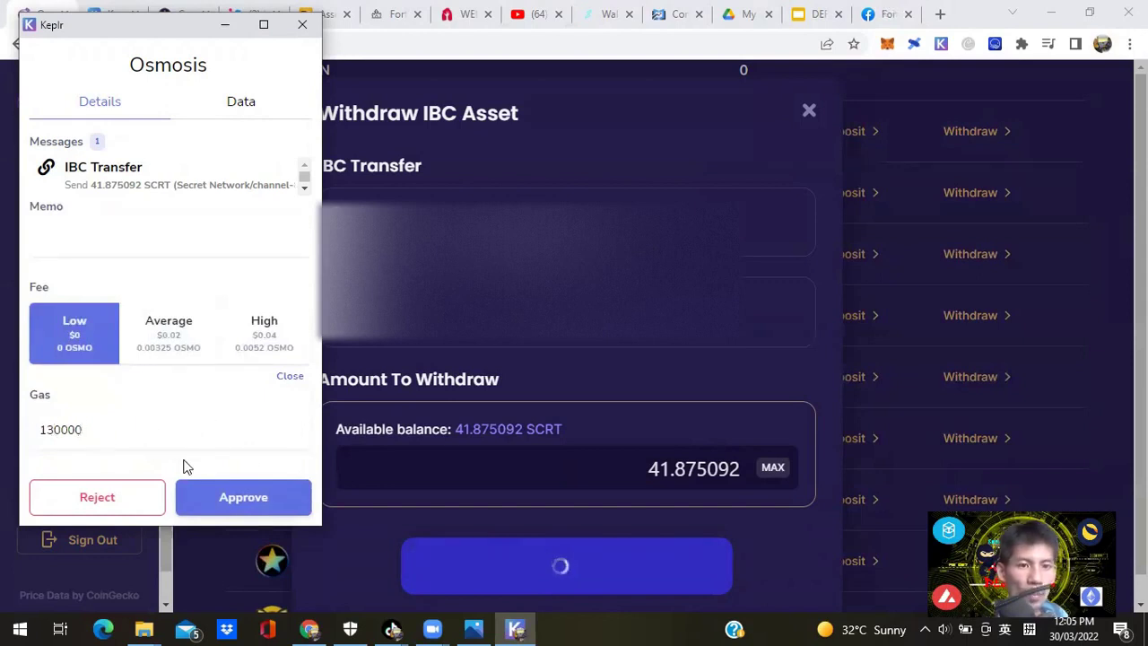
{"action": "left_click", "coordinate": [232, 497]}
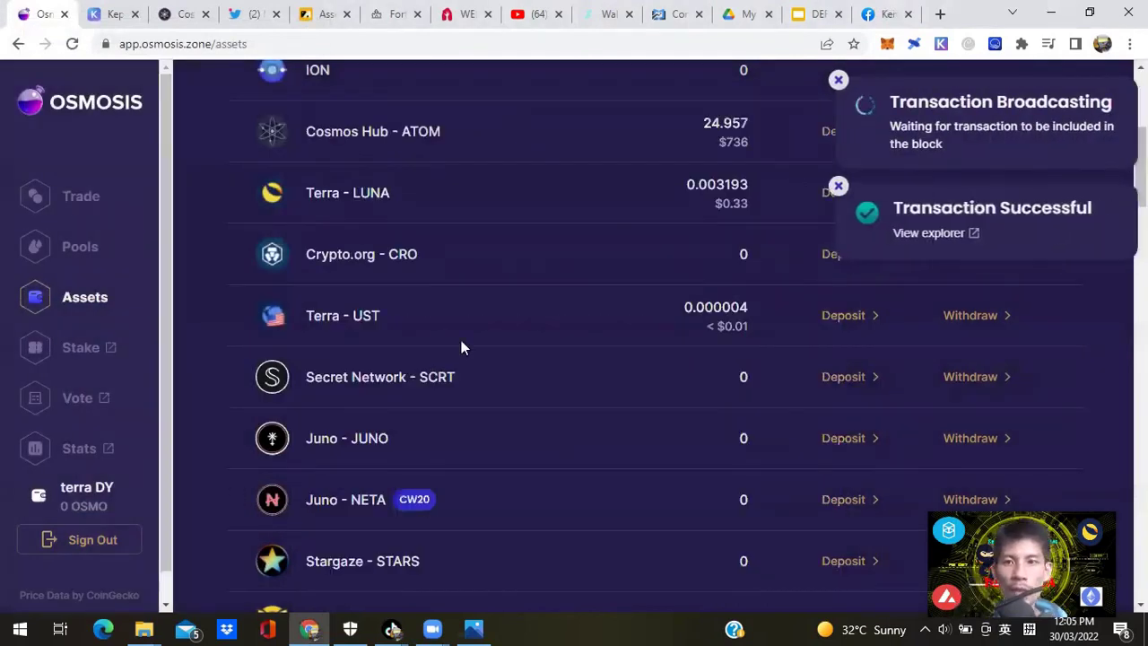
{"action": "left_click", "coordinate": [838, 185]}
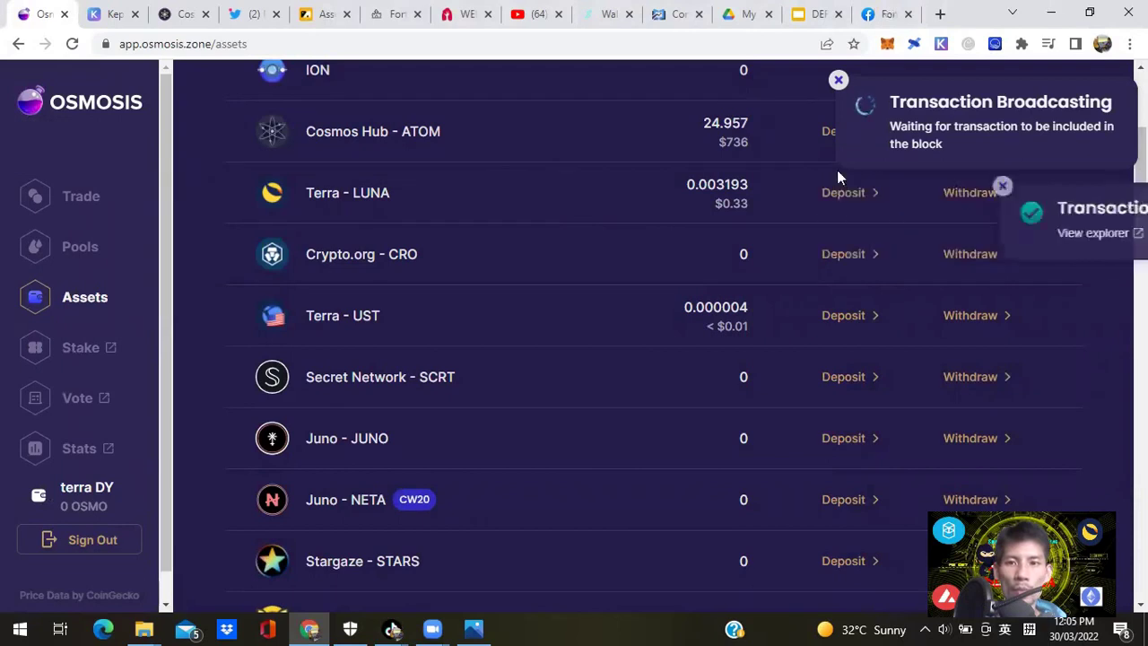
{"action": "left_click", "coordinate": [835, 84]}
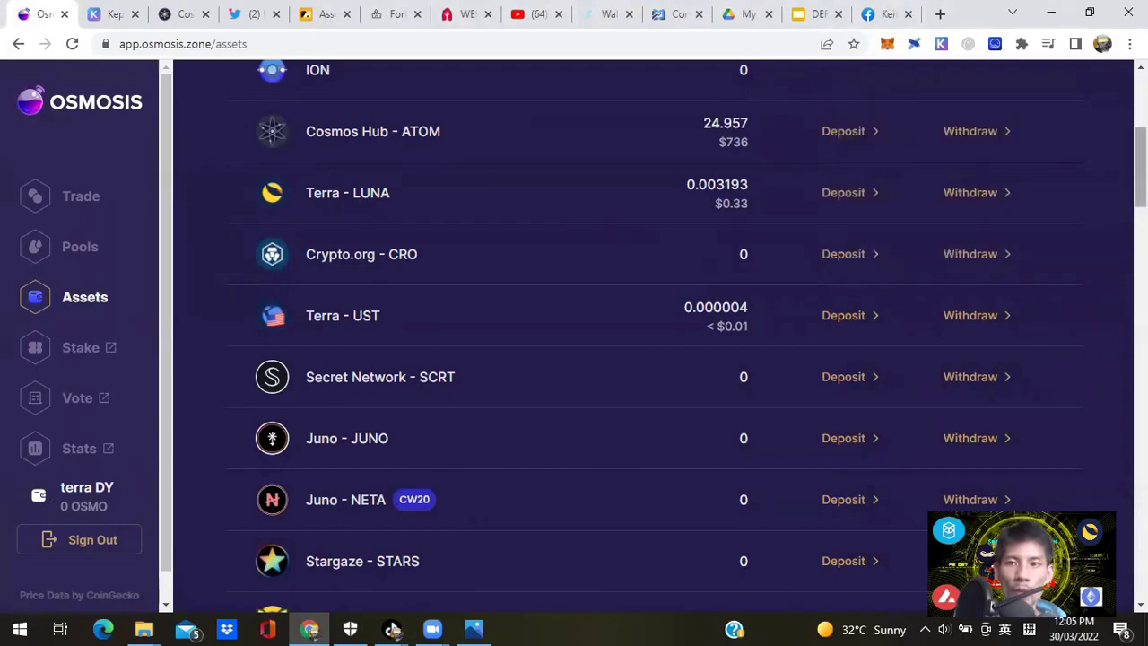
Check the Osmosis asset balances, then switch to Keplr's Secret Network staking page and reload it.
{"action": "scroll", "coordinate": [655, 336], "scroll_direction": "down", "scroll_amount": 1}
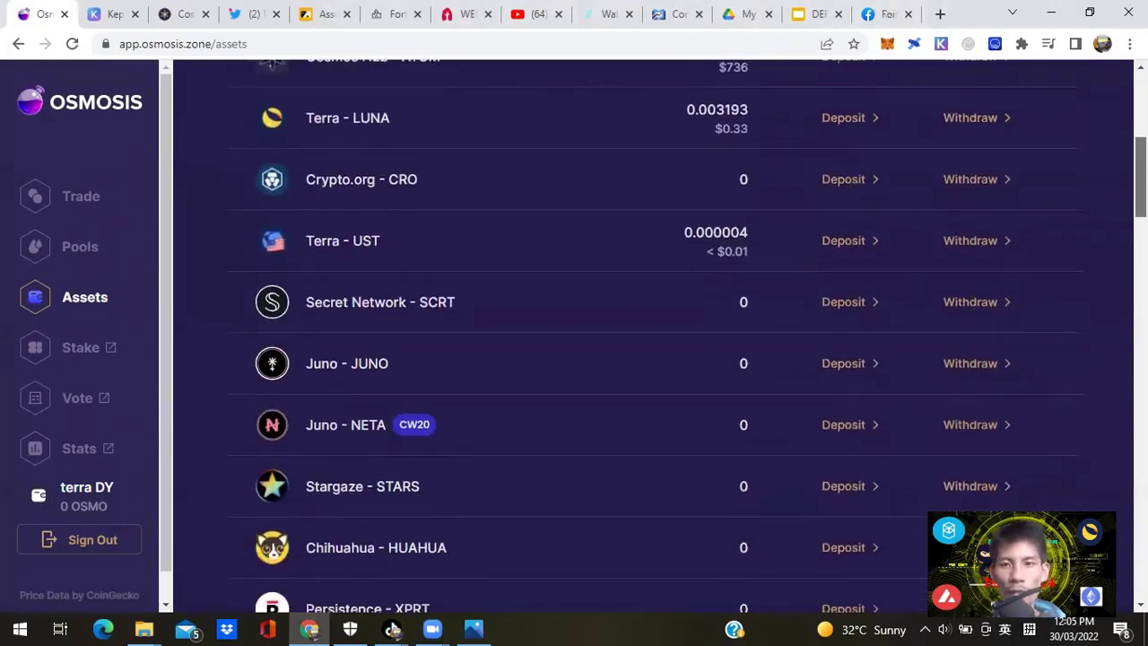
{"action": "scroll", "coordinate": [655, 336], "scroll_direction": "up", "scroll_amount": 1}
{"action": "scroll", "coordinate": [592, 355], "scroll_direction": "up", "scroll_amount": 2}
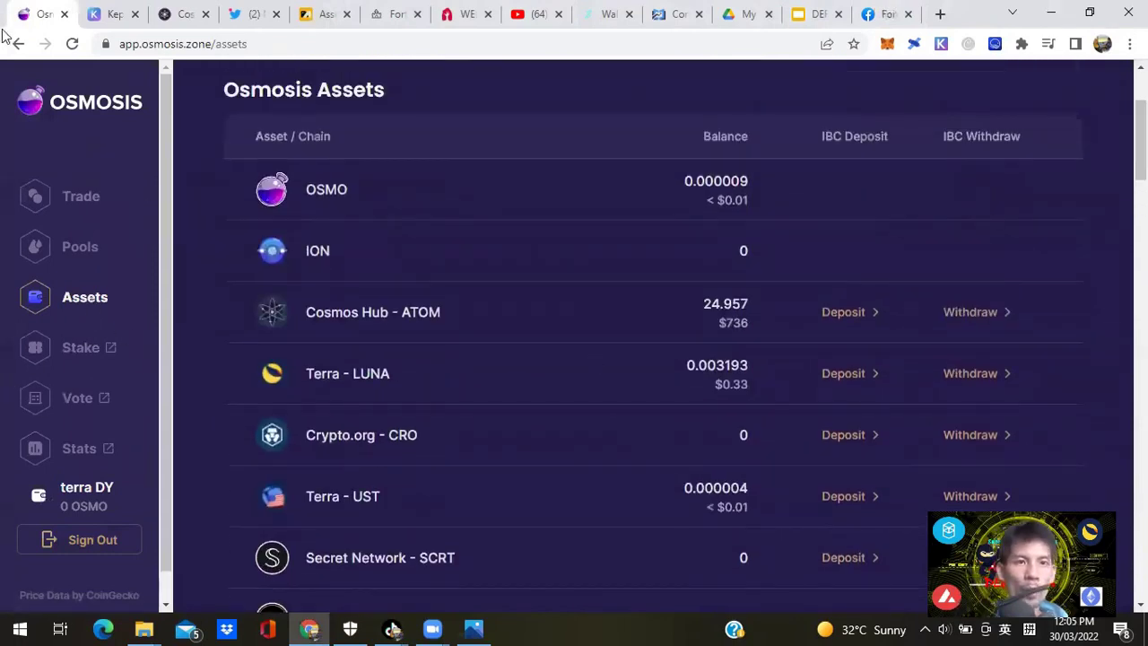
{"action": "left_click", "coordinate": [114, 14]}
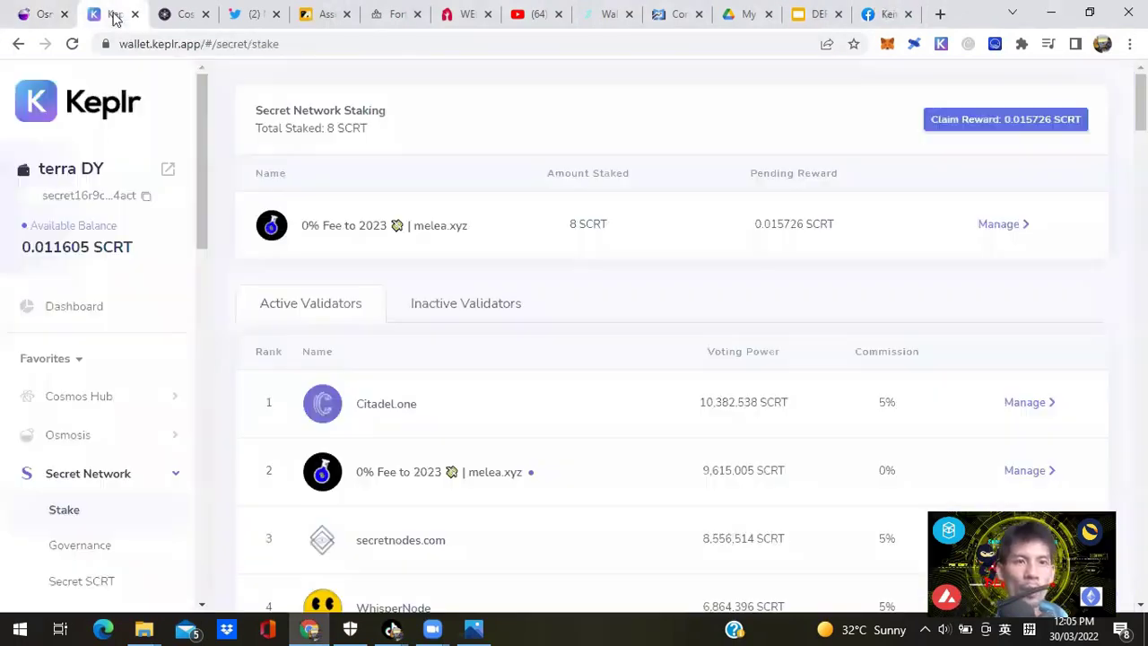
{"action": "left_click", "coordinate": [73, 52]}
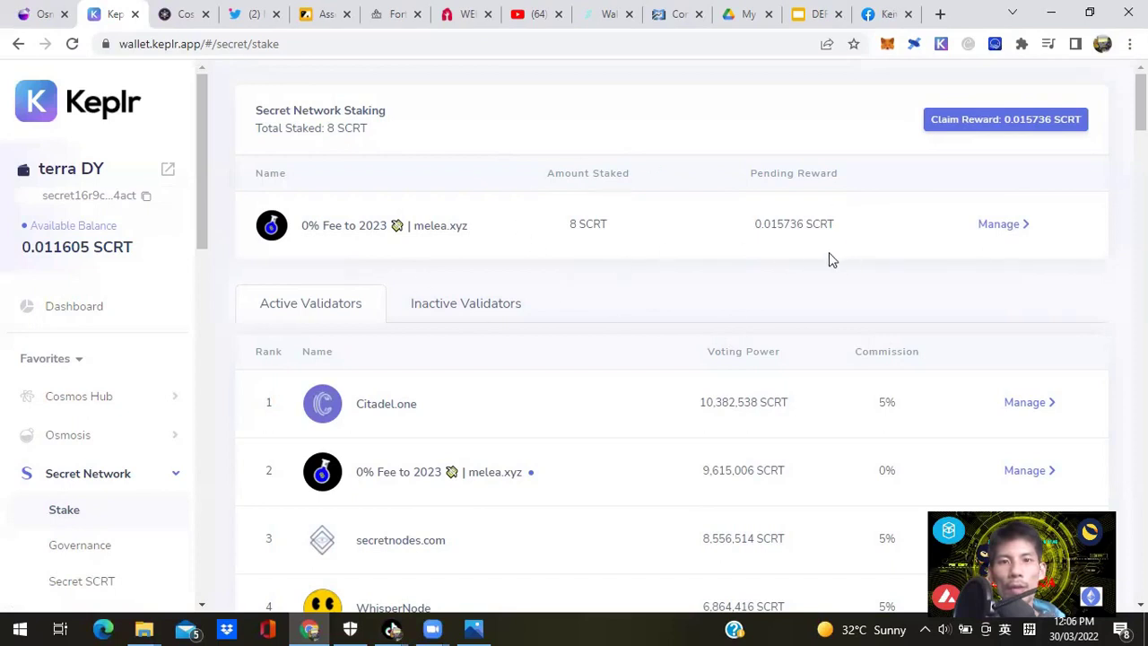
{"action": "left_click", "coordinate": [1012, 230]}
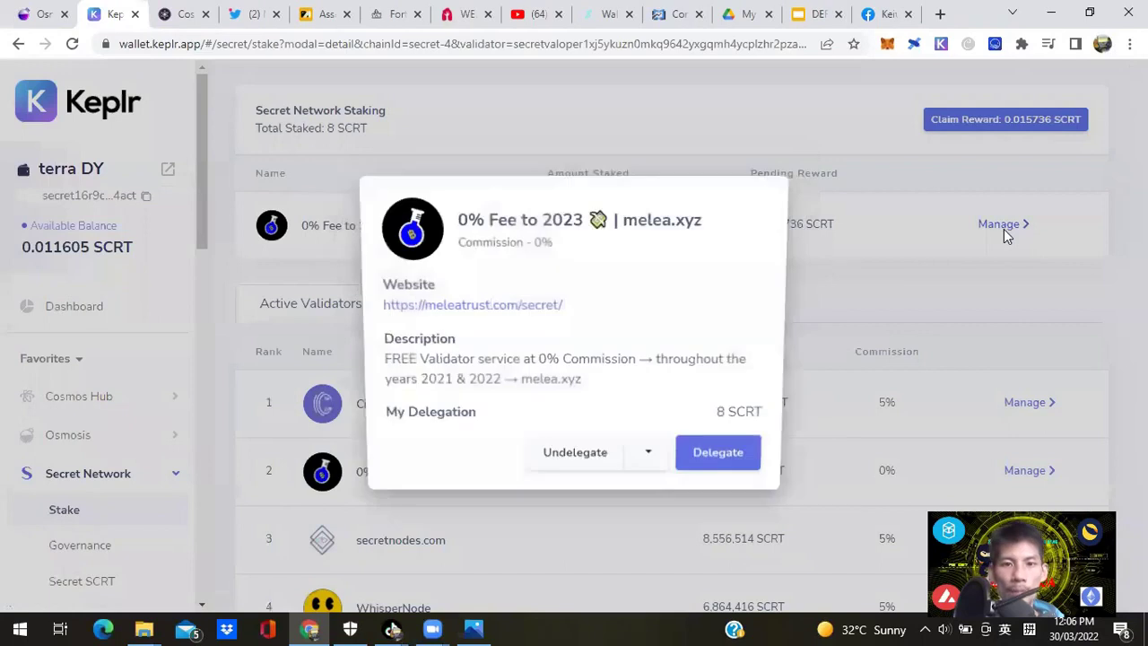
{"action": "left_click", "coordinate": [718, 456]}
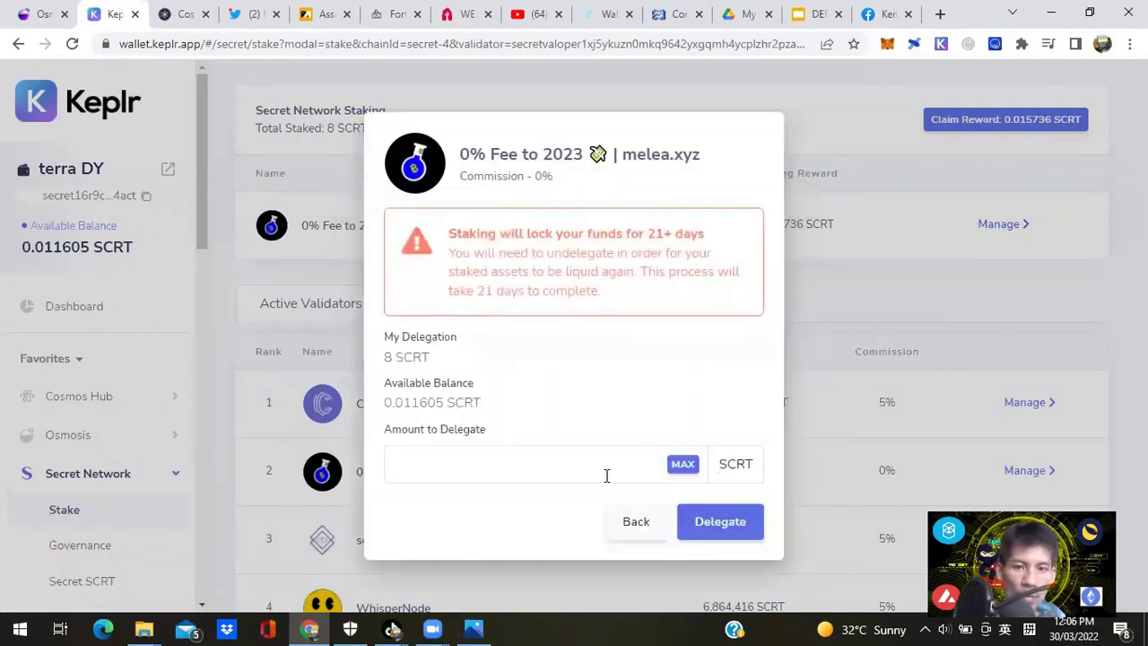
{"action": "left_click", "coordinate": [636, 521]}
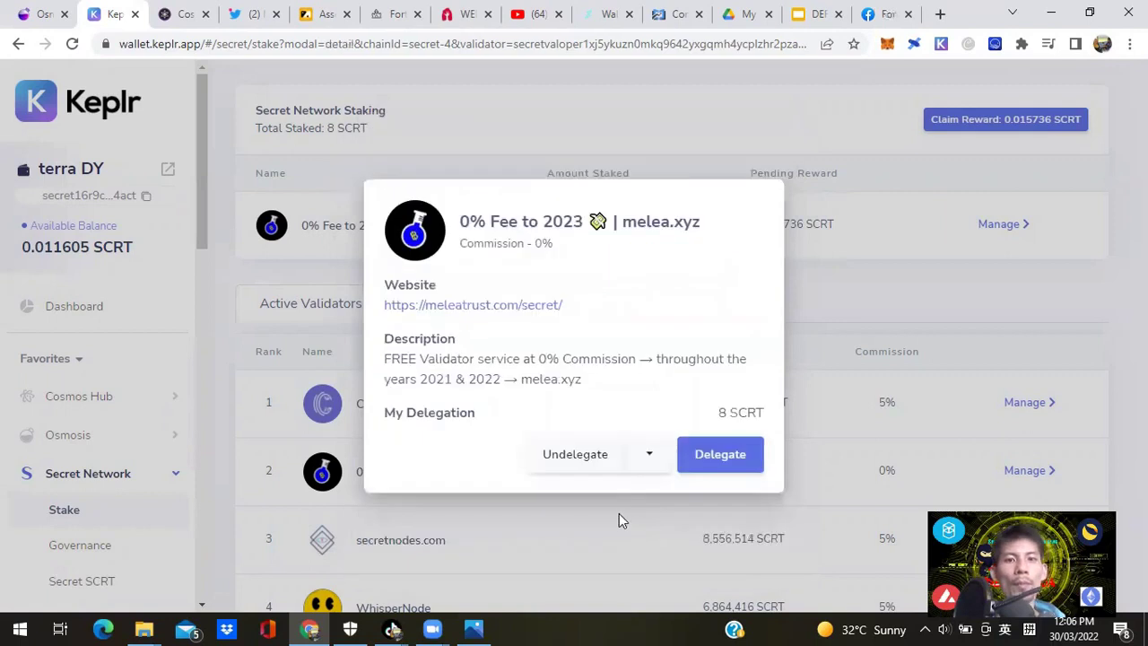
{"action": "left_click", "coordinate": [421, 79]}
Refresh the Secret Network staking page and open the delegation form for the already-used melea.xyz validator.
{"action": "left_click", "coordinate": [73, 44]}
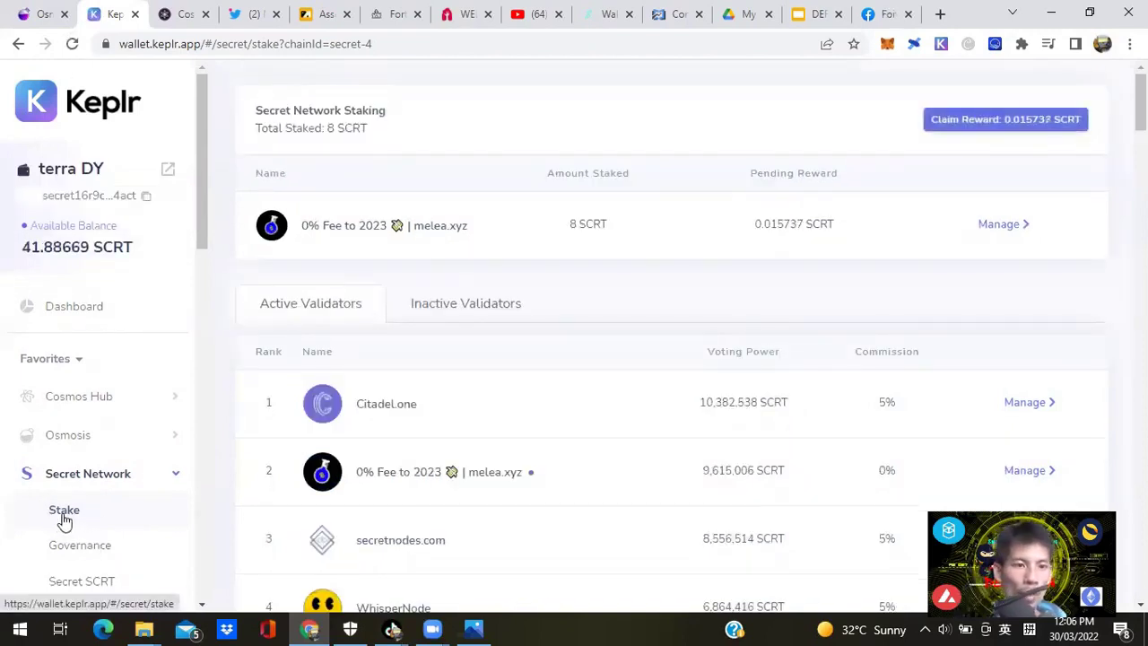
{"action": "left_click", "coordinate": [64, 519]}
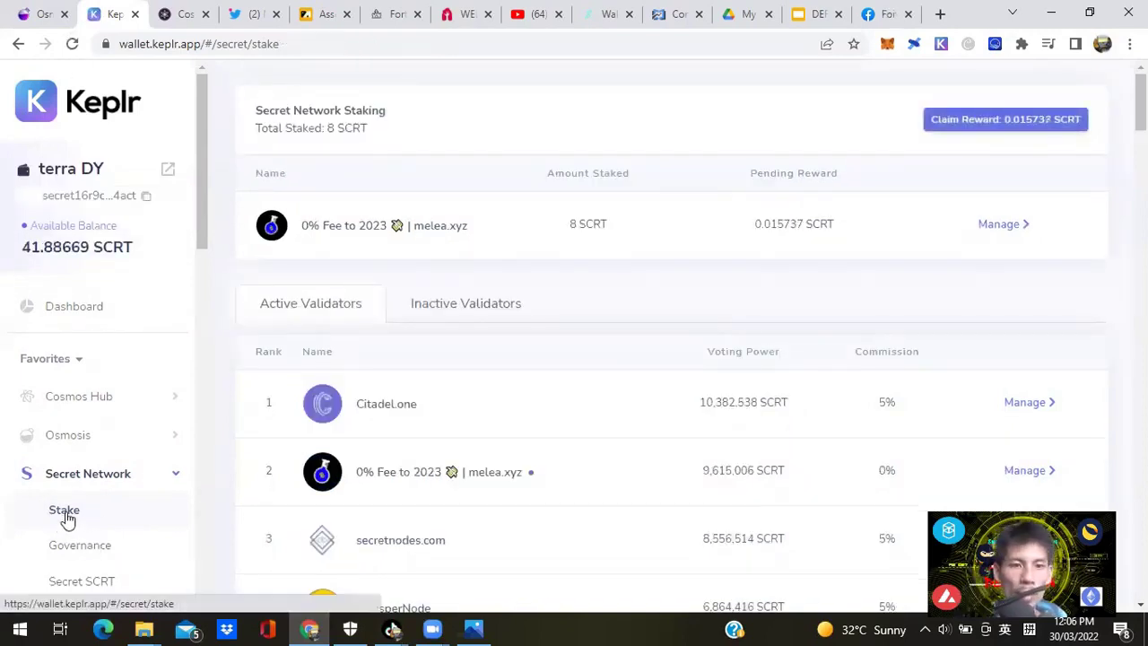
{"action": "left_click", "coordinate": [1013, 226]}
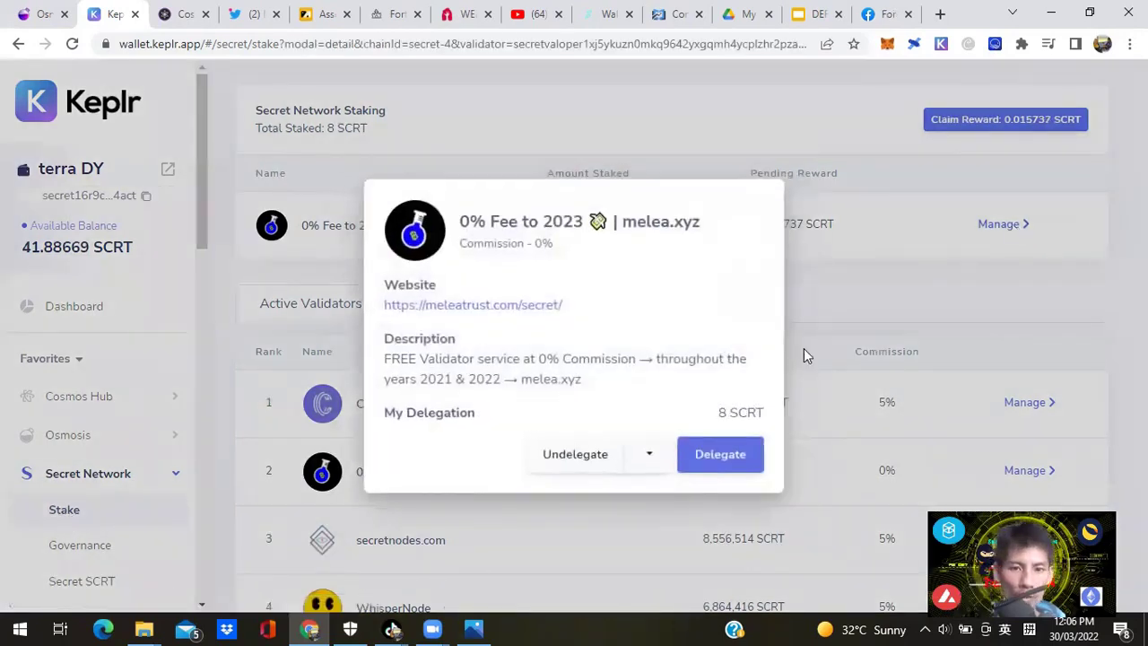
{"action": "left_click", "coordinate": [731, 459]}
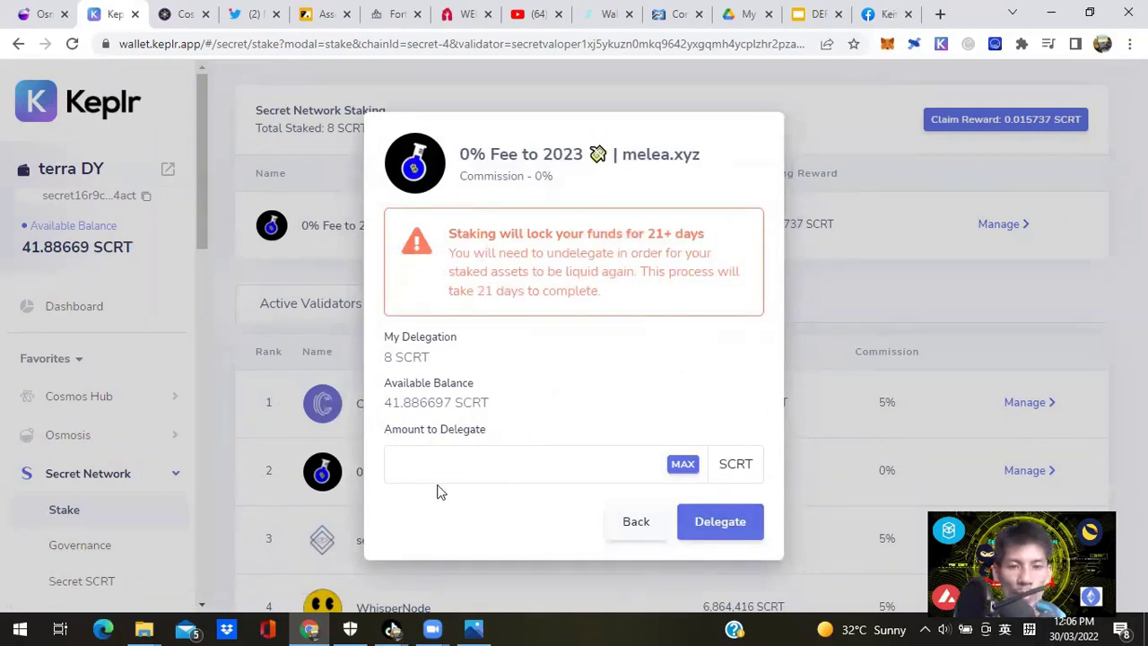
Set the amount to delegate to the melea.xyz validator to 41.88 SCRT.
{"action": "left_click", "coordinate": [469, 467]}
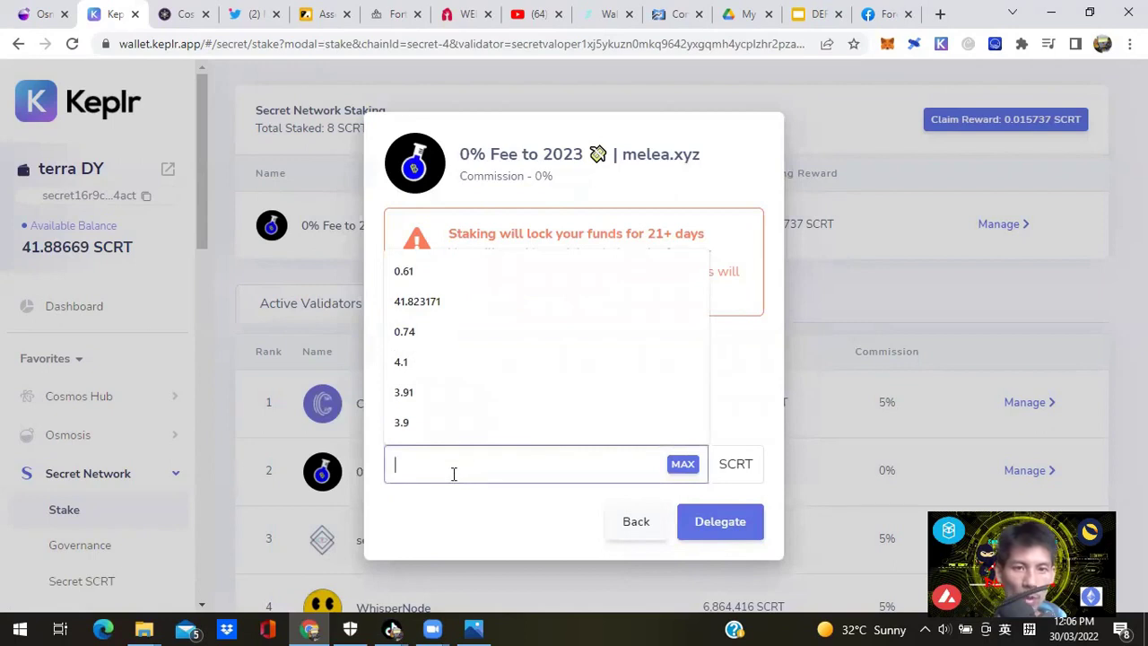
{"action": "left_click", "coordinate": [737, 376]}
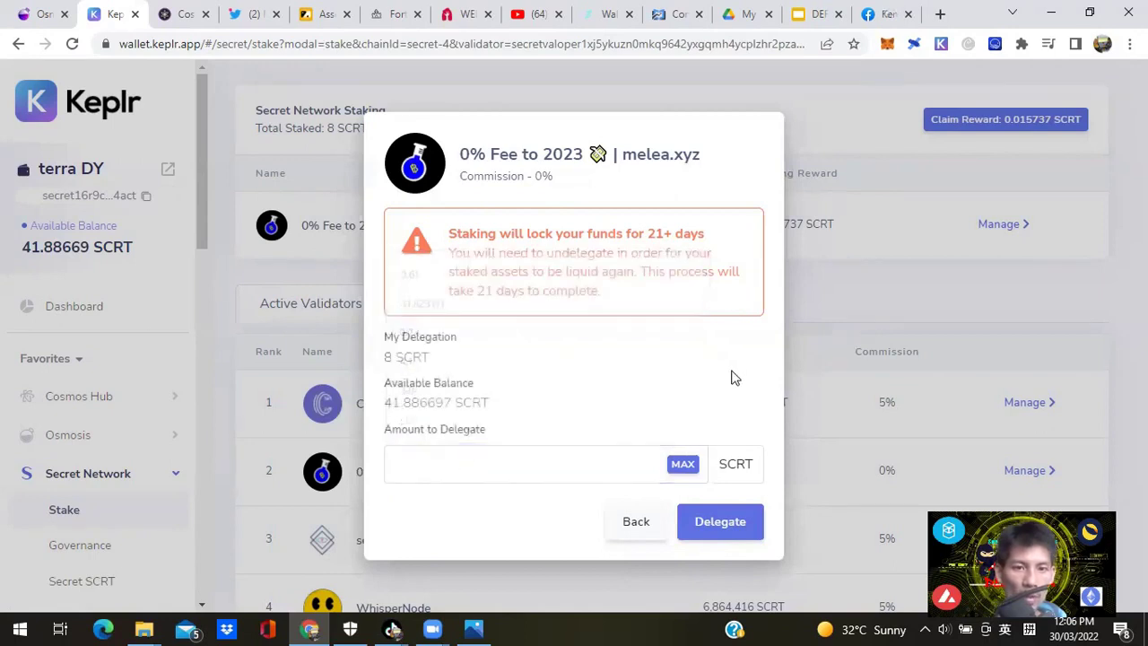
{"action": "left_click", "coordinate": [521, 470]}
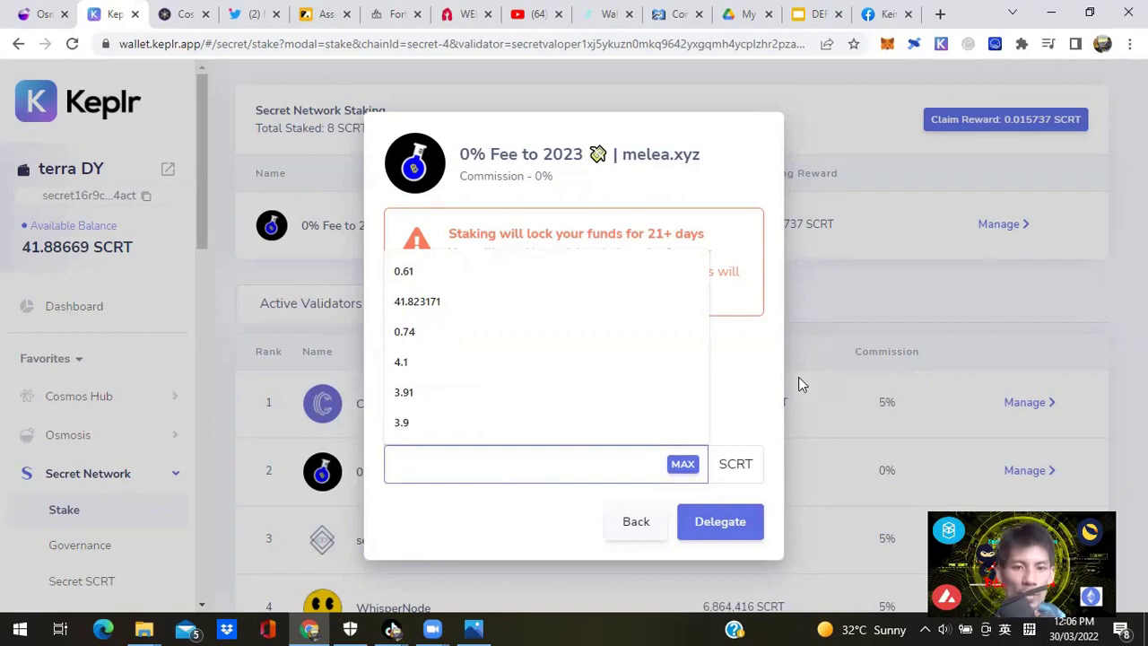
{"action": "left_click", "coordinate": [747, 403]}
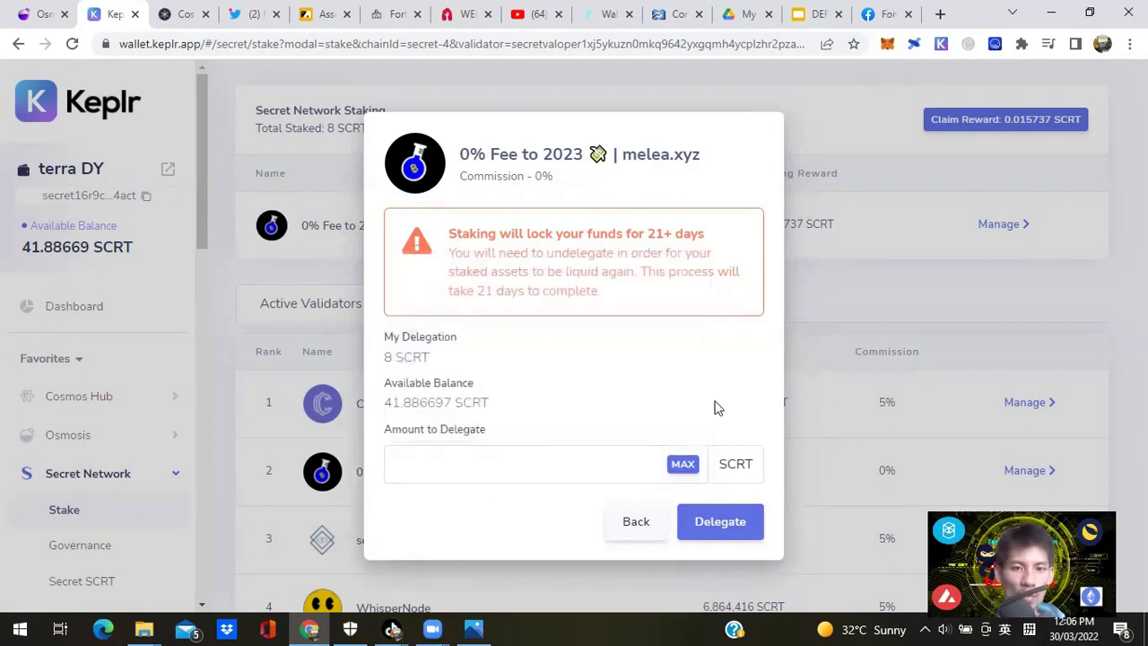
{"action": "left_click", "coordinate": [498, 461]}
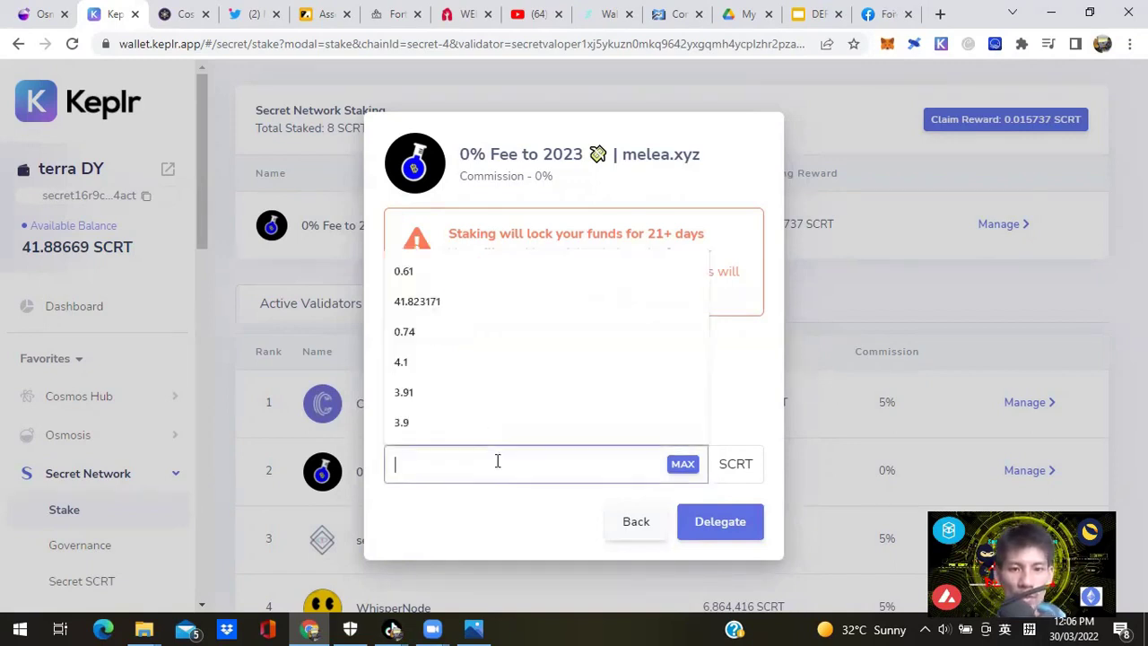
{"action": "left_click", "coordinate": [775, 382]}
{"action": "left_click", "coordinate": [559, 466]}
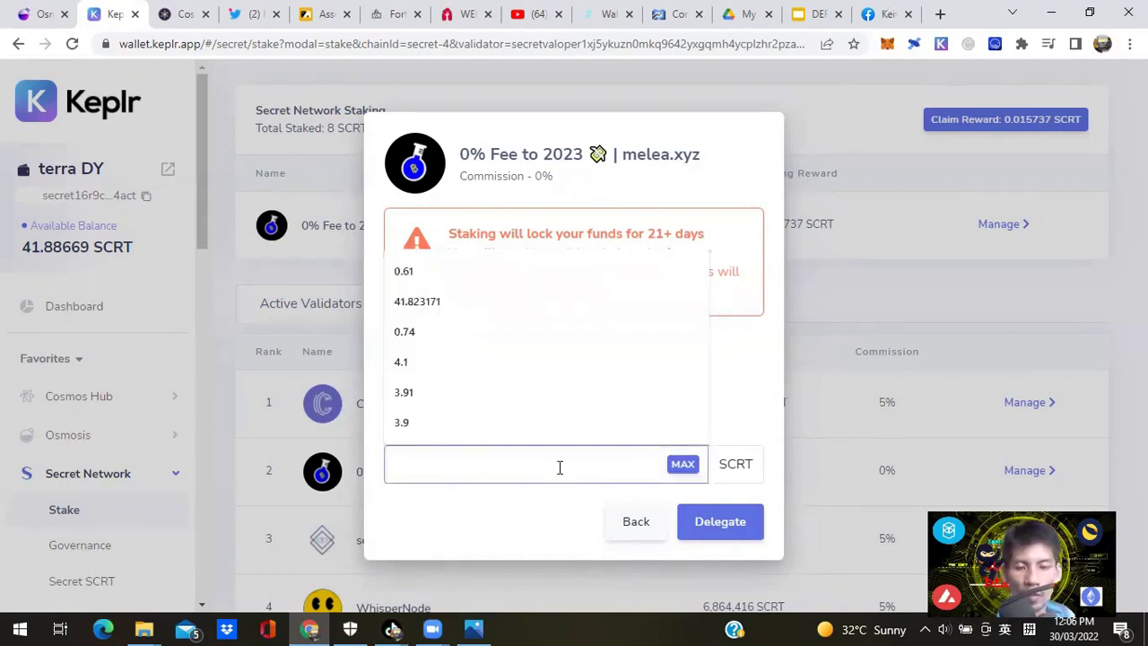
{"action": "type", "text": "41"}
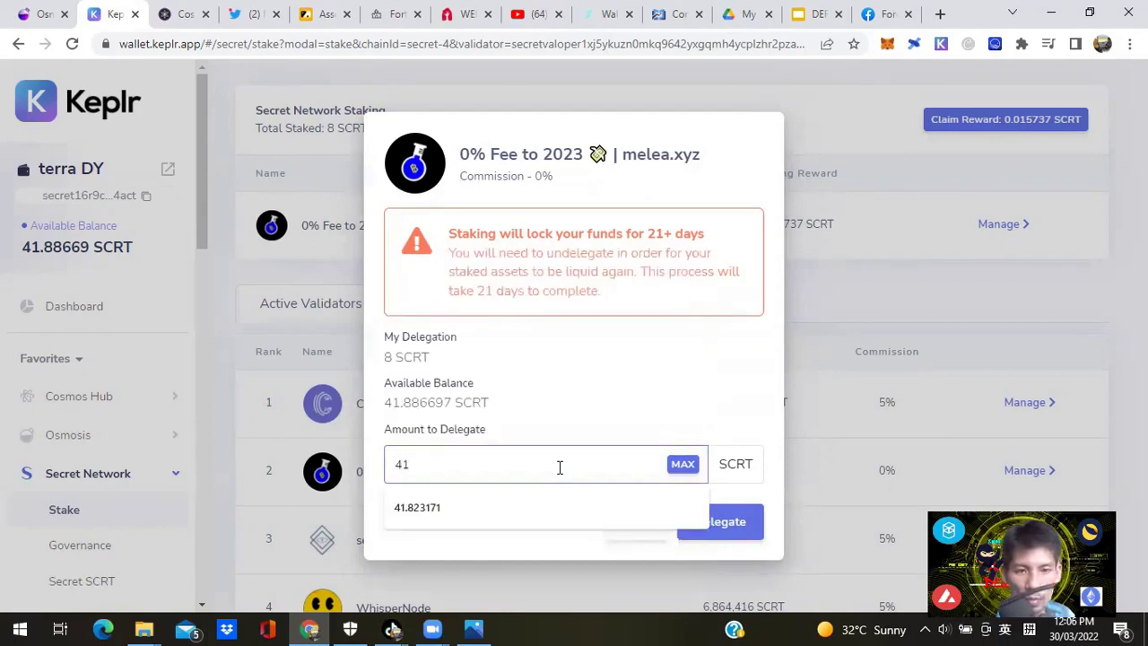
{"action": "type", "text": ".88"}
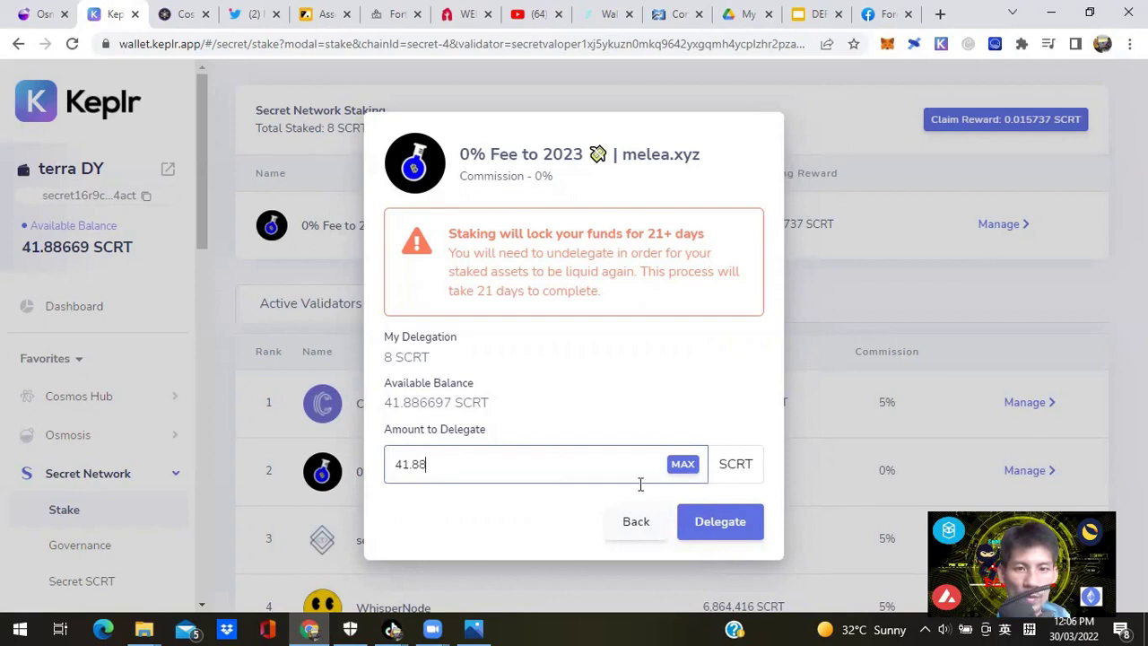
Submit the 41.88 SCRT delegation to melea.xyz and approve it in Keplr with the Low fee and gas set to 30000.
{"action": "left_click", "coordinate": [741, 529]}
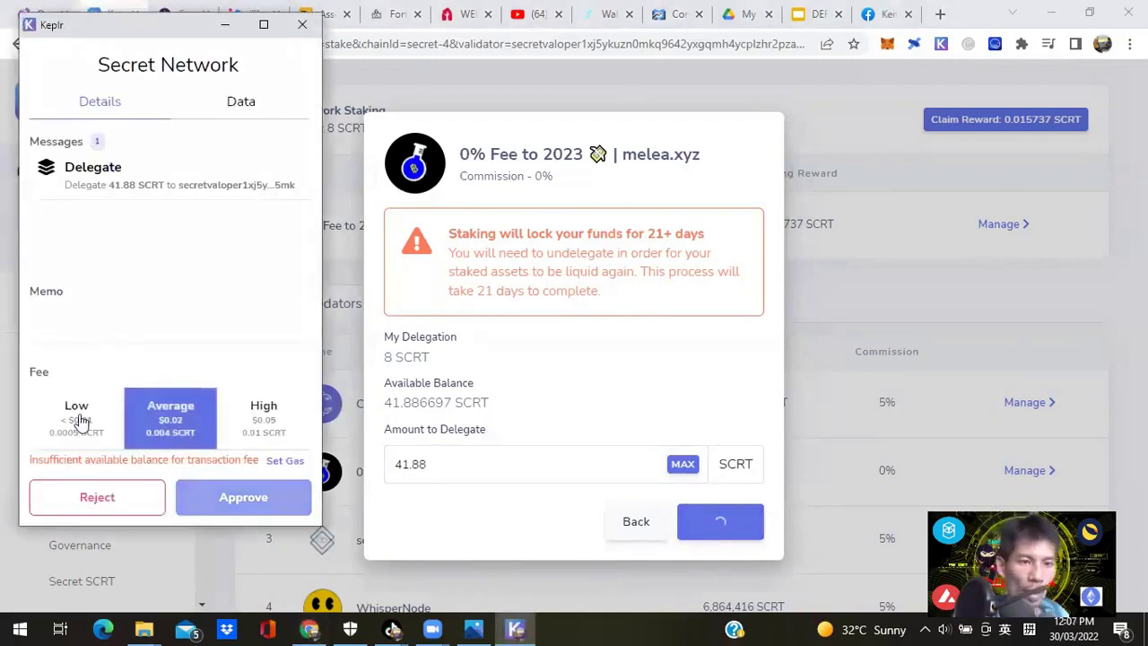
{"action": "left_click", "coordinate": [78, 426]}
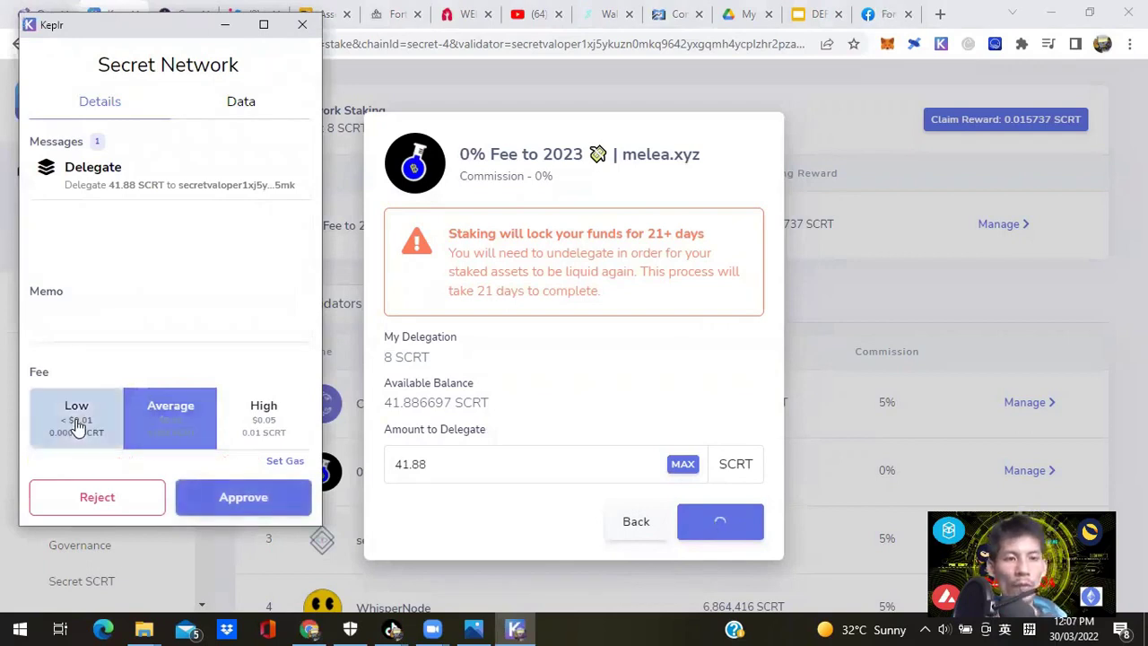
{"action": "left_click", "coordinate": [285, 461]}
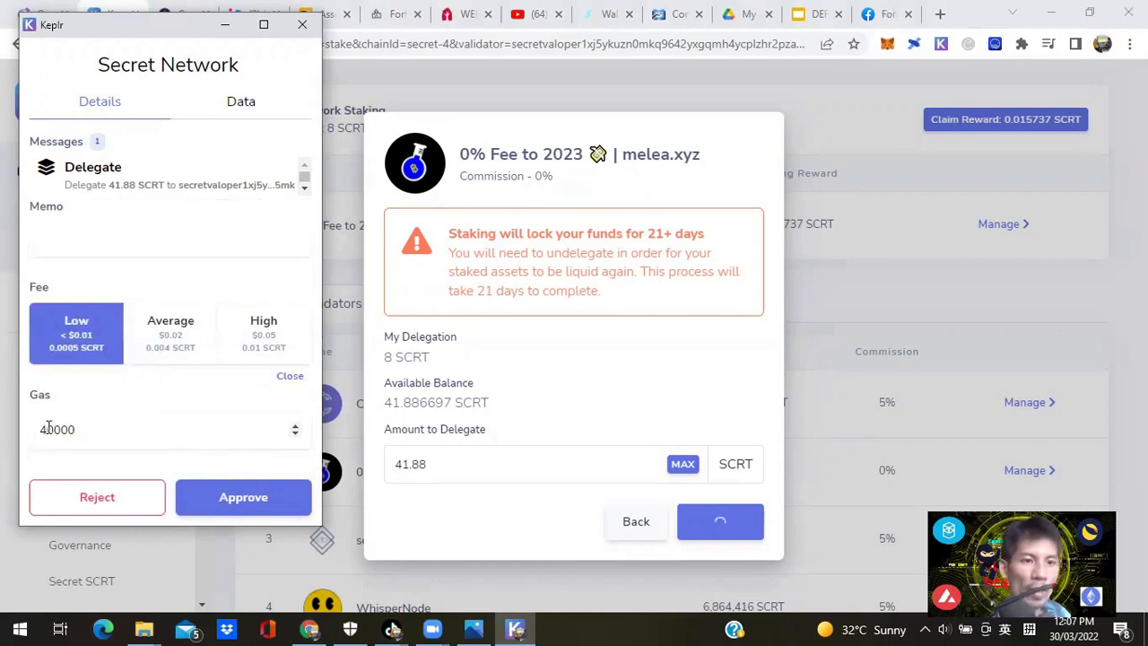
{"action": "left_click", "coordinate": [80, 428]}
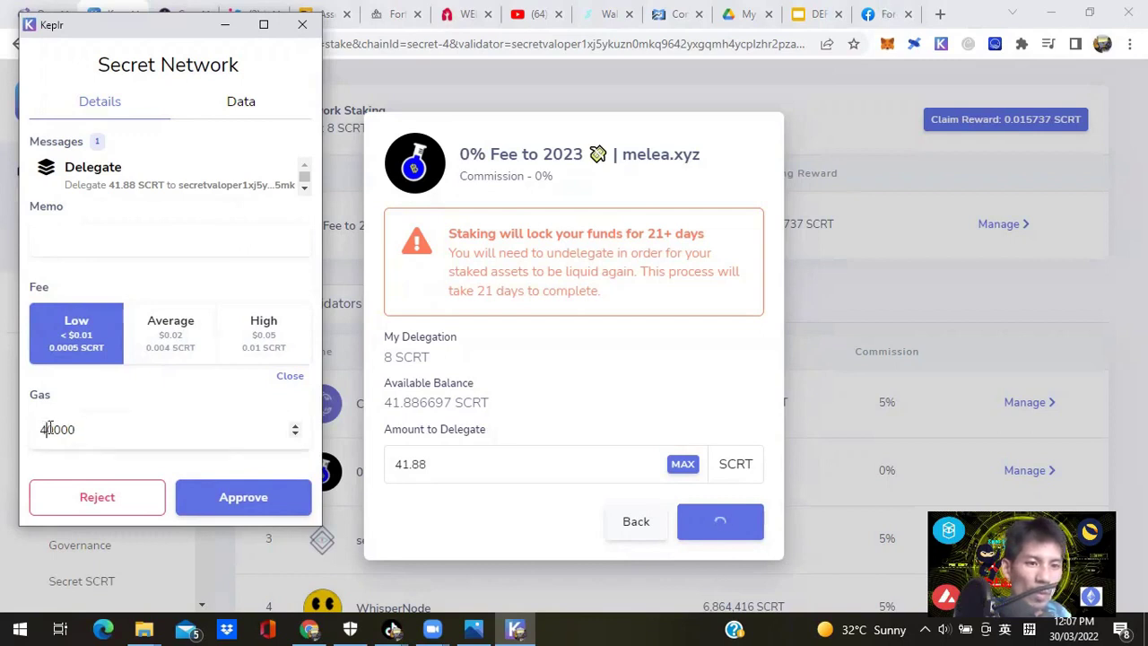
{"action": "key", "text": "BackSpace"}
{"action": "type", "text": "3"}
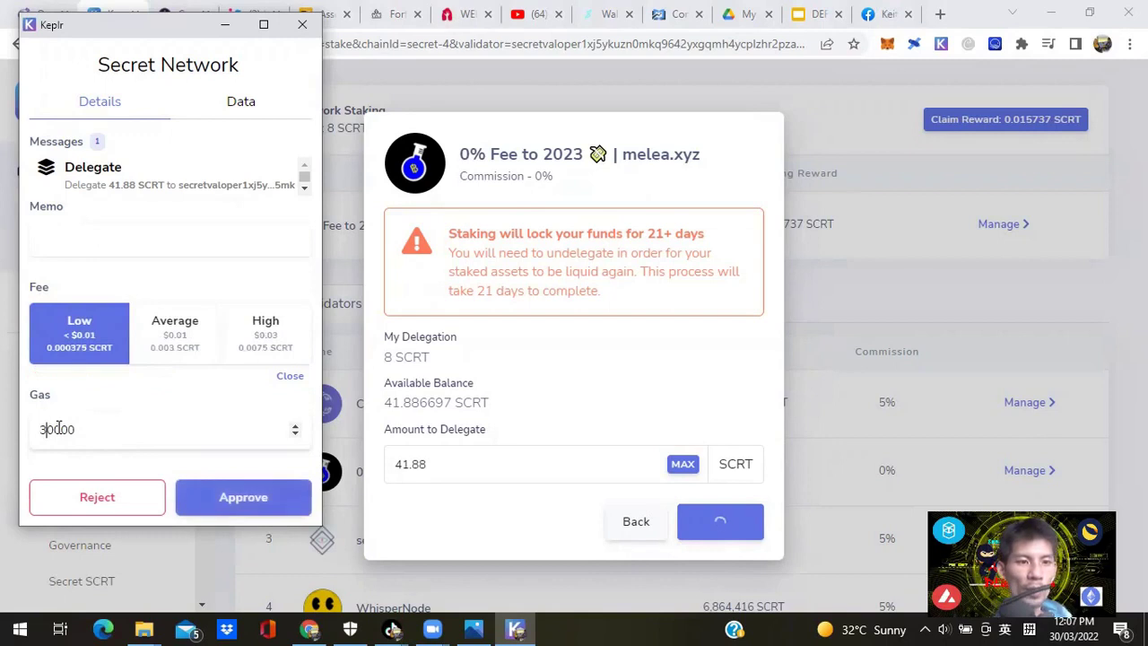
{"action": "left_click", "coordinate": [254, 506]}
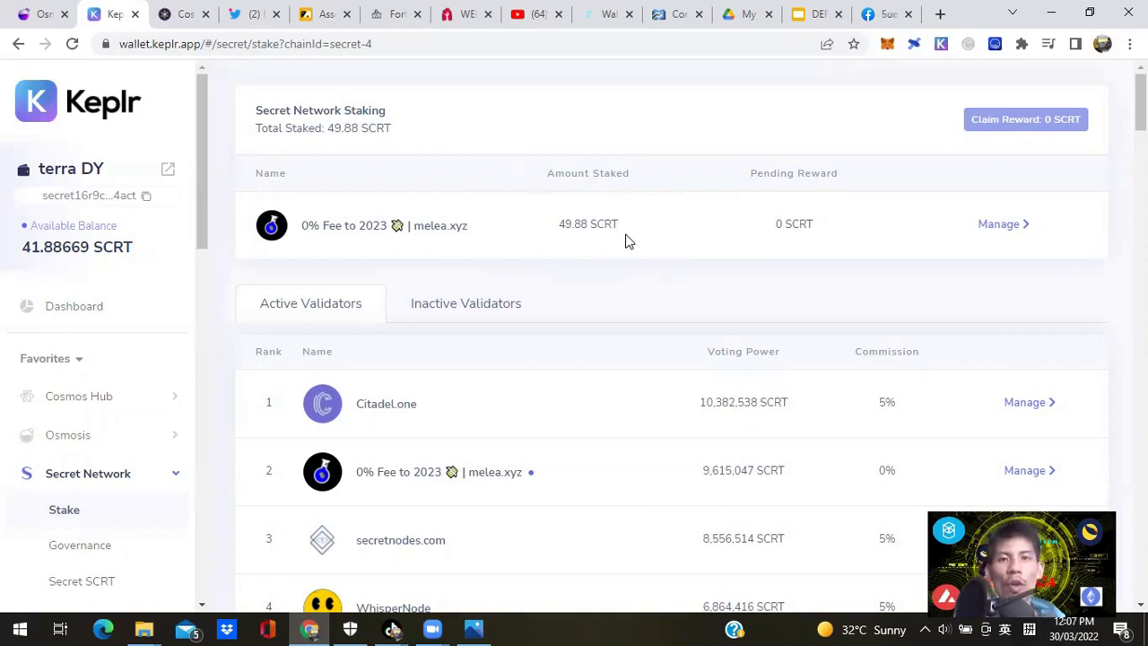
{"action": "left_click_drag", "start_coordinate": [655, 249], "coordinate": [554, 260]}
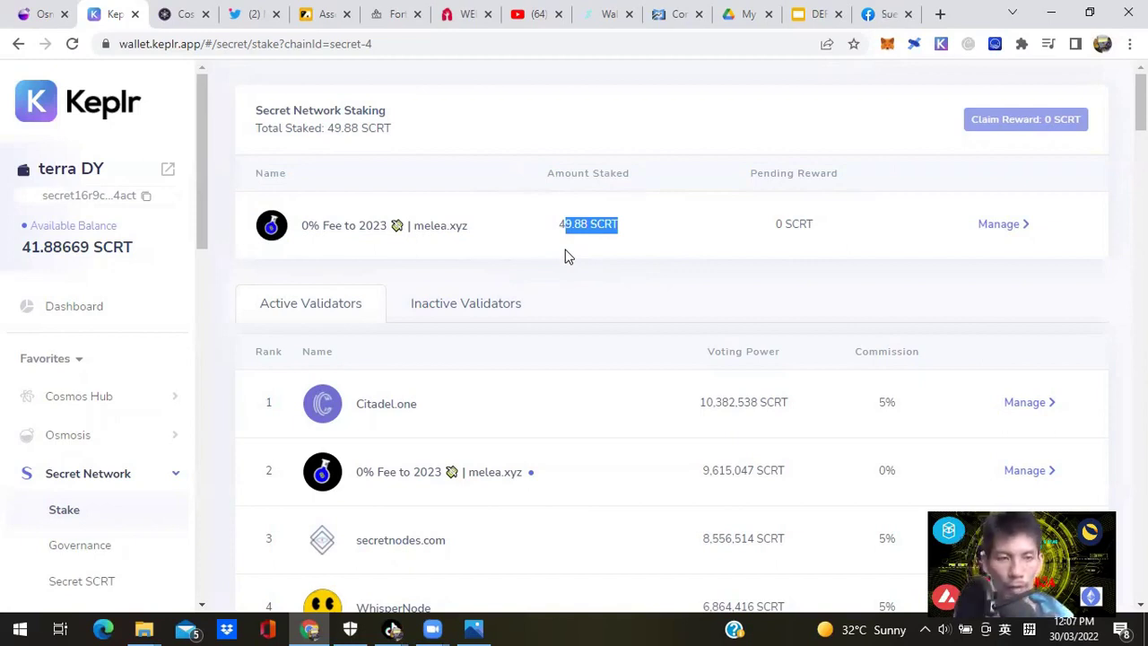
Switch to cosmosairdrops.io and review the snapshot dates and staking requirements of the upcoming airdrops.
{"action": "left_click", "coordinate": [36, 14]}
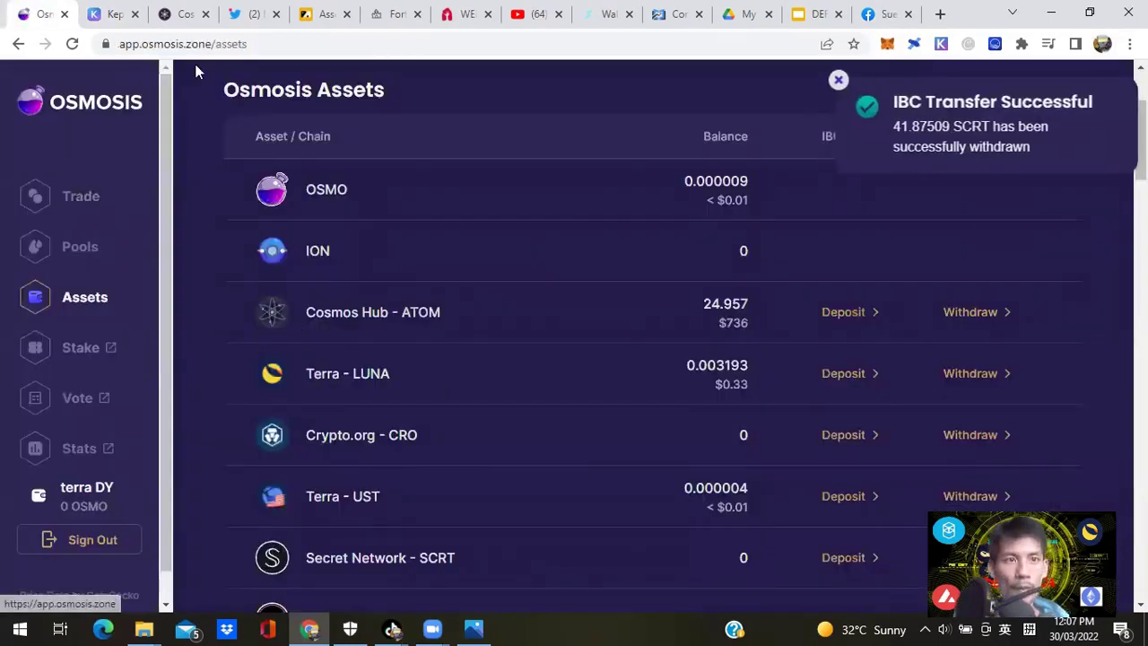
{"action": "left_click", "coordinate": [179, 13]}
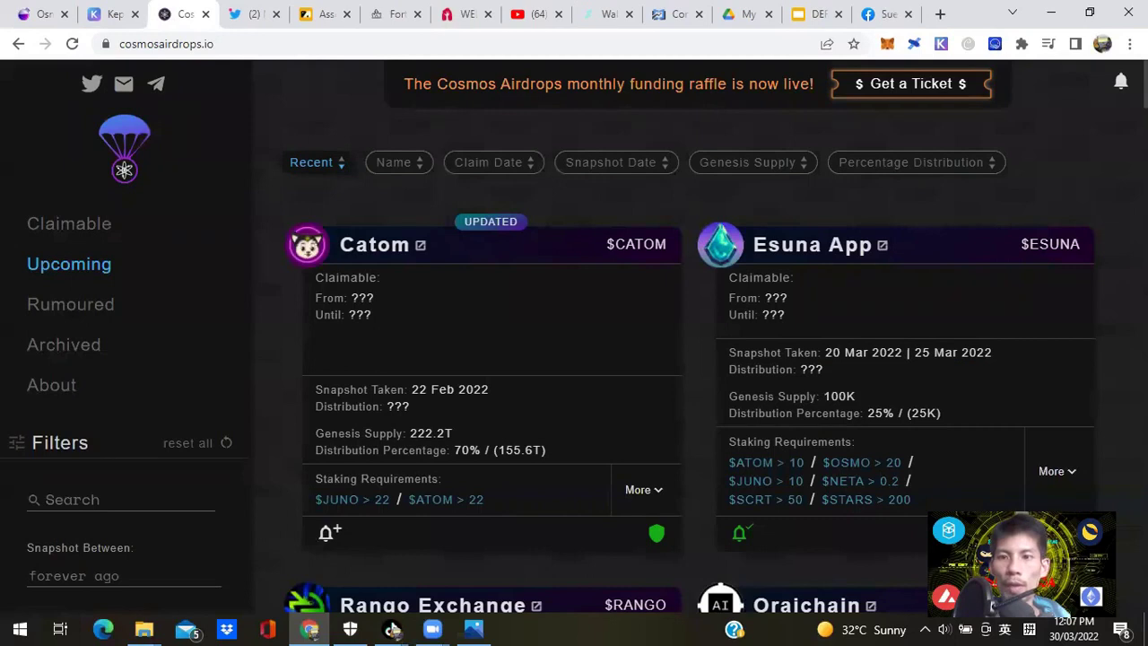
{"action": "scroll", "coordinate": [689, 336], "scroll_direction": "down", "scroll_amount": 2}
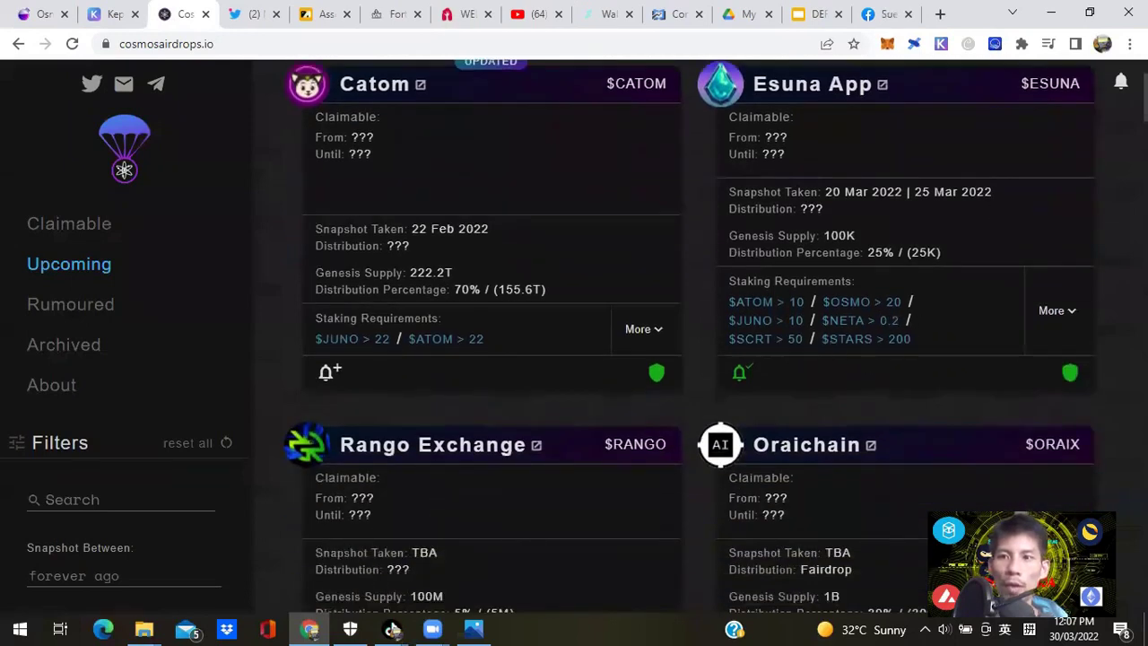
{"action": "scroll", "coordinate": [689, 336], "scroll_direction": "down", "scroll_amount": 13}
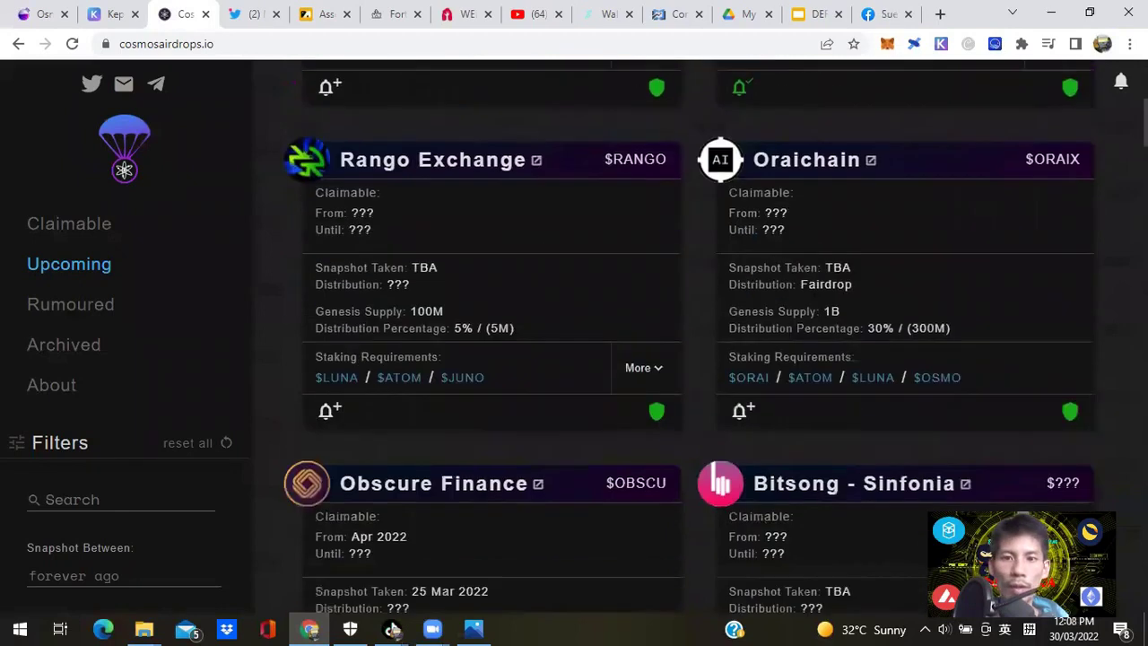
{"action": "scroll", "coordinate": [689, 336], "scroll_direction": "down", "scroll_amount": 13}
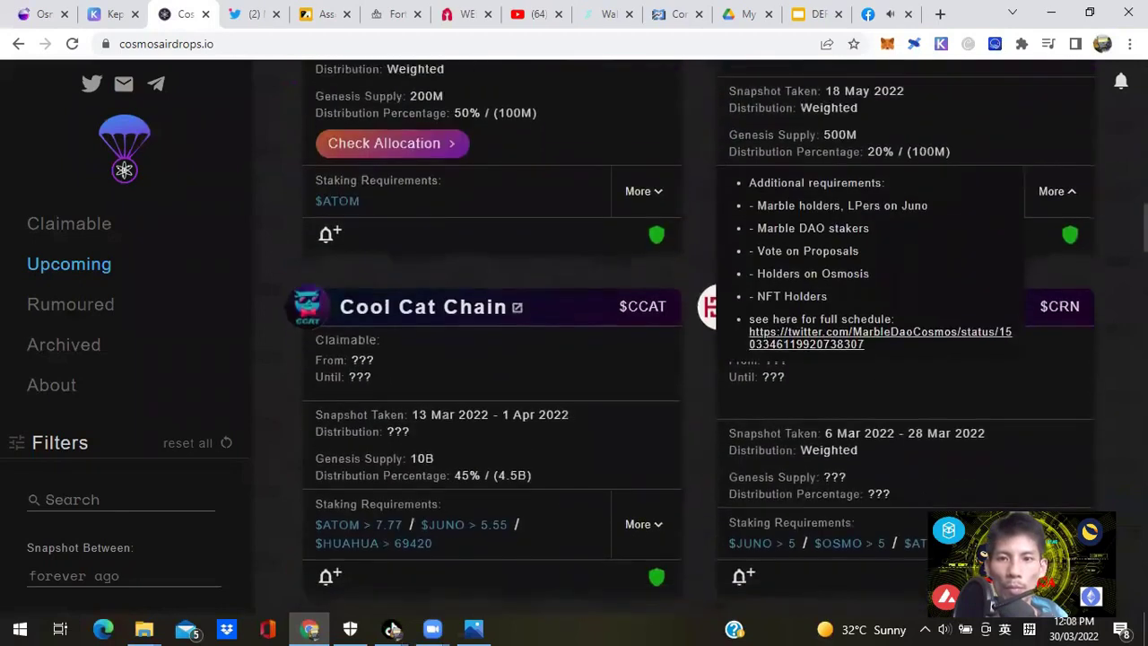
{"action": "scroll", "coordinate": [689, 336], "scroll_direction": "up", "scroll_amount": 4}
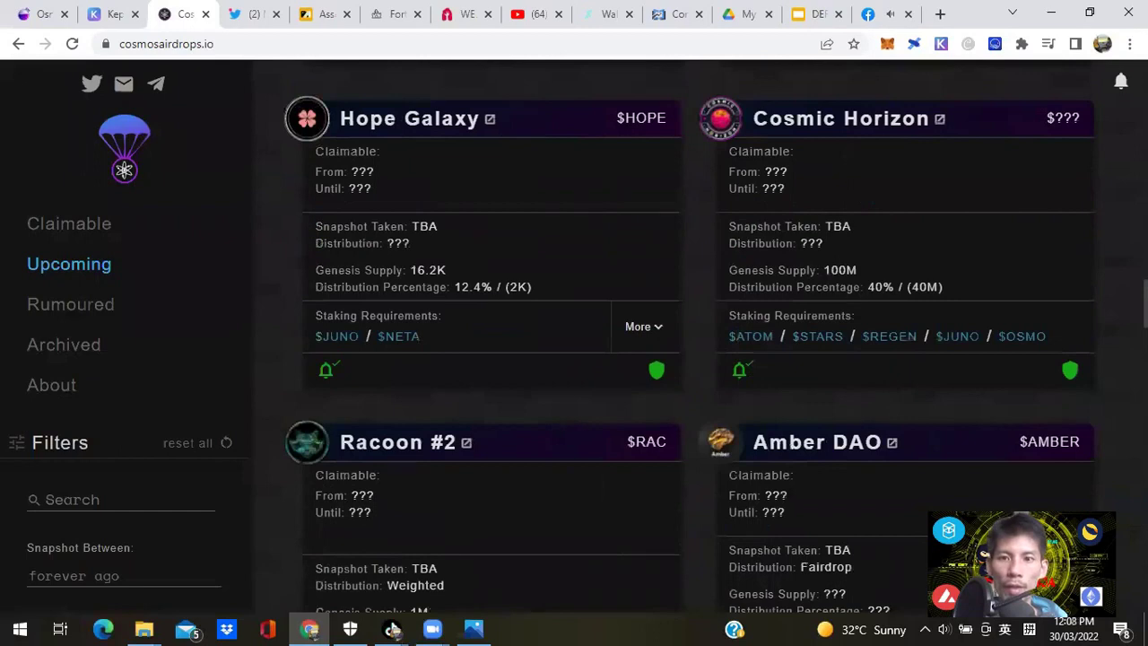
{"action": "scroll", "coordinate": [688, 337], "scroll_direction": "down", "scroll_amount": 7}
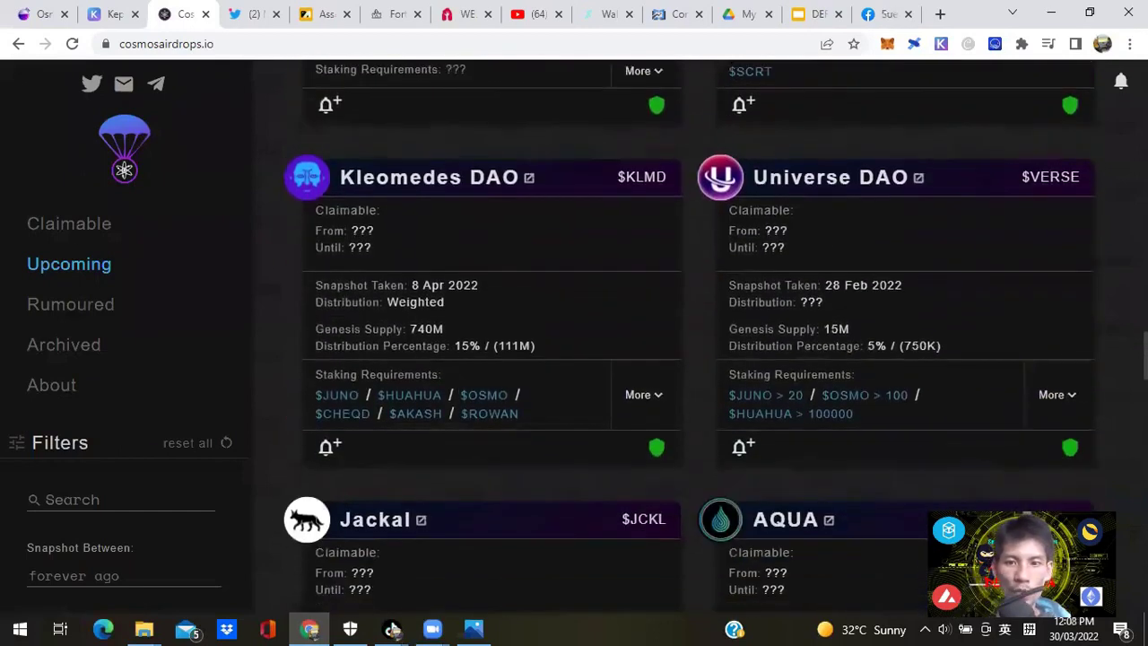
{"action": "scroll", "coordinate": [689, 336], "scroll_direction": "down", "scroll_amount": 8}
{"action": "scroll", "coordinate": [689, 336], "scroll_direction": "down", "scroll_amount": 4}
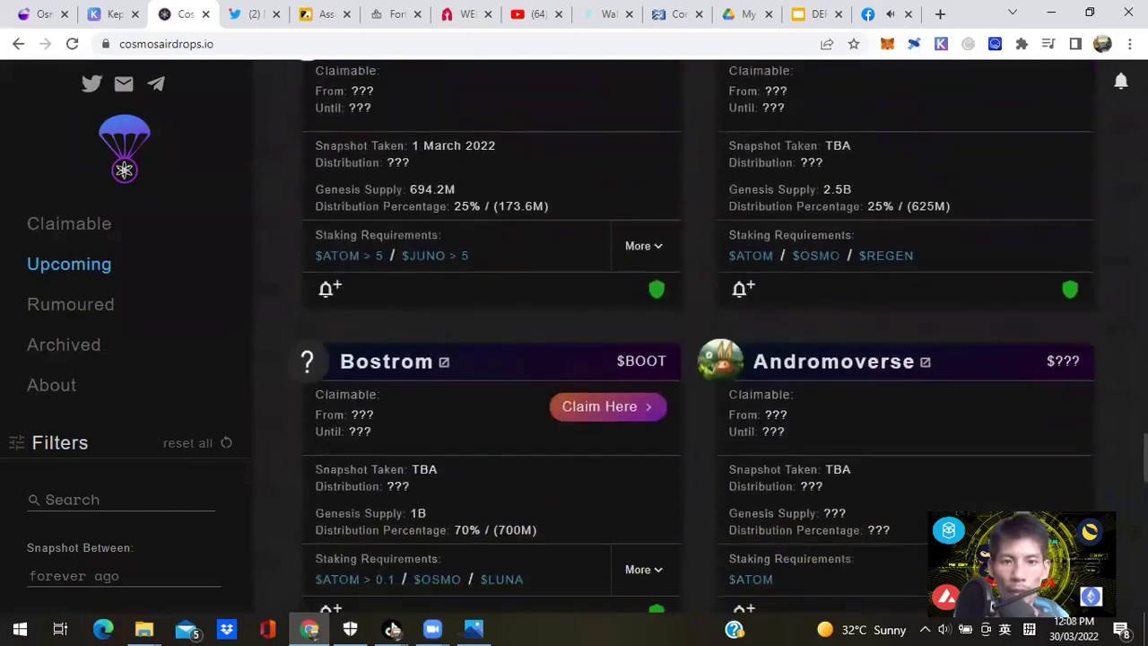
{"action": "scroll", "coordinate": [689, 336], "scroll_direction": "down", "scroll_amount": 11}
{"action": "scroll", "coordinate": [688, 337], "scroll_direction": "down", "scroll_amount": 4}
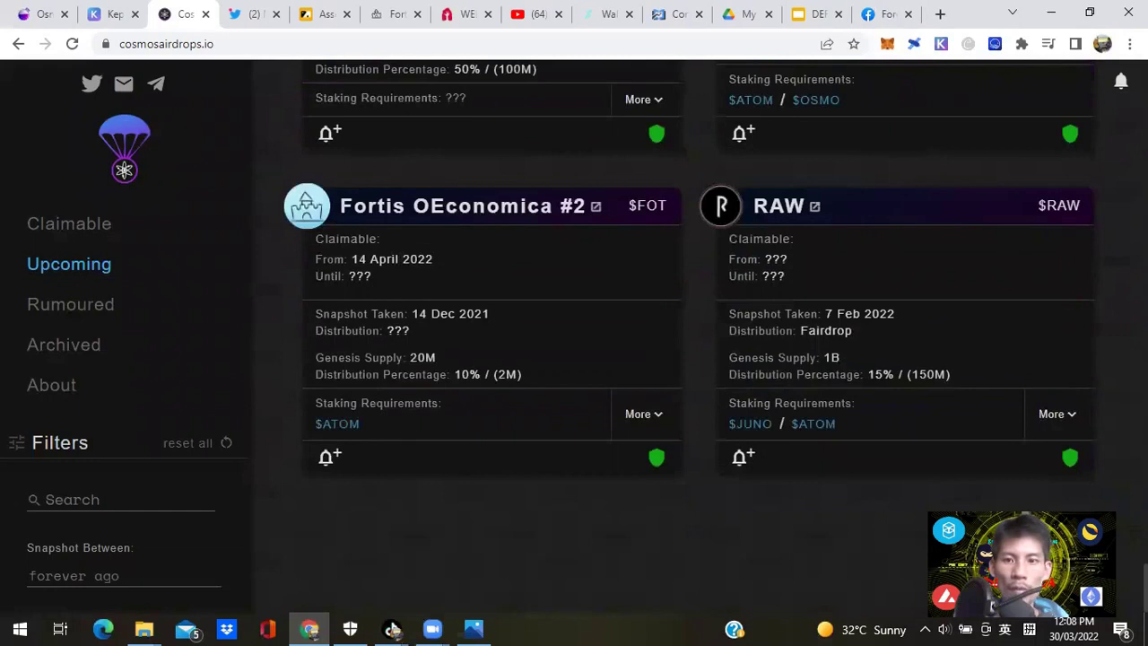
{"action": "scroll", "coordinate": [689, 336], "scroll_direction": "up", "scroll_amount": 4}
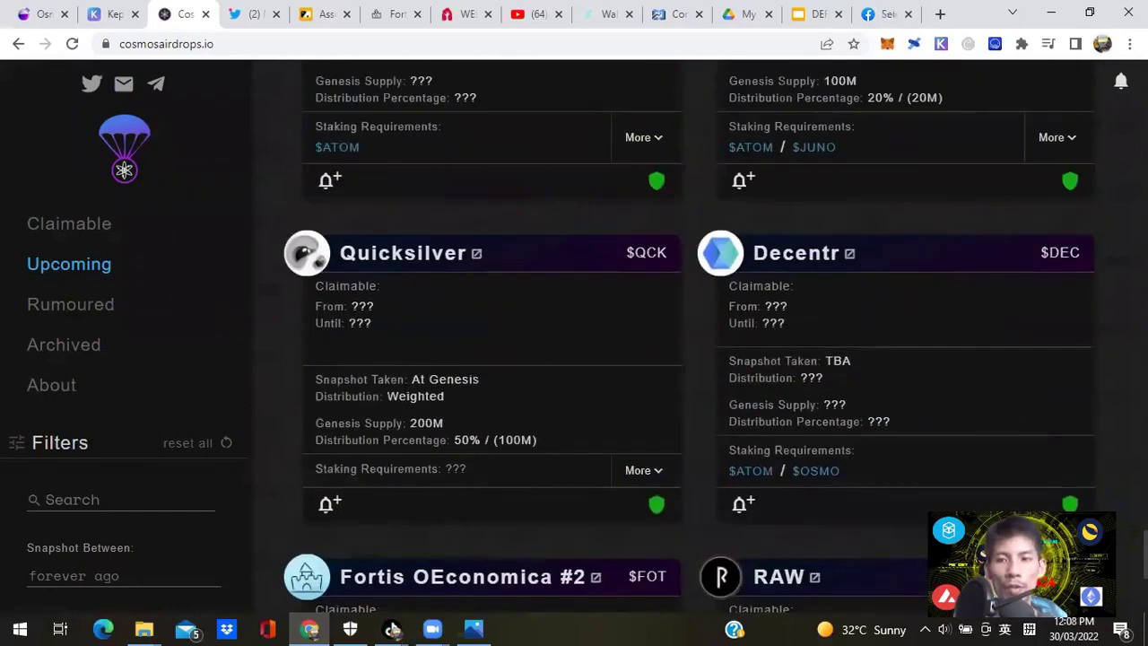
{"action": "scroll", "coordinate": [689, 336], "scroll_direction": "up", "scroll_amount": 3}
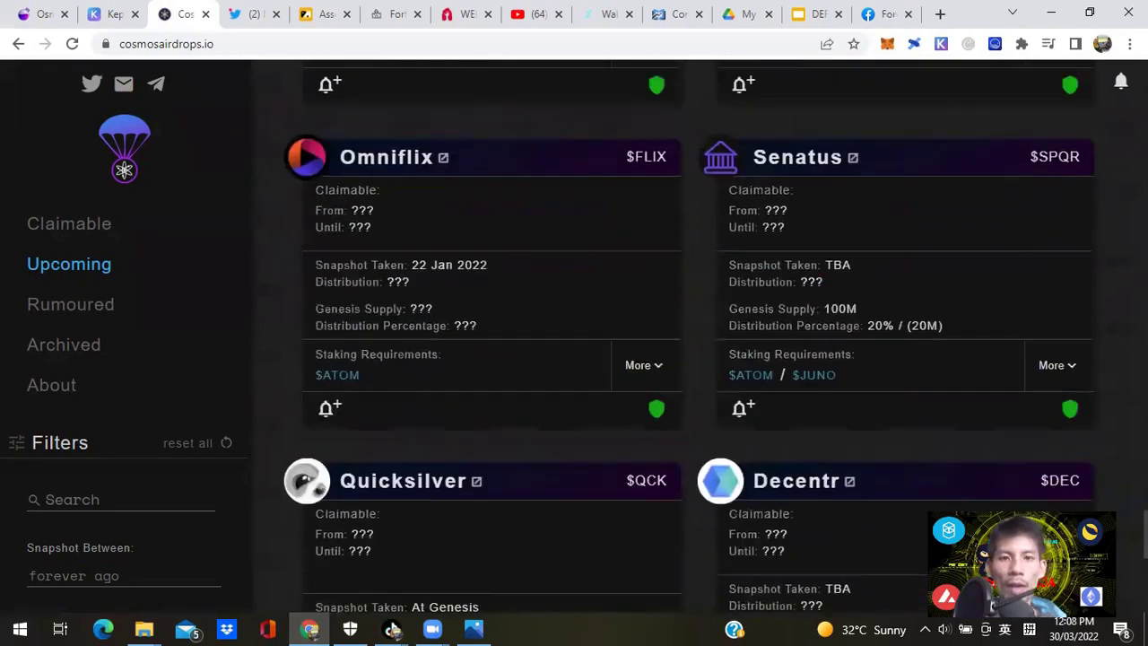
{"action": "scroll", "coordinate": [689, 336], "scroll_direction": "up", "scroll_amount": 15}
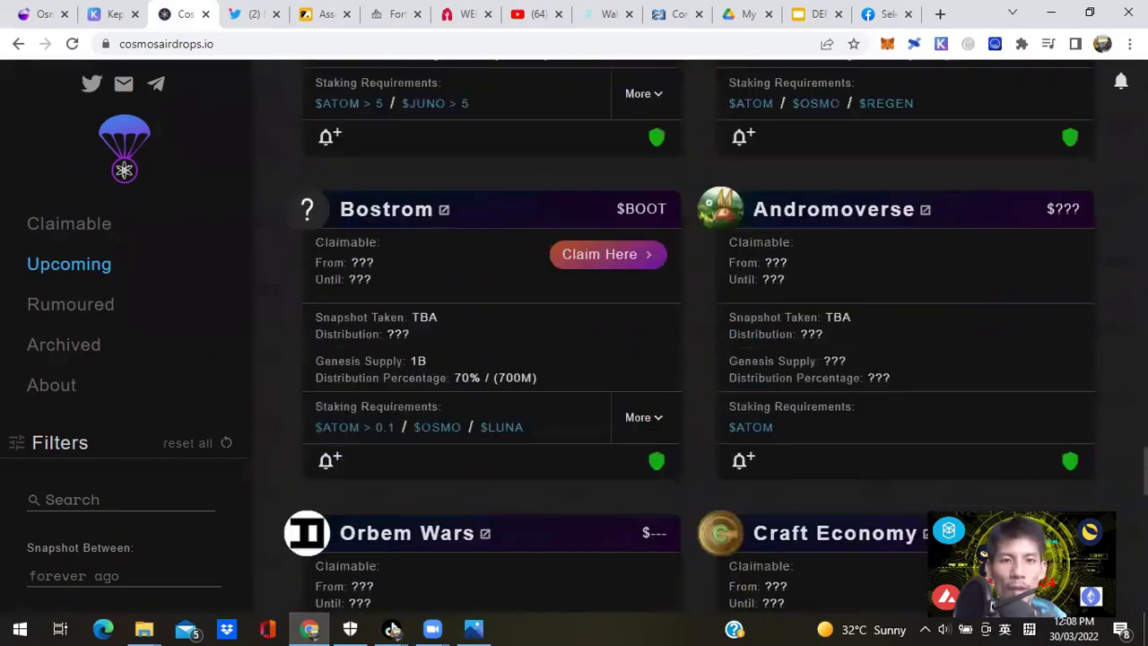
{"action": "scroll", "coordinate": [689, 337], "scroll_direction": "up", "scroll_amount": 1}
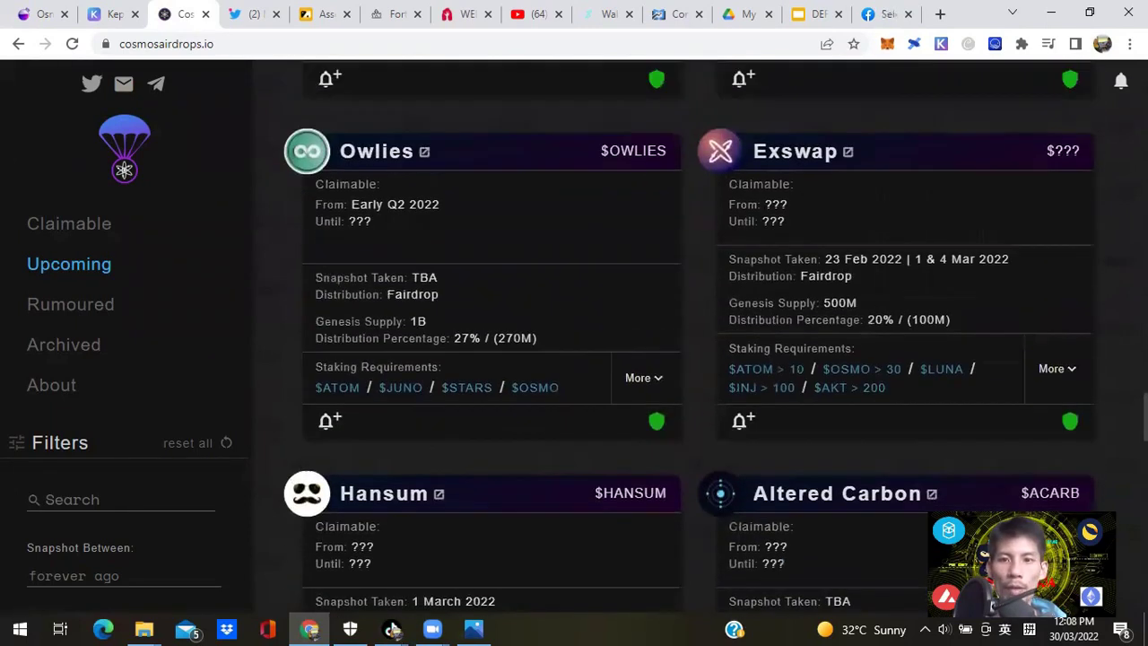
{"action": "scroll", "coordinate": [689, 336], "scroll_direction": "up", "scroll_amount": 8}
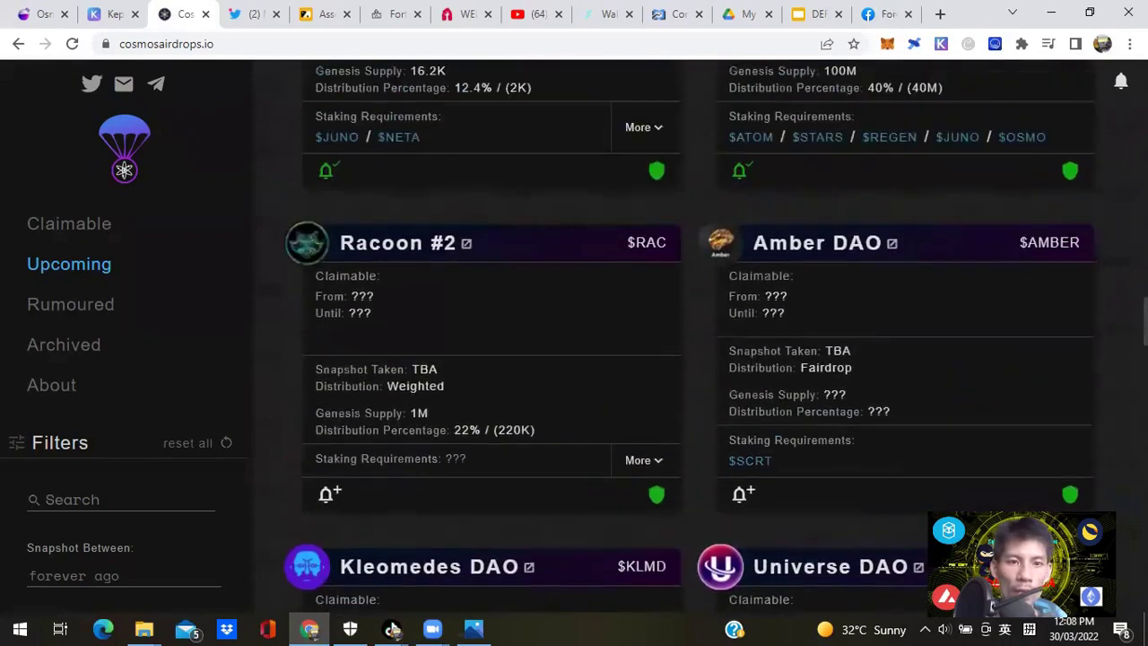
{"action": "scroll", "coordinate": [689, 336], "scroll_direction": "up", "scroll_amount": 8}
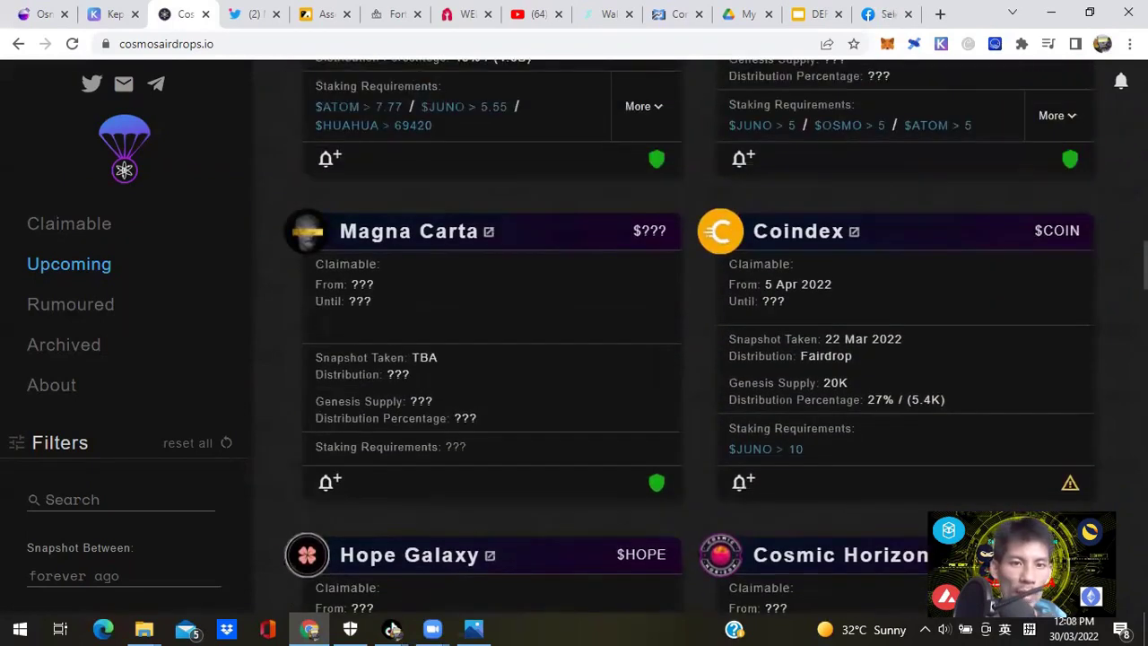
{"action": "scroll", "coordinate": [689, 336], "scroll_direction": "up", "scroll_amount": 2}
{"action": "scroll", "coordinate": [688, 337], "scroll_direction": "down", "scroll_amount": 2}
{"action": "scroll", "coordinate": [688, 336], "scroll_direction": "up", "scroll_amount": 5}
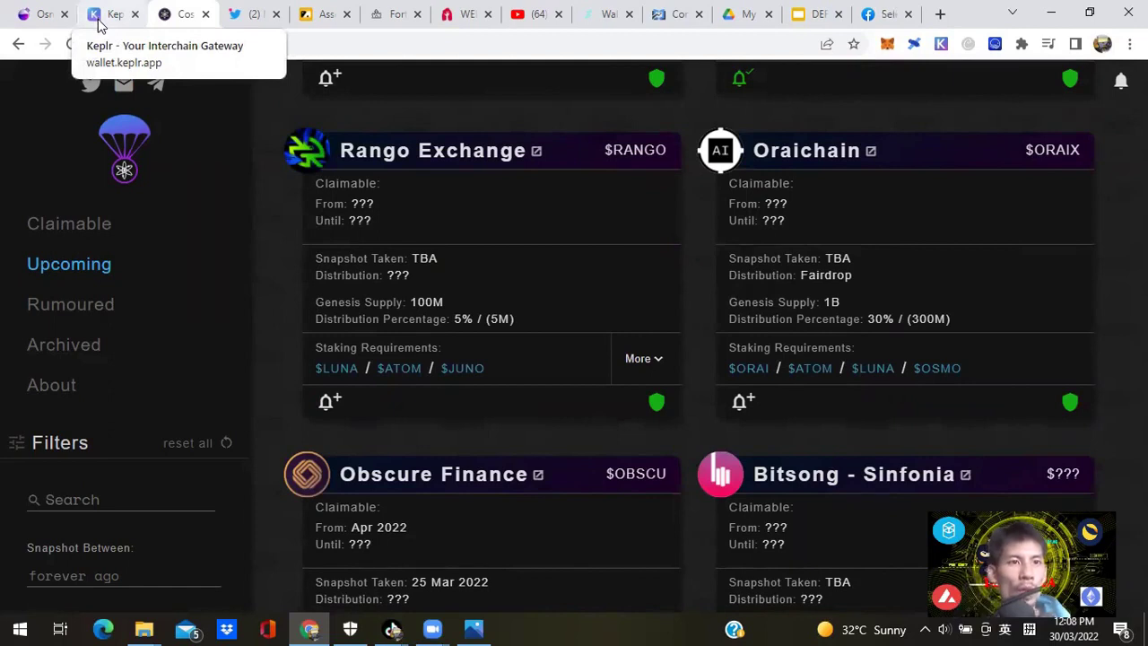
Return to Osmosis and set up a swap from ATOM to NETA.
{"action": "left_click", "coordinate": [40, 14]}
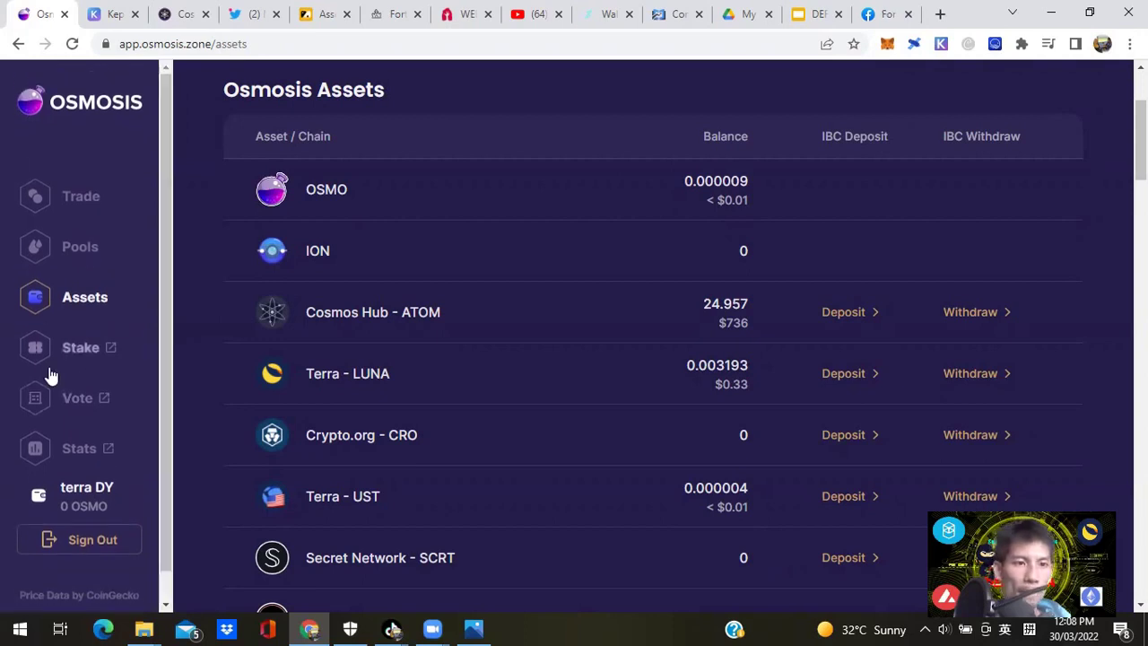
{"action": "left_click", "coordinate": [83, 207]}
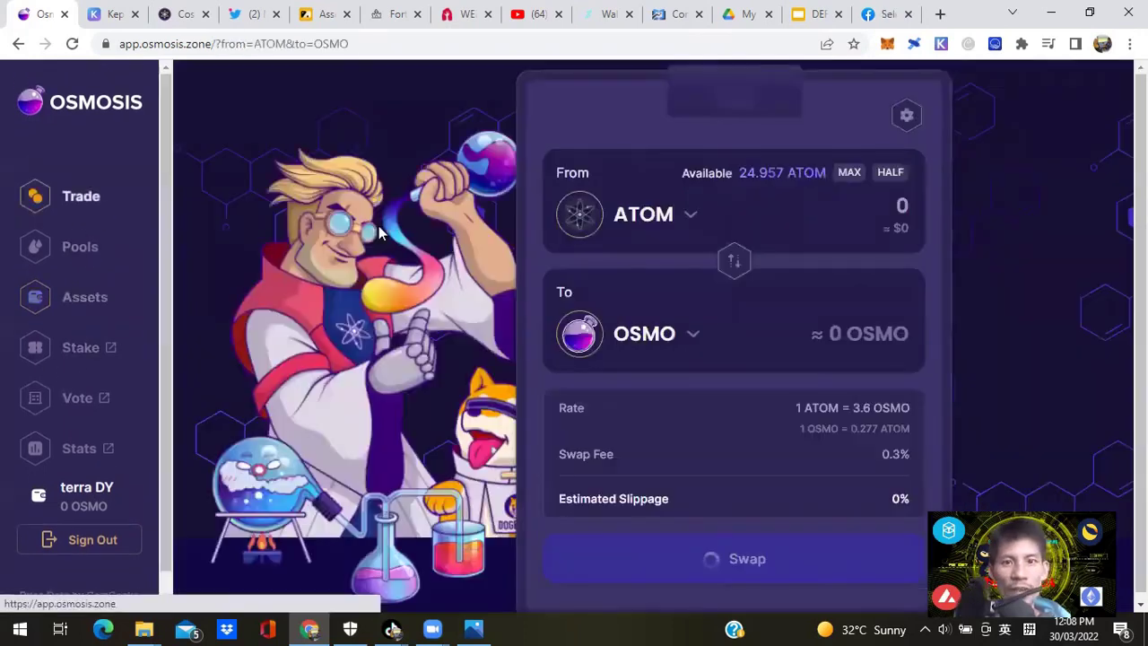
{"action": "left_click", "coordinate": [664, 339]}
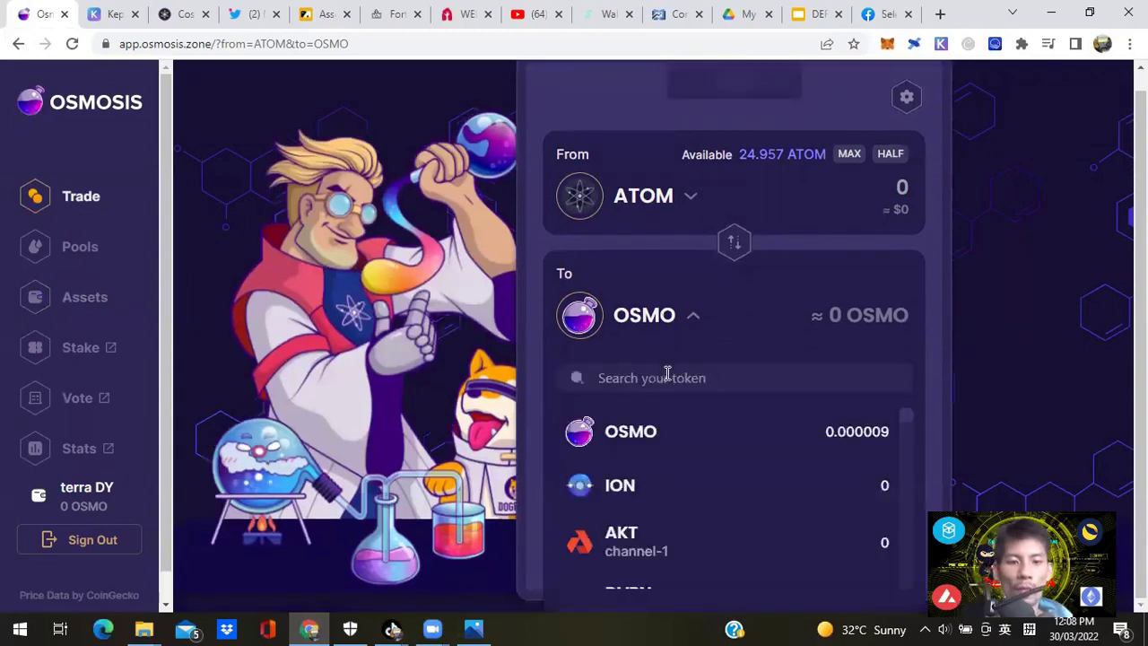
{"action": "type", "text": "neta"}
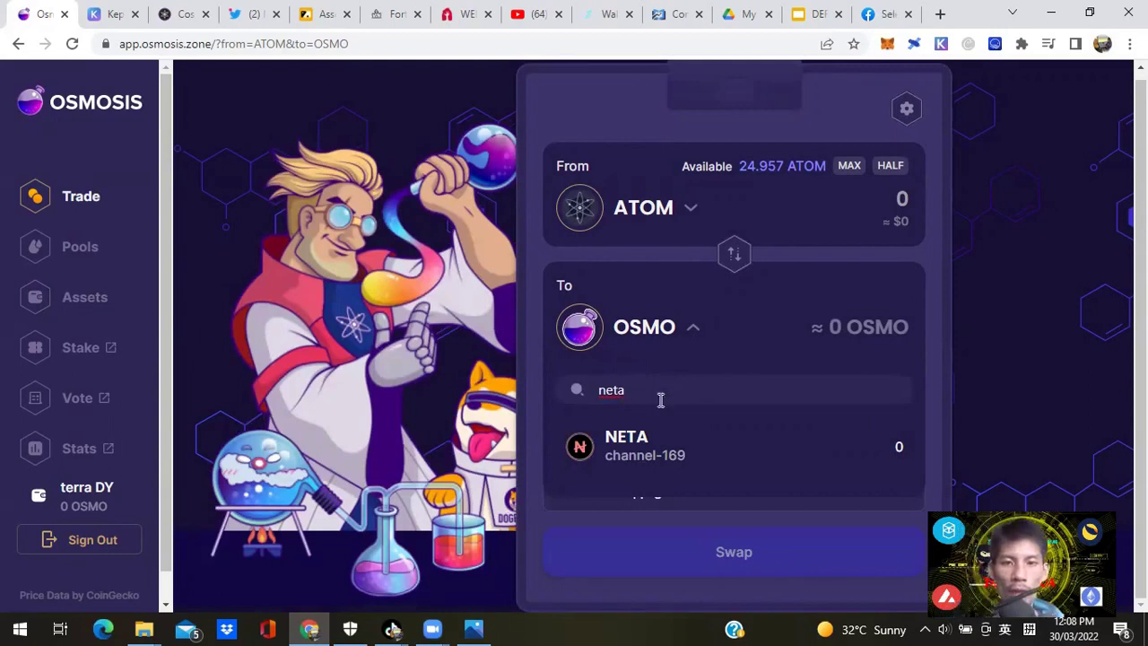
{"action": "left_click", "coordinate": [646, 448]}
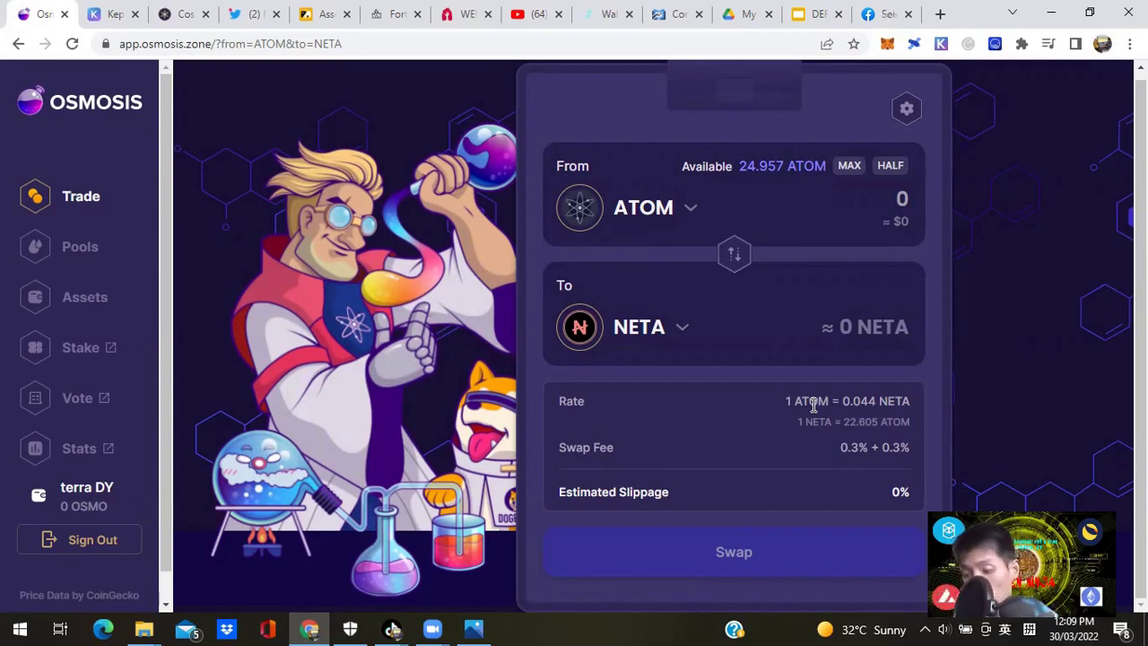
Swap 4.55 ATOM for NETA and approve the transaction in Keplr.
{"action": "left_click", "coordinate": [851, 209]}
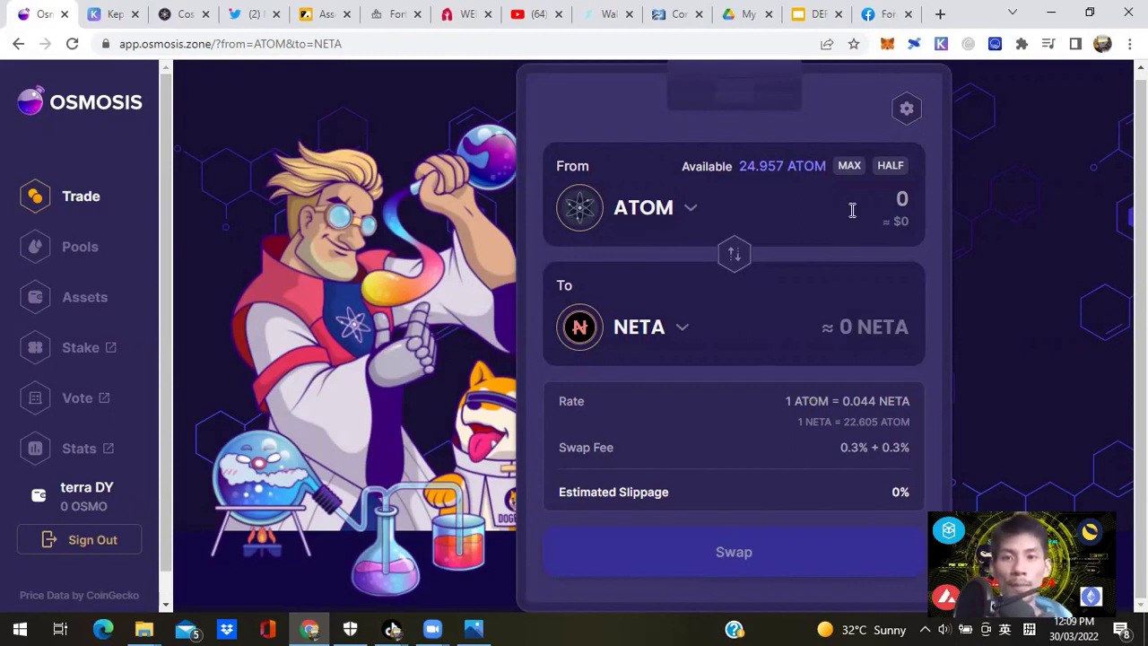
{"action": "type", "text": "4.55"}
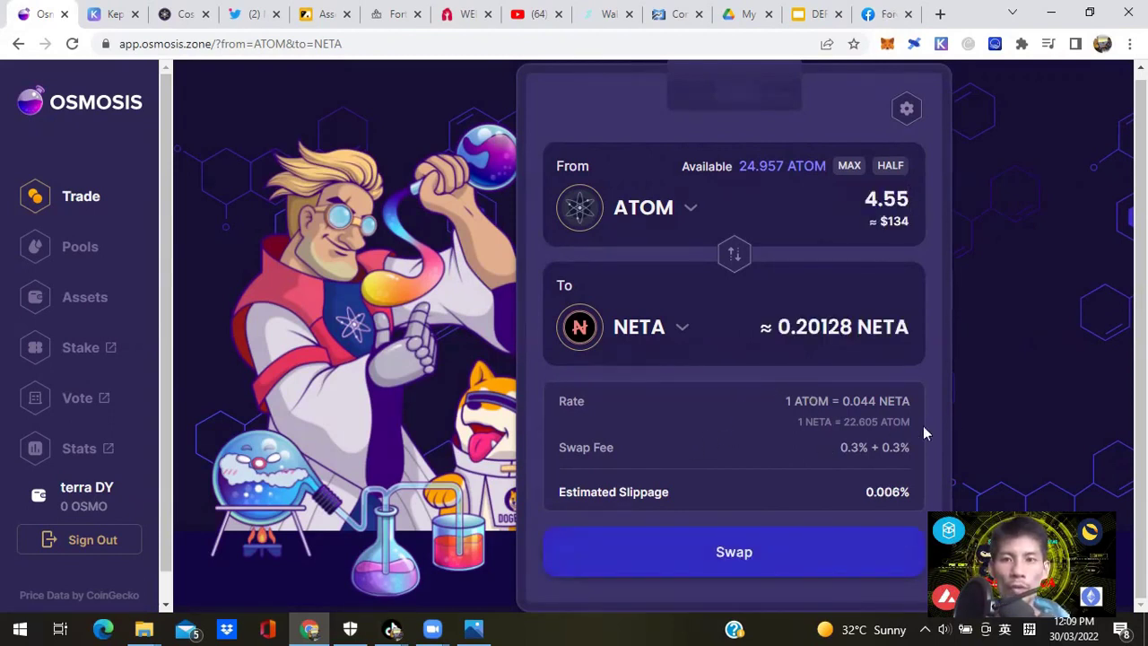
{"action": "left_click", "coordinate": [780, 550]}
{"action": "left_click", "coordinate": [231, 494]}
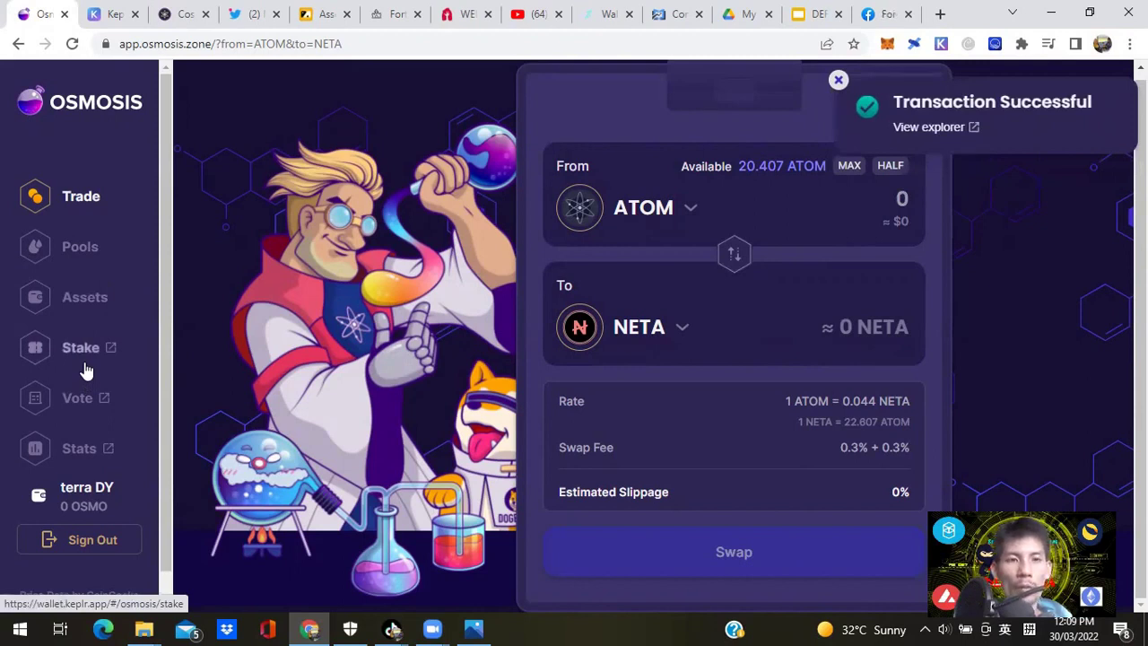
Open the Osmosis assets overview and look through the token balances down to the IBC transaction history.
{"action": "left_click", "coordinate": [82, 301]}
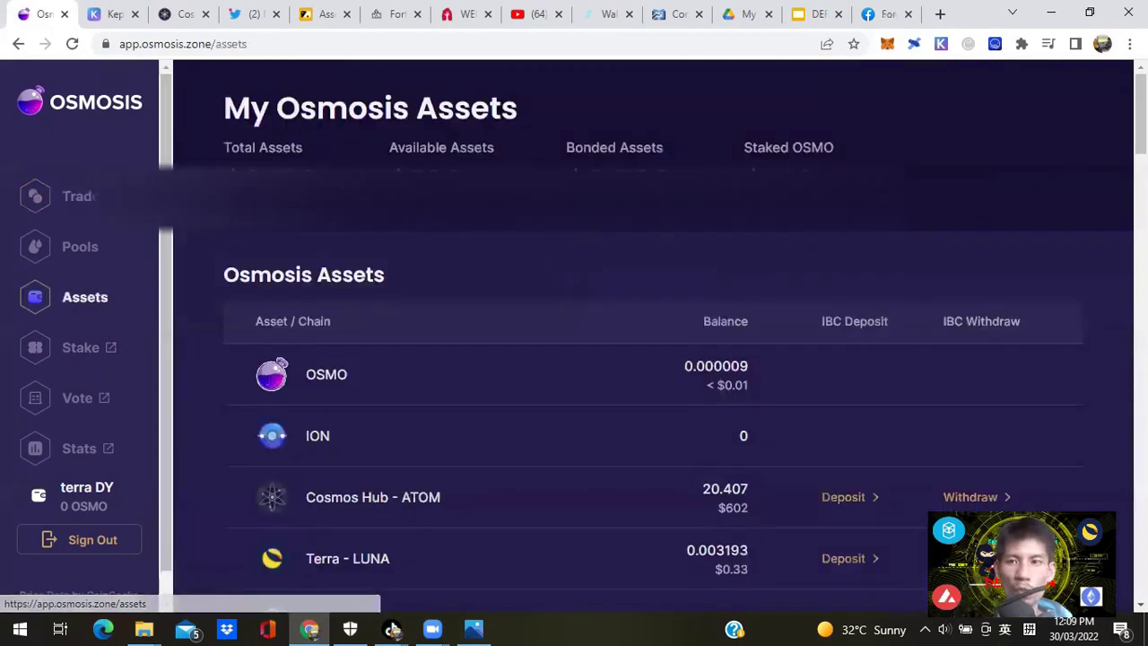
{"action": "scroll", "coordinate": [659, 336], "scroll_direction": "down", "scroll_amount": 10}
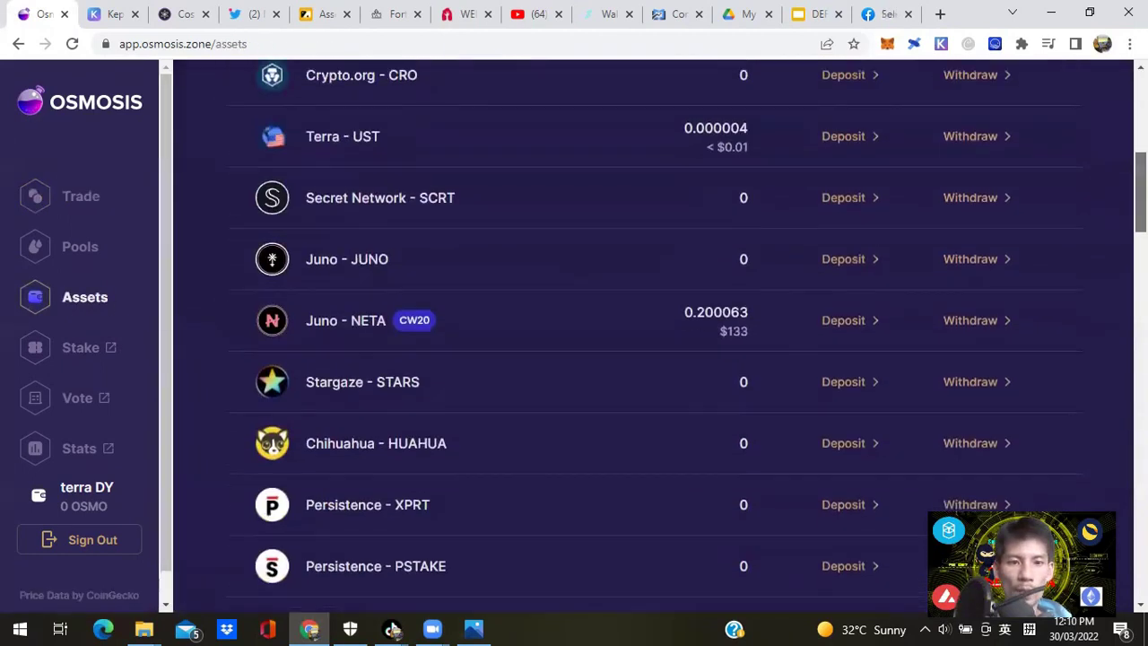
{"action": "scroll", "coordinate": [659, 337], "scroll_direction": "down", "scroll_amount": 8}
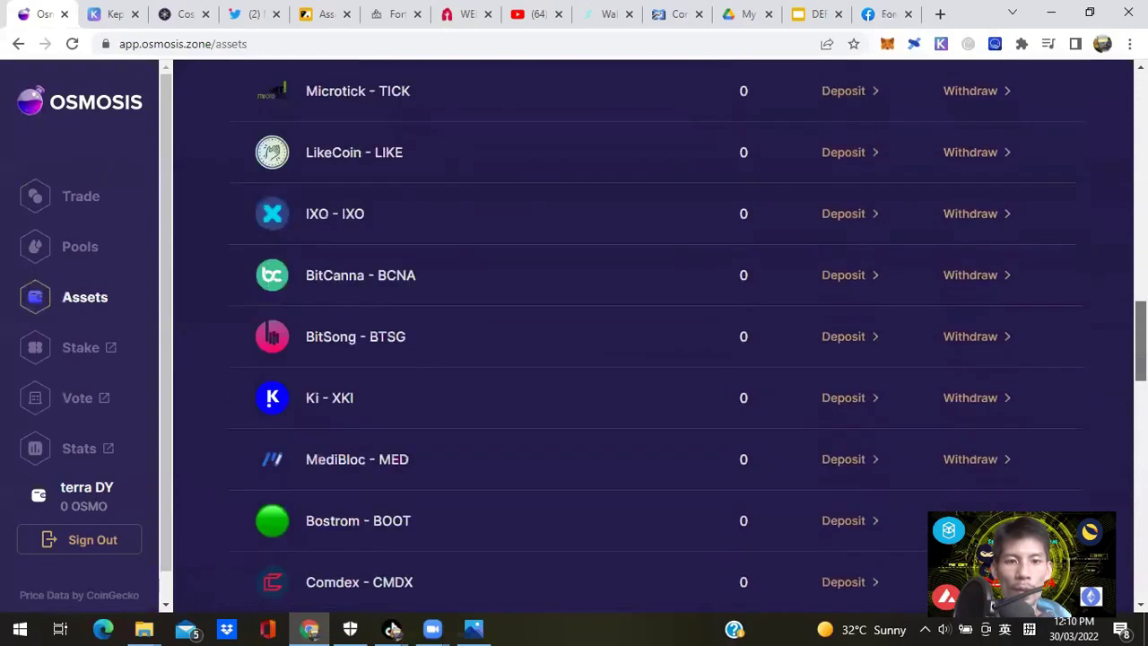
{"action": "scroll", "coordinate": [659, 337], "scroll_direction": "down", "scroll_amount": 10}
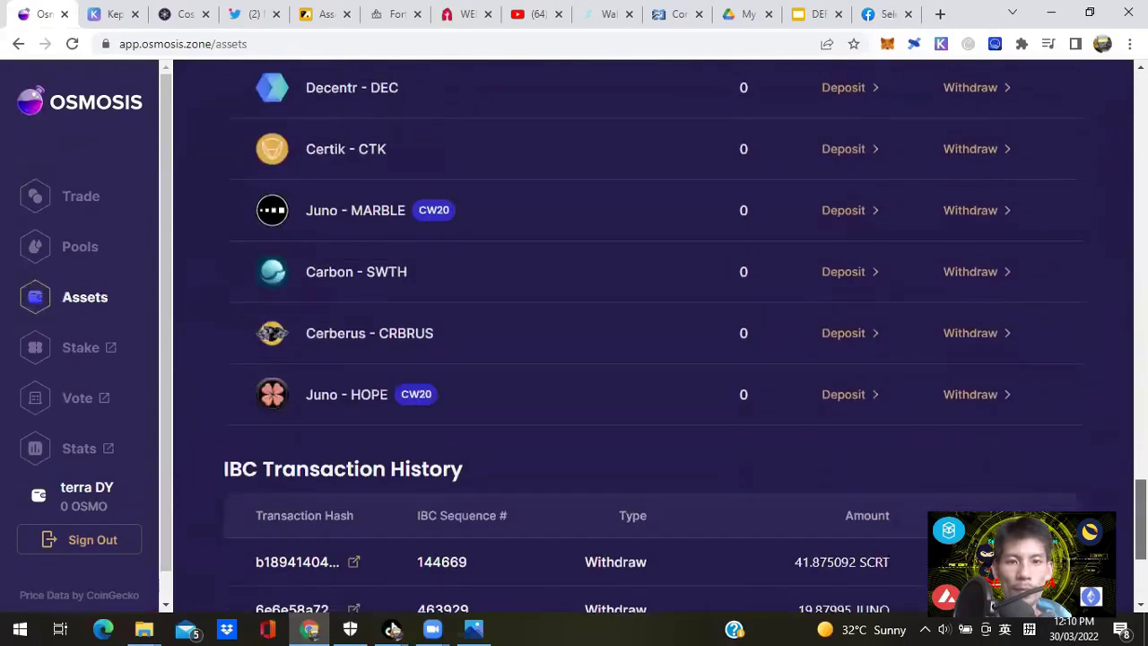
Reload the Osmosis assets overview, start a withdrawal for Juno - NETA and add the NETA token contract to Keplr.
{"action": "scroll", "coordinate": [659, 337], "scroll_direction": "down", "scroll_amount": 1}
{"action": "scroll", "coordinate": [659, 336], "scroll_direction": "up", "scroll_amount": 15}
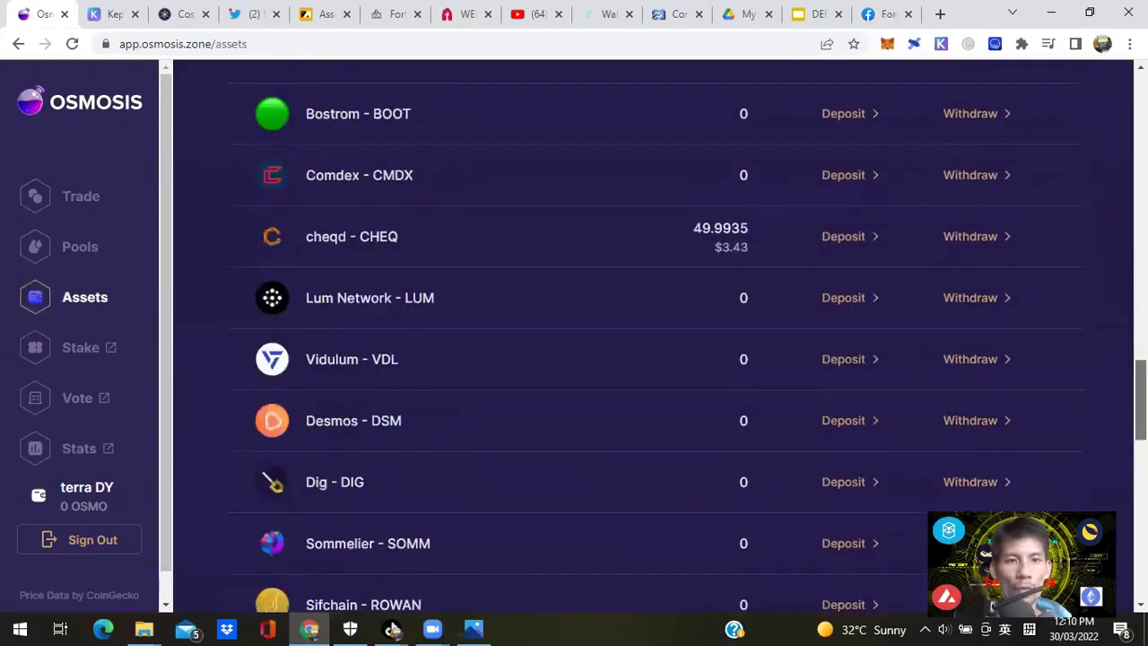
{"action": "scroll", "coordinate": [465, 199], "scroll_direction": "up", "scroll_amount": 3}
{"action": "left_click", "coordinate": [71, 45]}
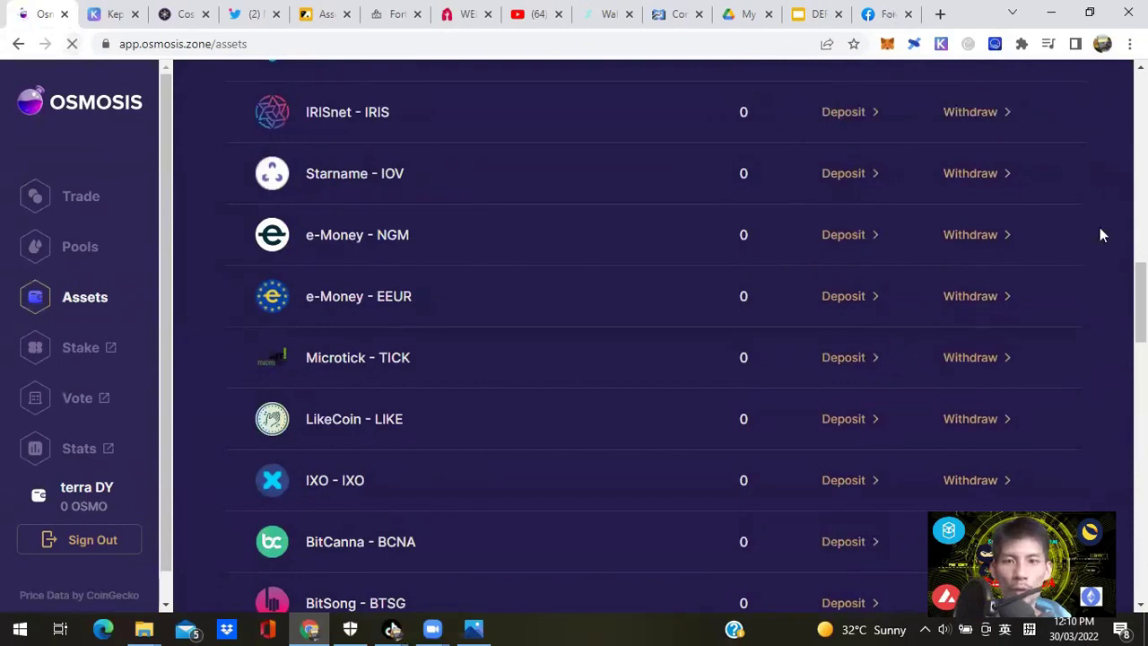
{"action": "scroll", "coordinate": [1100, 234], "scroll_direction": "down", "scroll_amount": 4}
{"action": "scroll", "coordinate": [426, 286], "scroll_direction": "down", "scroll_amount": 2}
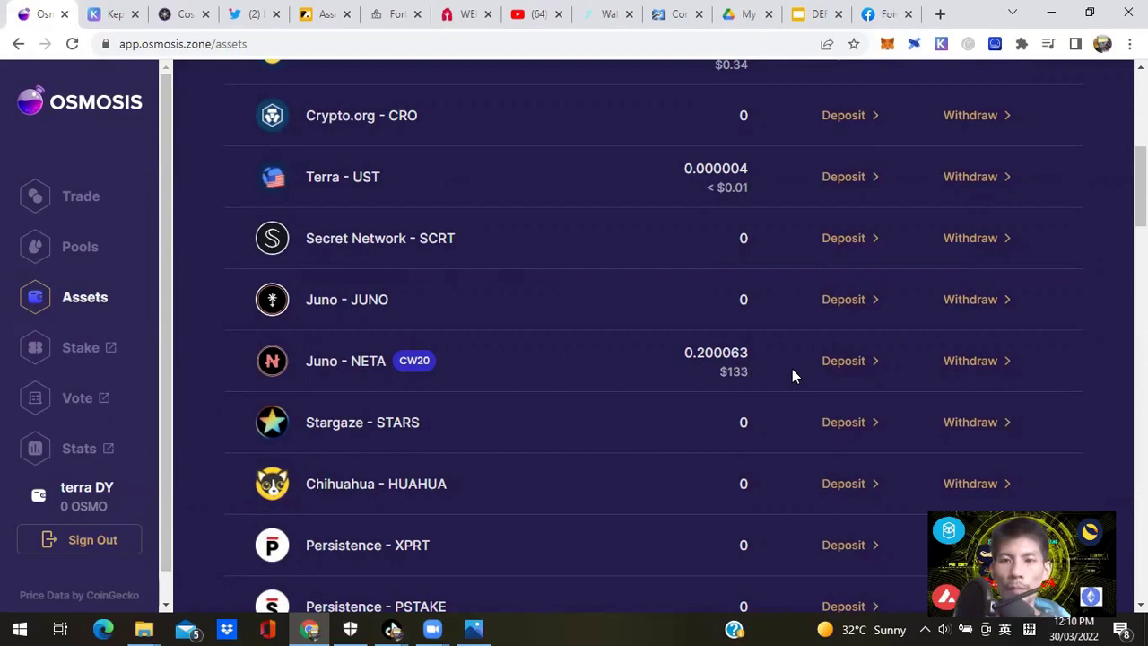
{"action": "left_click", "coordinate": [981, 362]}
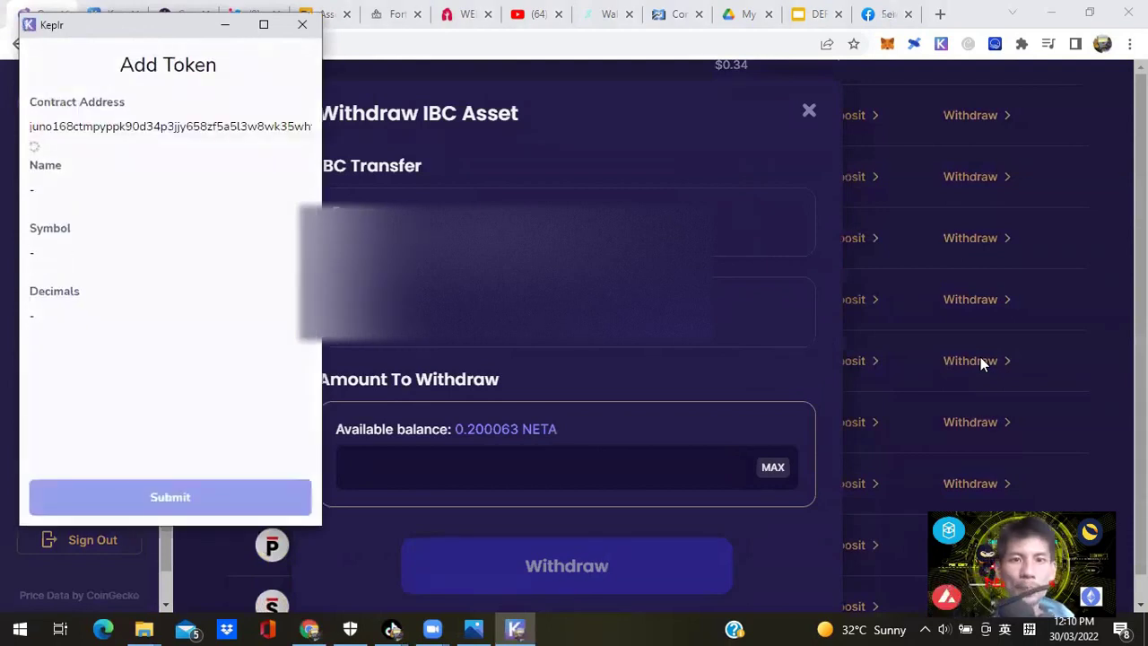
{"action": "left_click", "coordinate": [261, 497]}
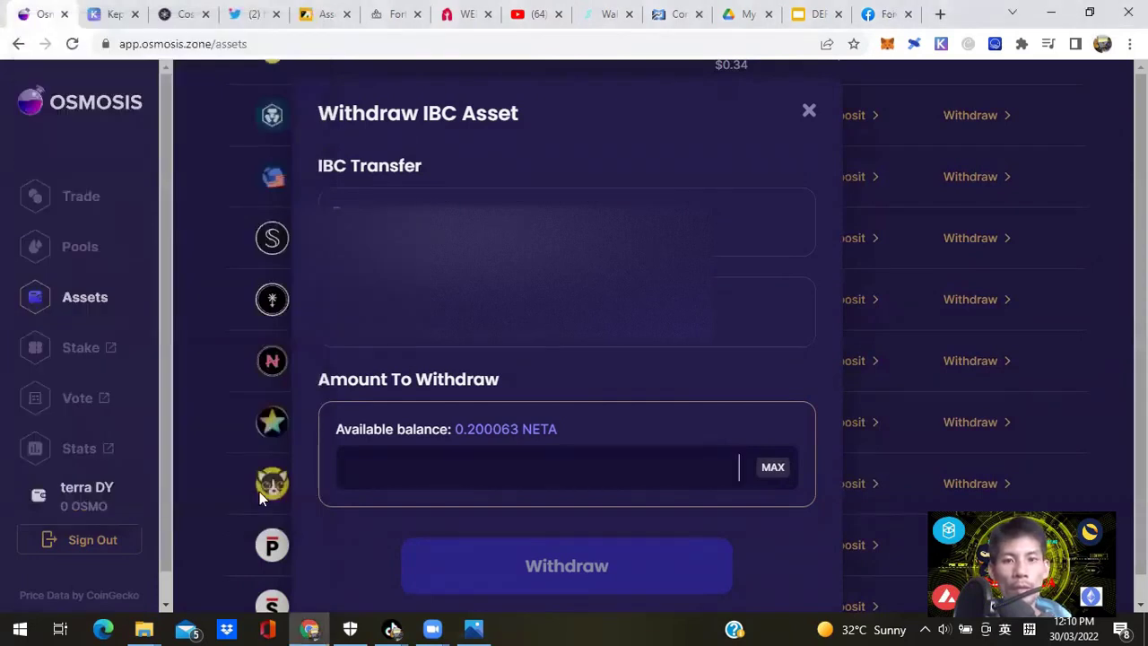
Withdraw the full 0.200063 NETA over IBC, approve it in Keplr with the Low fee and dismiss the transaction notifications.
{"action": "left_click", "coordinate": [783, 475]}
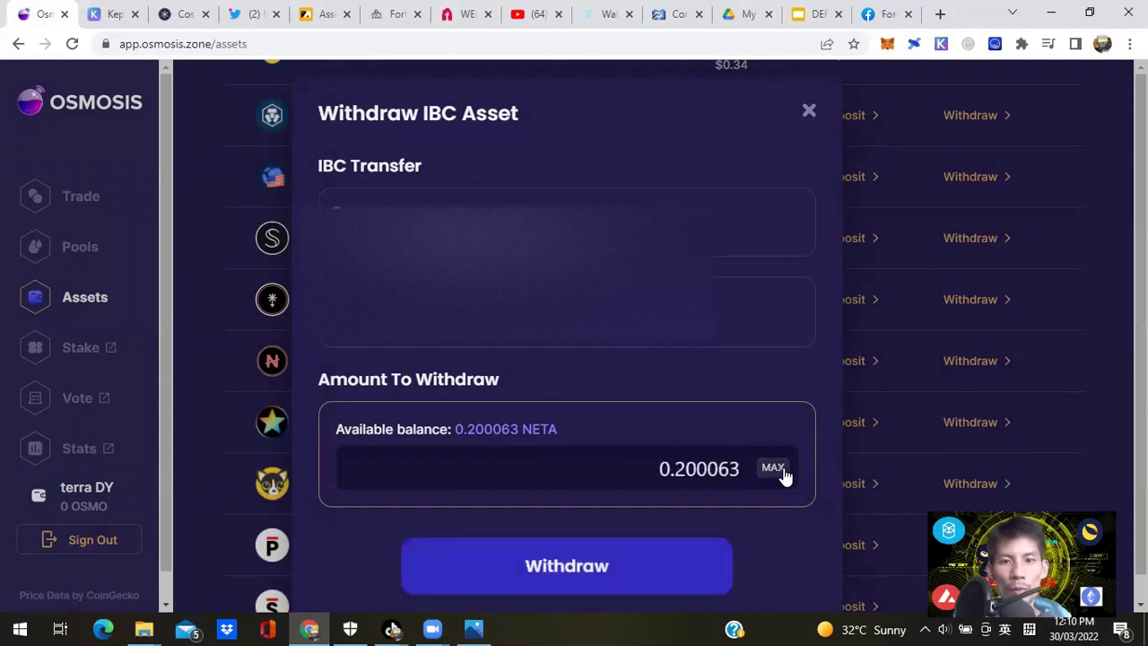
{"action": "left_click", "coordinate": [588, 579]}
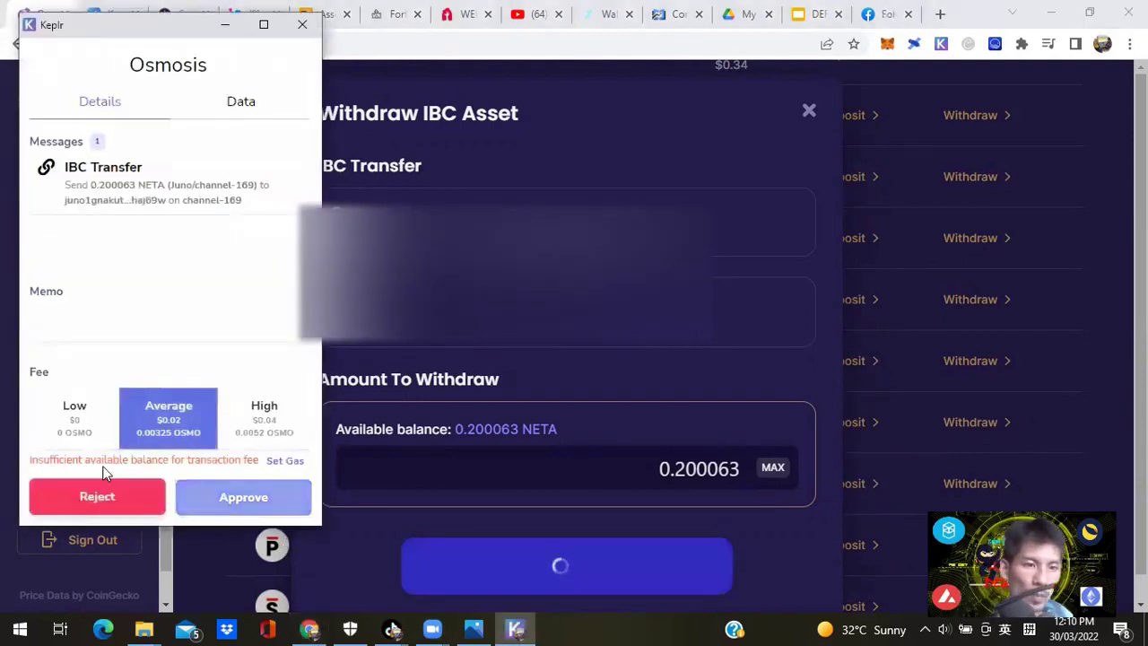
{"action": "left_click", "coordinate": [95, 425]}
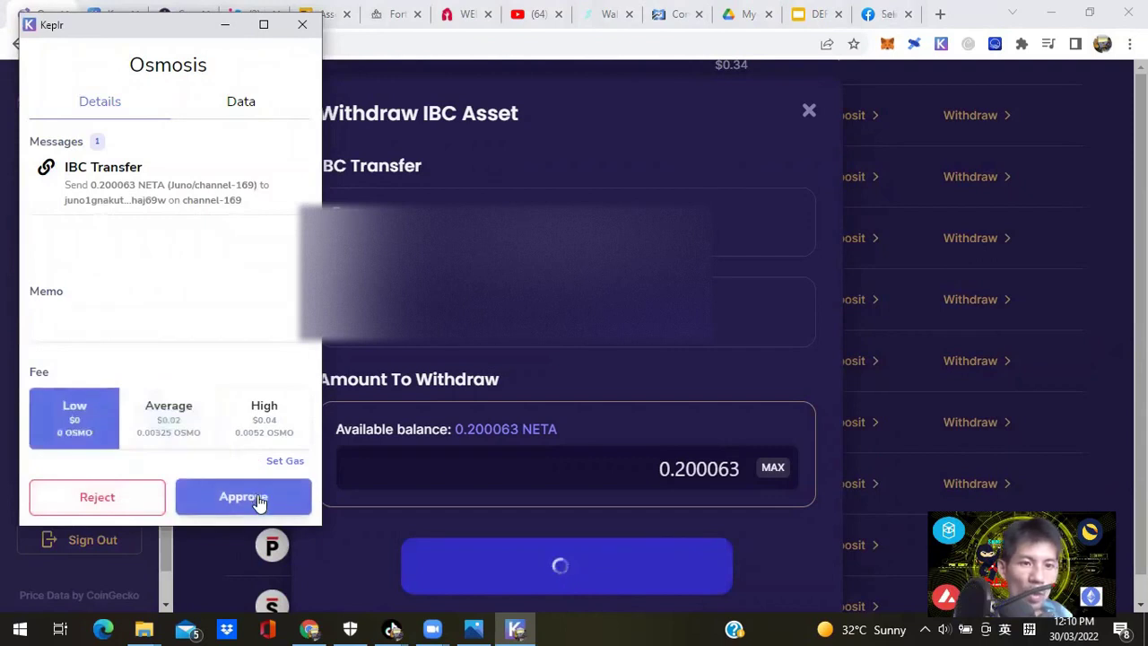
{"action": "left_click", "coordinate": [260, 498]}
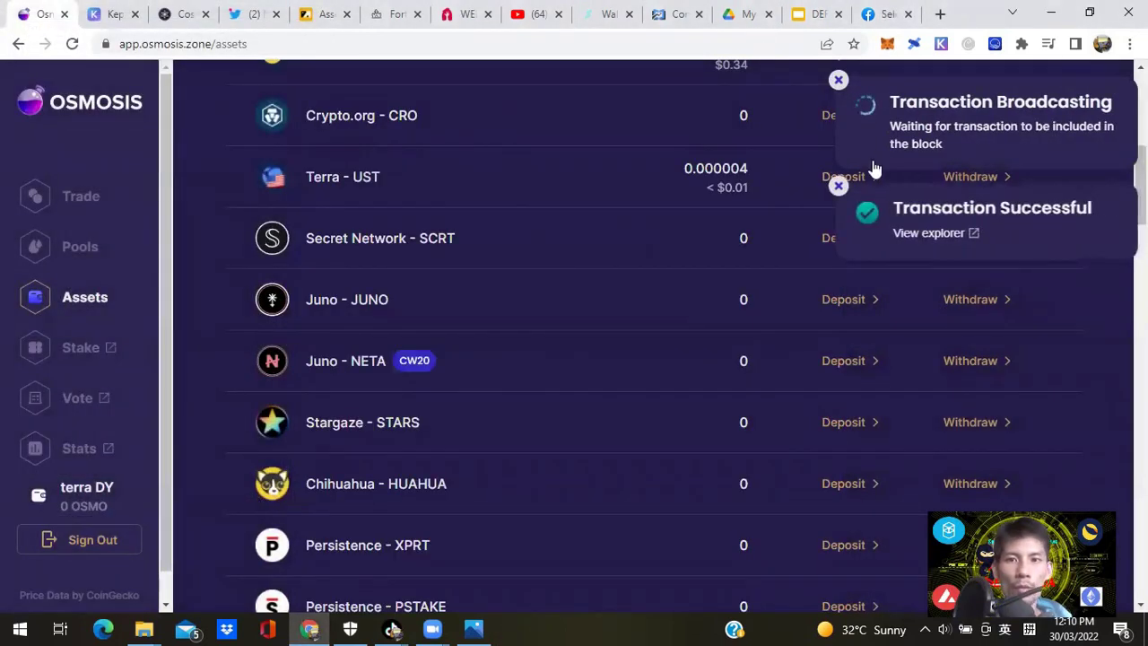
{"action": "left_click", "coordinate": [838, 186]}
{"action": "left_click", "coordinate": [836, 81]}
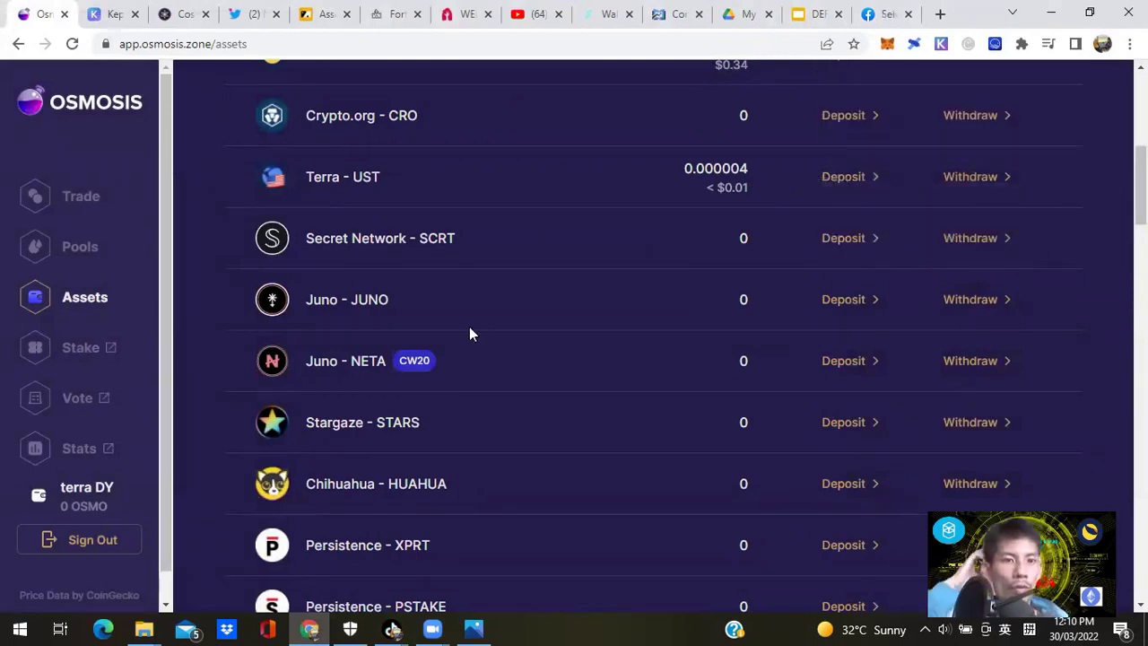
Switch to the Keplr wallet dashboard, reload it and open the Juno staking page.
{"action": "left_click", "coordinate": [103, 14]}
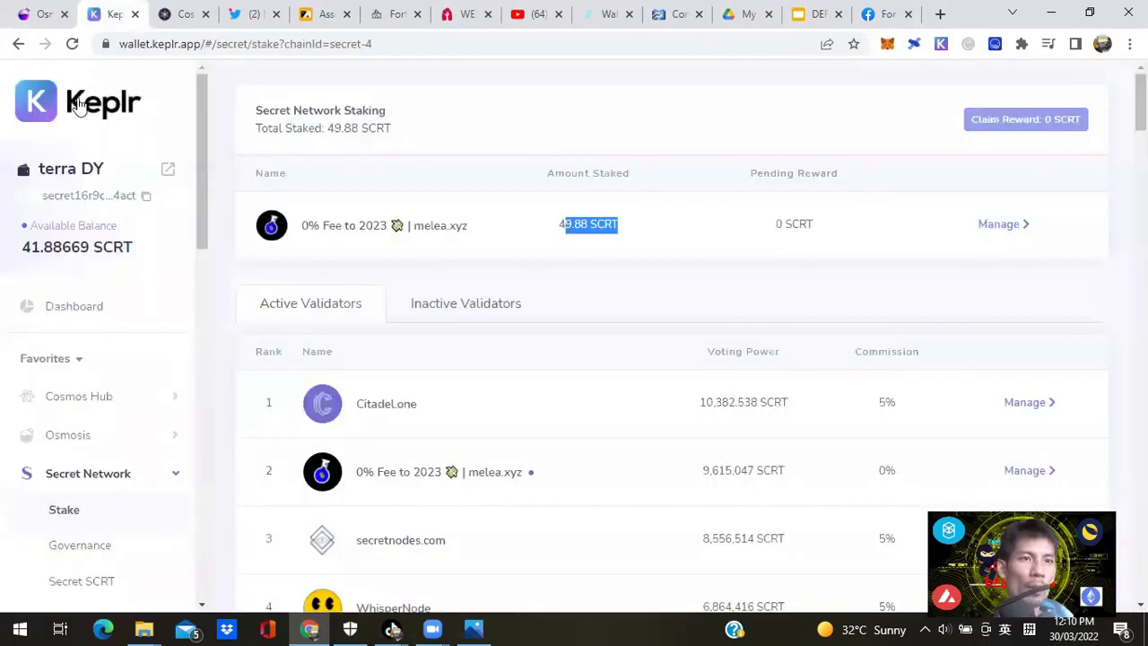
{"action": "left_click", "coordinate": [75, 44]}
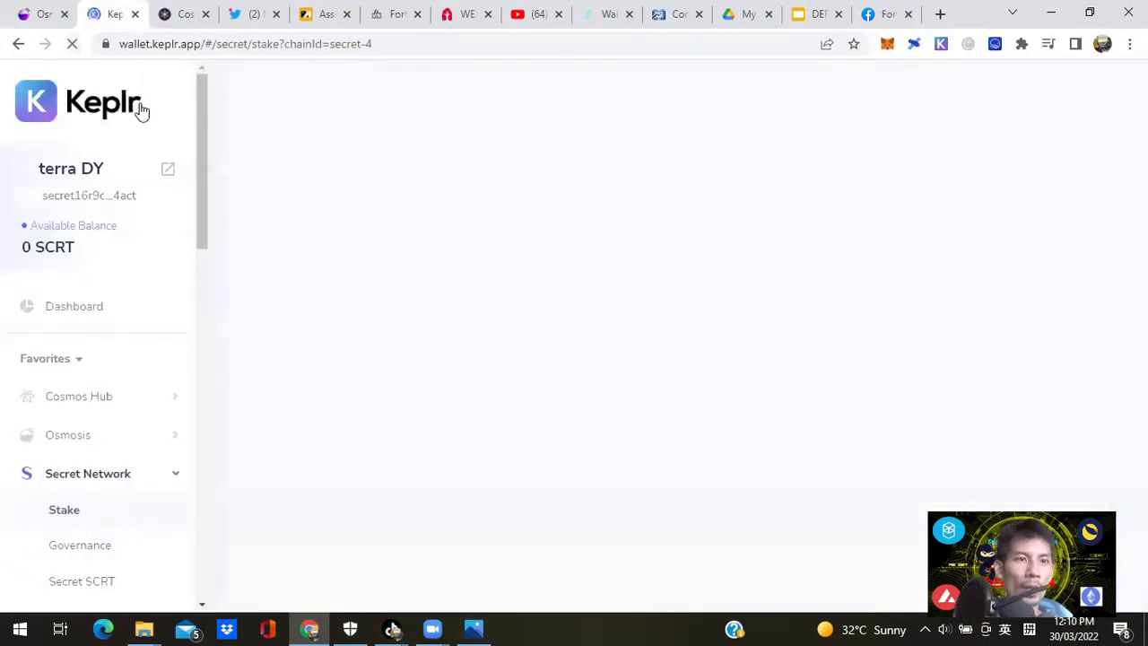
{"action": "left_click_drag", "start_coordinate": [201, 119], "coordinate": [192, 256]}
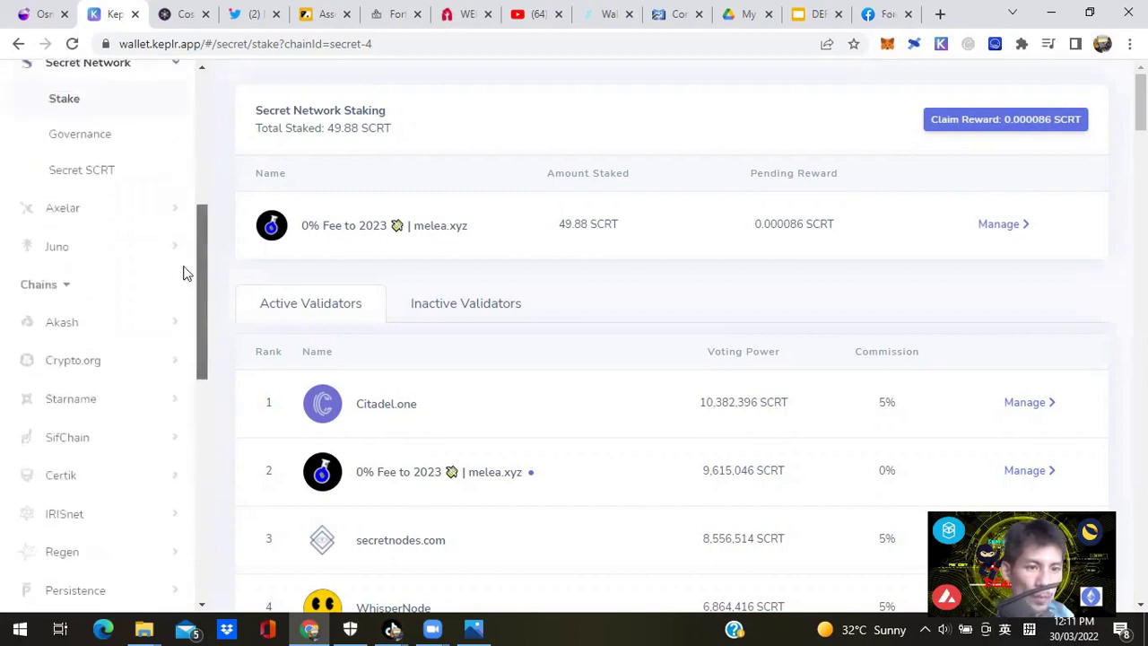
{"action": "left_click_drag", "start_coordinate": [198, 304], "coordinate": [200, 286]}
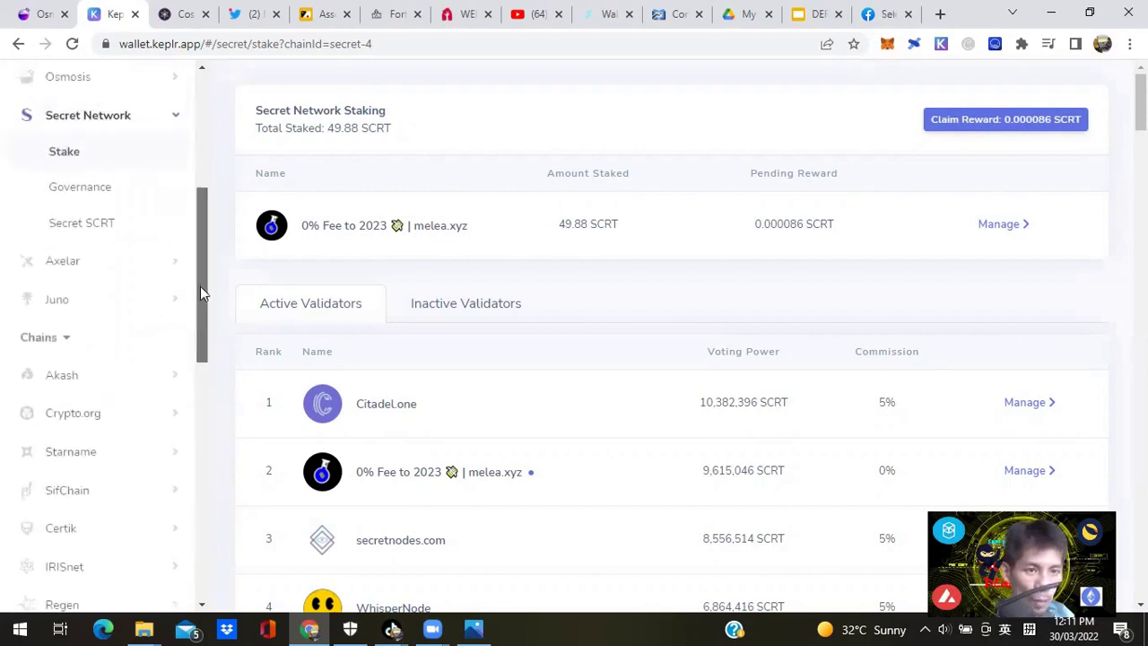
{"action": "left_click", "coordinate": [84, 300]}
{"action": "left_click", "coordinate": [74, 346]}
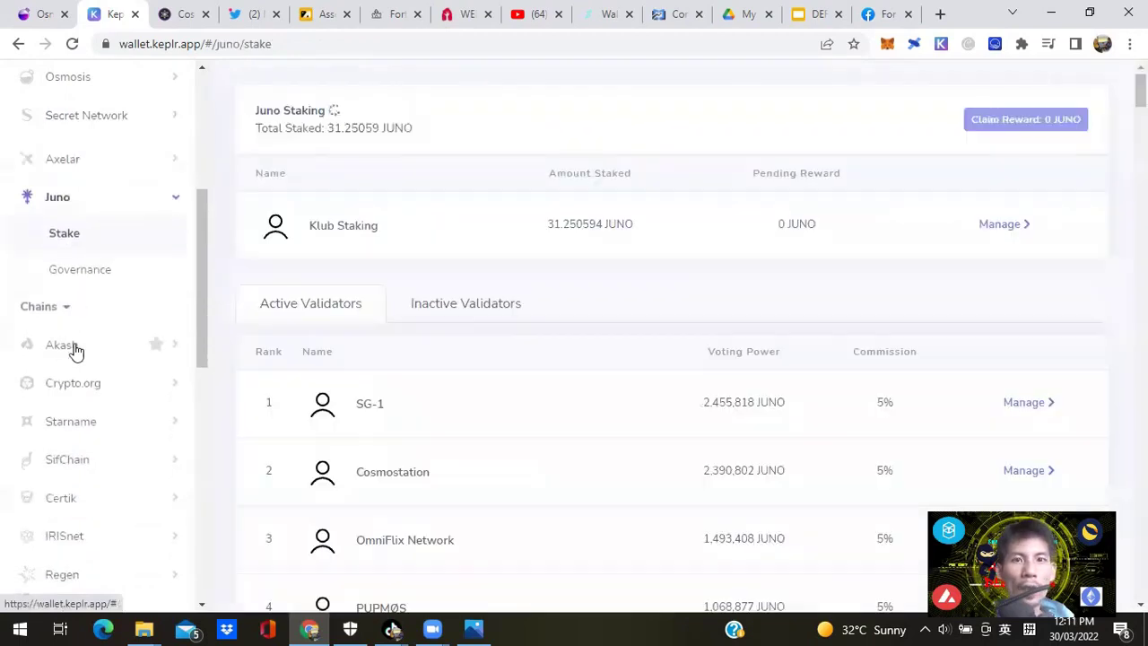
Check the JUNO balance available for delegation to Klub Staking and close the dialog without delegating.
{"action": "left_click", "coordinate": [1004, 230]}
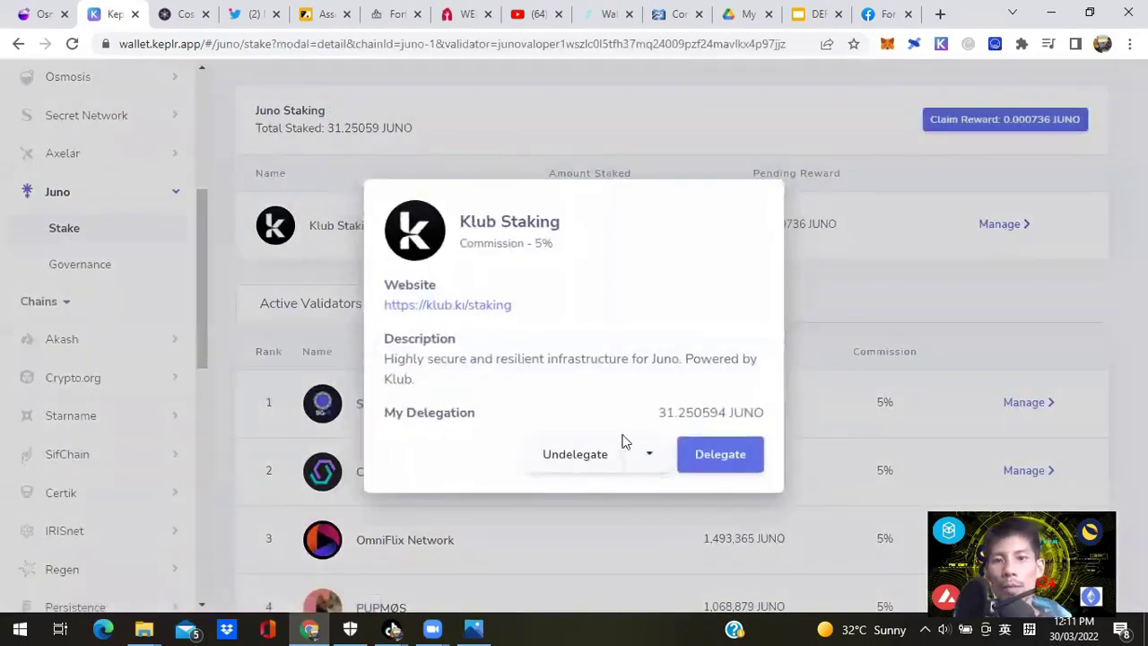
{"action": "left_click", "coordinate": [722, 455]}
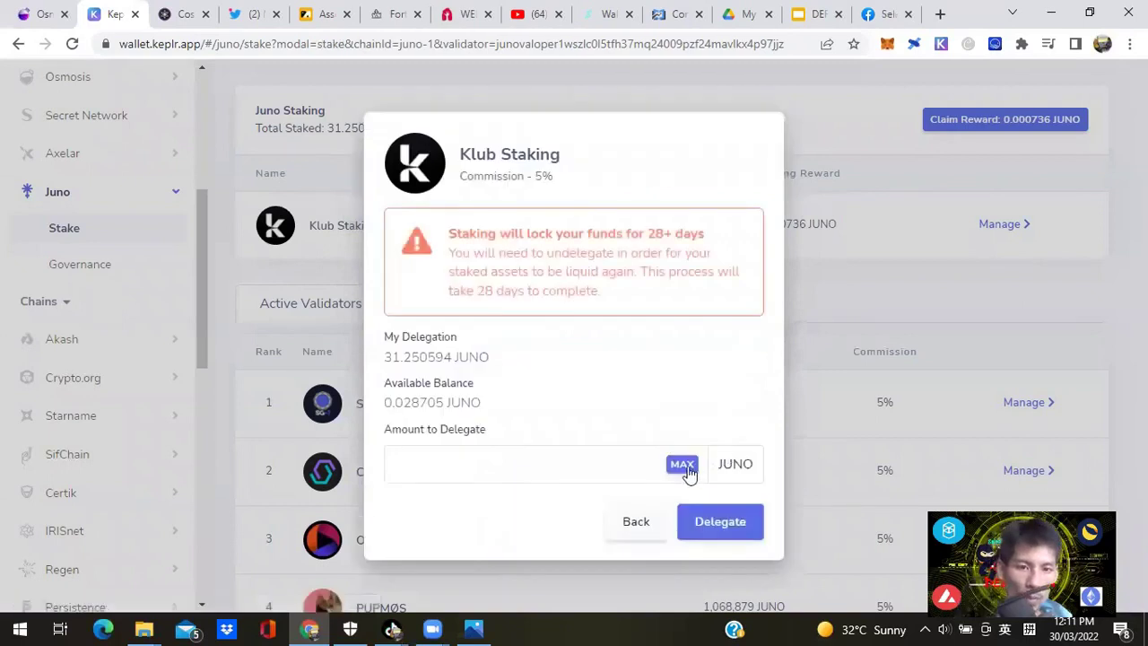
{"action": "left_click", "coordinate": [637, 532]}
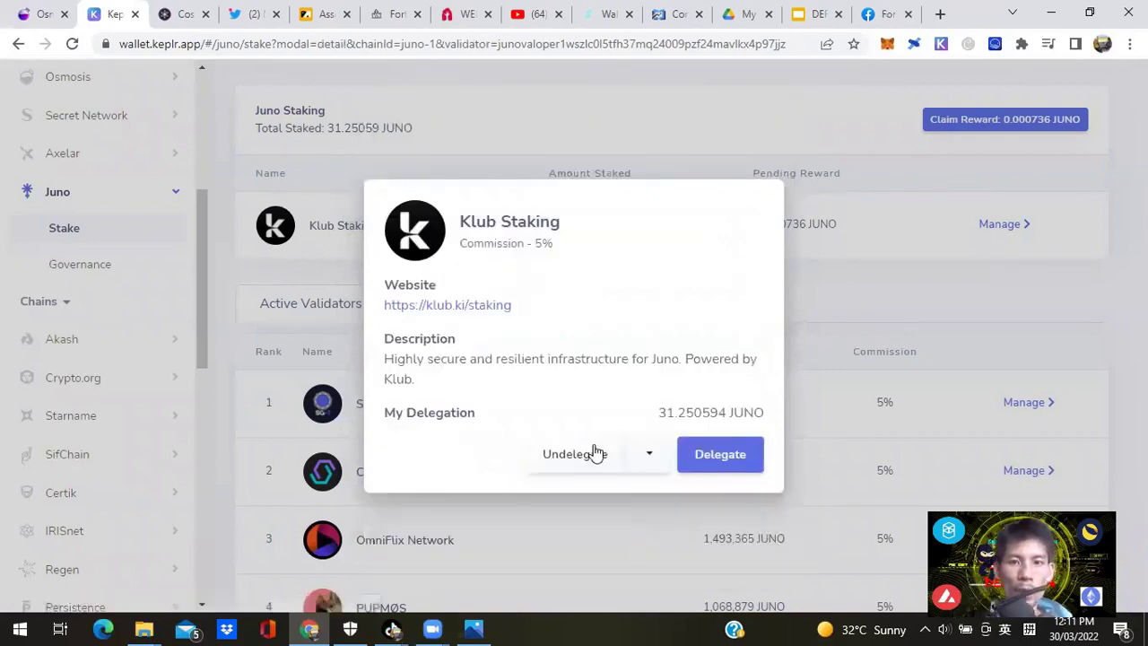
{"action": "left_click", "coordinate": [902, 277]}
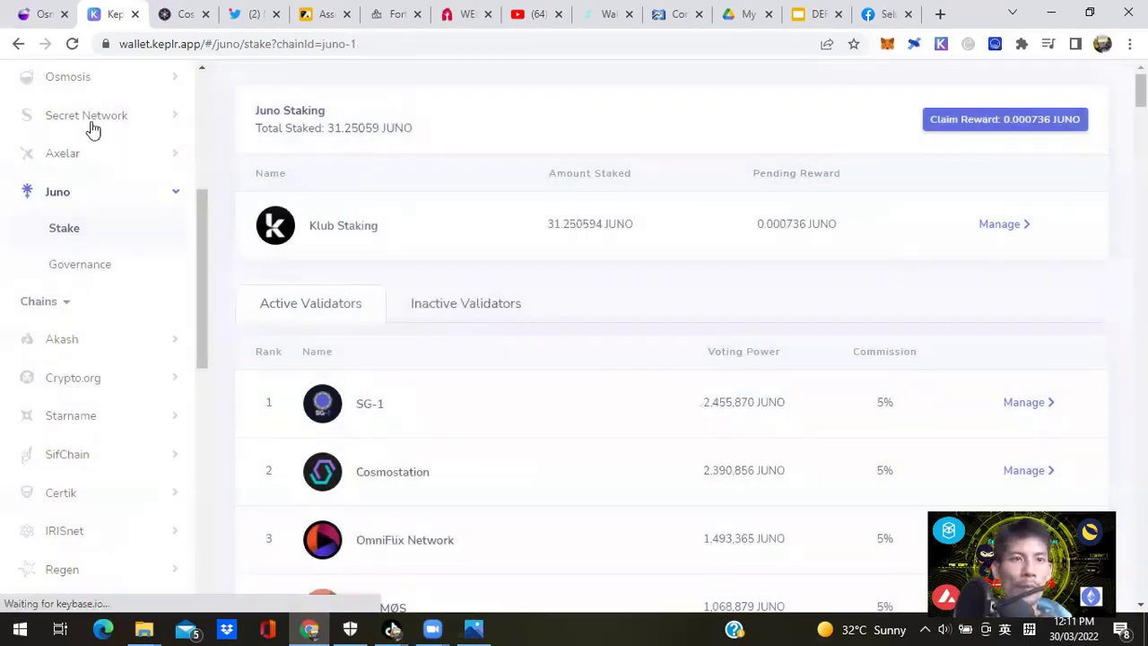
Return to Osmosis, dismiss the IBC transfer notification and go back to the ATOM swap page.
{"action": "left_click", "coordinate": [40, 14]}
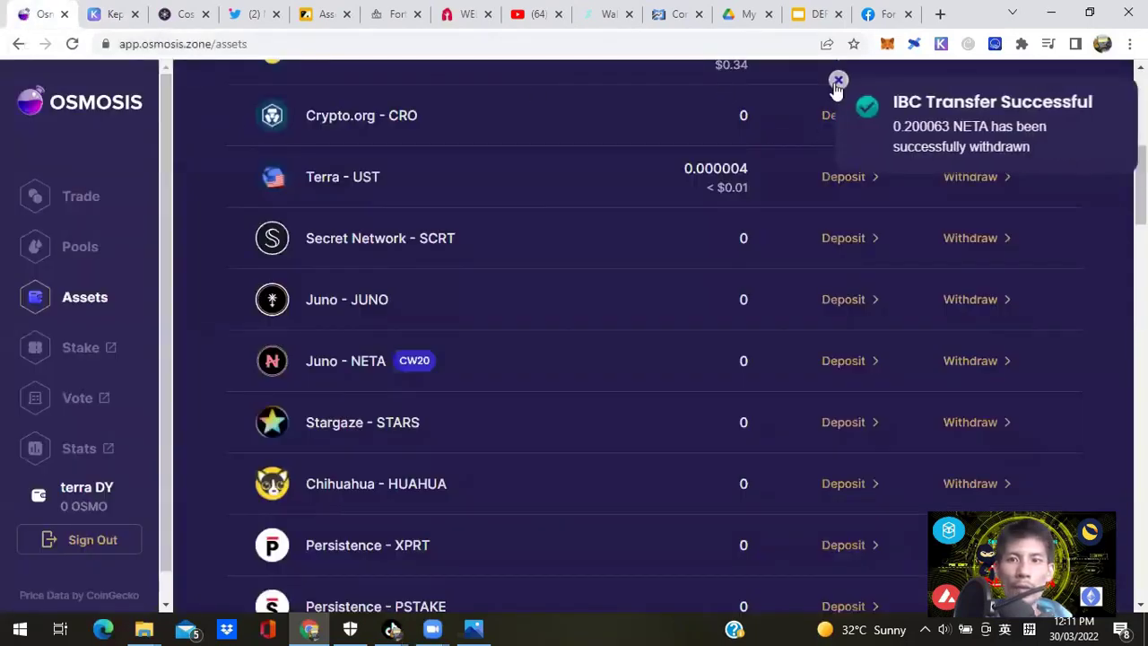
{"action": "left_click", "coordinate": [837, 81]}
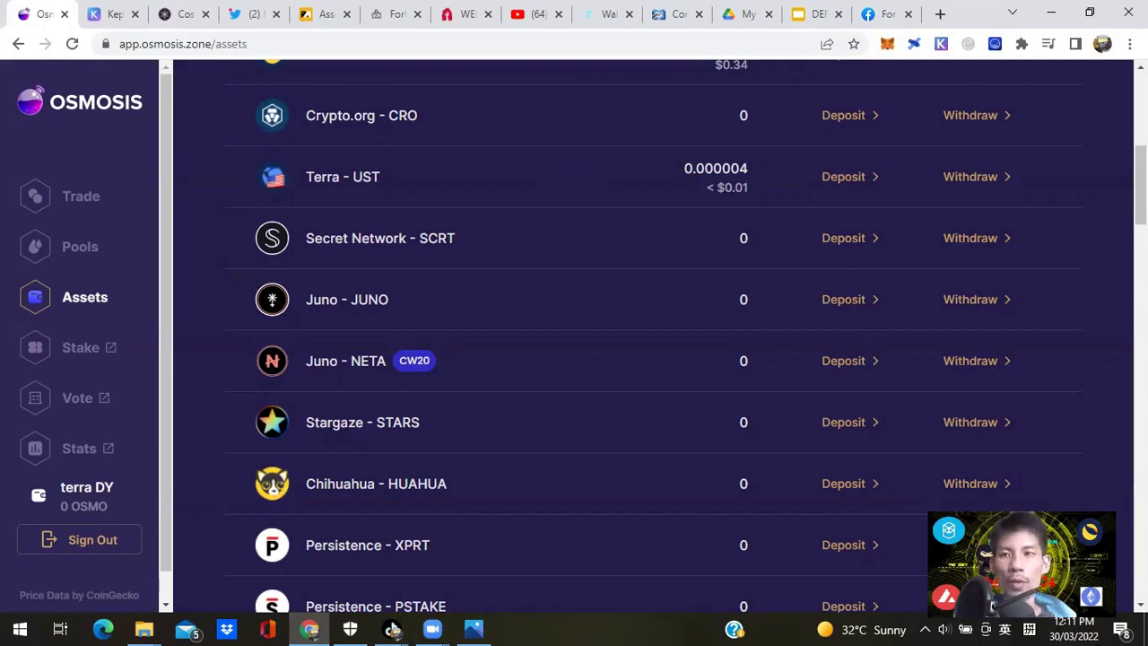
{"action": "key", "text": "alt+Left"}
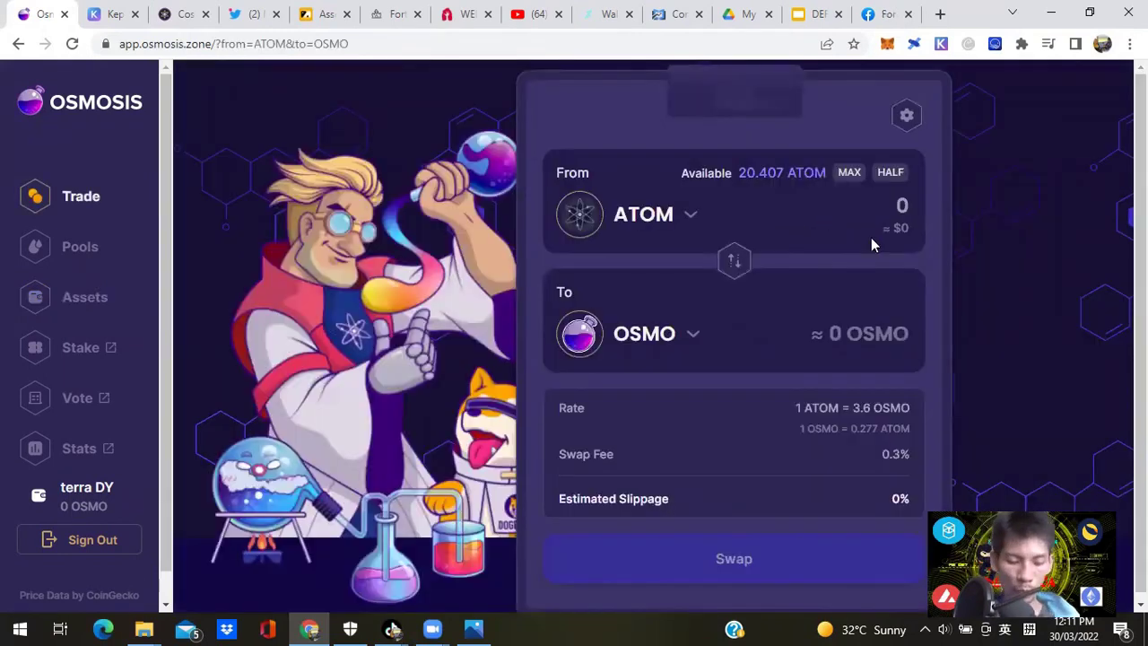
Switch to cosmosairdrops.io and look through the upcoming airdrops for further tokens required for staking and their snapshot dates.
{"action": "left_click", "coordinate": [183, 14]}
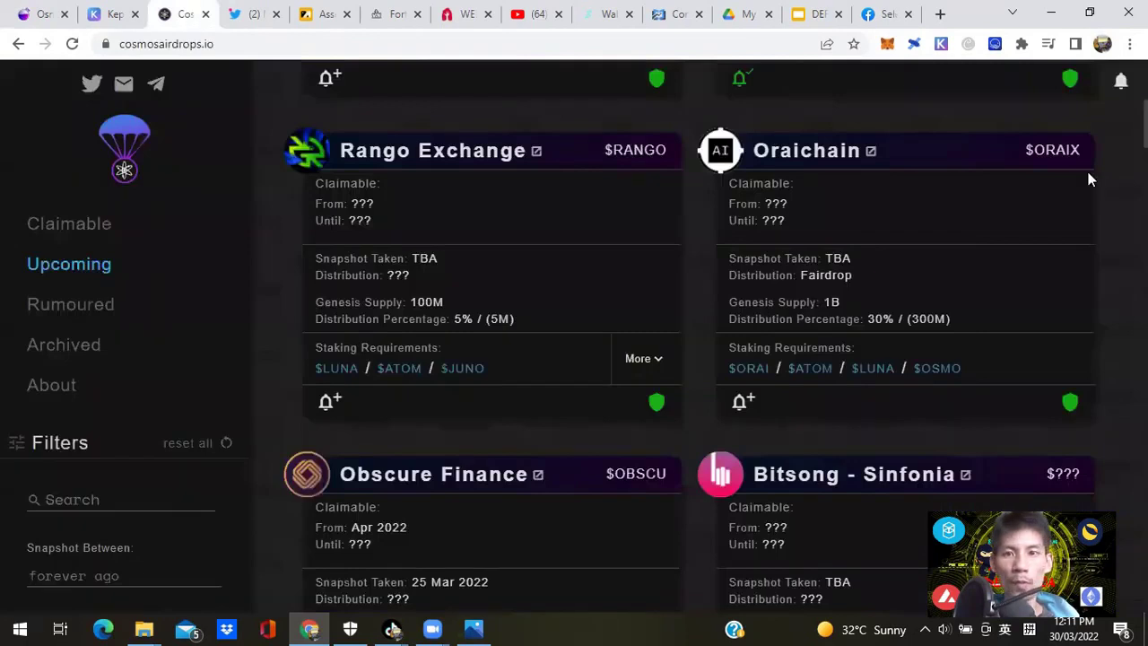
{"action": "scroll", "coordinate": [691, 335], "scroll_direction": "up", "scroll_amount": 5}
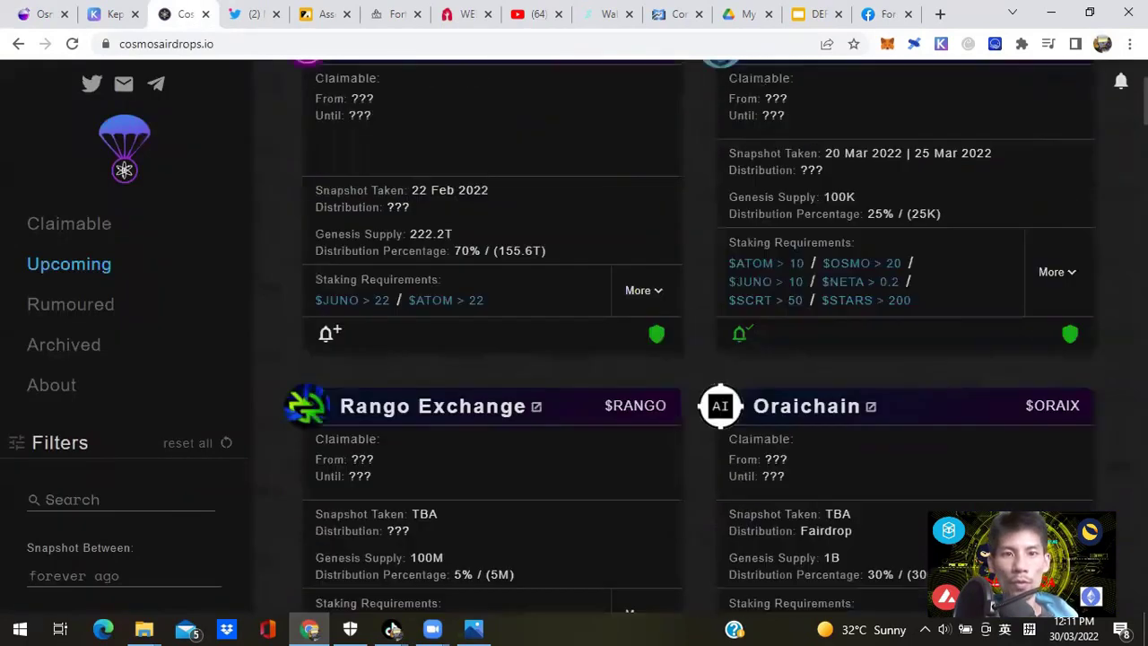
{"action": "scroll", "coordinate": [690, 335], "scroll_direction": "down", "scroll_amount": 12}
{"action": "scroll", "coordinate": [691, 335], "scroll_direction": "down", "scroll_amount": 15}
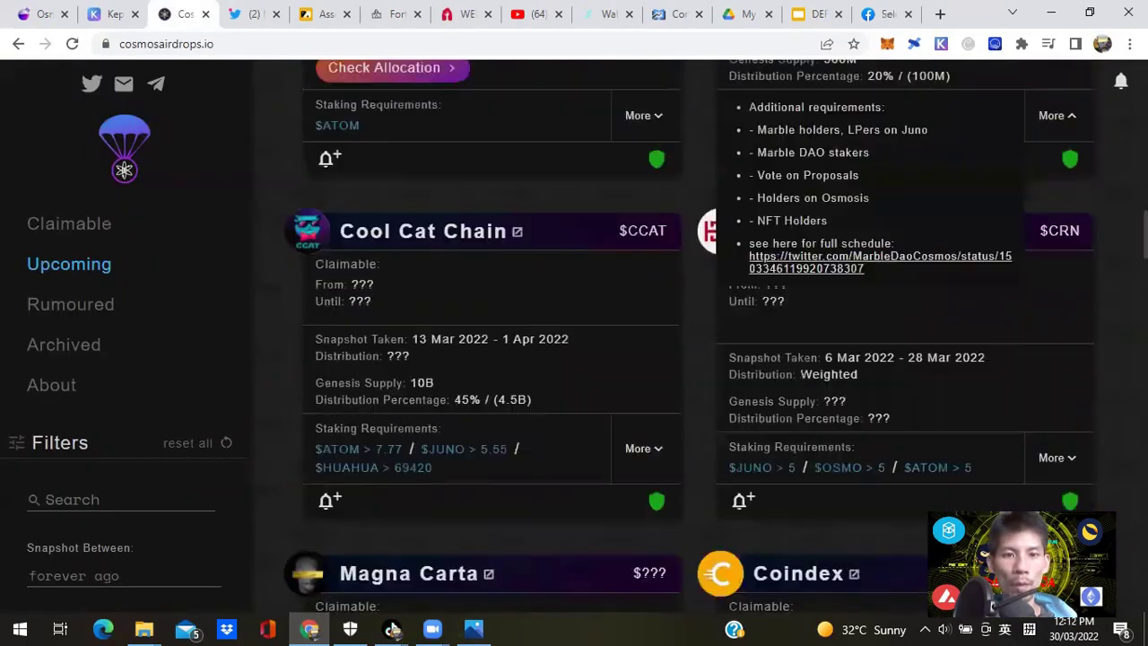
{"action": "scroll", "coordinate": [690, 335], "scroll_direction": "down", "scroll_amount": 4}
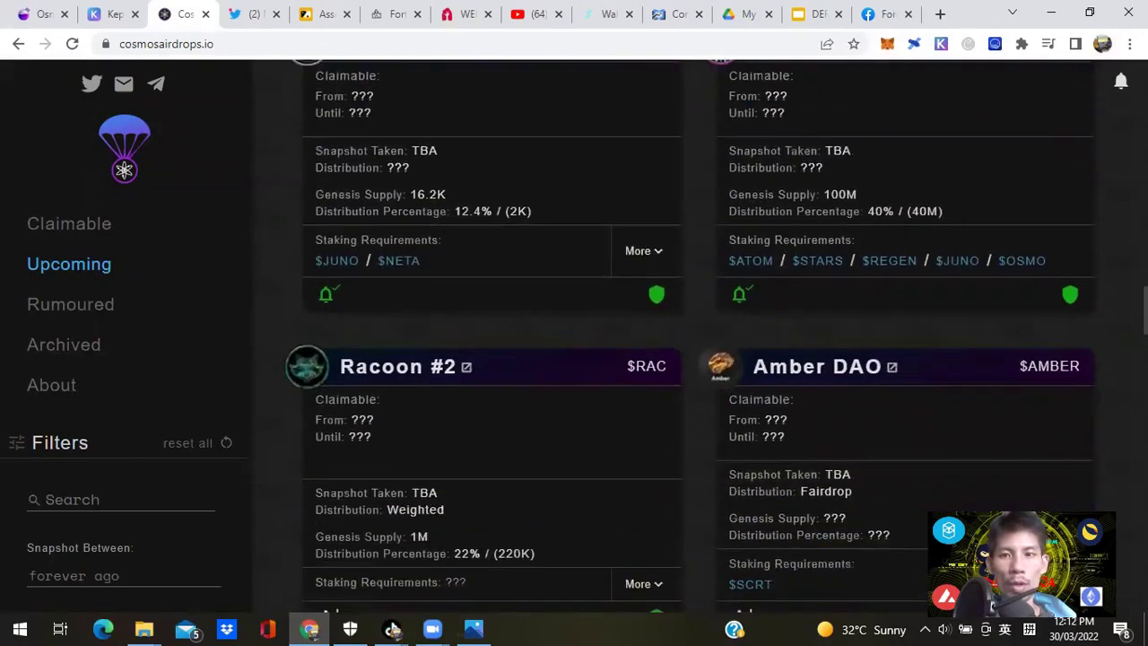
{"action": "scroll", "coordinate": [691, 336], "scroll_direction": "down", "scroll_amount": 6}
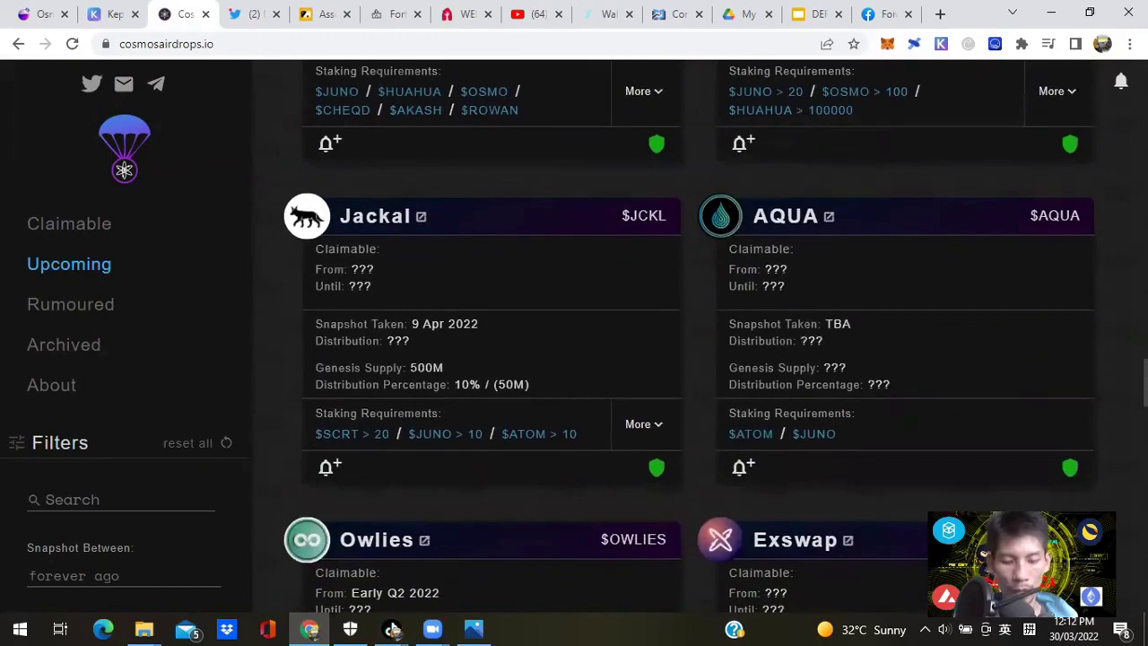
{"action": "scroll", "coordinate": [690, 335], "scroll_direction": "up", "scroll_amount": 2}
{"action": "scroll", "coordinate": [690, 336], "scroll_direction": "up", "scroll_amount": 15}
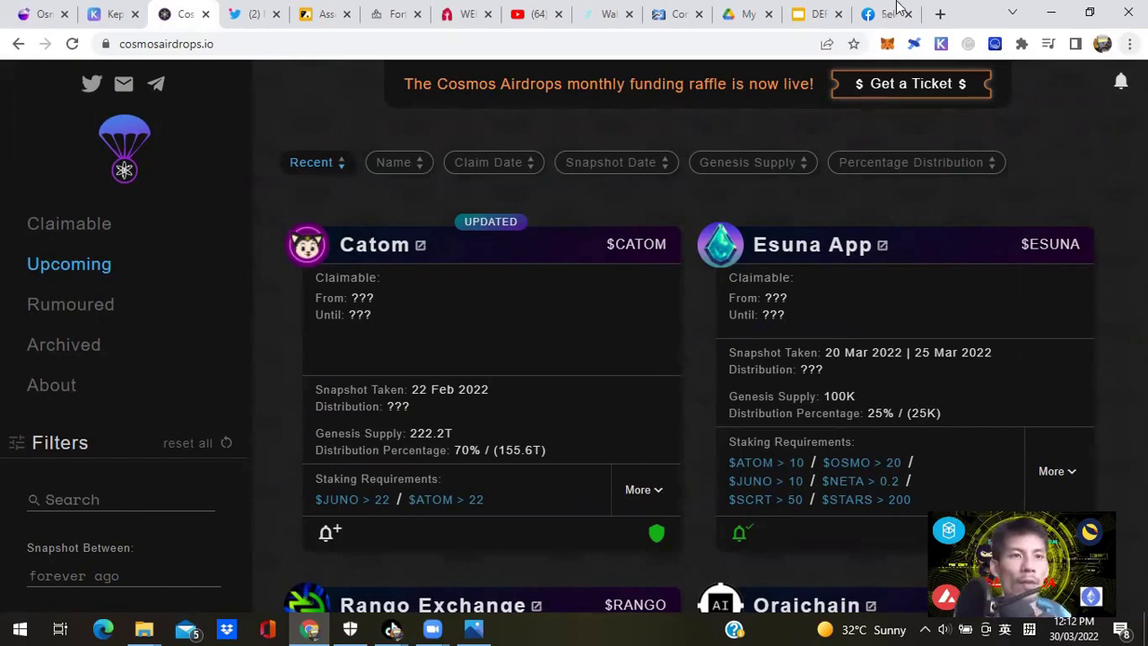
Set up an Osmosis swap of 3.65 ATOM to HUAHUA.
{"action": "left_click", "coordinate": [40, 13]}
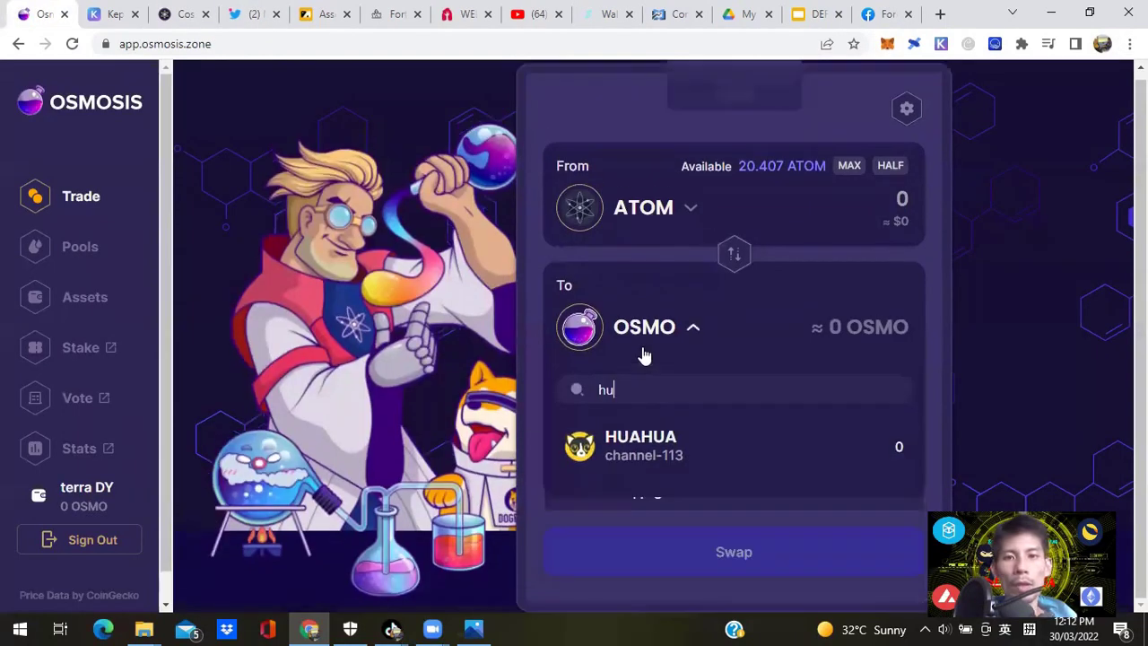
{"action": "left_click", "coordinate": [700, 462]}
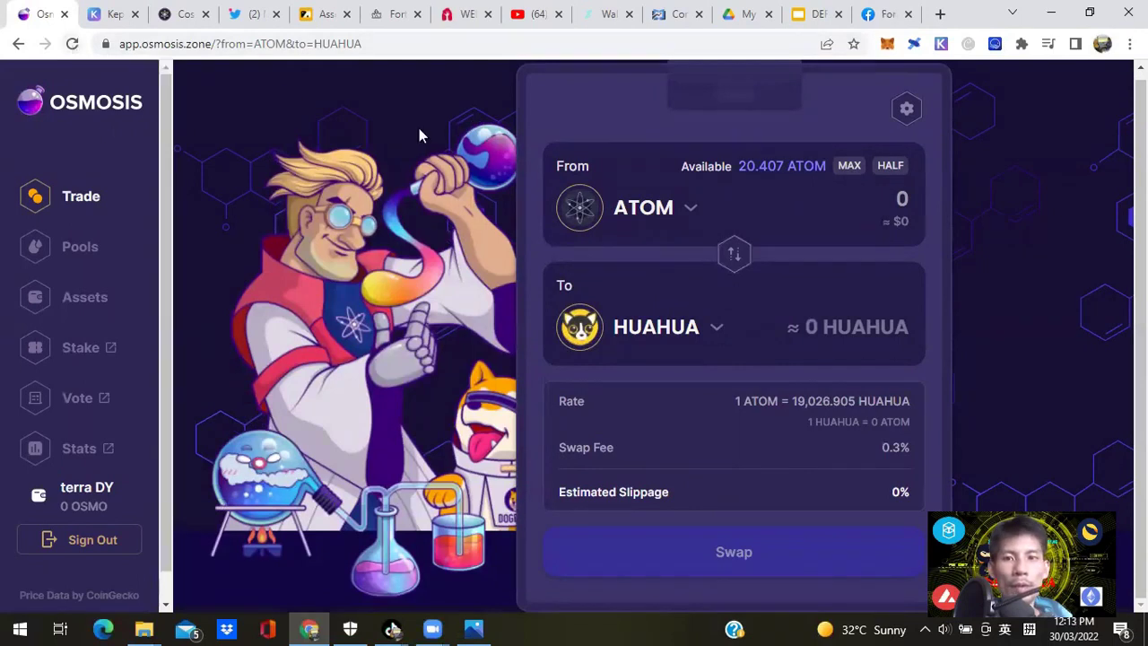
{"action": "left_click", "coordinate": [734, 210]}
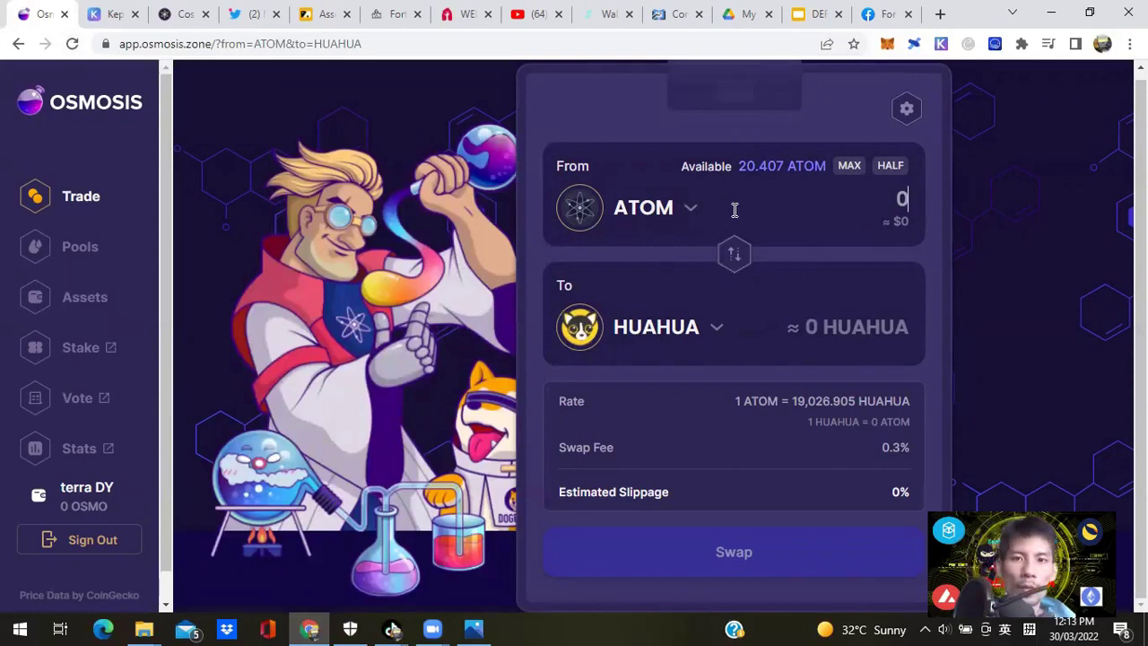
{"action": "type", "text": "3.65"}
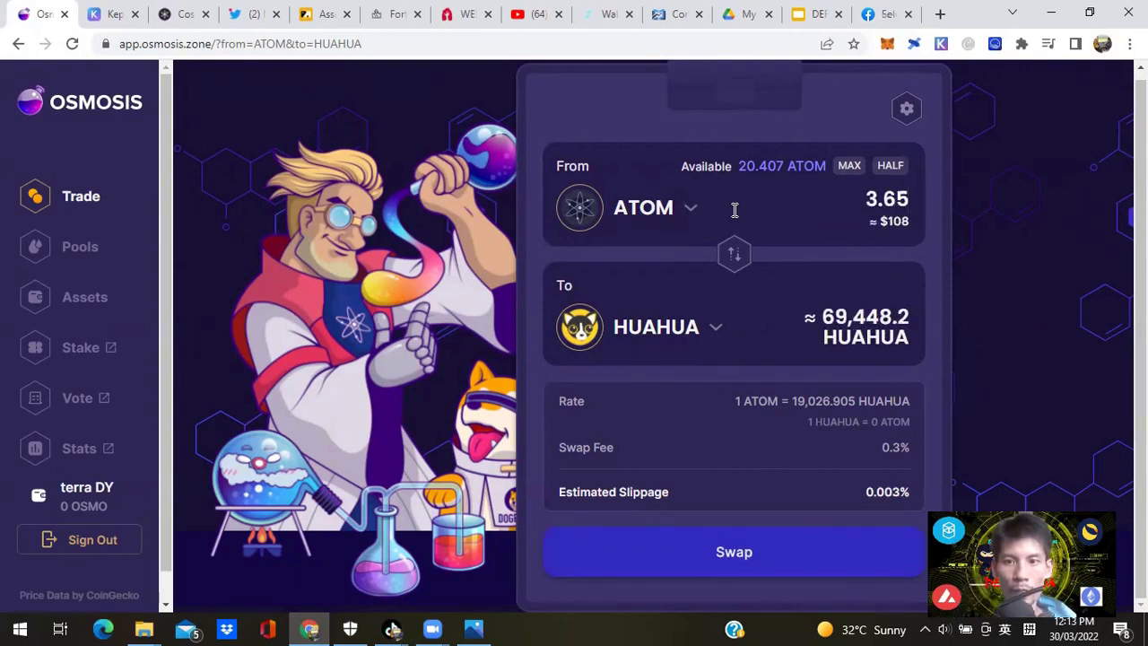
Check the Cool Cat Chain airdrop's snapshot dates, staking requirements and additional notes on cosmosairdrops.io, and return to the Osmosis swap.
{"action": "left_click", "coordinate": [180, 14]}
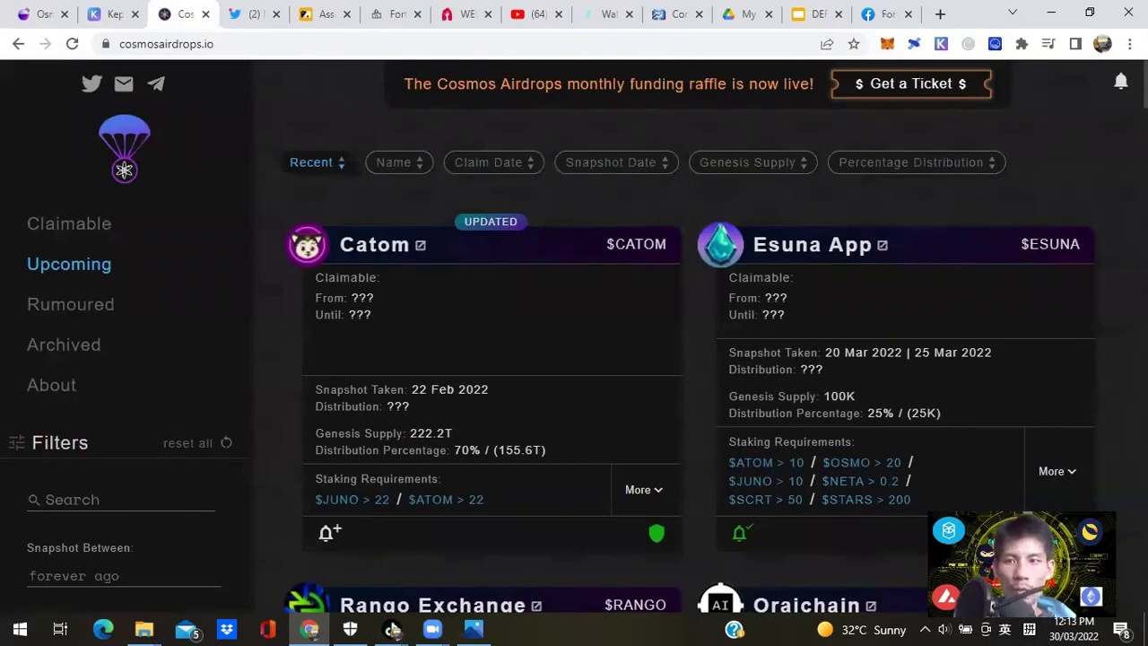
{"action": "scroll", "coordinate": [690, 337], "scroll_direction": "down", "scroll_amount": 10}
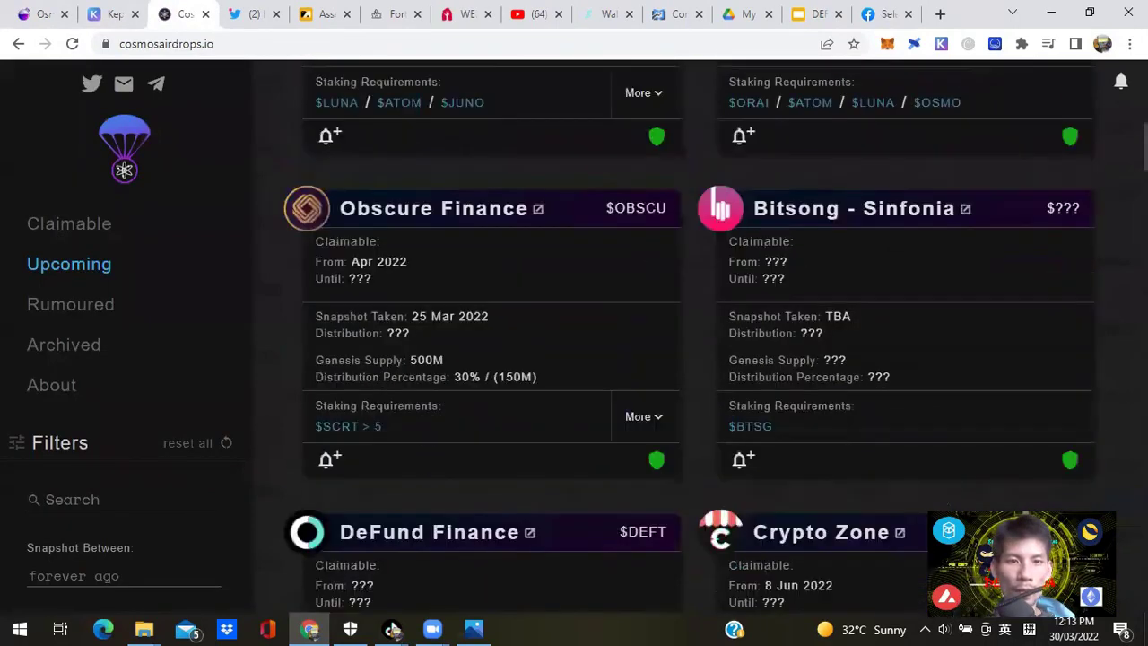
{"action": "scroll", "coordinate": [690, 337], "scroll_direction": "down", "scroll_amount": 2}
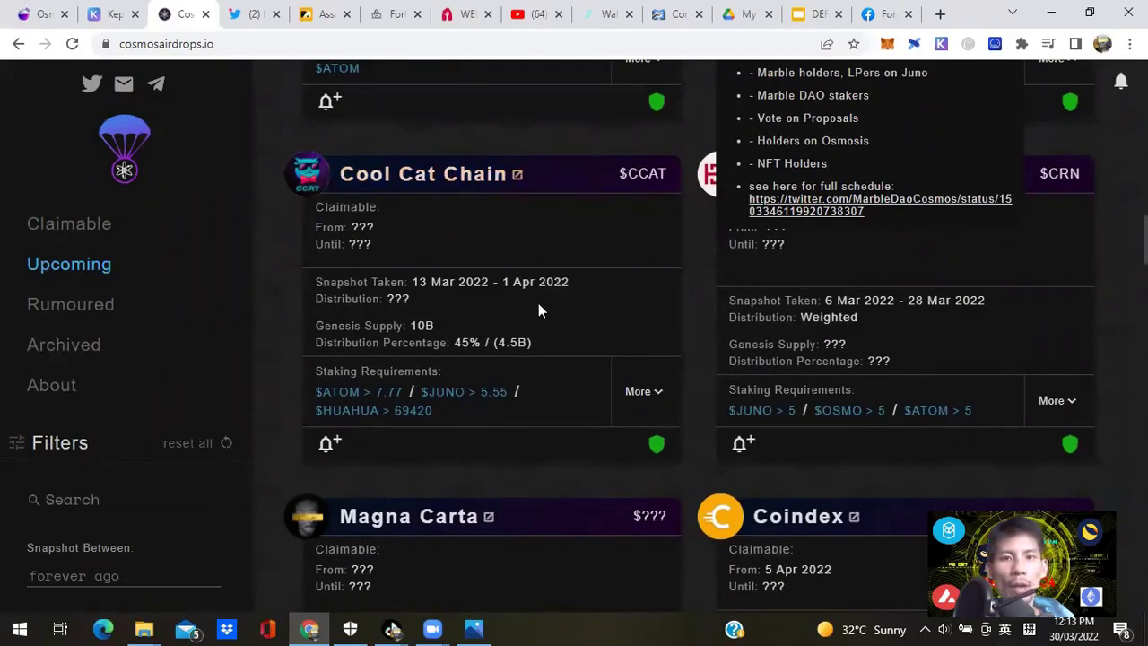
{"action": "left_click", "coordinate": [650, 394]}
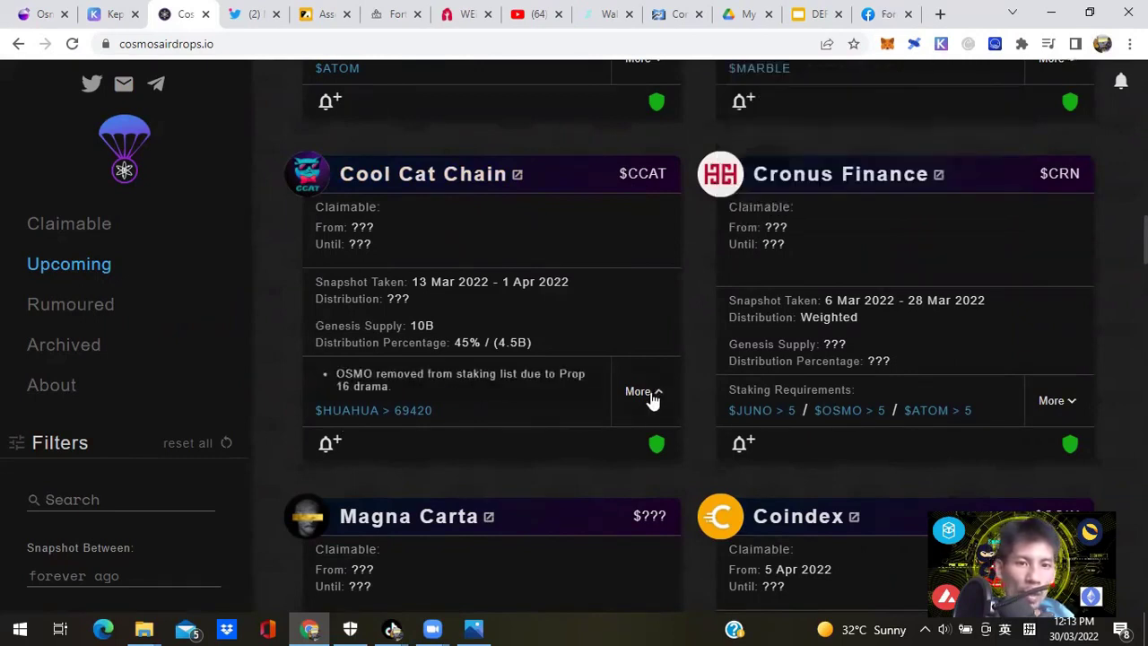
{"action": "left_click", "coordinate": [652, 397]}
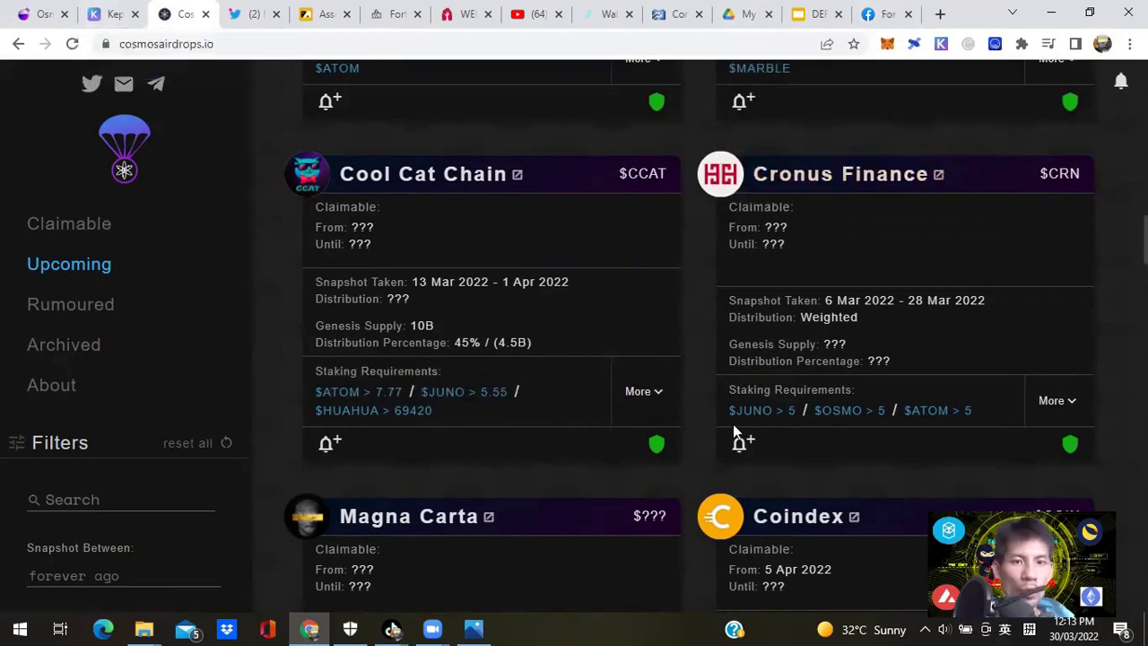
{"action": "left_click", "coordinate": [652, 397]}
{"action": "left_click", "coordinate": [652, 397]}
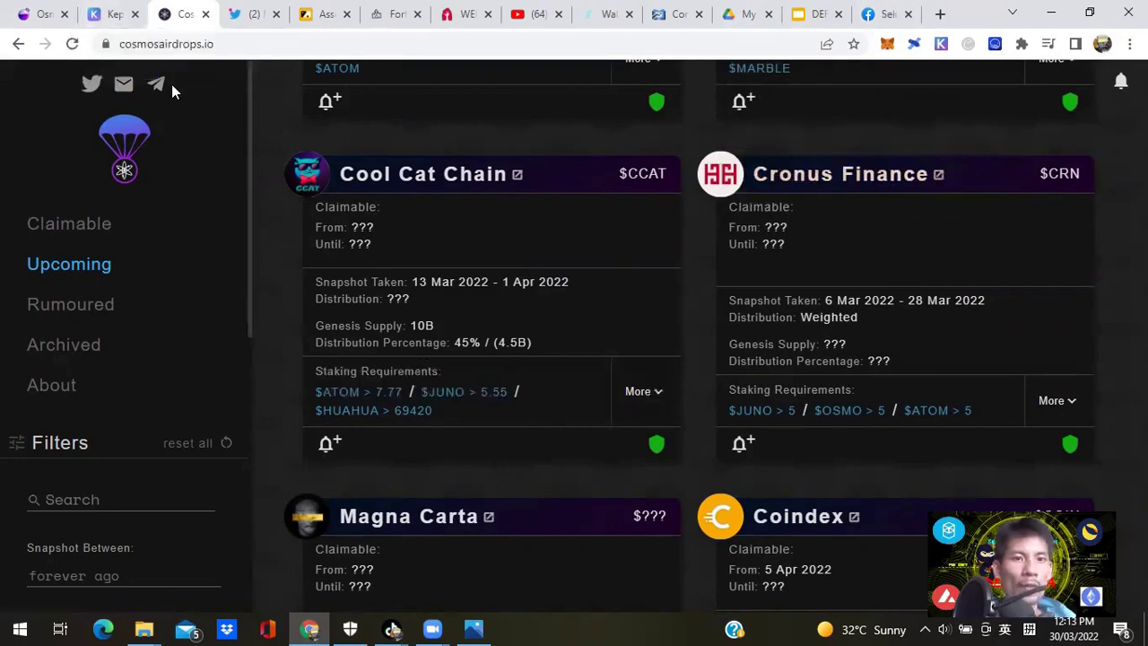
{"action": "left_click", "coordinate": [30, 16]}
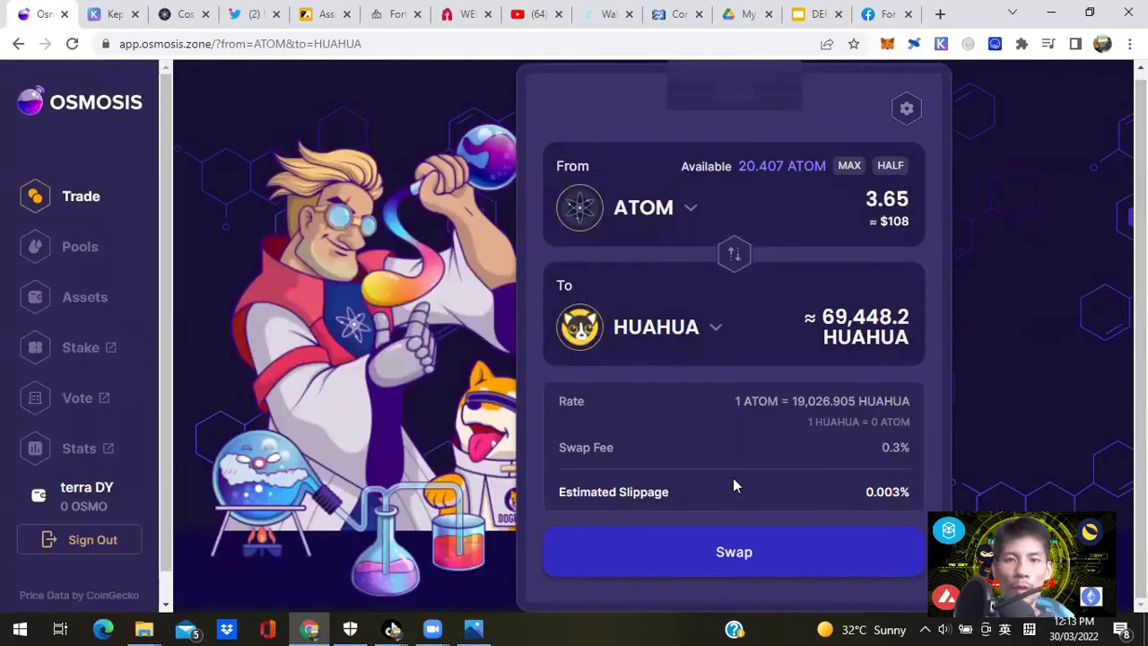
Swap 3.65 ATOM for HUAHUA and check the Chihuahua - HUAHUA balance in the asset list.
{"action": "left_click", "coordinate": [735, 556]}
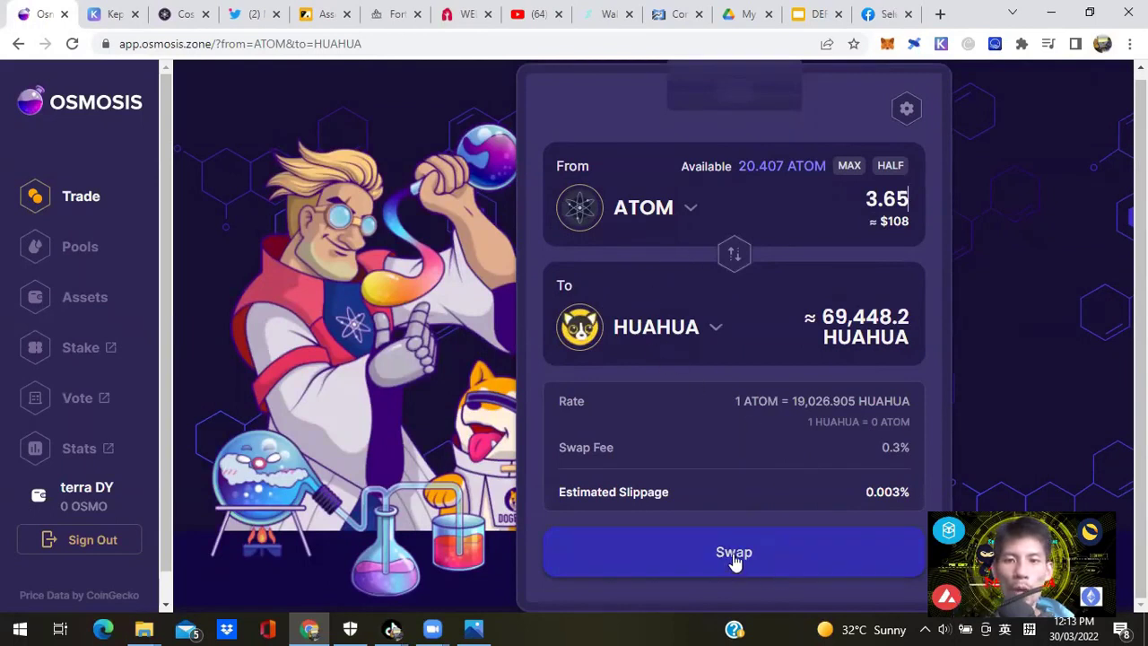
{"action": "left_click", "coordinate": [79, 296]}
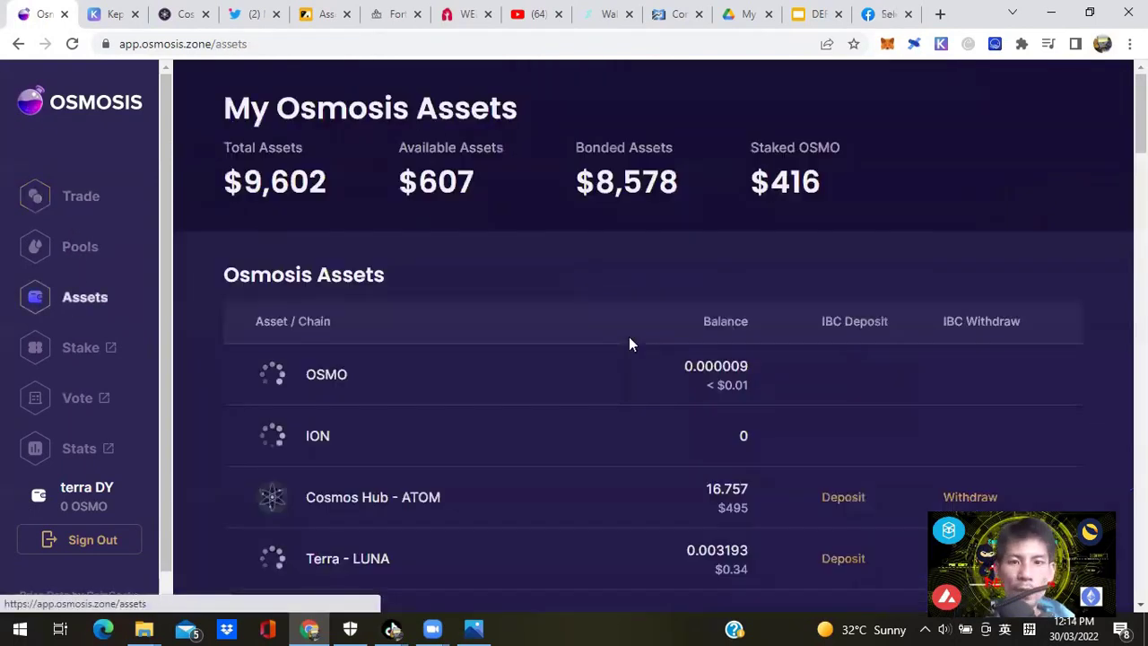
{"action": "scroll", "coordinate": [654, 340], "scroll_direction": "down", "scroll_amount": 6}
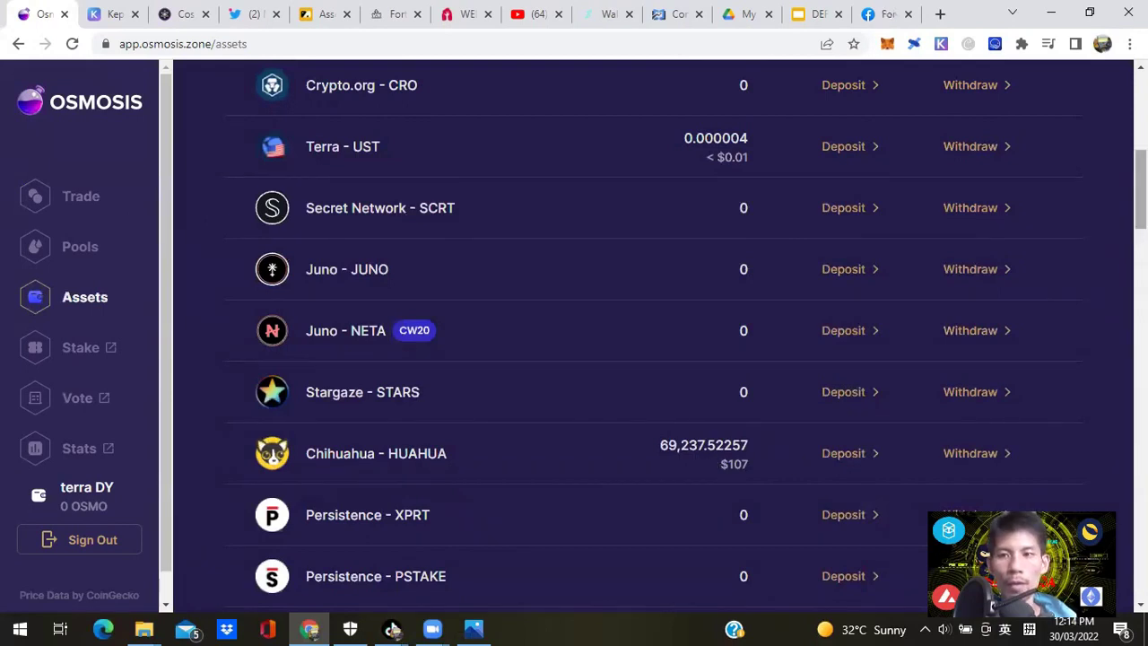
{"action": "scroll", "coordinate": [654, 338], "scroll_direction": "up", "scroll_amount": 6}
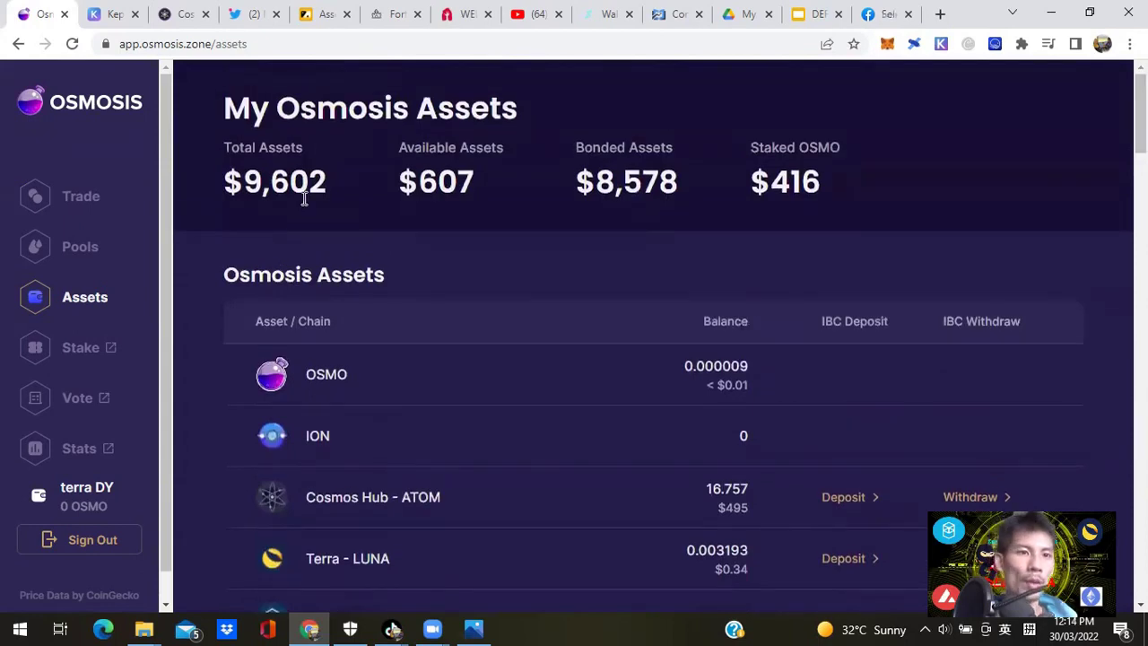
Return to the ATOM to HUAHUA trade form and dismiss the transaction notification.
{"action": "left_click", "coordinate": [81, 196]}
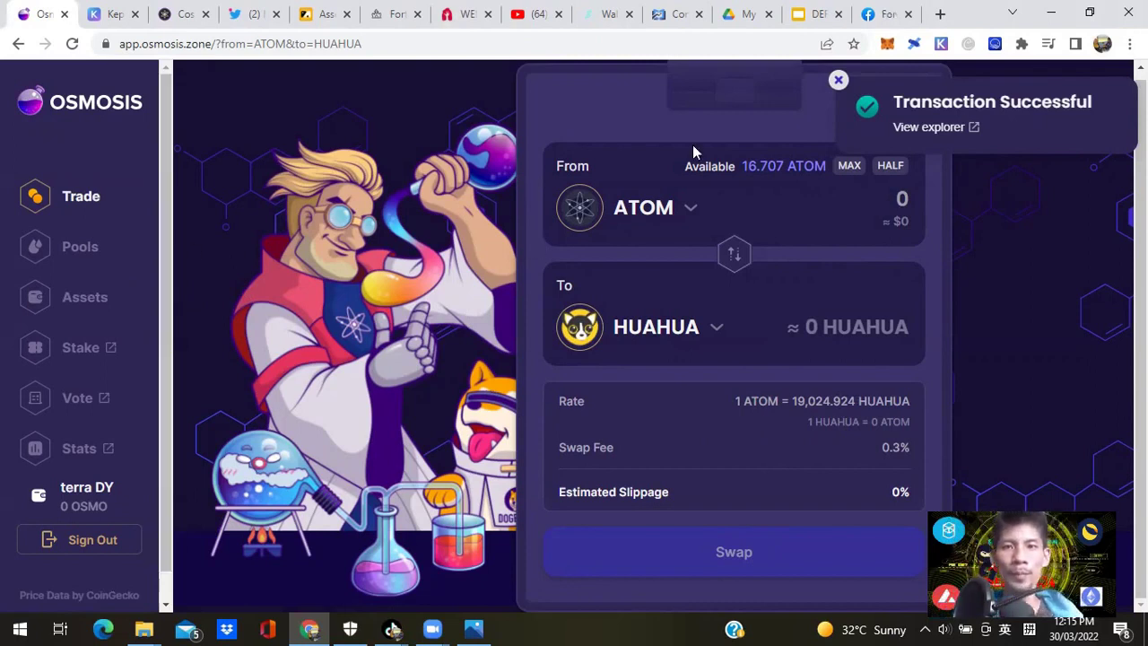
{"action": "left_click", "coordinate": [837, 81]}
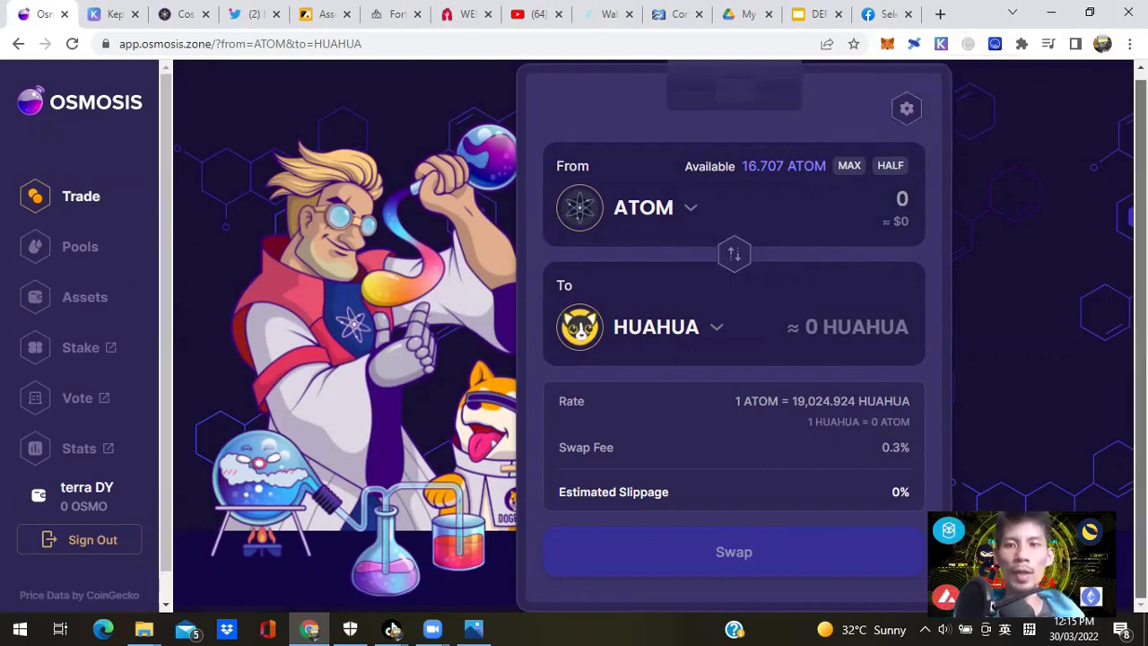
{"action": "scroll", "coordinate": [538, 260], "scroll_direction": "up", "scroll_amount": 1}
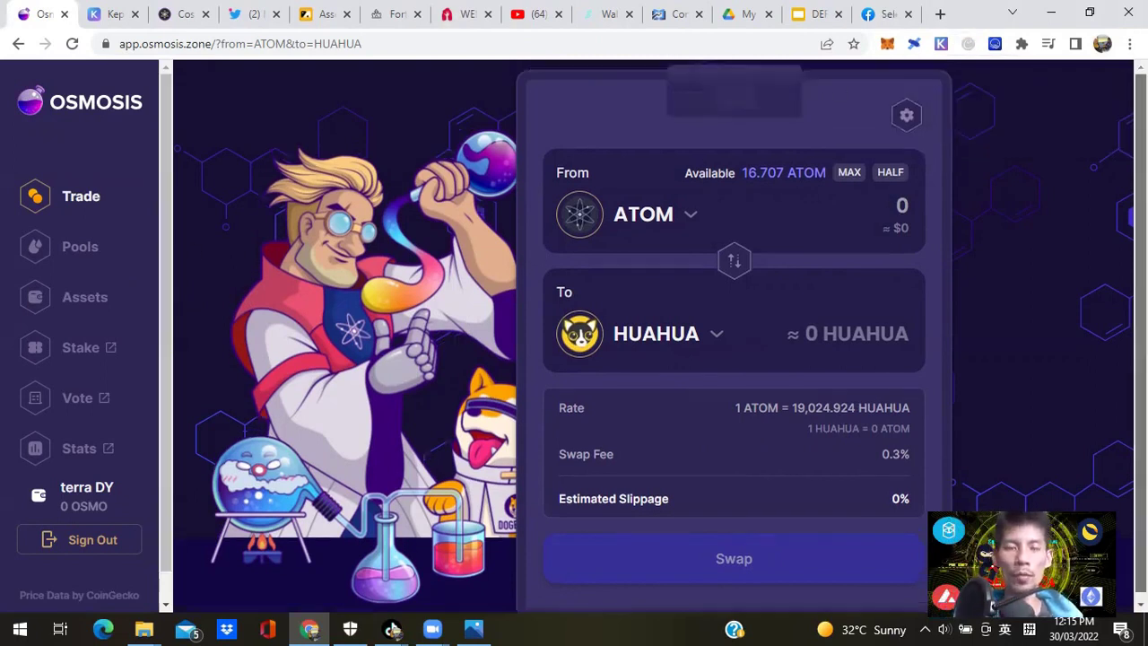
Open the asset overview and examine the balances from OSMO and Cosmos Hub - ATOM down to Chihuahua - HUAHUA.
{"action": "left_click", "coordinate": [85, 252]}
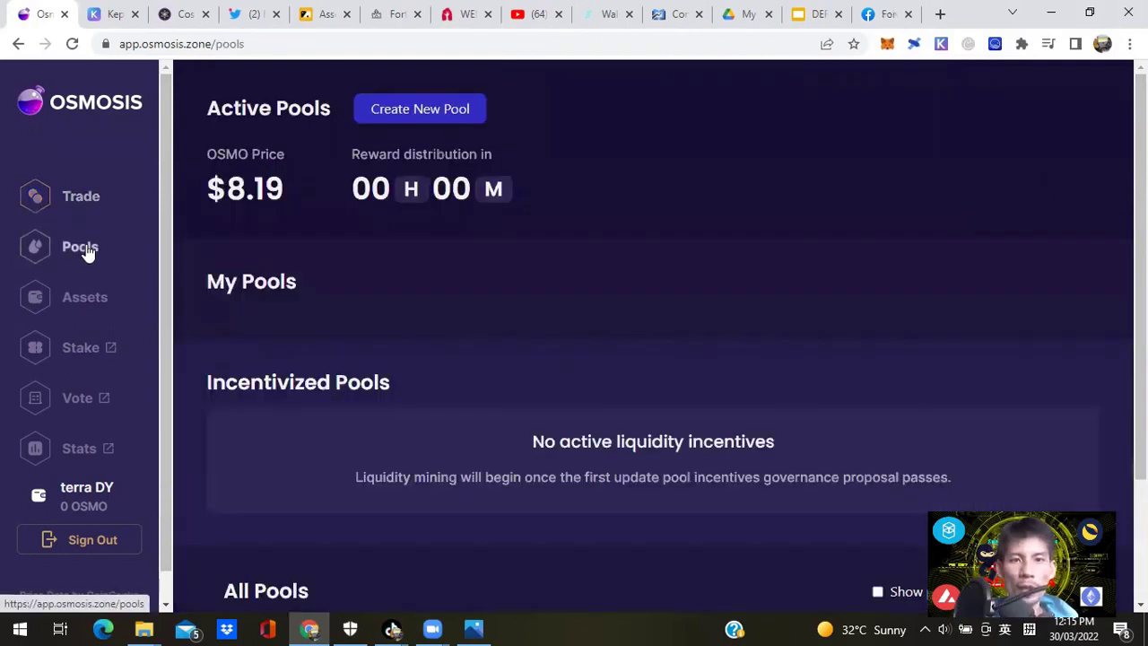
{"action": "left_click", "coordinate": [87, 196]}
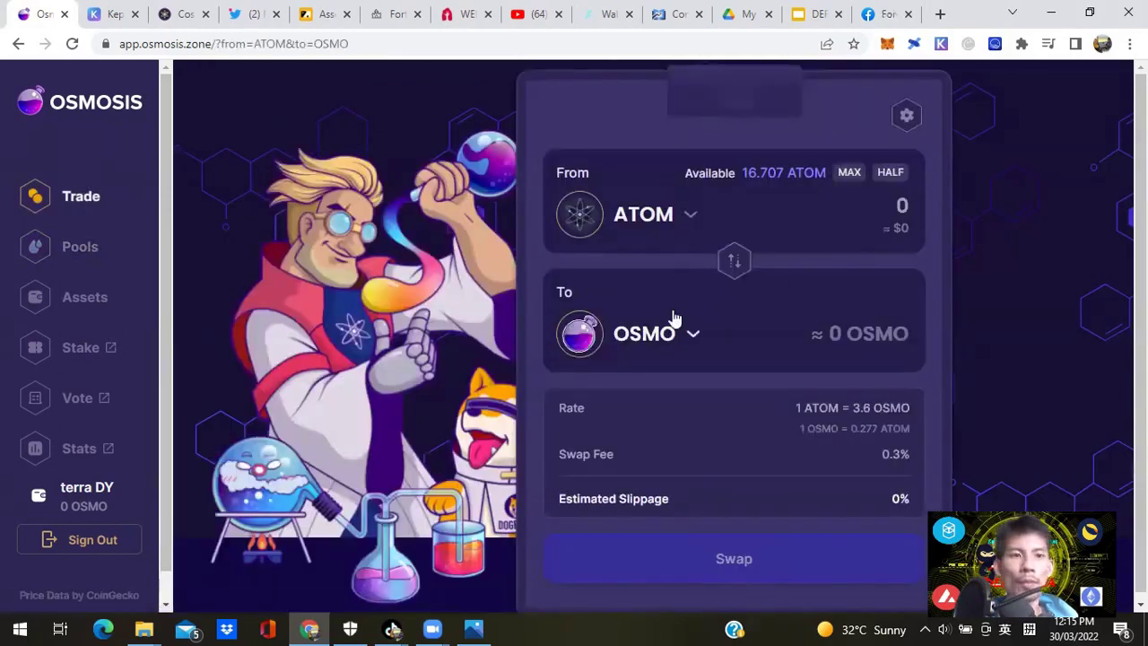
{"action": "left_click", "coordinate": [52, 305]}
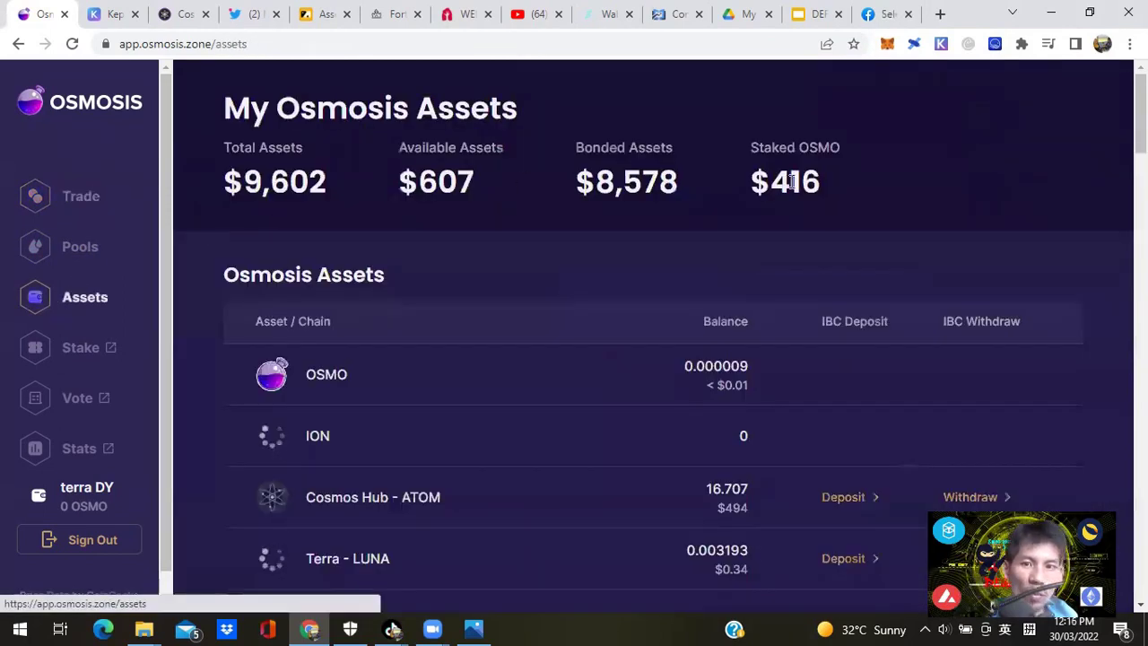
{"action": "scroll", "coordinate": [659, 339], "scroll_direction": "down", "scroll_amount": 1}
{"action": "scroll", "coordinate": [653, 339], "scroll_direction": "down", "scroll_amount": 3}
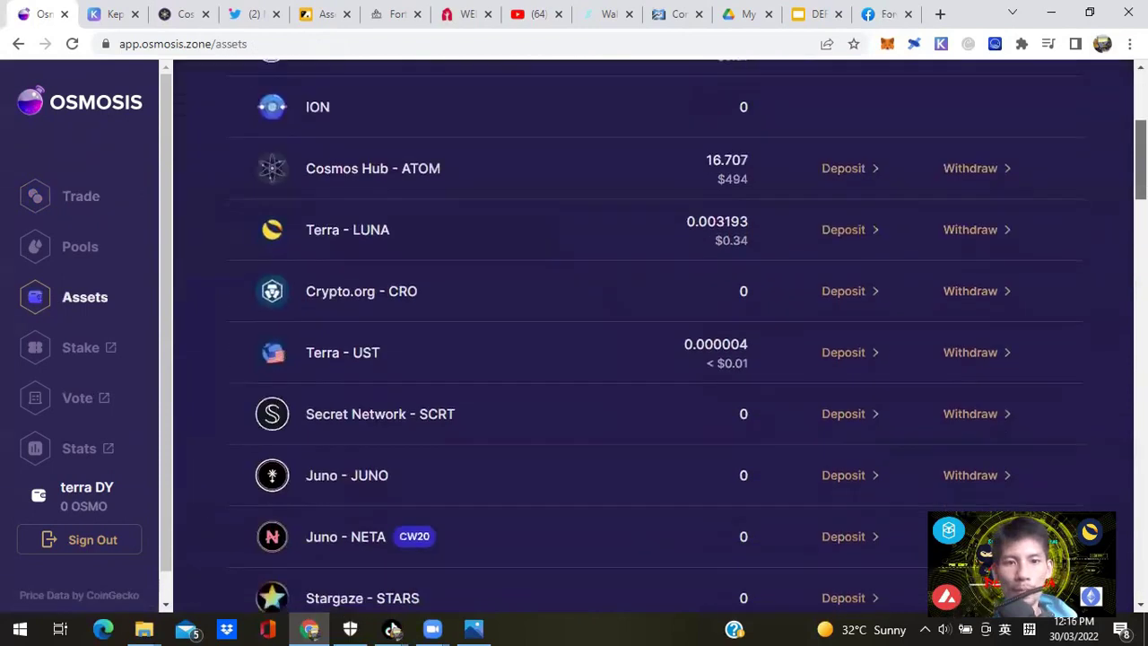
{"action": "scroll", "coordinate": [653, 339], "scroll_direction": "up", "scroll_amount": 2}
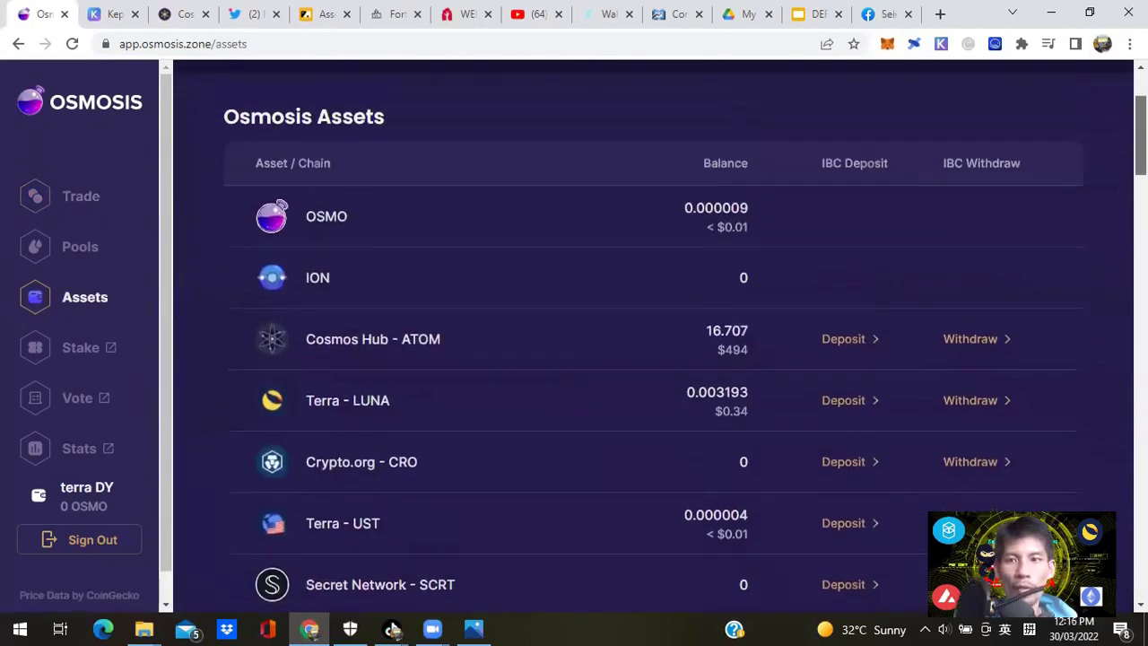
{"action": "scroll", "coordinate": [653, 339], "scroll_direction": "up", "scroll_amount": 1}
{"action": "scroll", "coordinate": [652, 339], "scroll_direction": "down", "scroll_amount": 1}
{"action": "scroll", "coordinate": [653, 338], "scroll_direction": "up", "scroll_amount": 1}
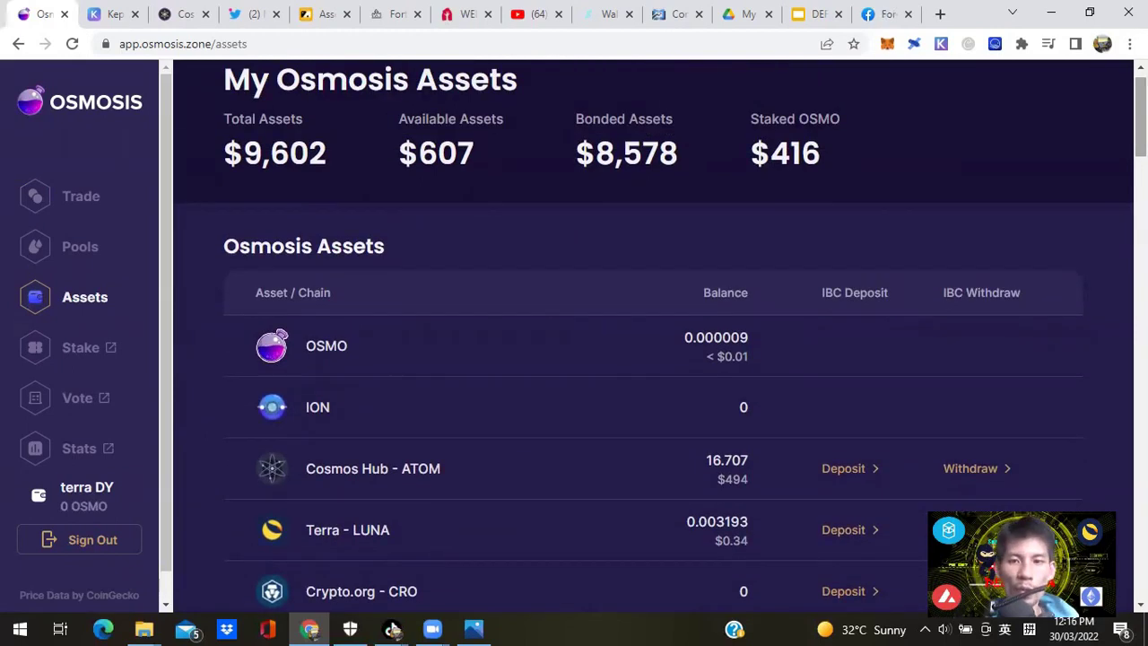
{"action": "scroll", "coordinate": [653, 339], "scroll_direction": "up", "scroll_amount": 1}
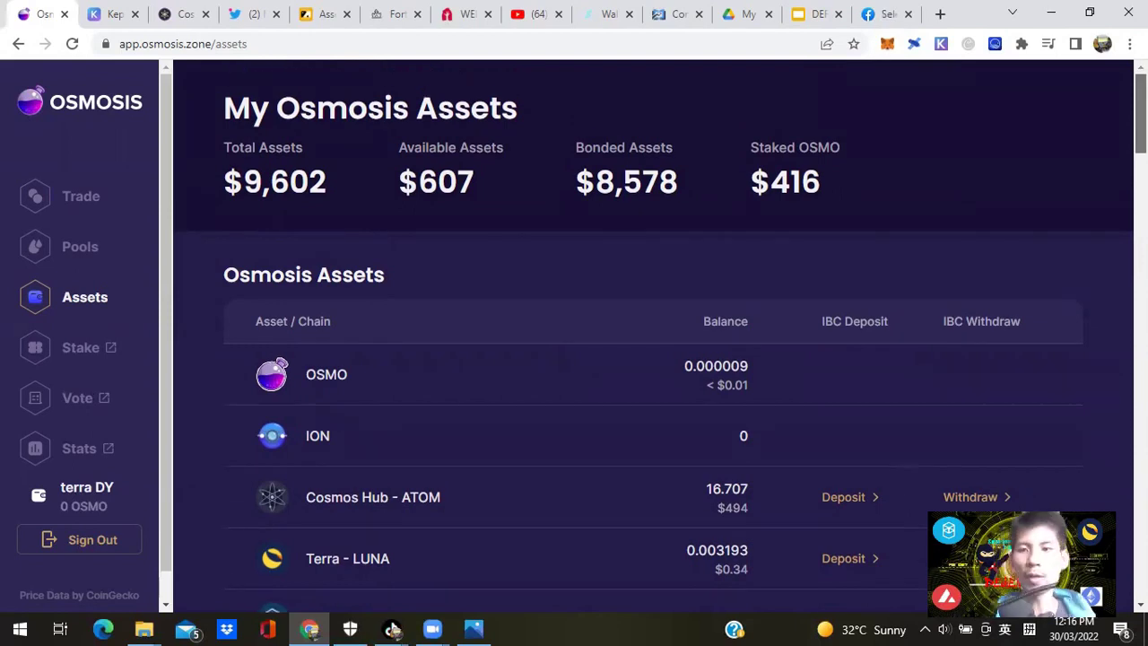
{"action": "scroll", "coordinate": [661, 342], "scroll_direction": "down", "scroll_amount": 2}
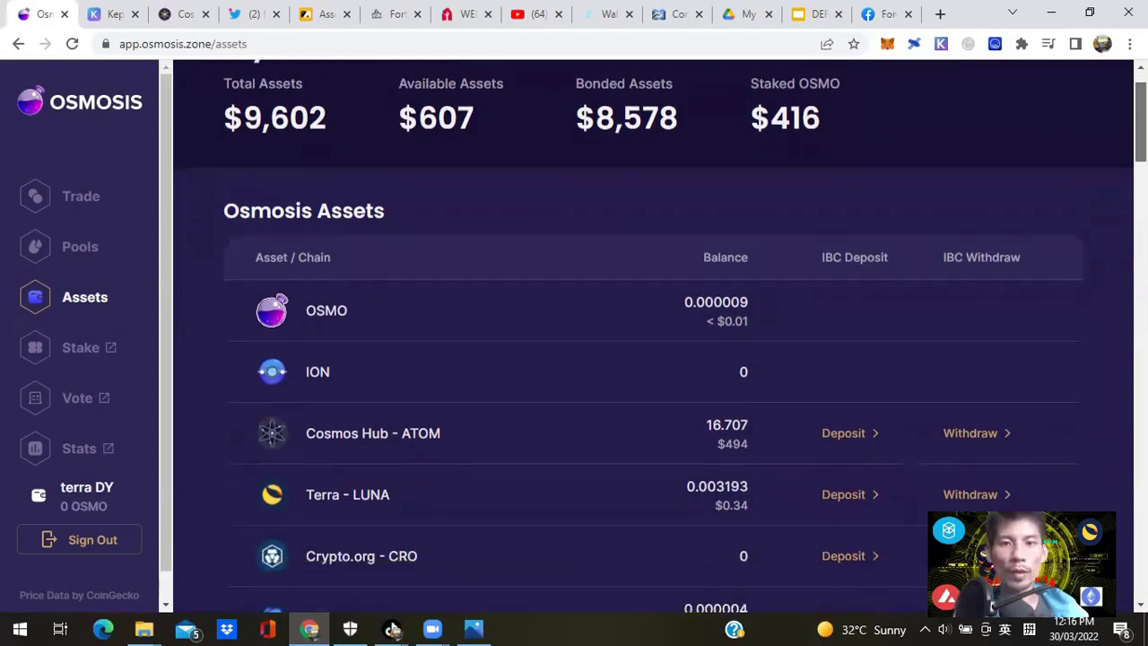
{"action": "scroll", "coordinate": [653, 339], "scroll_direction": "down", "scroll_amount": 1}
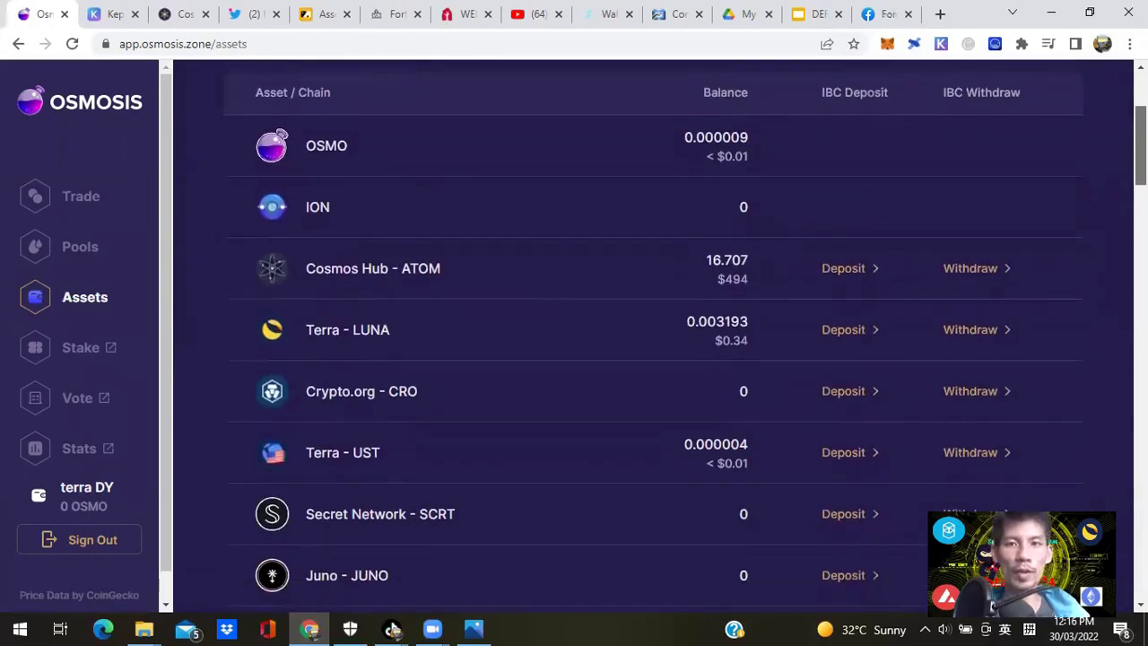
{"action": "scroll", "coordinate": [653, 339], "scroll_direction": "up", "scroll_amount": 3}
{"action": "scroll", "coordinate": [653, 339], "scroll_direction": "down", "scroll_amount": 2}
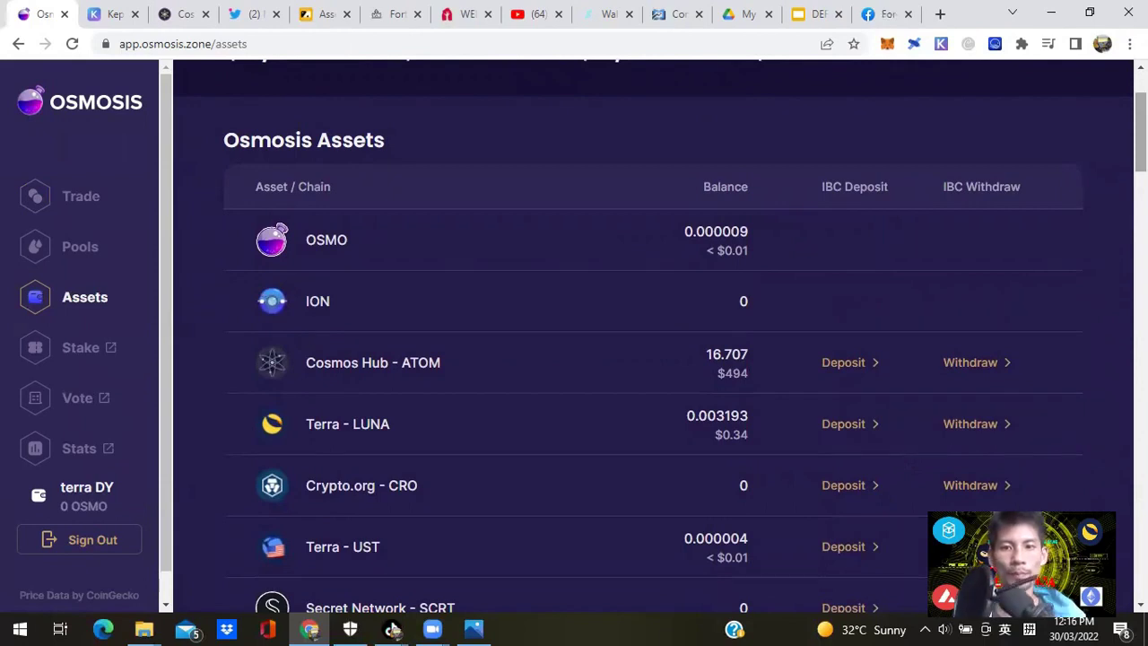
{"action": "scroll", "coordinate": [653, 339], "scroll_direction": "down", "scroll_amount": 3}
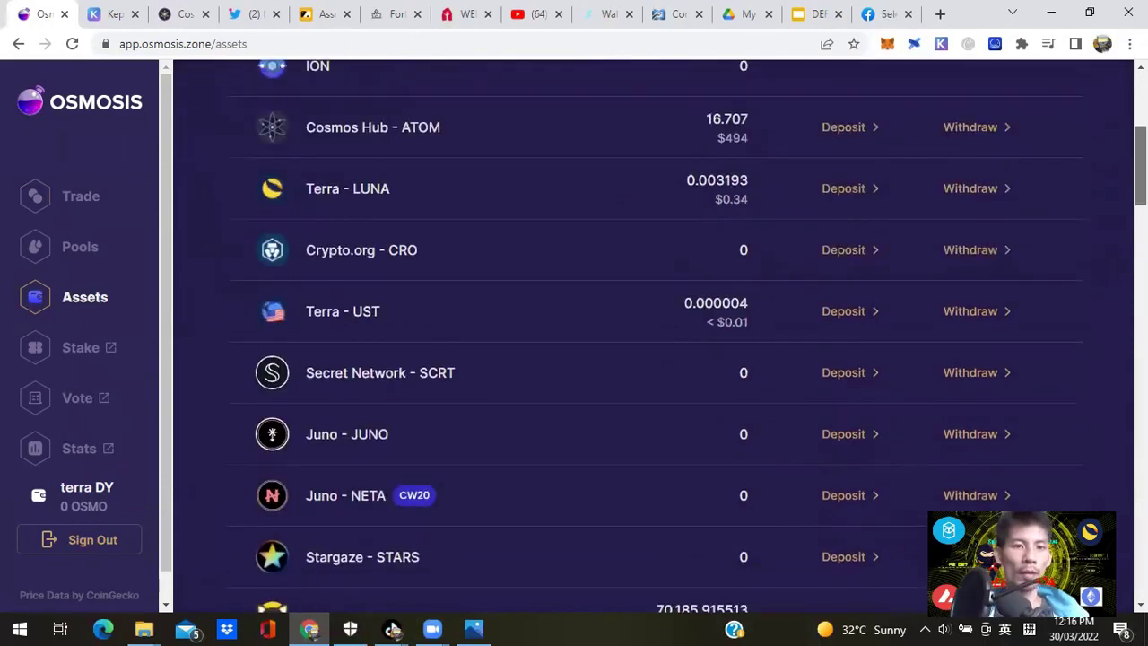
{"action": "scroll", "coordinate": [653, 339], "scroll_direction": "down", "scroll_amount": 3}
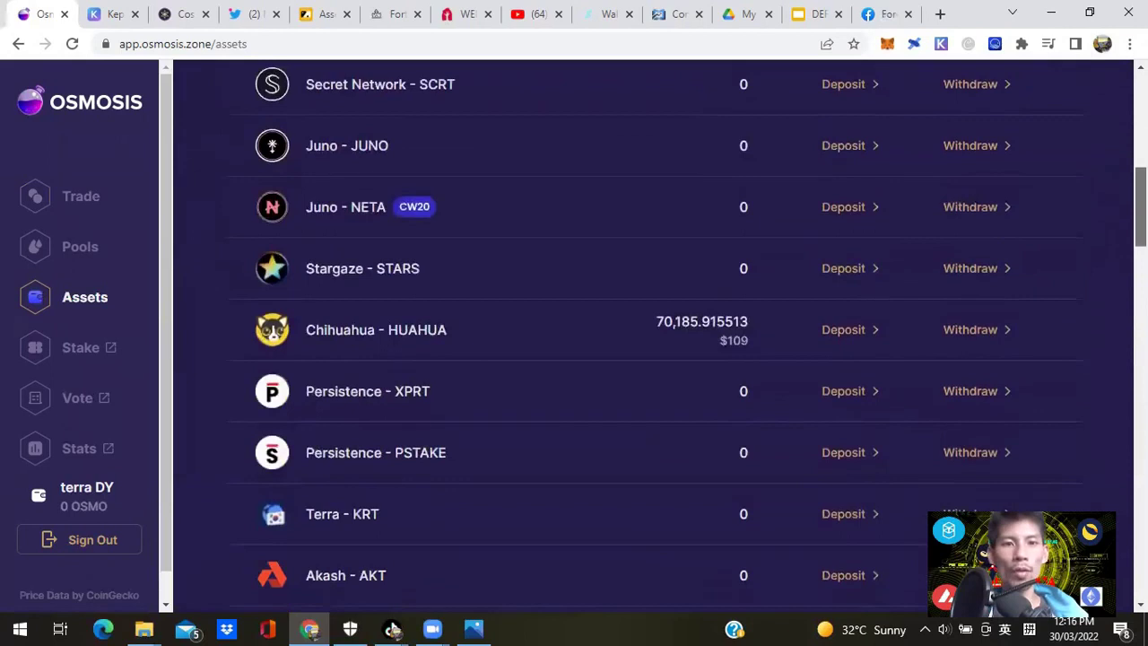
Reload the assets page and review the refreshed token balances in the Osmosis Assets list.
{"action": "left_click", "coordinate": [74, 45]}
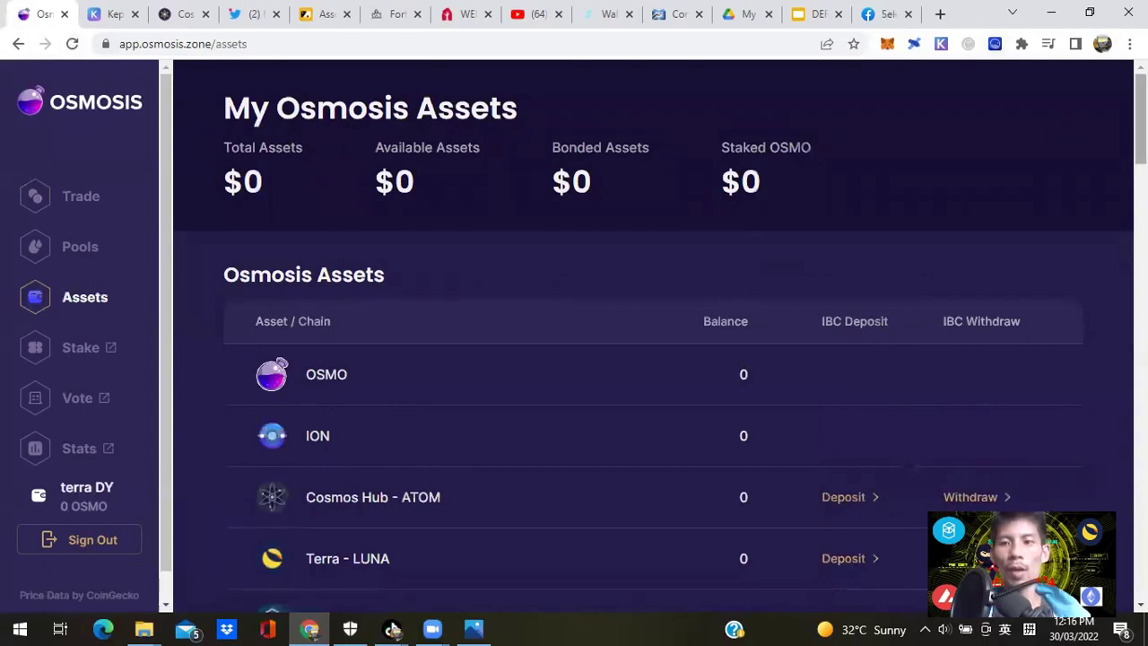
{"action": "scroll", "coordinate": [653, 341], "scroll_direction": "down", "scroll_amount": 9}
{"action": "scroll", "coordinate": [652, 337], "scroll_direction": "up", "scroll_amount": 5}
{"action": "scroll", "coordinate": [653, 340], "scroll_direction": "down", "scroll_amount": 7}
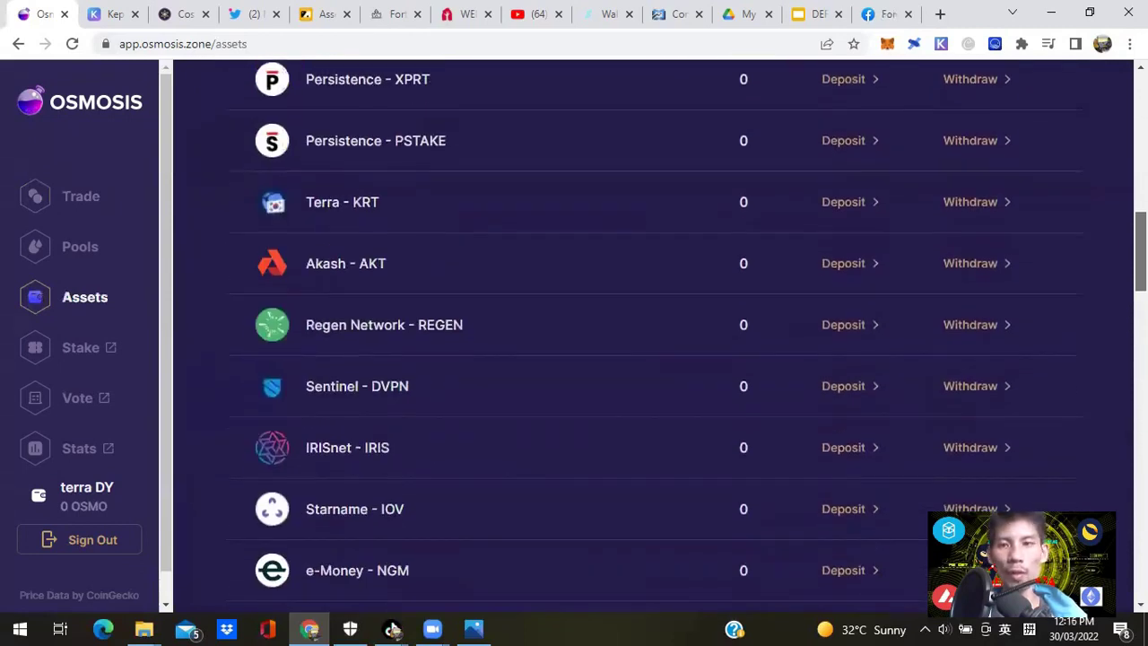
{"action": "scroll", "coordinate": [652, 340], "scroll_direction": "up", "scroll_amount": 15}
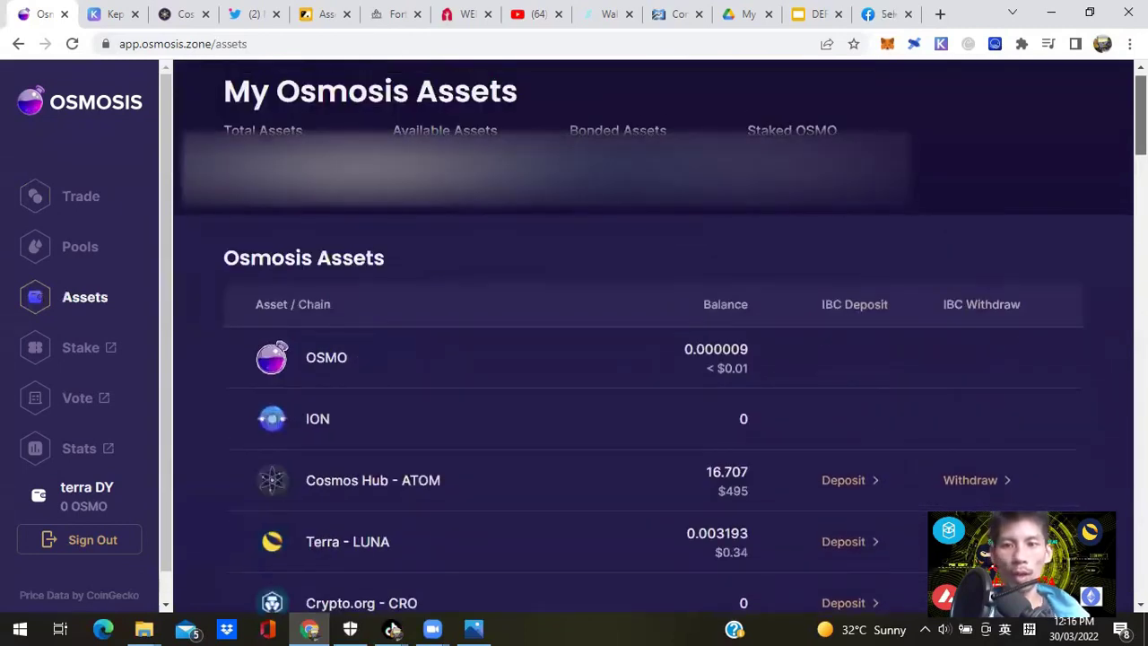
{"action": "scroll", "coordinate": [653, 341], "scroll_direction": "down", "scroll_amount": 2}
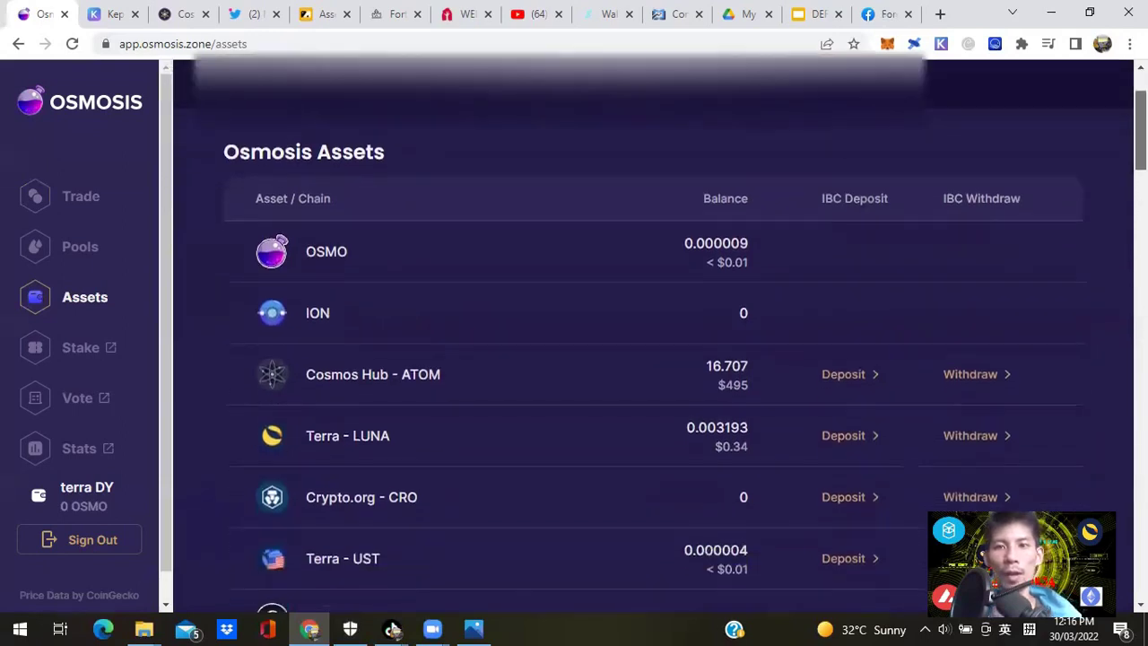
{"action": "scroll", "coordinate": [653, 341], "scroll_direction": "down", "scroll_amount": 1}
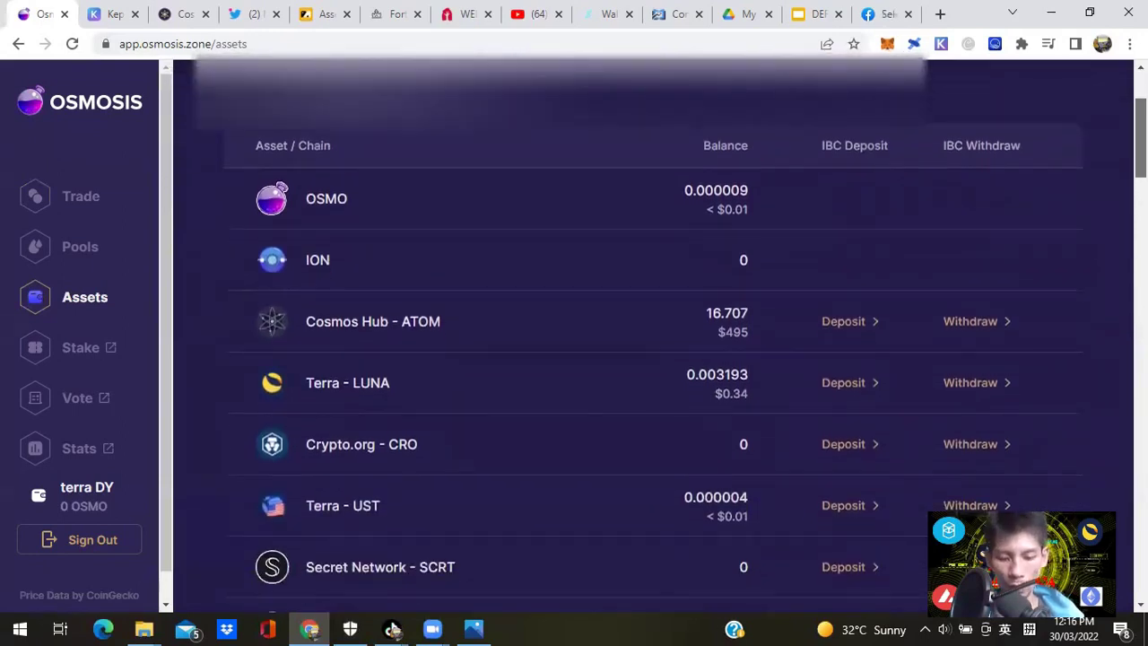
{"action": "scroll", "coordinate": [653, 341], "scroll_direction": "down", "scroll_amount": 1}
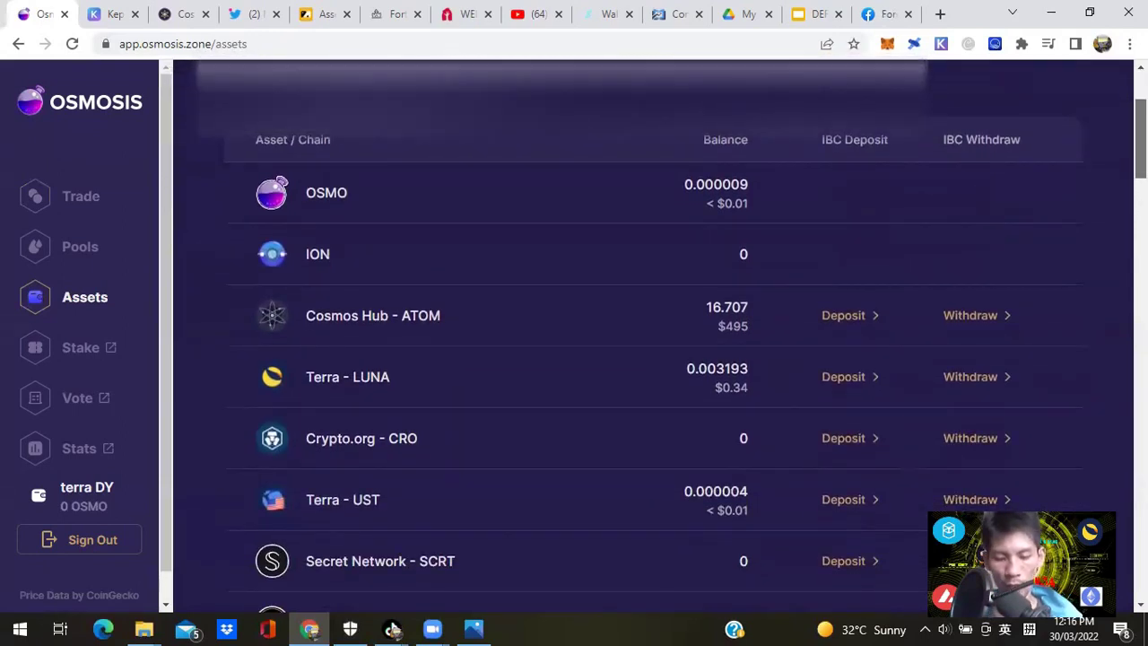
{"action": "scroll", "coordinate": [653, 336], "scroll_direction": "up", "scroll_amount": 3}
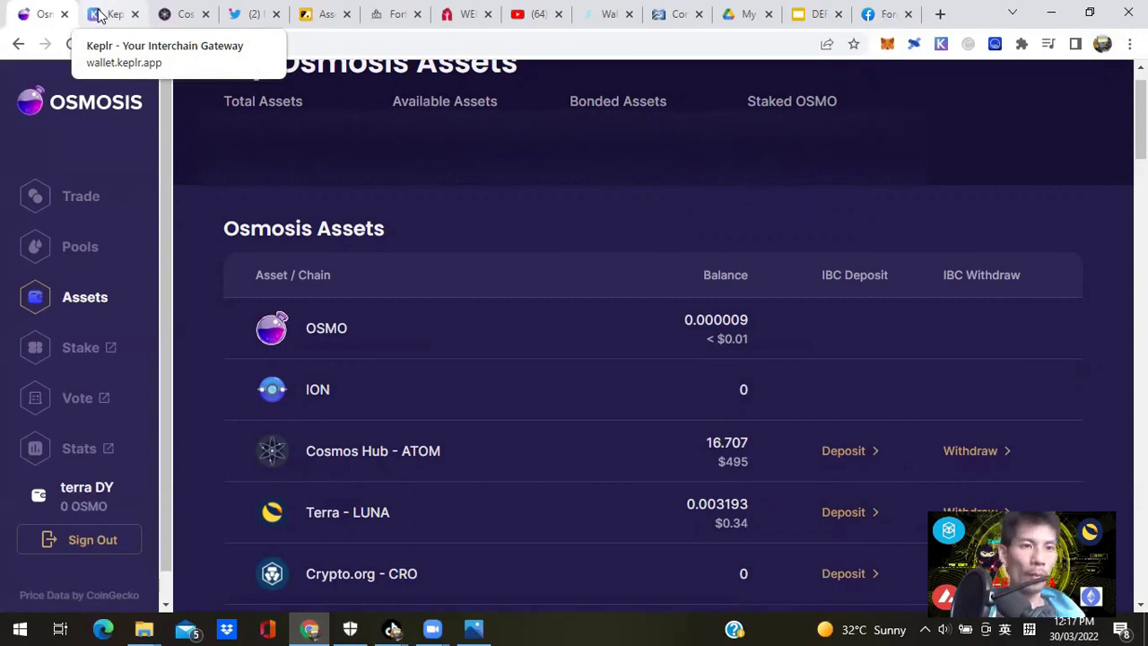
Switch to cosmosairdrops.io and examine the snapshot dates, distribution percentages and staking requirements of the upcoming airdrops.
{"action": "left_click", "coordinate": [183, 14]}
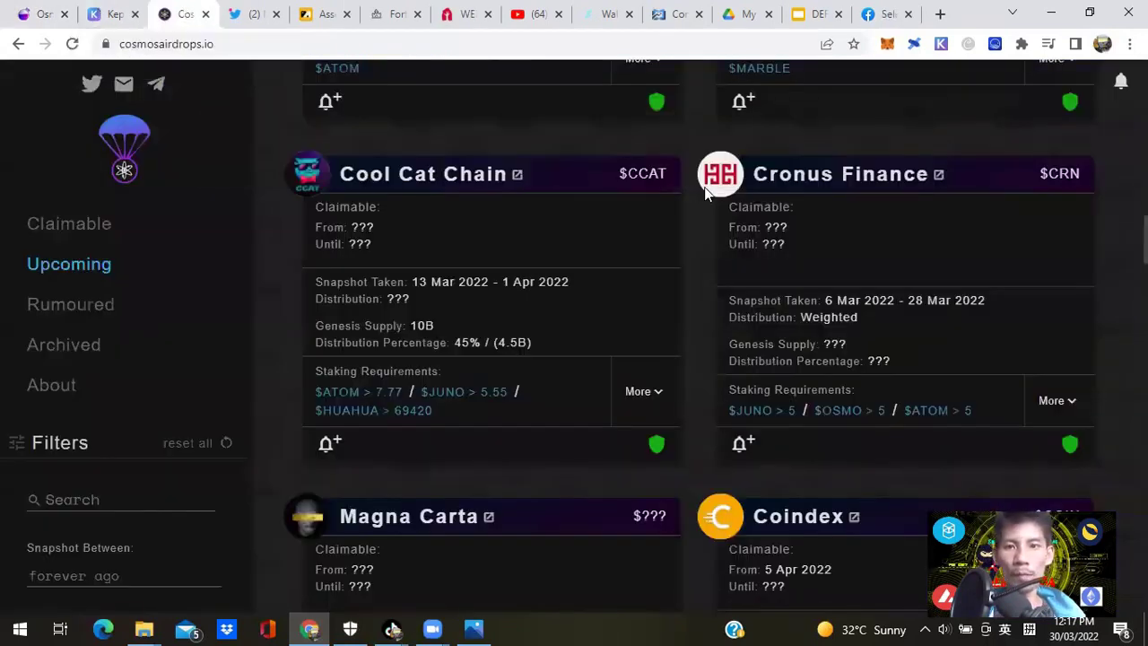
{"action": "scroll", "coordinate": [689, 335], "scroll_direction": "down", "scroll_amount": 9}
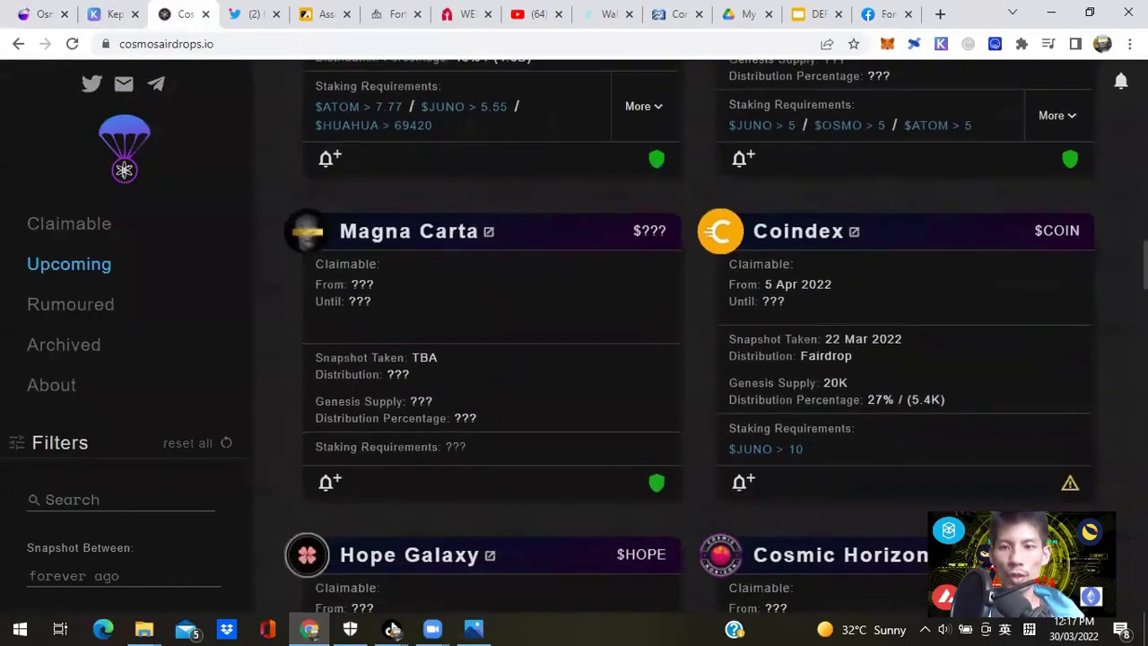
{"action": "scroll", "coordinate": [689, 336], "scroll_direction": "down", "scroll_amount": 8}
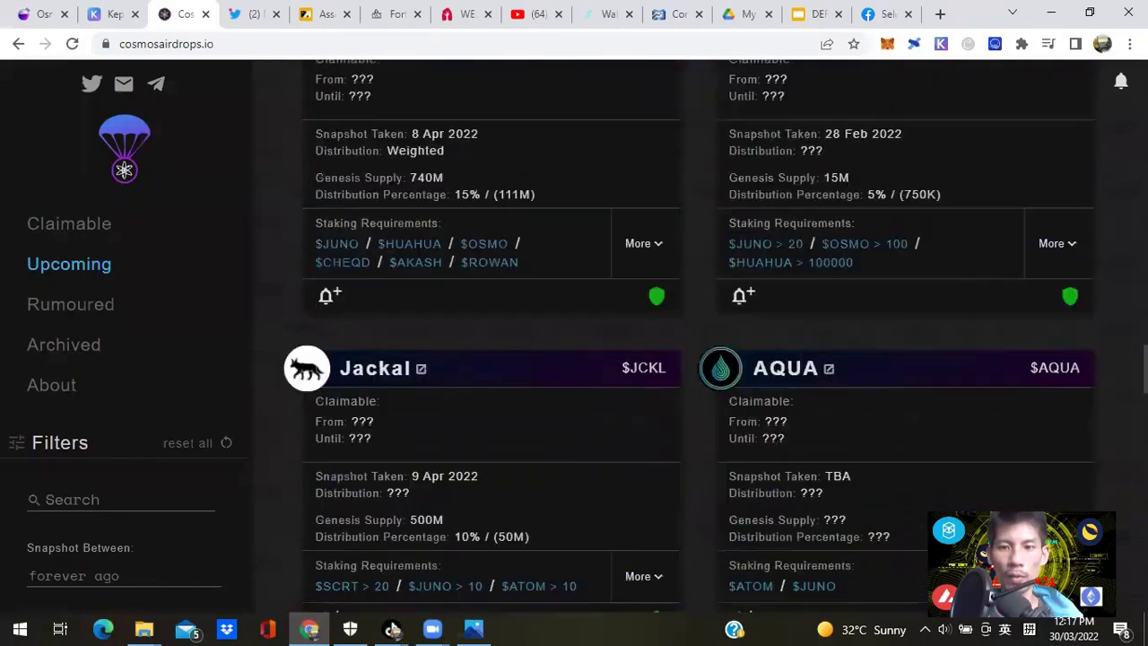
{"action": "scroll", "coordinate": [688, 336], "scroll_direction": "up", "scroll_amount": 1}
{"action": "scroll", "coordinate": [688, 335], "scroll_direction": "down", "scroll_amount": 7}
{"action": "scroll", "coordinate": [689, 335], "scroll_direction": "down", "scroll_amount": 2}
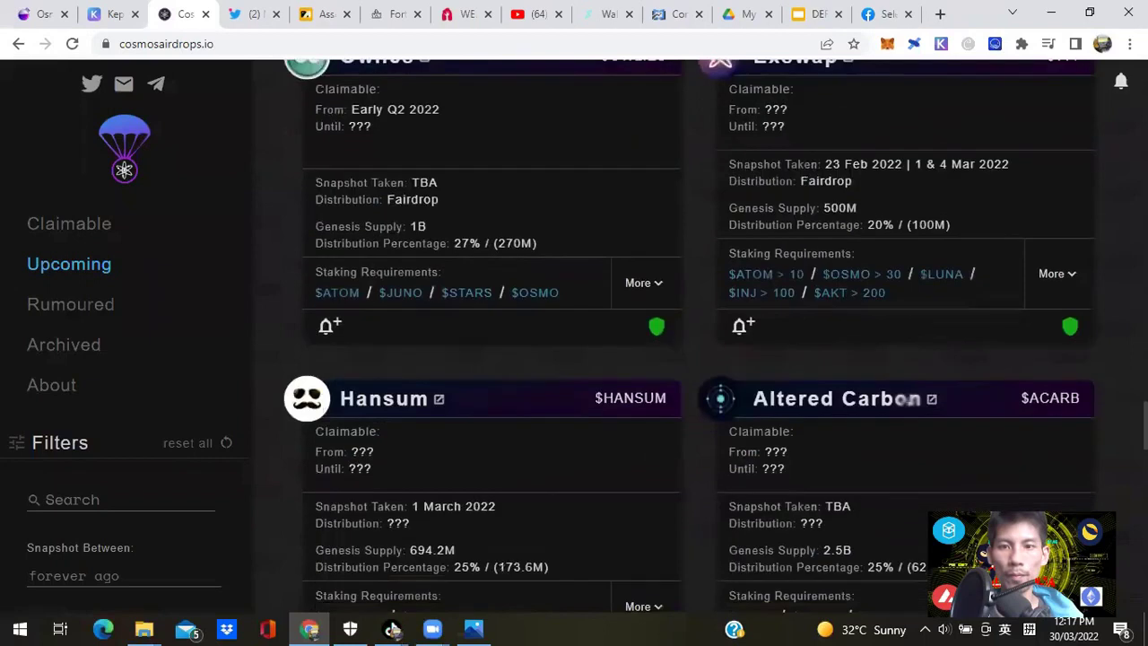
{"action": "scroll", "coordinate": [689, 336], "scroll_direction": "down", "scroll_amount": 2}
{"action": "scroll", "coordinate": [689, 335], "scroll_direction": "down", "scroll_amount": 9}
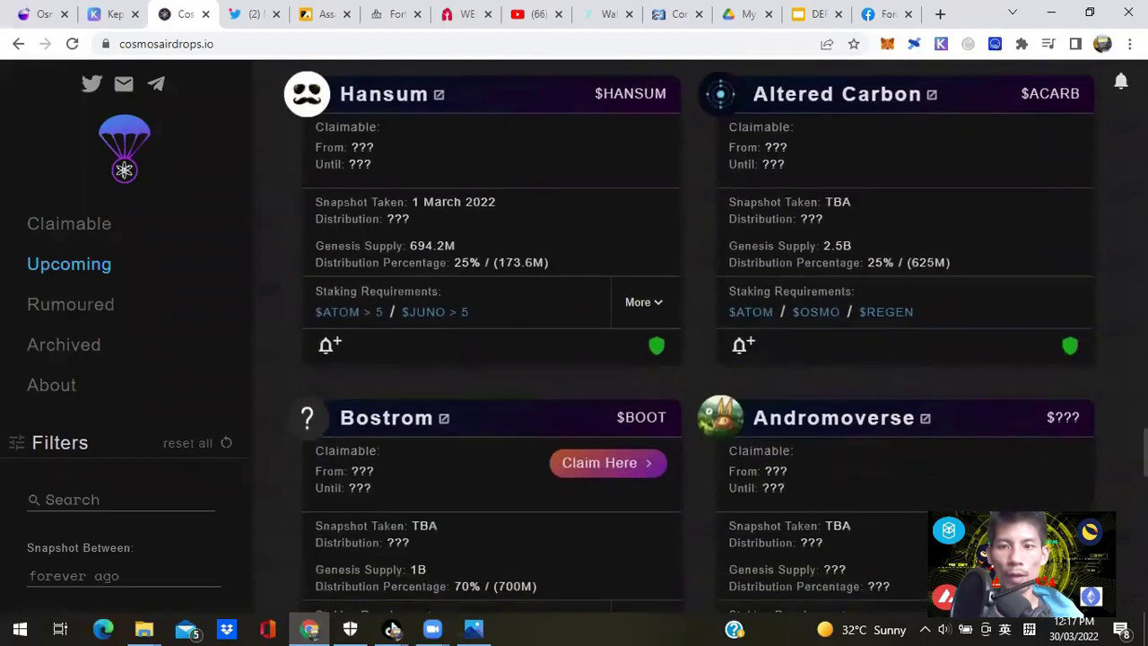
{"action": "scroll", "coordinate": [688, 336], "scroll_direction": "down", "scroll_amount": 8}
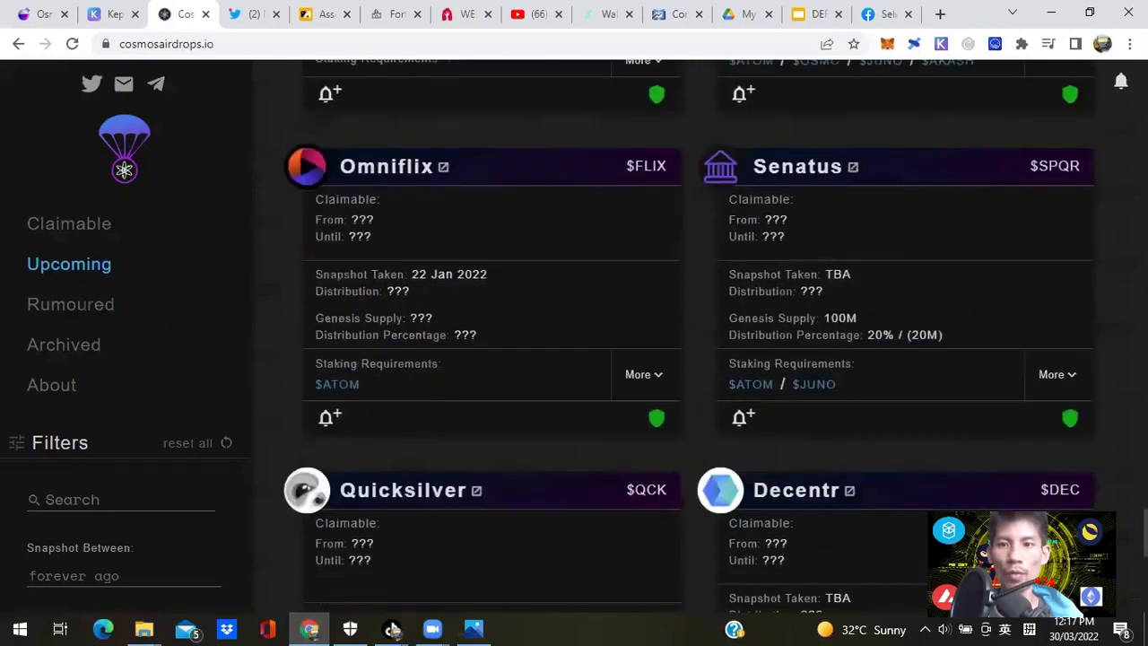
{"action": "scroll", "coordinate": [689, 335], "scroll_direction": "down", "scroll_amount": 2}
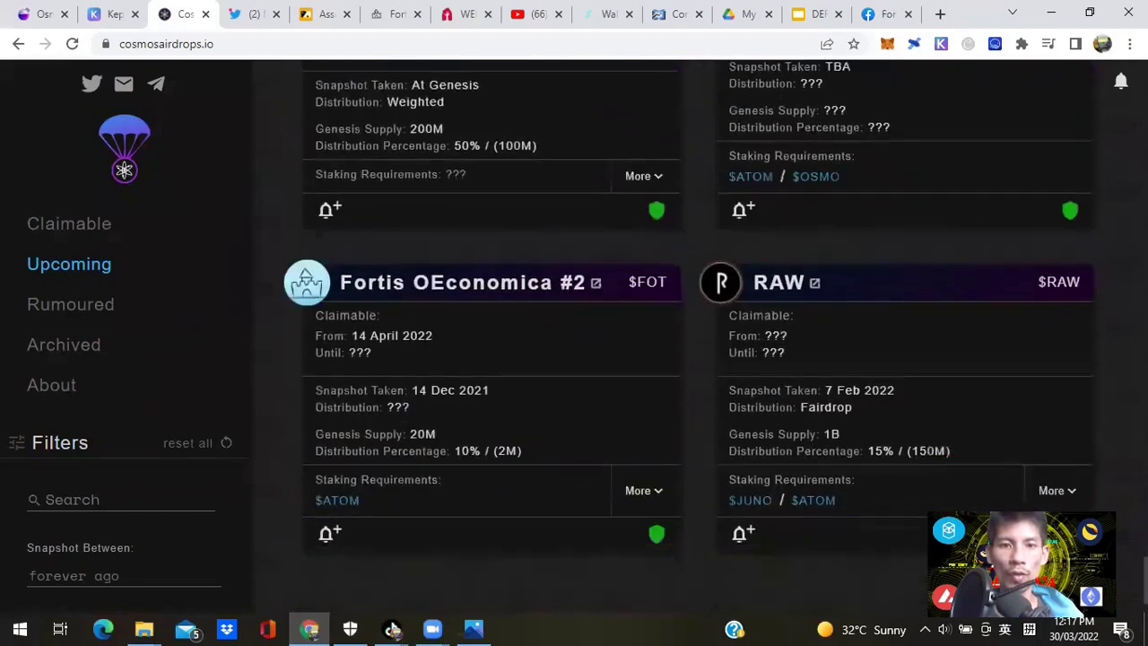
{"action": "scroll", "coordinate": [1101, 366], "scroll_direction": "up", "scroll_amount": 20}
{"action": "scroll", "coordinate": [688, 335], "scroll_direction": "up", "scroll_amount": 10}
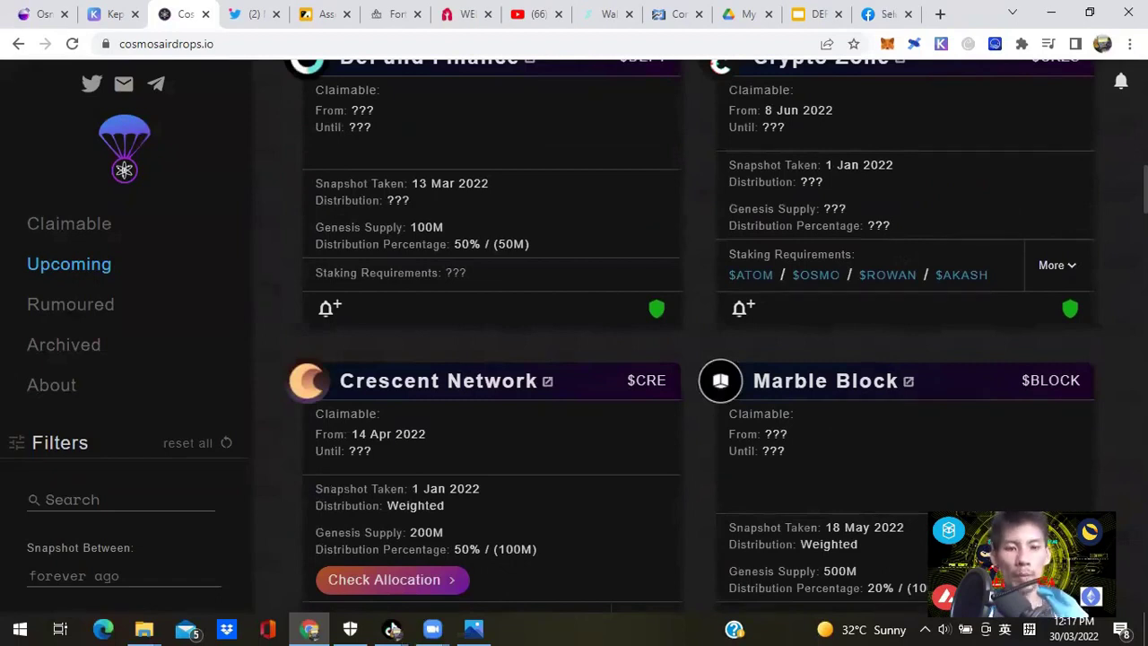
{"action": "scroll", "coordinate": [689, 335], "scroll_direction": "up", "scroll_amount": 5}
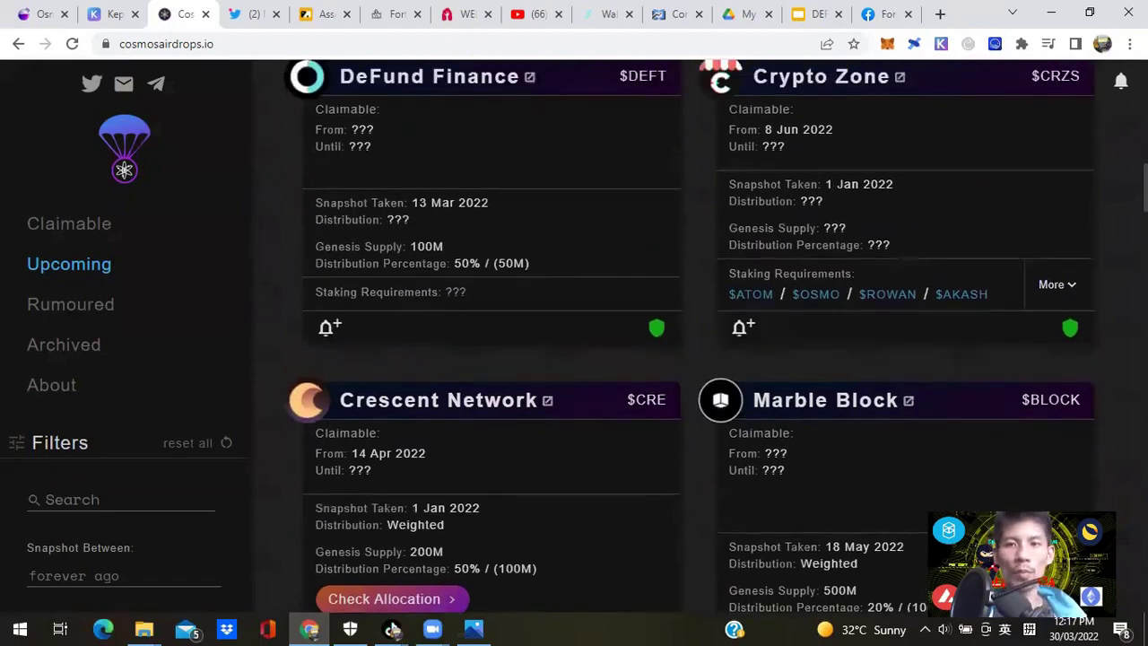
Go back to the Esuna App airdrop and expand the additional details of its staking requirements.
{"action": "scroll", "coordinate": [688, 335], "scroll_direction": "up", "scroll_amount": 3}
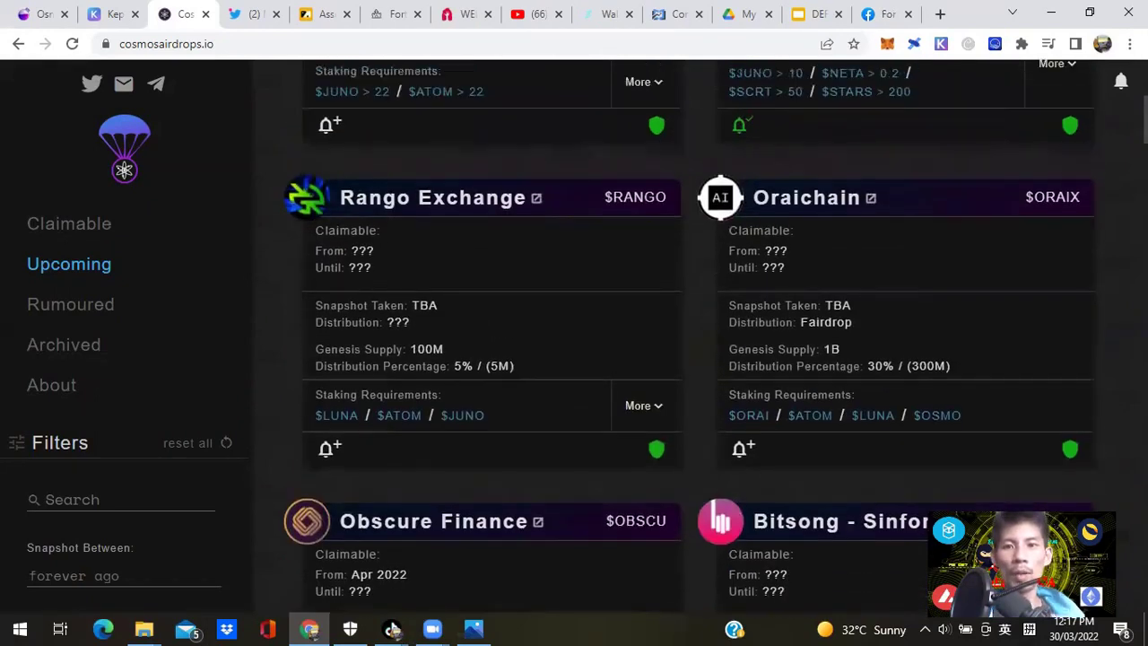
{"action": "scroll", "coordinate": [689, 335], "scroll_direction": "up", "scroll_amount": 2}
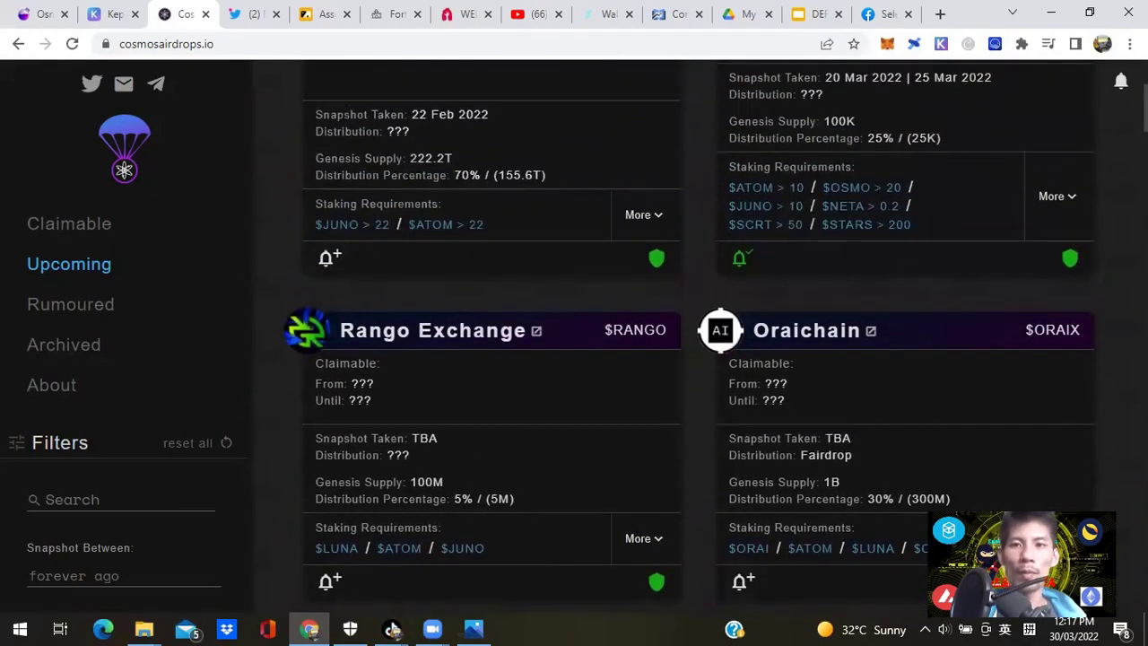
{"action": "scroll", "coordinate": [689, 335], "scroll_direction": "up", "scroll_amount": 2}
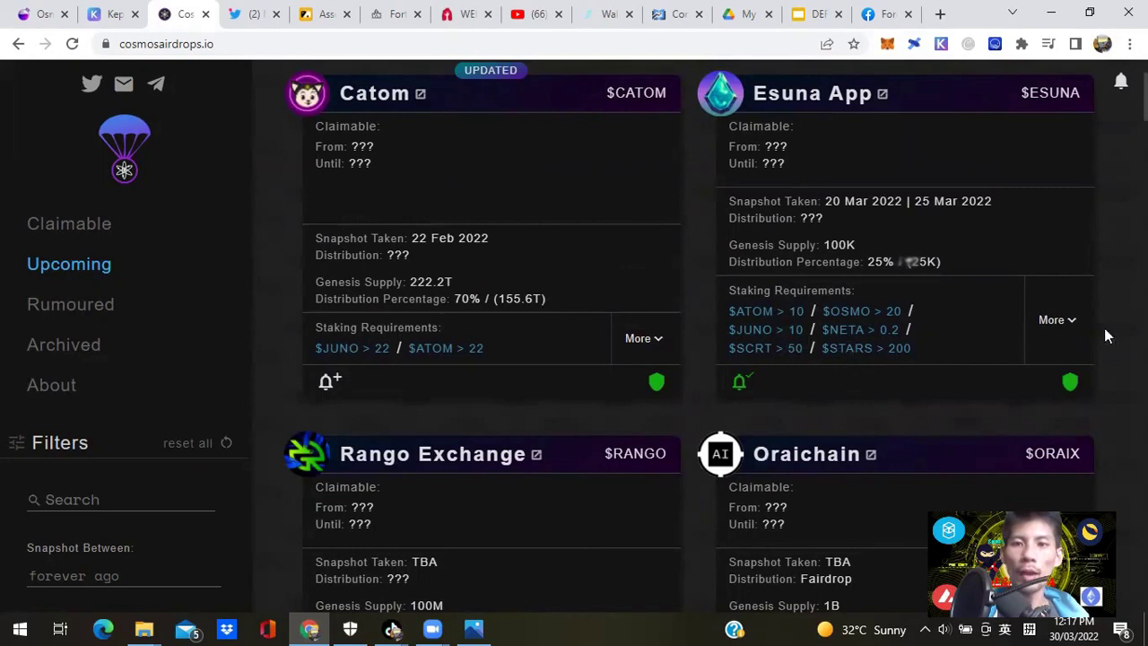
{"action": "left_click", "coordinate": [1054, 325]}
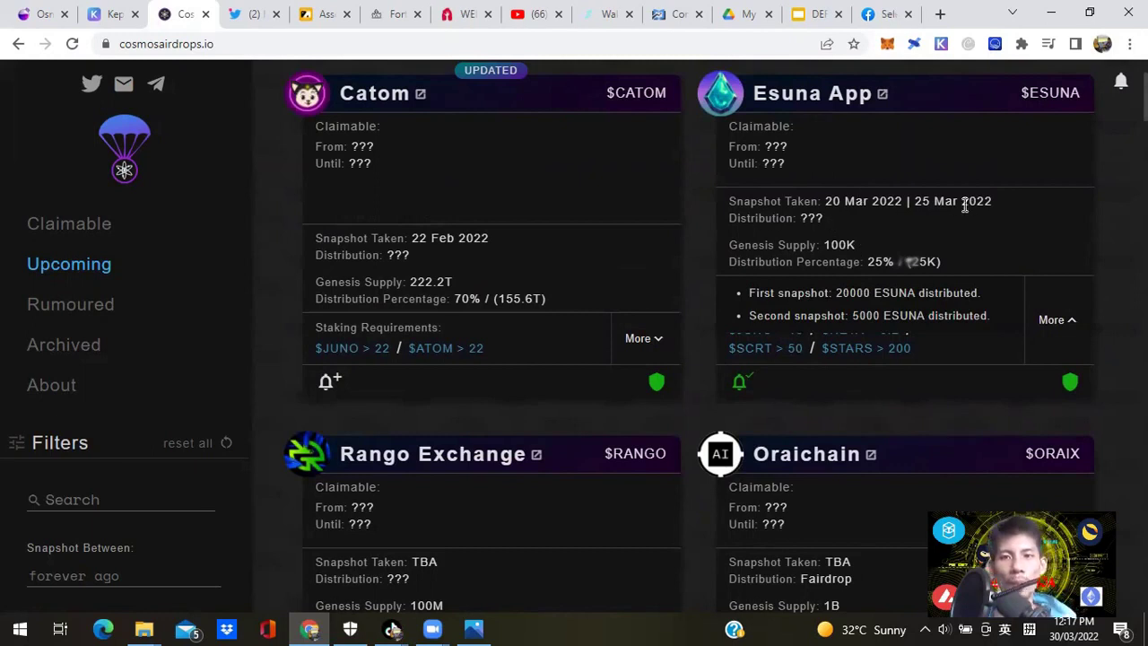
Switch to Osmosis, swap 1.5 ATOM for STARS and approve the transaction in Keplr.
{"action": "left_click", "coordinate": [41, 14]}
{"action": "left_click", "coordinate": [88, 201]}
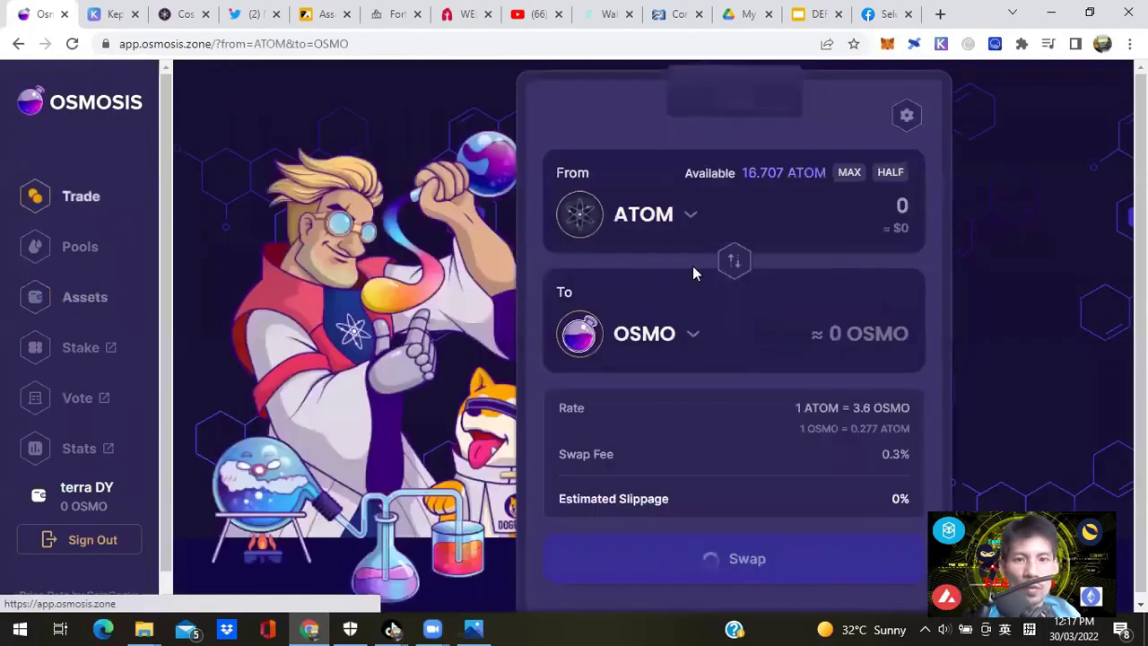
{"action": "left_click", "coordinate": [660, 336]}
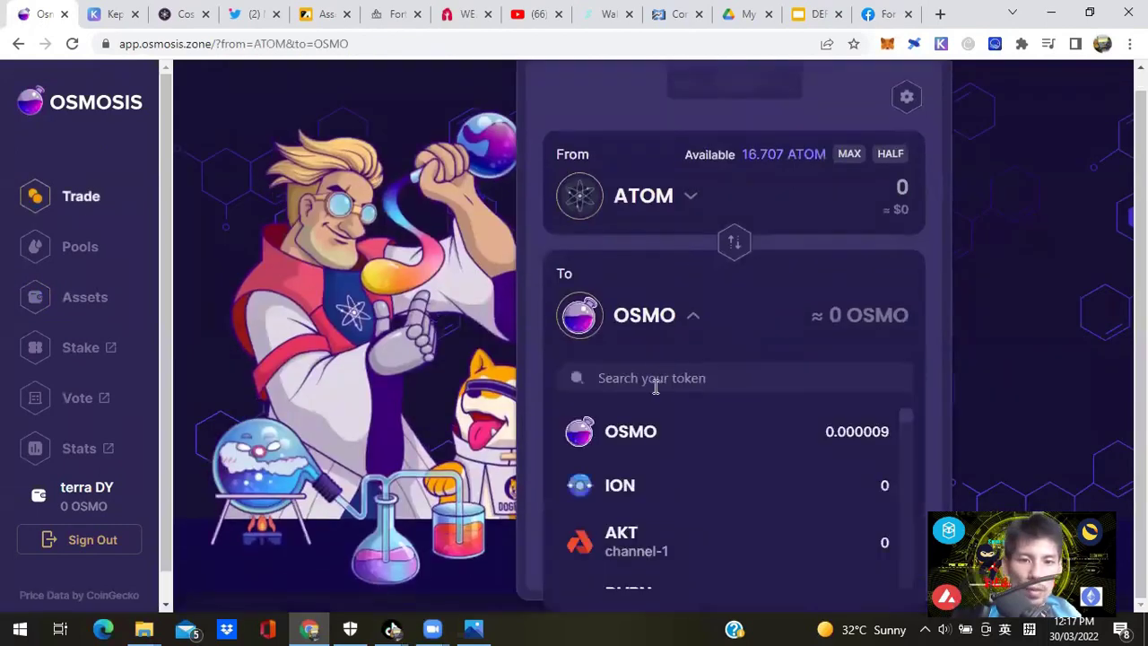
{"action": "type", "text": "st"}
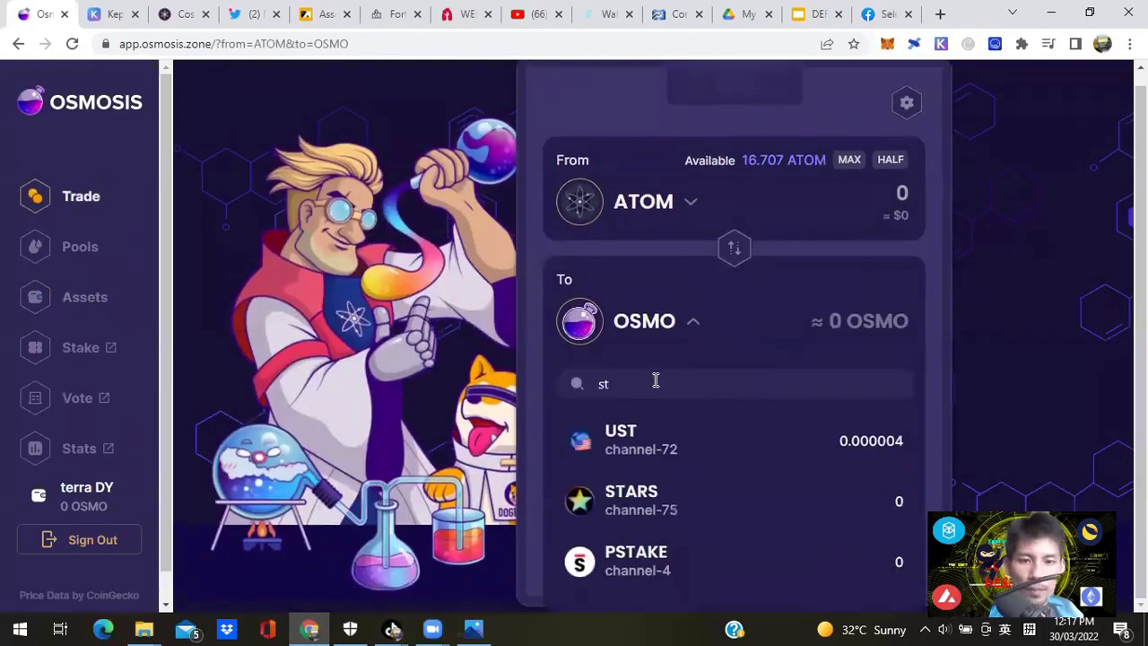
{"action": "left_click", "coordinate": [691, 508]}
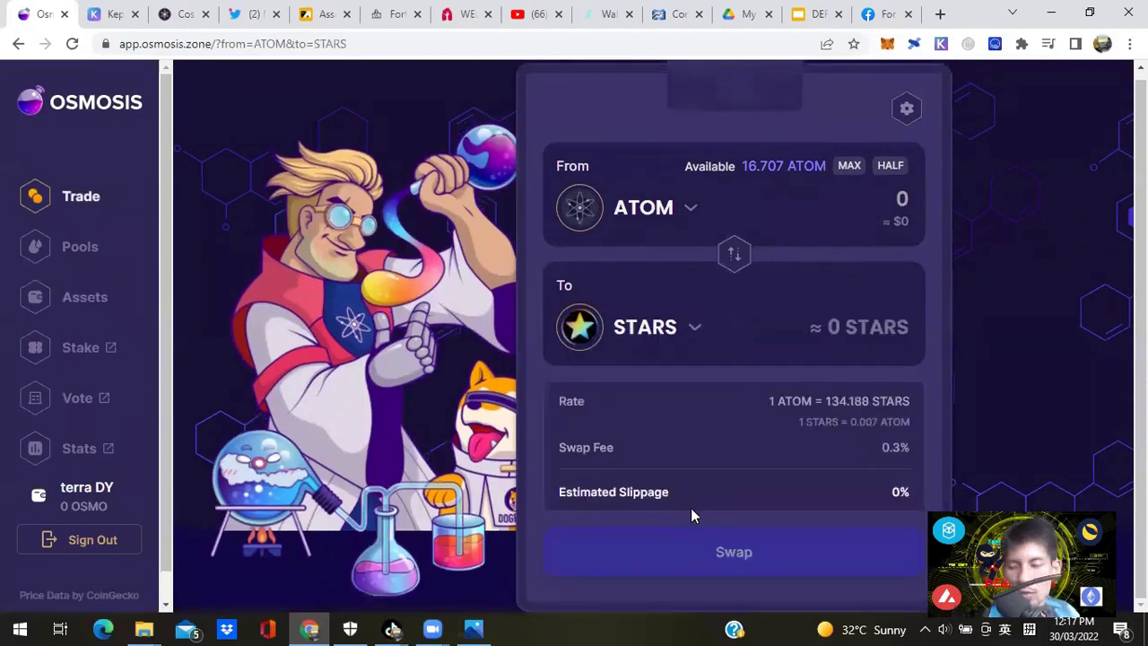
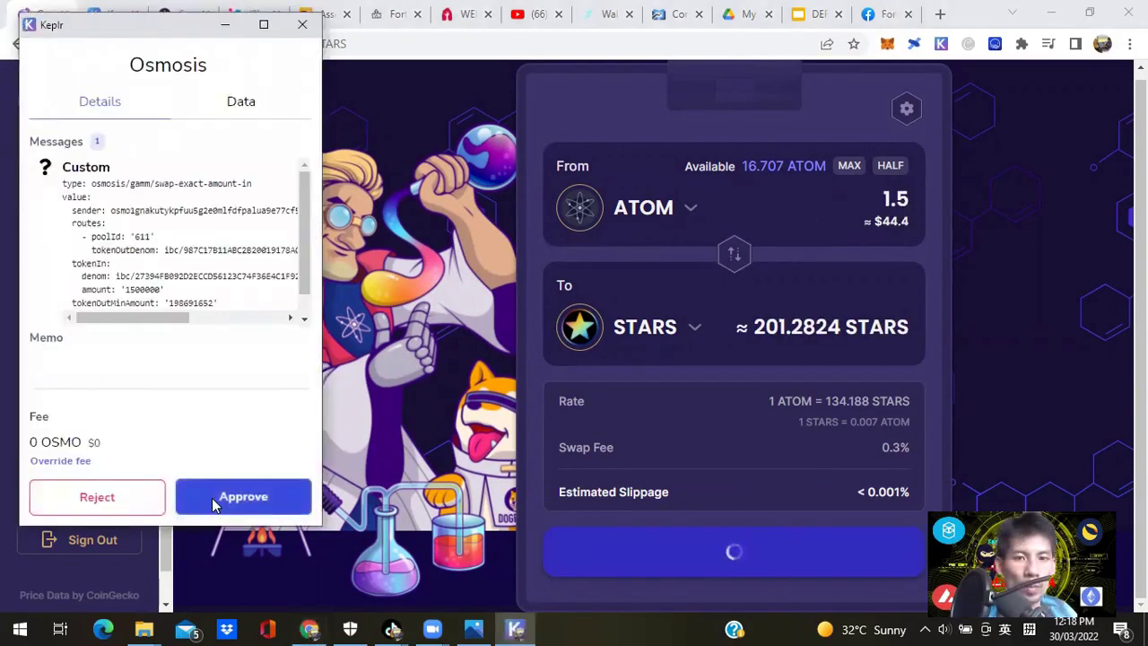
{"action": "left_click", "coordinate": [212, 498]}
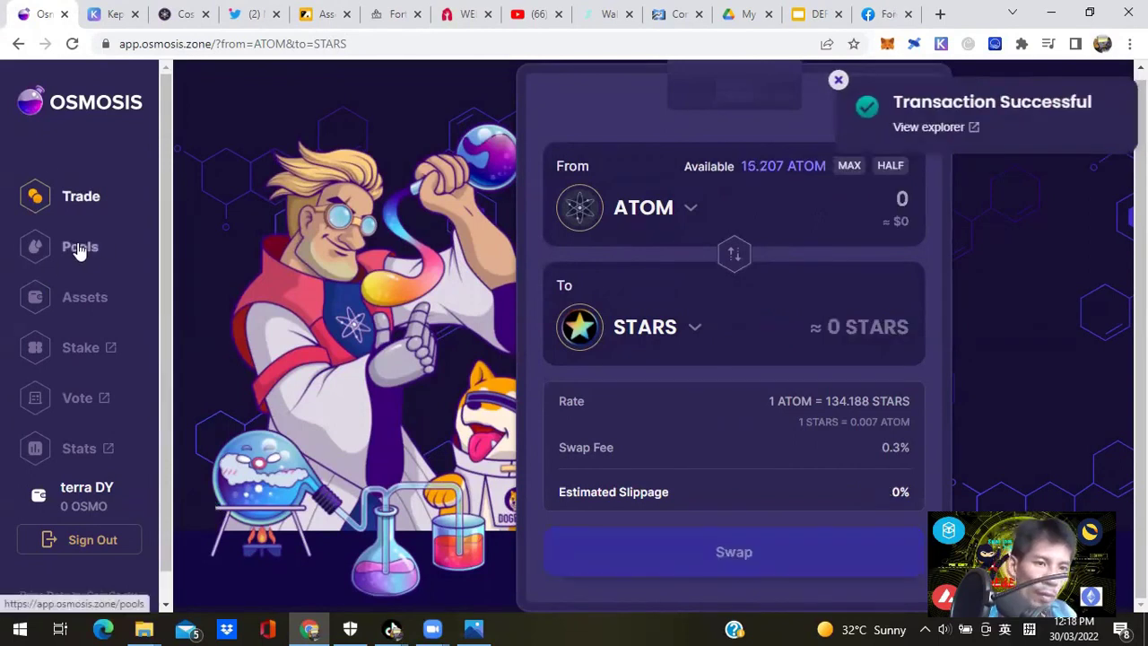
Switch to the Keplr wallet, reload it and add Starname to the favorite chains.
{"action": "left_click", "coordinate": [106, 14]}
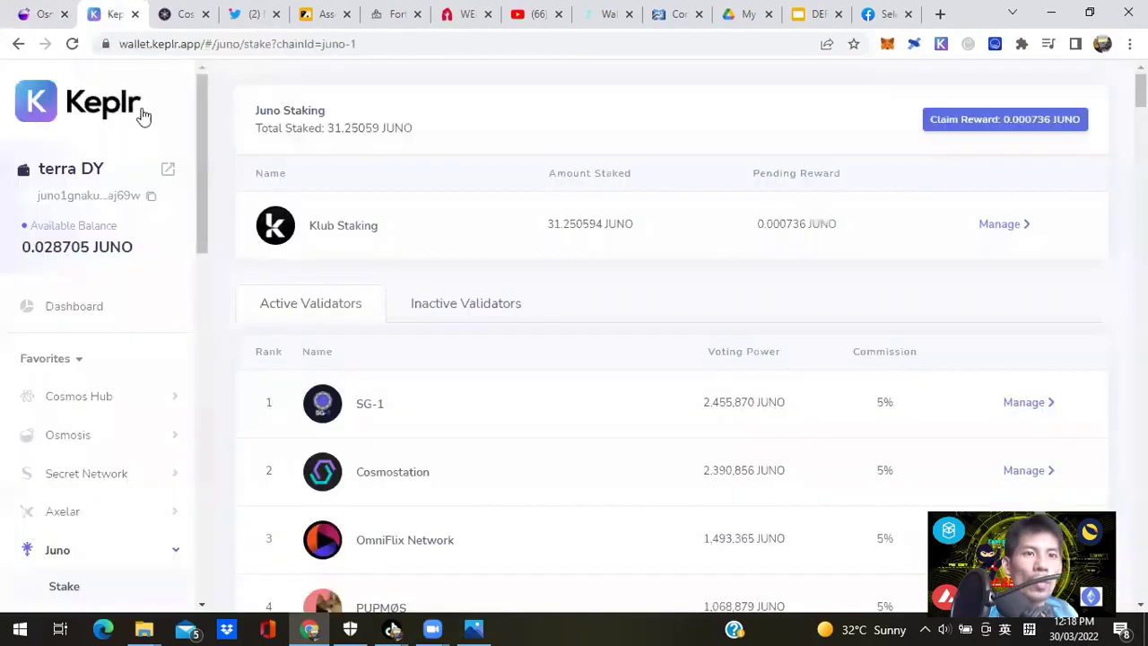
{"action": "left_click", "coordinate": [72, 43]}
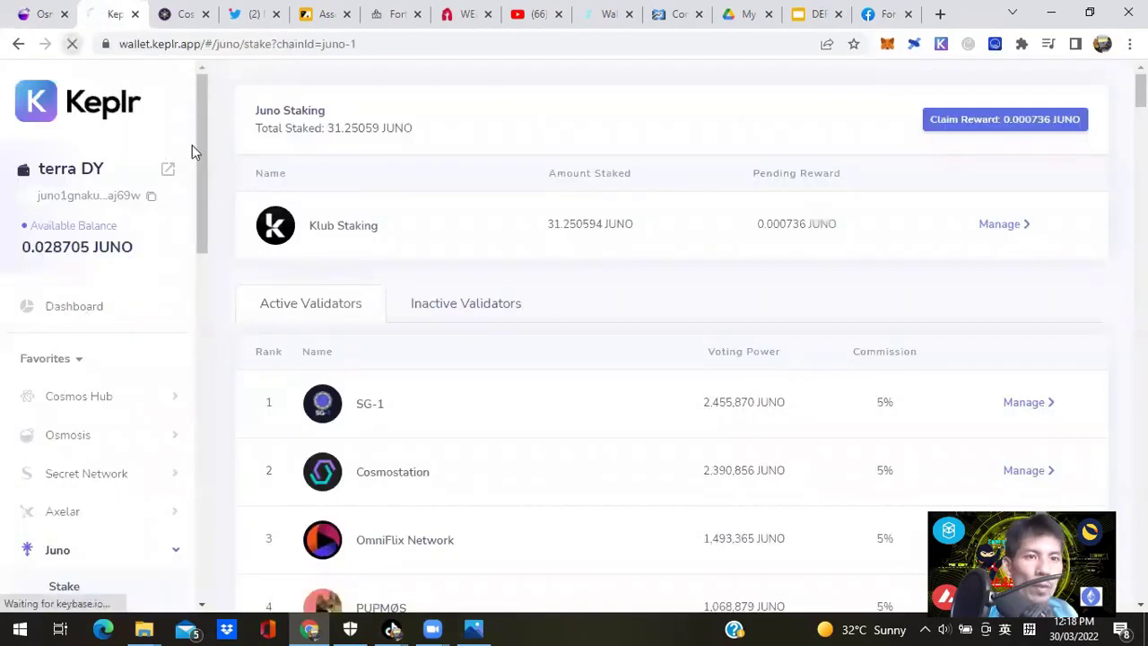
{"action": "left_click_drag", "start_coordinate": [201, 145], "coordinate": [212, 290]}
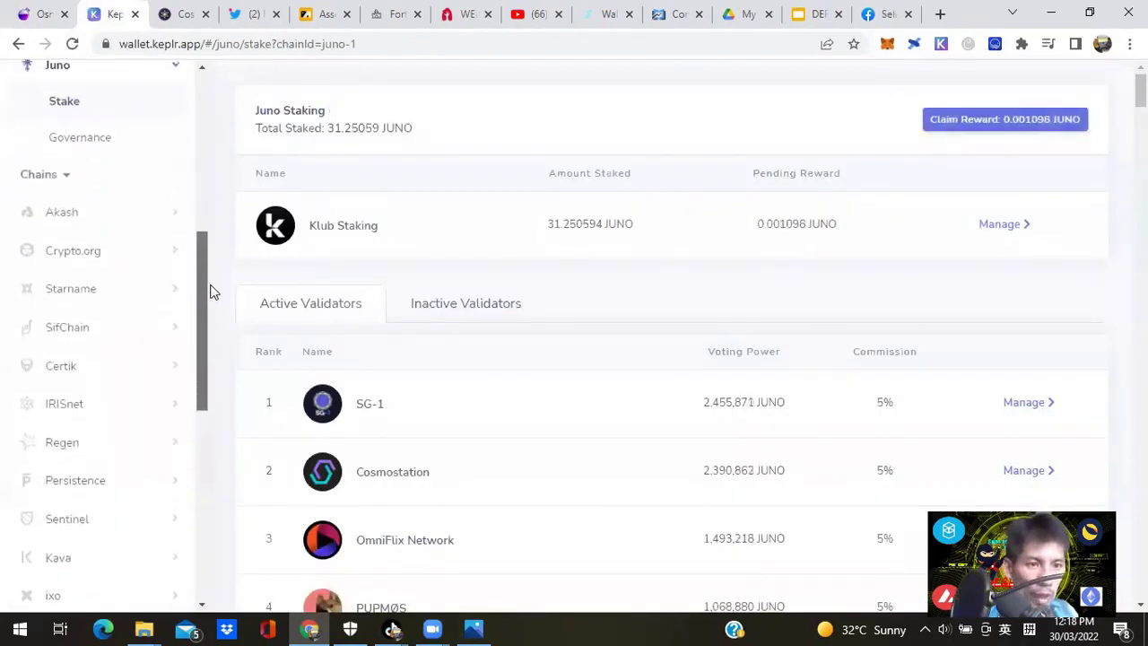
{"action": "left_click", "coordinate": [75, 288]}
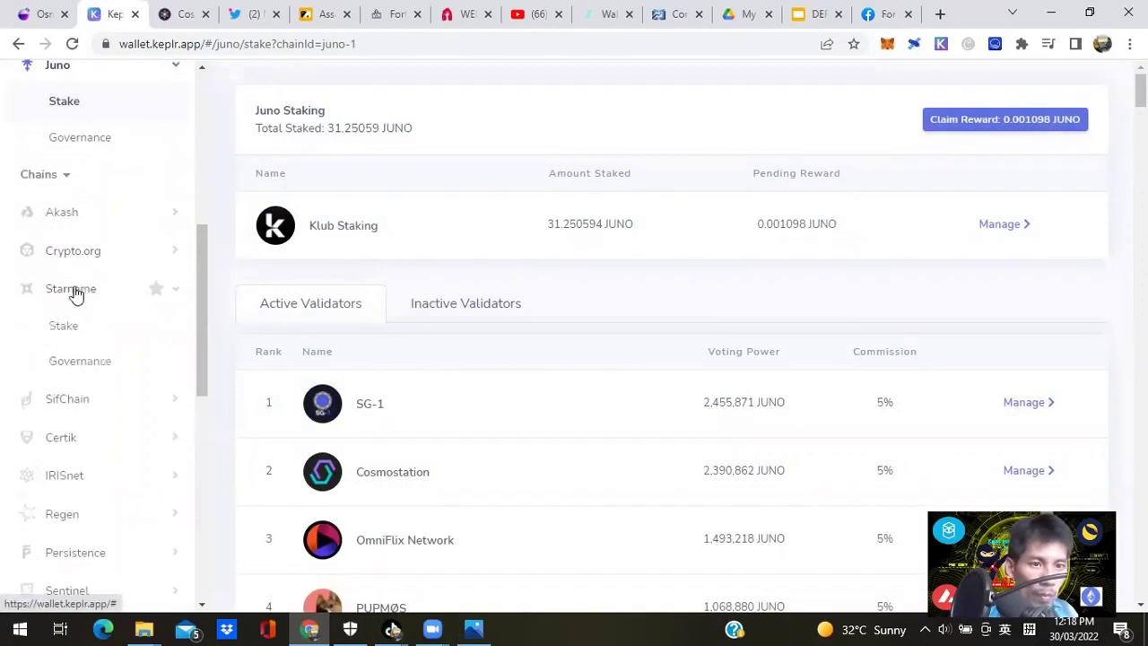
{"action": "left_click", "coordinate": [157, 292]}
{"action": "left_click_drag", "start_coordinate": [200, 291], "coordinate": [191, 195]}
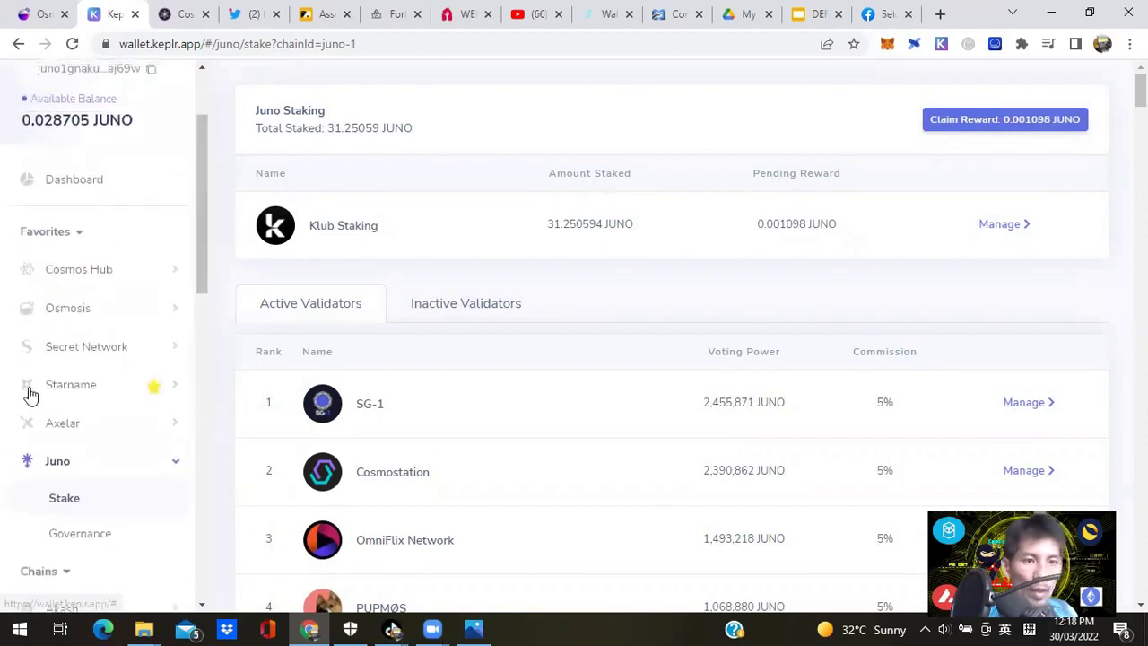
Replace Starname with Stargaze among the favorite chains and open the Stargaze staking page.
{"action": "left_click", "coordinate": [59, 387]}
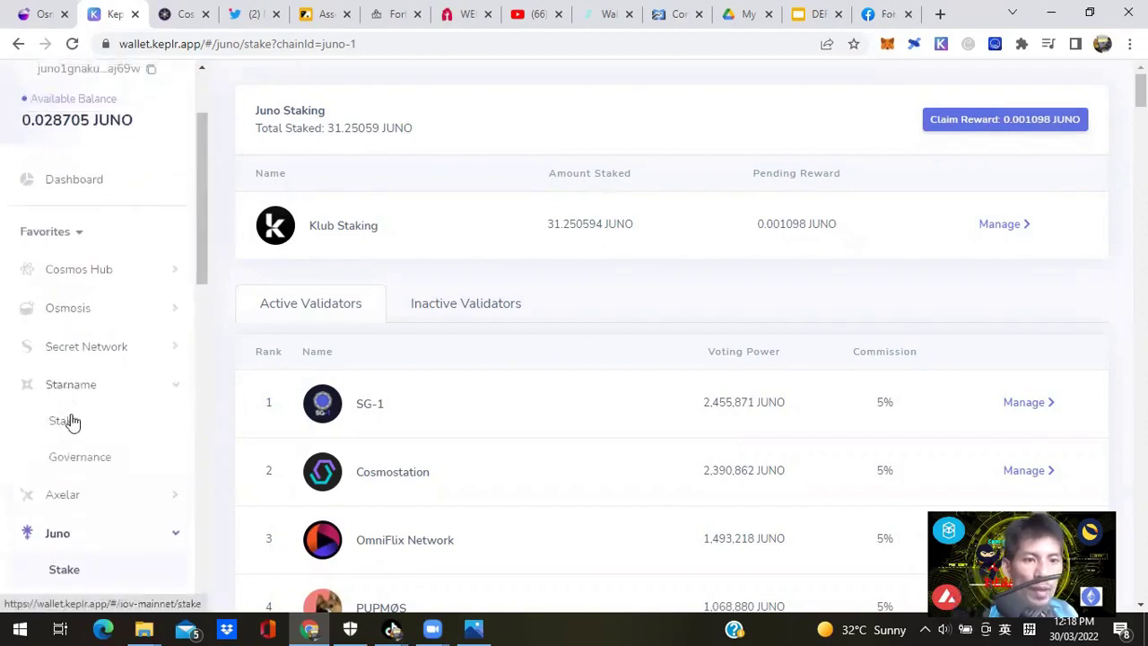
{"action": "left_click", "coordinate": [69, 422]}
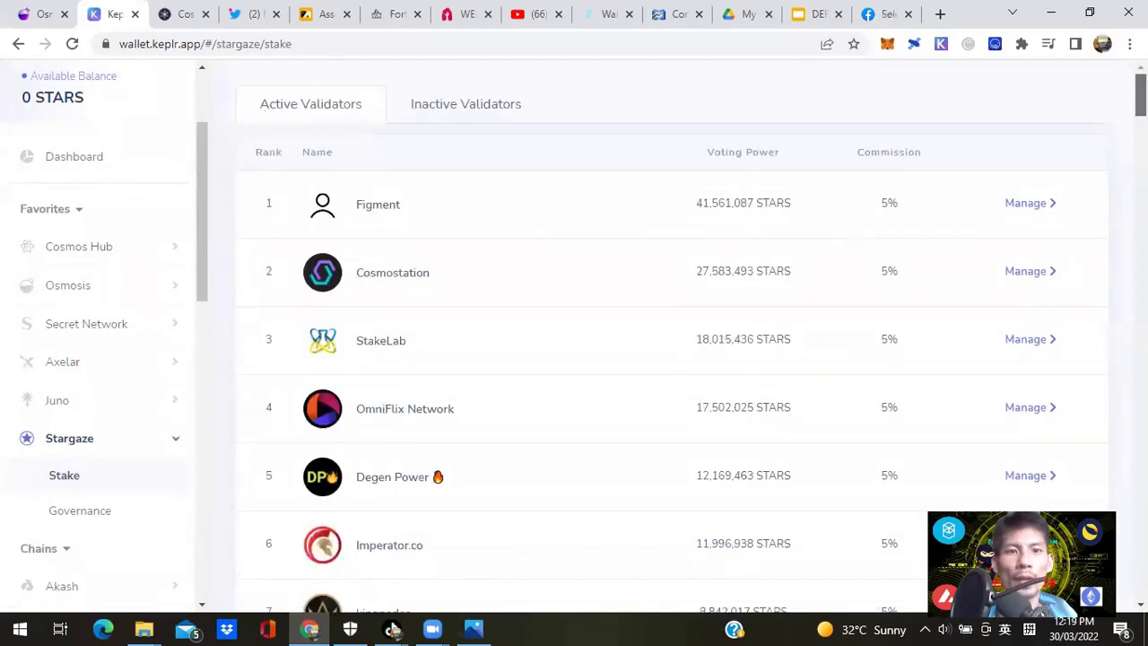
{"action": "scroll", "coordinate": [690, 337], "scroll_direction": "down", "scroll_amount": 1}
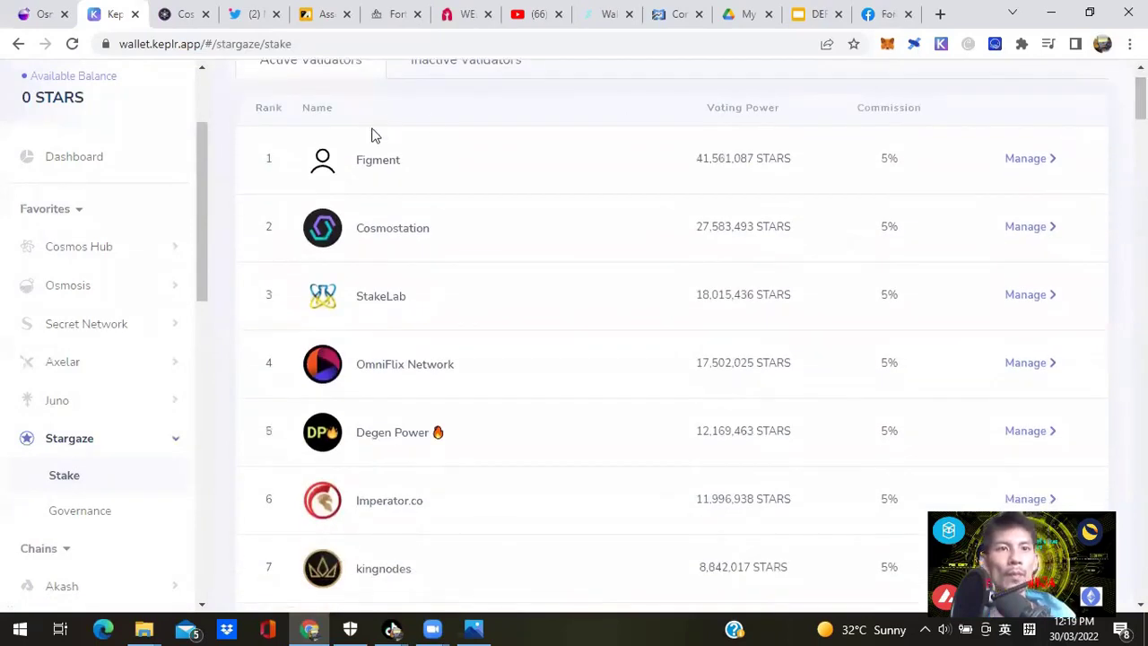
Return to the Osmosis assets, start an IBC withdrawal of Stargaze - STARS and accept the Keplr request.
{"action": "left_click", "coordinate": [33, 15]}
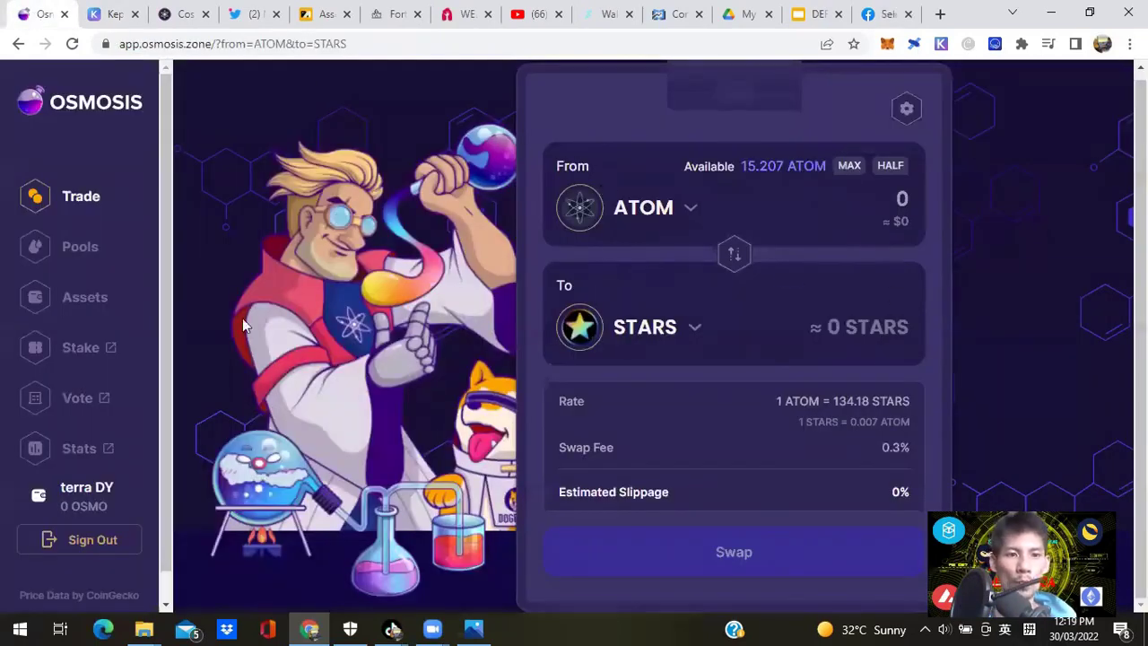
{"action": "left_click", "coordinate": [84, 301]}
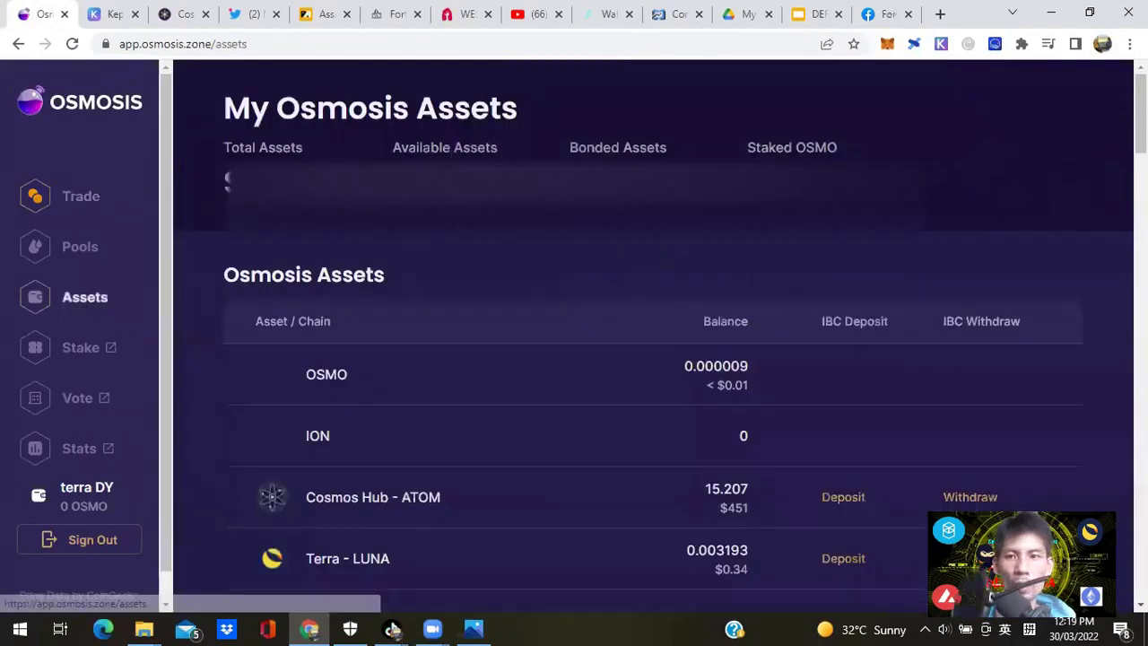
{"action": "scroll", "coordinate": [654, 359], "scroll_direction": "down", "scroll_amount": 6}
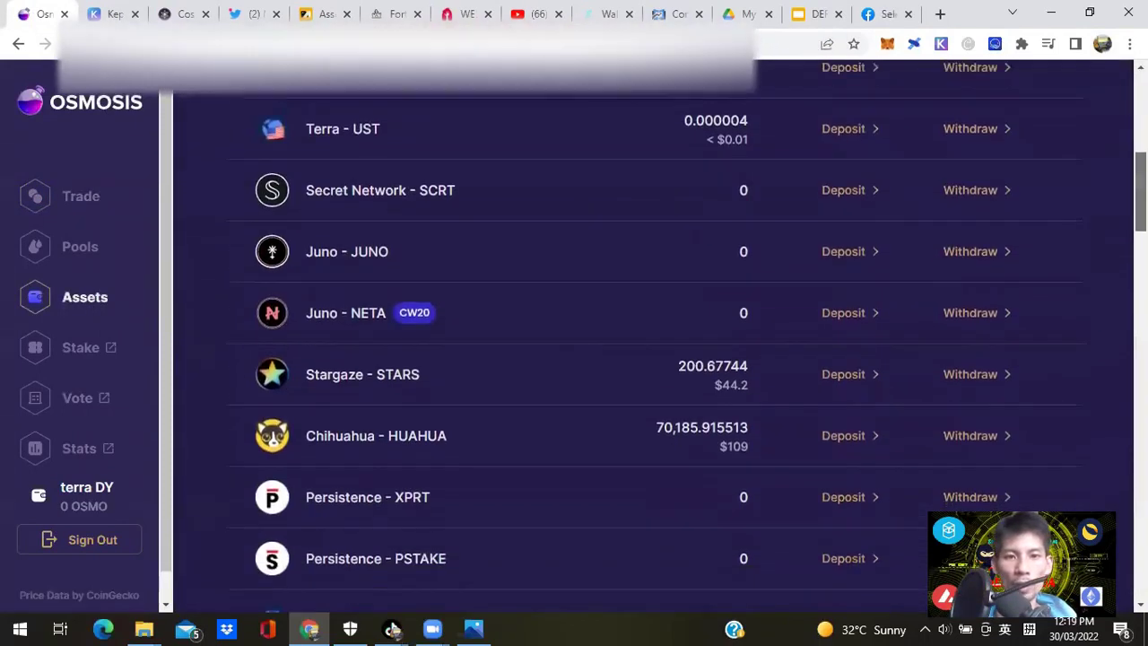
{"action": "left_click", "coordinate": [976, 375]}
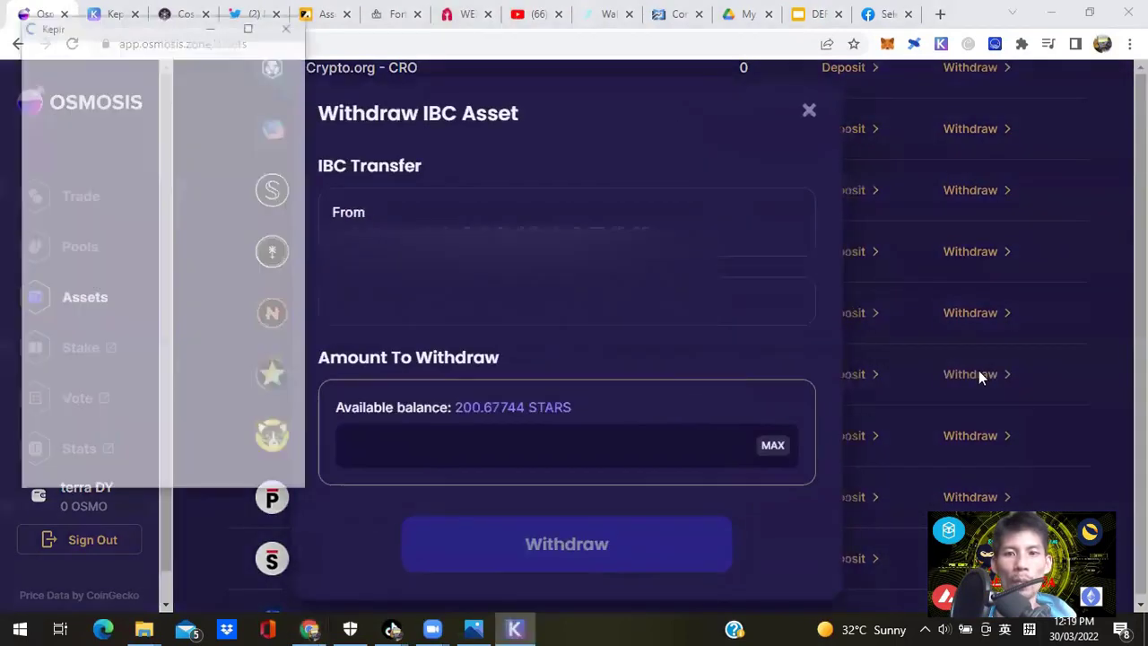
{"action": "left_click", "coordinate": [254, 508]}
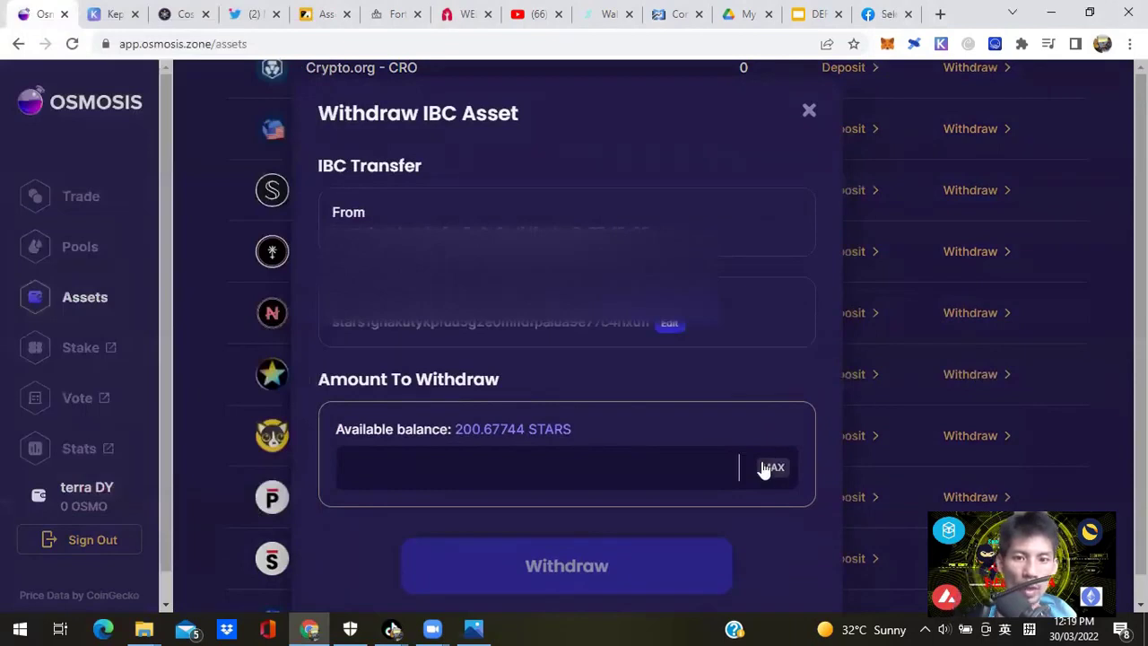
Withdraw the maximum 200.67744 STARS, approve the transfer in Keplr with the Low fee and dismiss the transaction notification.
{"action": "left_click", "coordinate": [773, 468]}
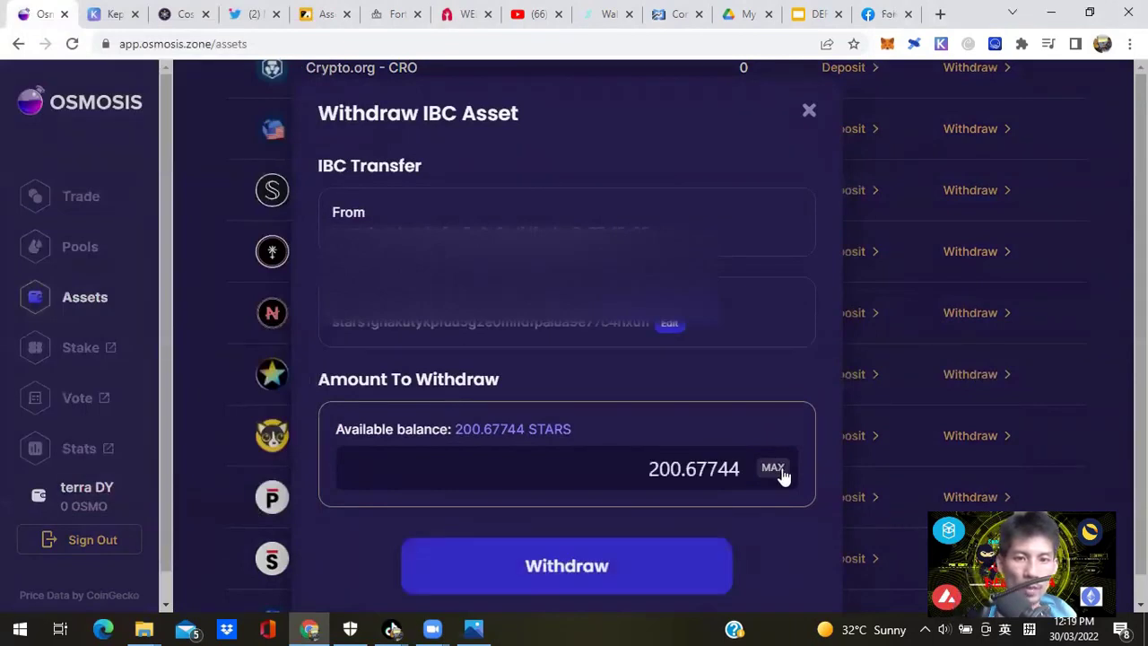
{"action": "left_click", "coordinate": [581, 577]}
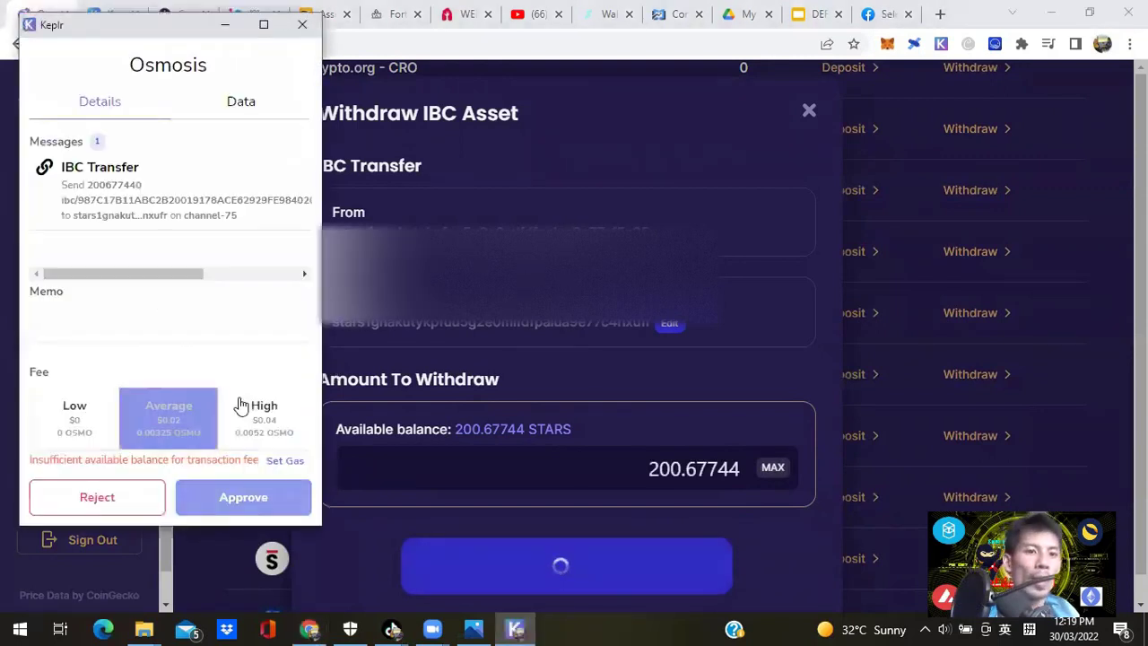
{"action": "left_click", "coordinate": [78, 432]}
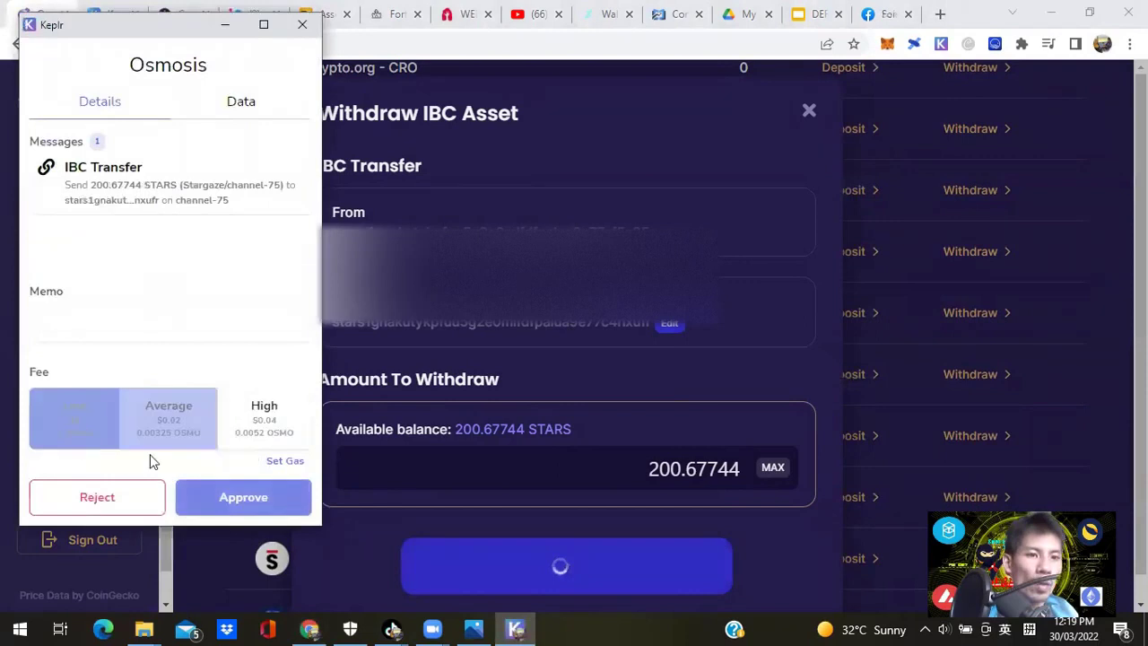
{"action": "left_click", "coordinate": [299, 497]}
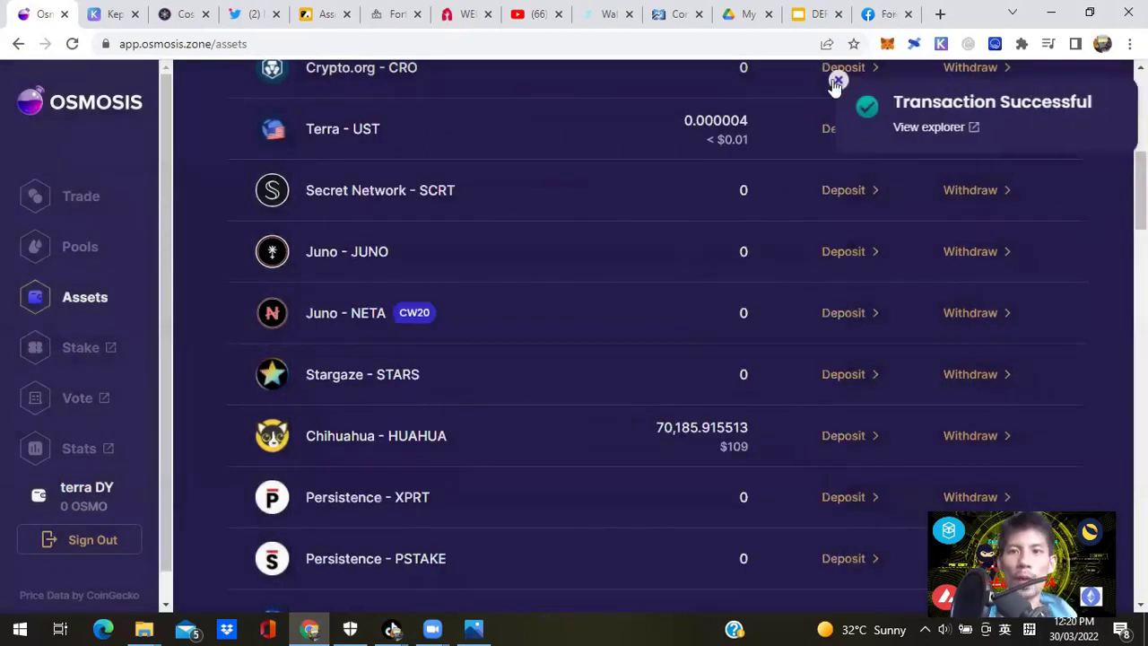
{"action": "left_click", "coordinate": [836, 82]}
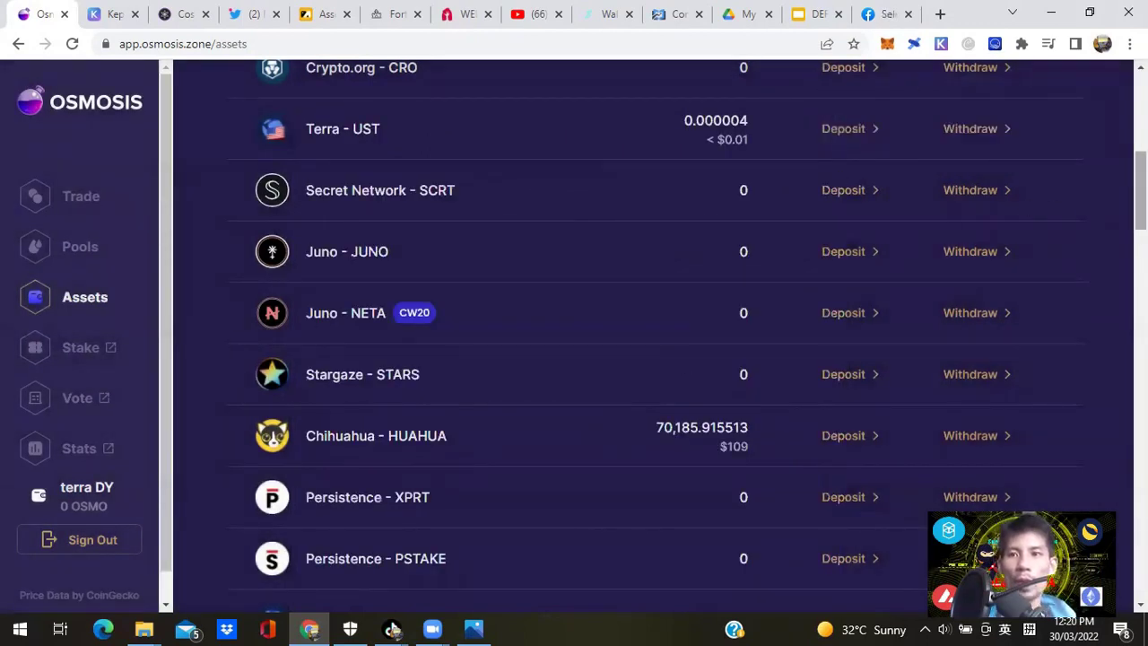
{"action": "scroll", "coordinate": [660, 348], "scroll_direction": "down", "scroll_amount": 1}
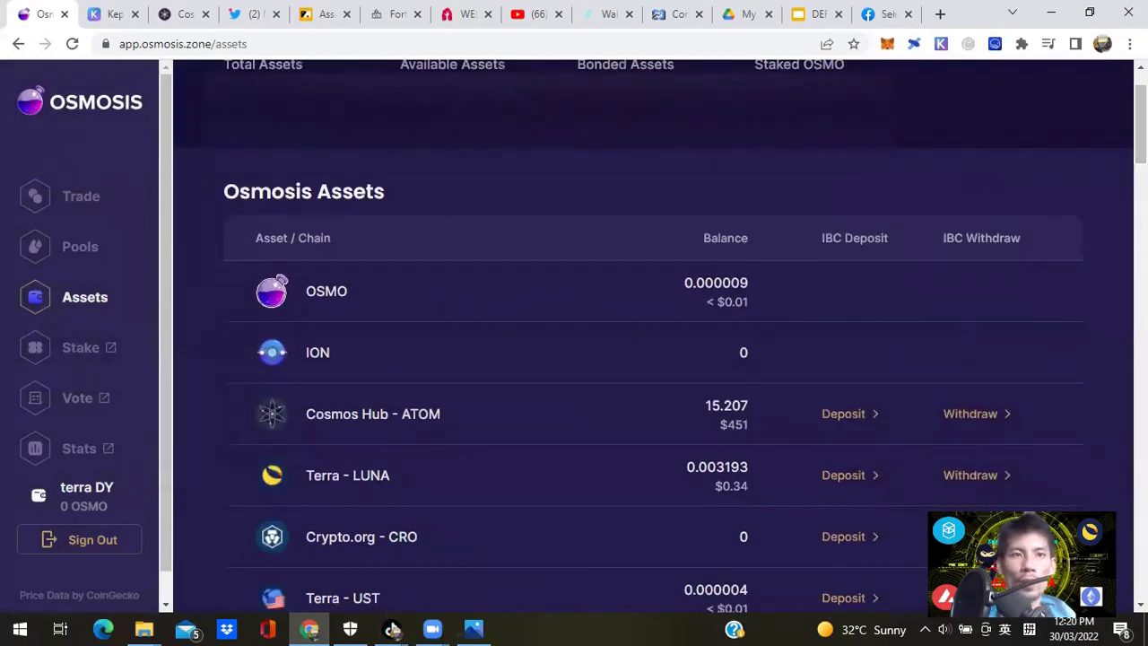
Switch to the Keplr wallet, reload the Stargaze staking page and examine the active validators' voting power and commission.
{"action": "left_click", "coordinate": [97, 14]}
{"action": "left_click", "coordinate": [72, 47]}
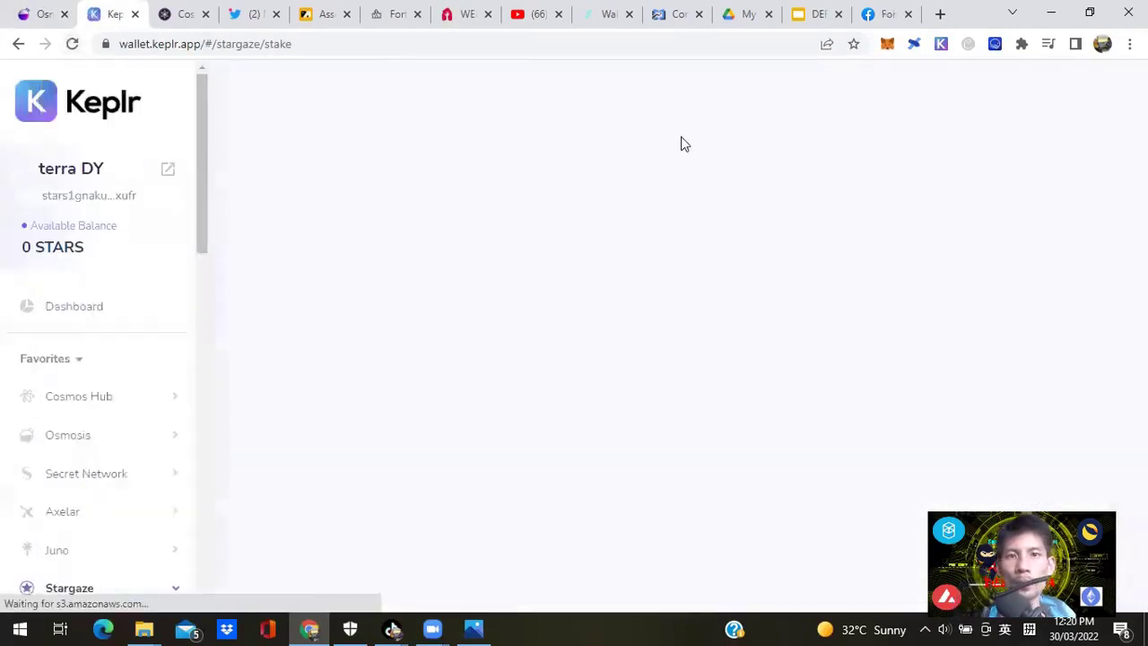
{"action": "left_click_drag", "start_coordinate": [197, 257], "coordinate": [201, 299]}
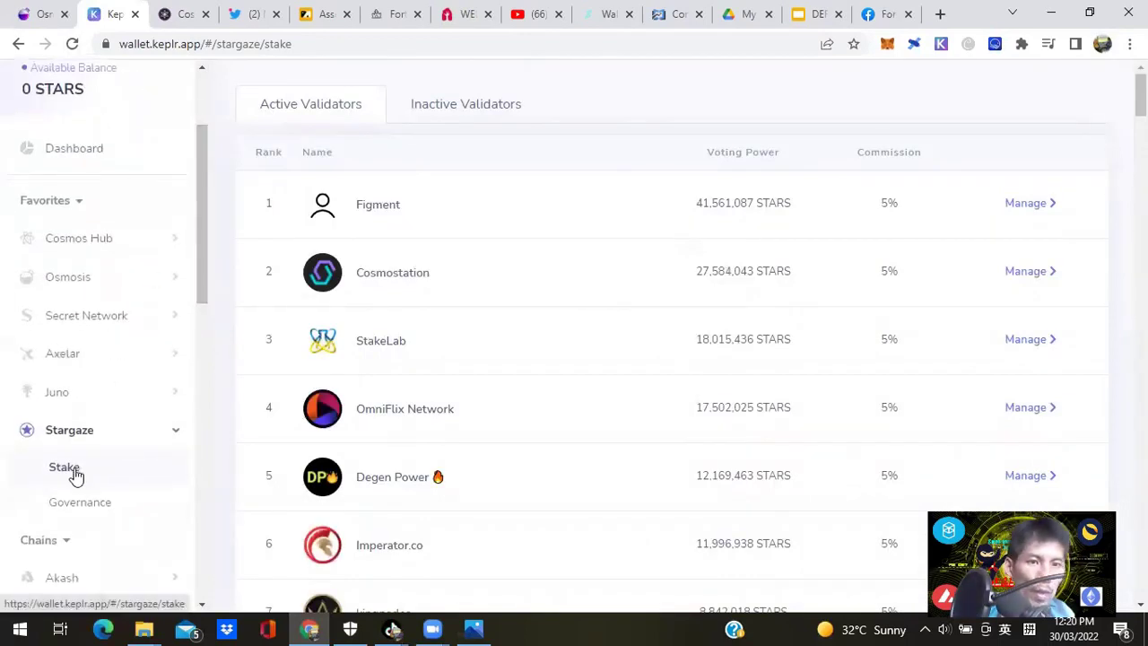
{"action": "mouse_move", "coordinate": [1139, 94]}
{"action": "left_mouse_down"}
{"action": "mouse_move", "coordinate": [1140, 456]}
{"action": "mouse_move", "coordinate": [1140, 97]}
{"action": "left_mouse_up"}
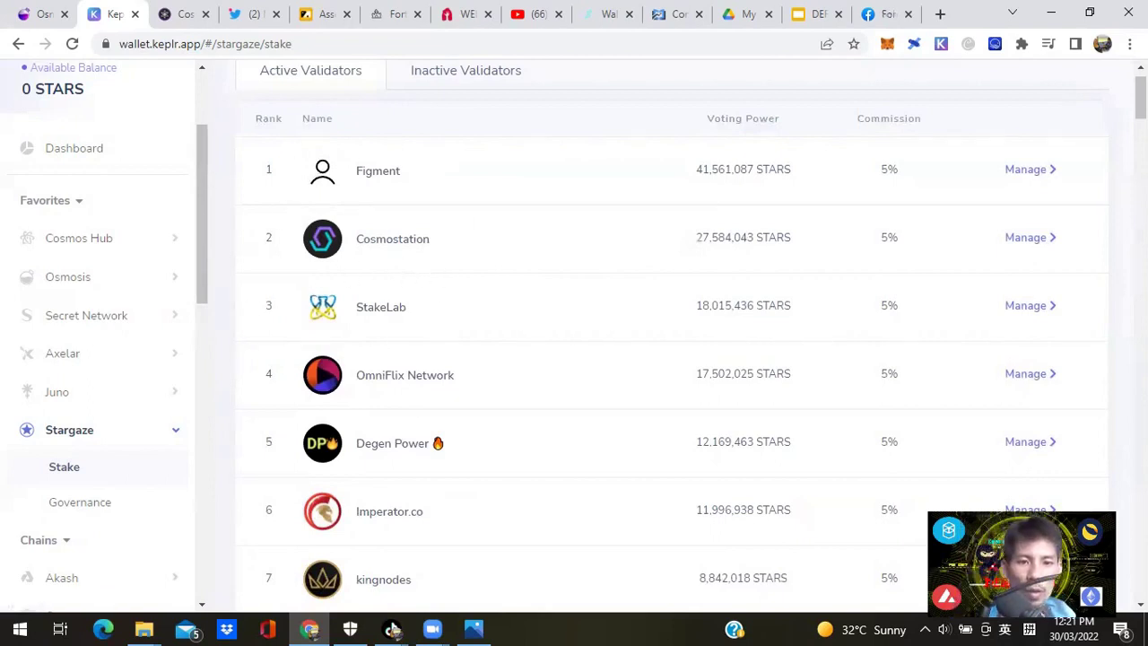
{"action": "scroll", "coordinate": [691, 335], "scroll_direction": "down", "scroll_amount": 2}
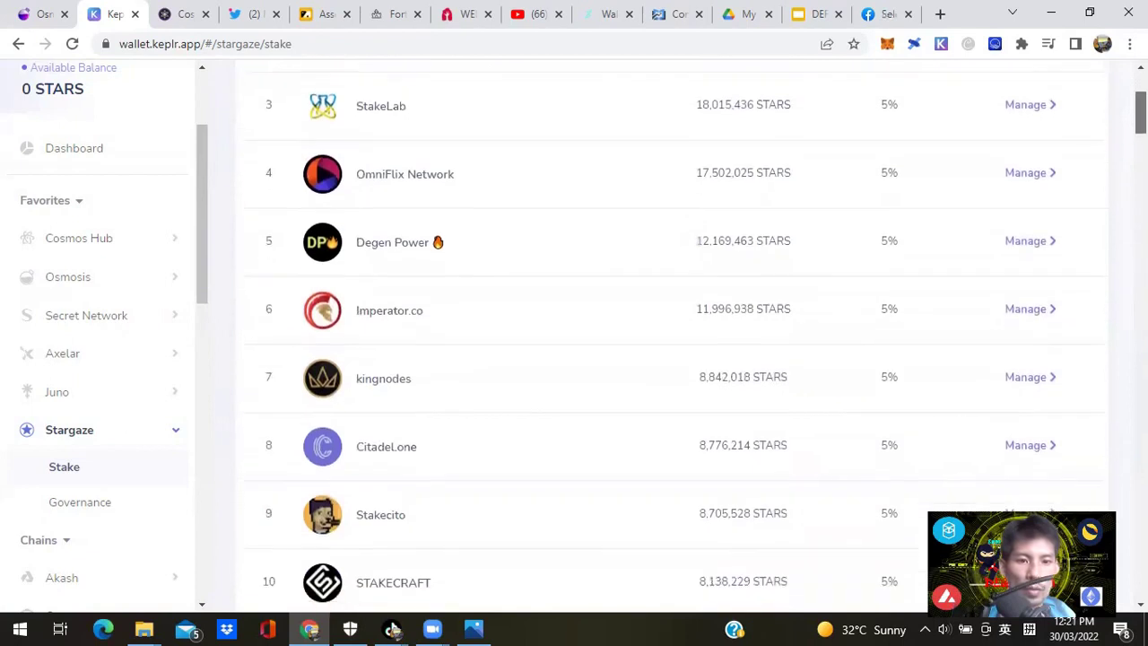
{"action": "scroll", "coordinate": [673, 335], "scroll_direction": "down", "scroll_amount": 5}
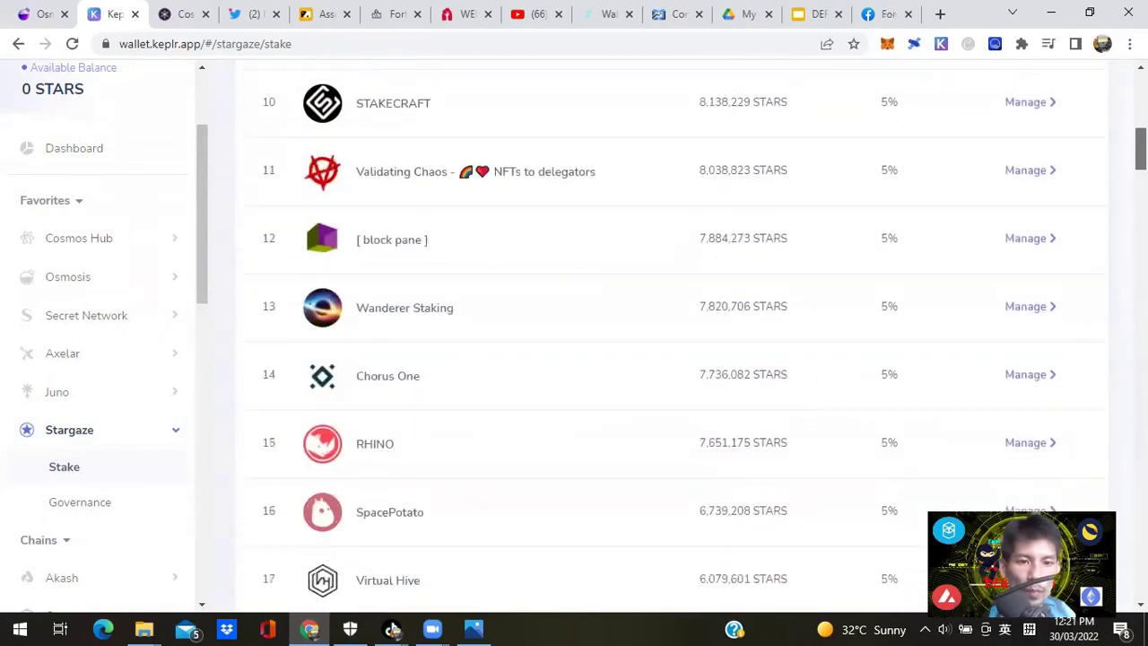
{"action": "scroll", "coordinate": [672, 336], "scroll_direction": "down", "scroll_amount": 5}
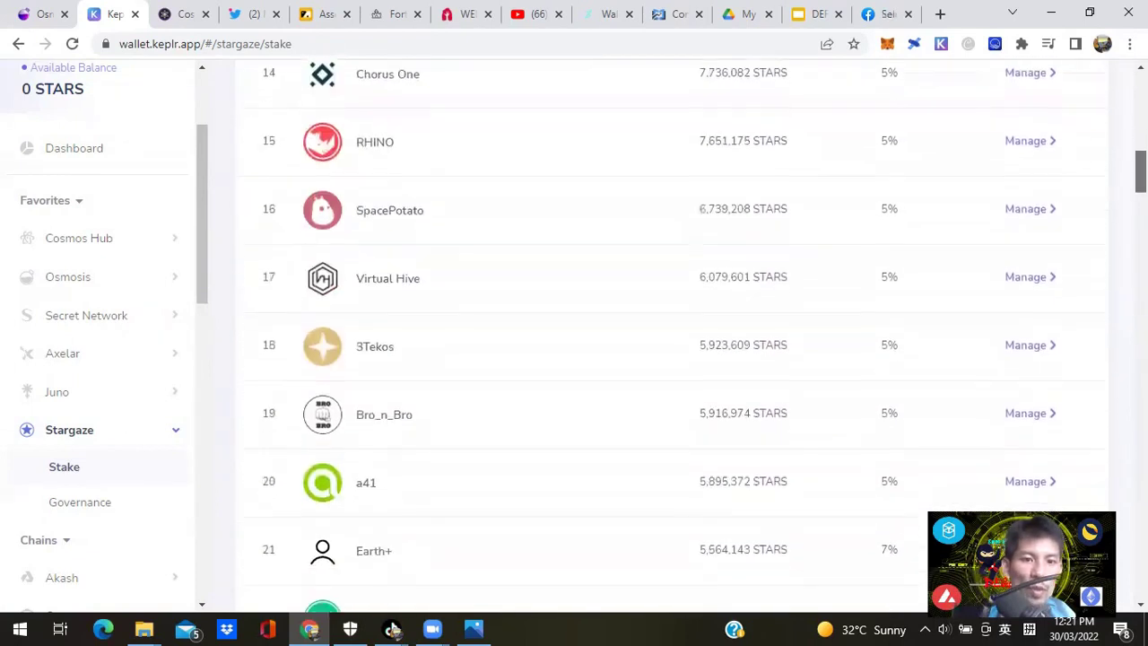
Compare the active Stargaze validators' ranks, voting power and commission across the whole list.
{"action": "scroll", "coordinate": [673, 336], "scroll_direction": "up", "scroll_amount": 15}
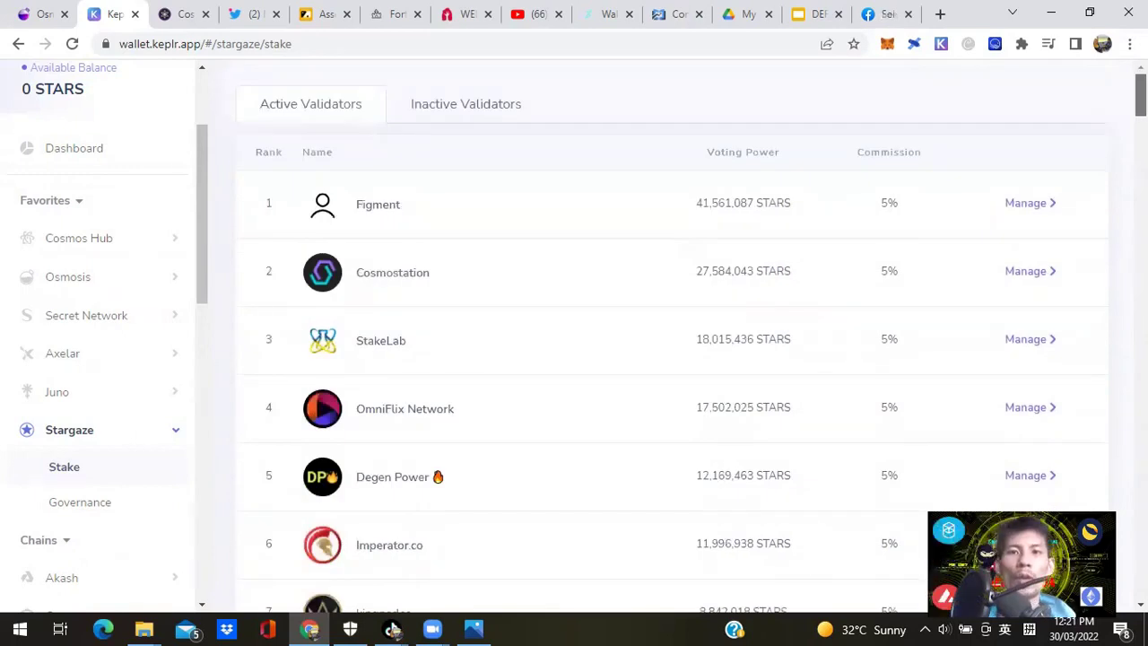
{"action": "scroll", "coordinate": [1112, 118], "scroll_direction": "down", "scroll_amount": 10}
{"action": "scroll", "coordinate": [673, 335], "scroll_direction": "down", "scroll_amount": 7}
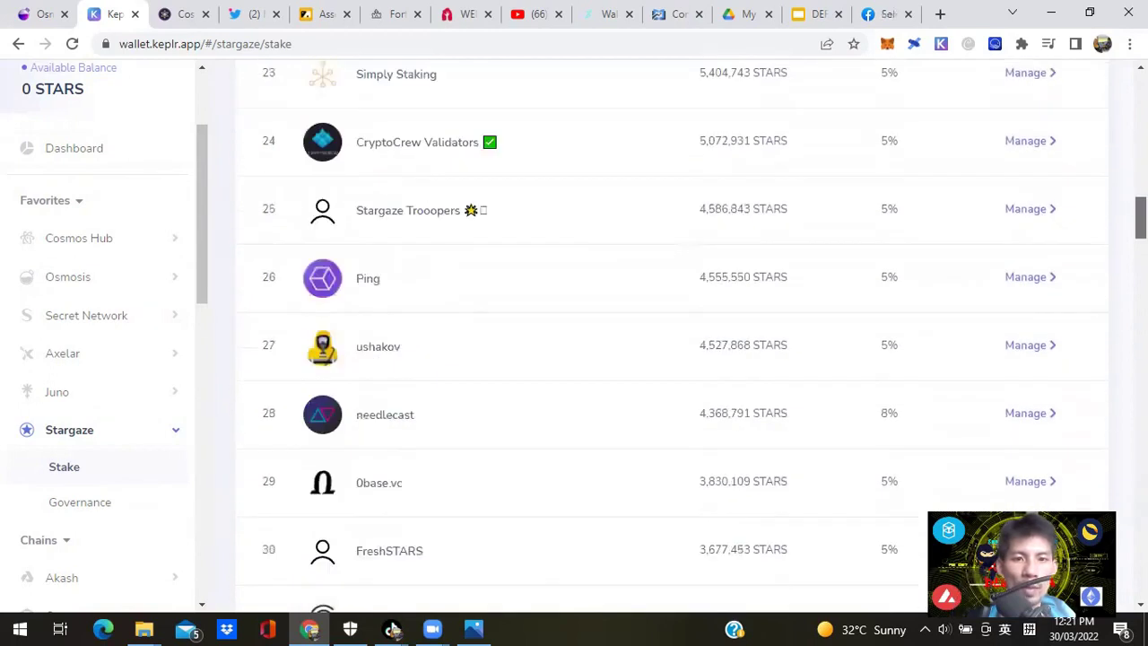
{"action": "scroll", "coordinate": [672, 335], "scroll_direction": "down", "scroll_amount": 20}
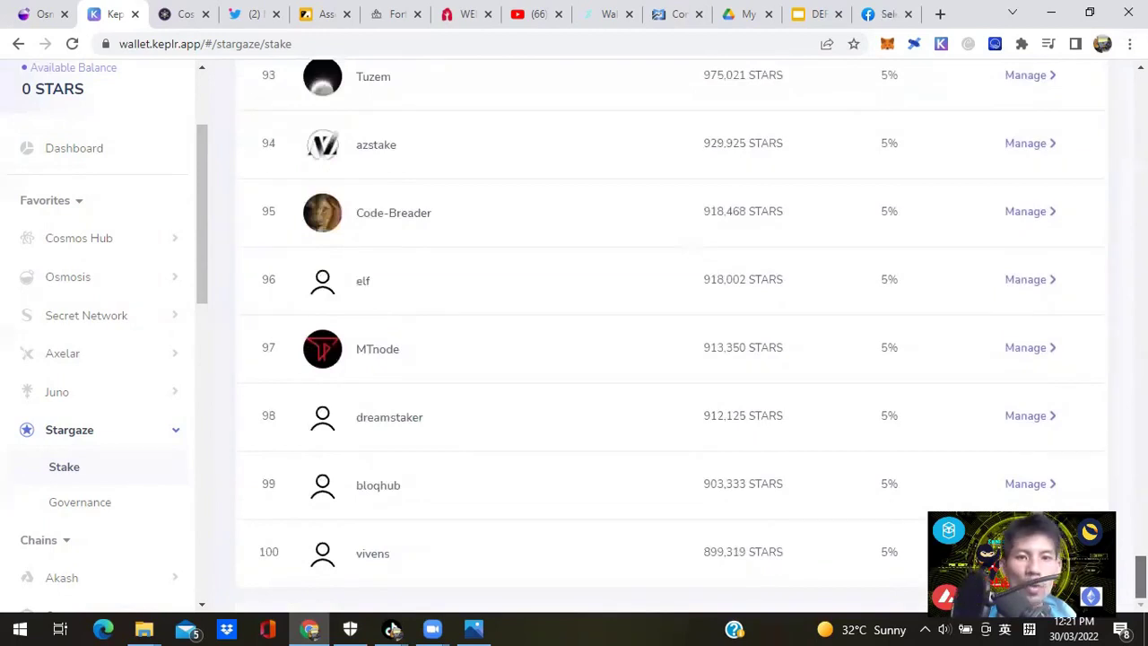
{"action": "left_click_drag", "start_coordinate": [1139, 574], "coordinate": [1086, 79]}
{"action": "scroll", "coordinate": [1087, 79], "scroll_direction": "down", "scroll_amount": 20}
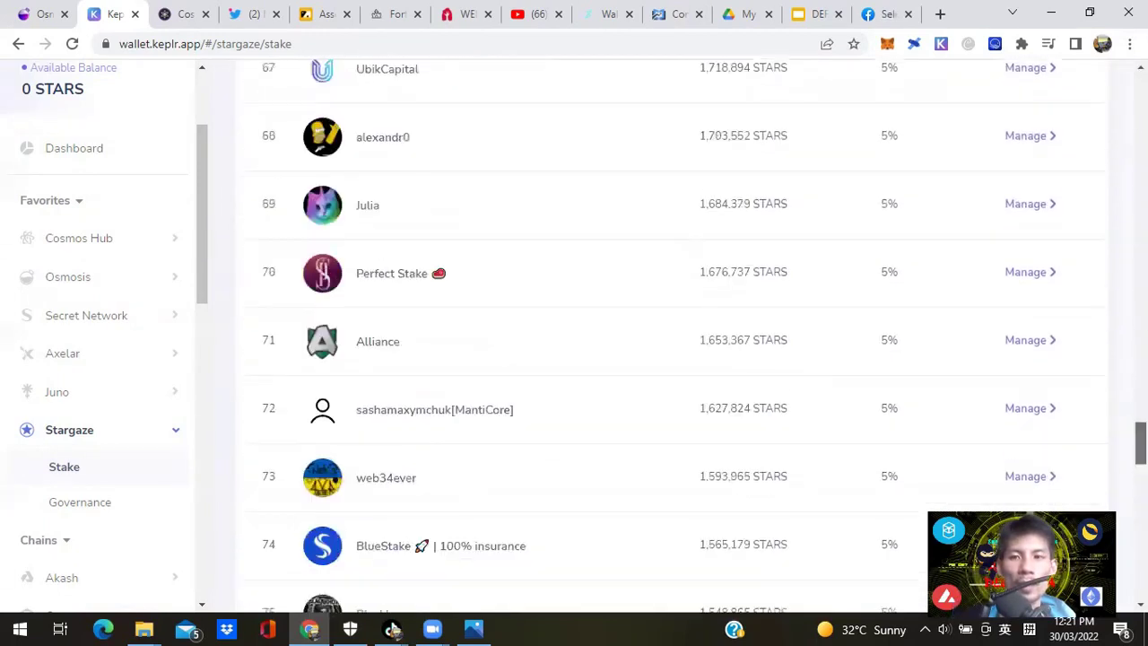
{"action": "scroll", "coordinate": [673, 336], "scroll_direction": "up", "scroll_amount": 20}
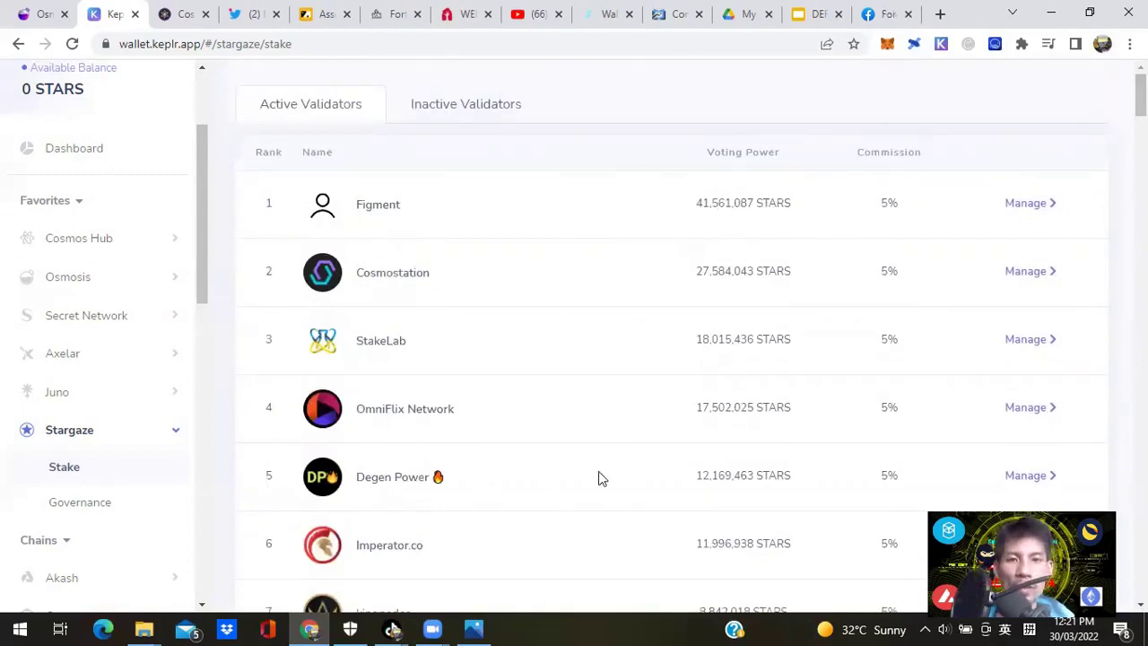
{"action": "scroll", "coordinate": [673, 340], "scroll_direction": "down", "scroll_amount": 3}
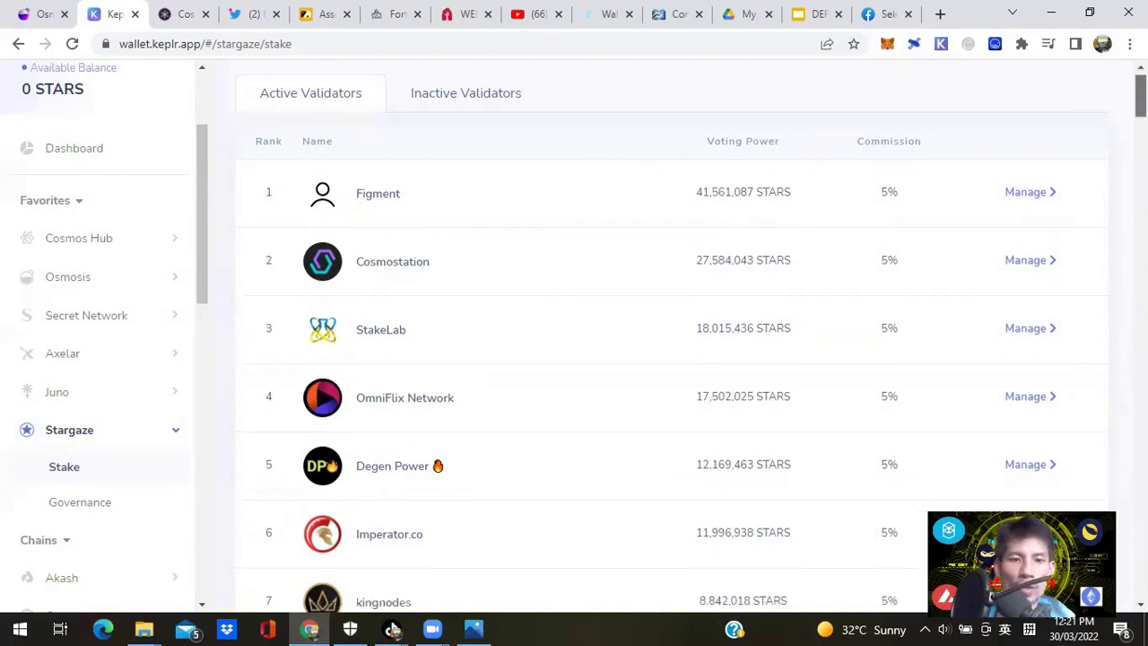
{"action": "scroll", "coordinate": [672, 341], "scroll_direction": "up", "scroll_amount": 3}
{"action": "scroll", "coordinate": [673, 341], "scroll_direction": "down", "scroll_amount": 4}
{"action": "scroll", "coordinate": [673, 341], "scroll_direction": "up", "scroll_amount": 4}
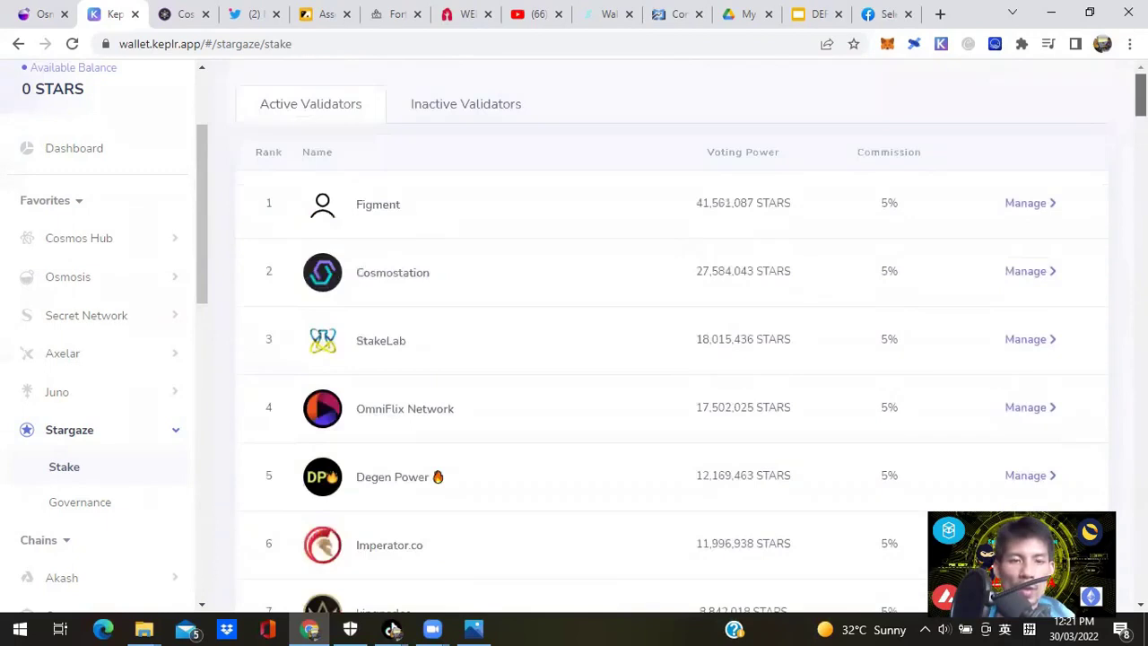
{"action": "scroll", "coordinate": [672, 341], "scroll_direction": "down", "scroll_amount": 2}
{"action": "scroll", "coordinate": [673, 341], "scroll_direction": "down", "scroll_amount": 1}
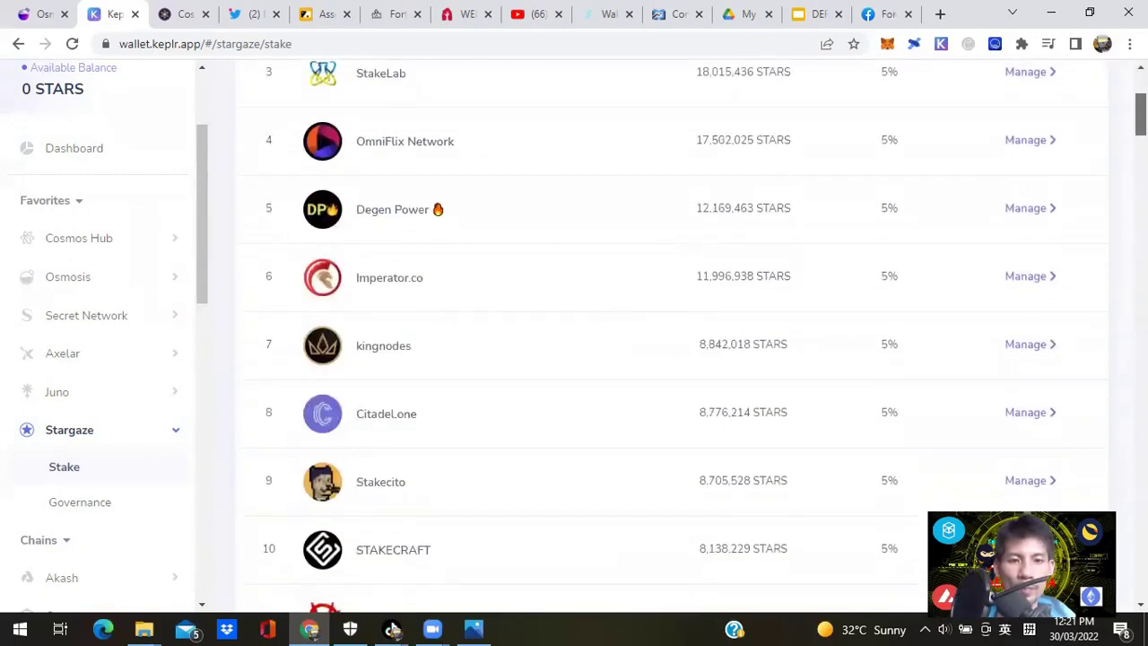
{"action": "scroll", "coordinate": [672, 340], "scroll_direction": "down", "scroll_amount": 1}
{"action": "scroll", "coordinate": [672, 341], "scroll_direction": "up", "scroll_amount": 3}
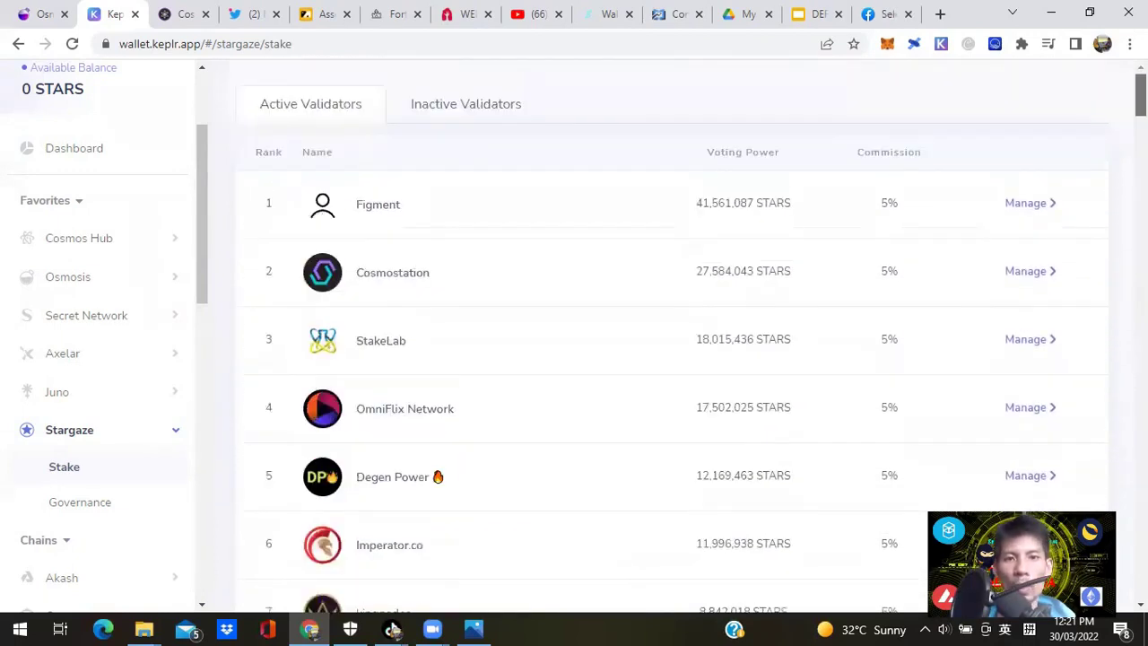
{"action": "left_click", "coordinate": [1036, 281]}
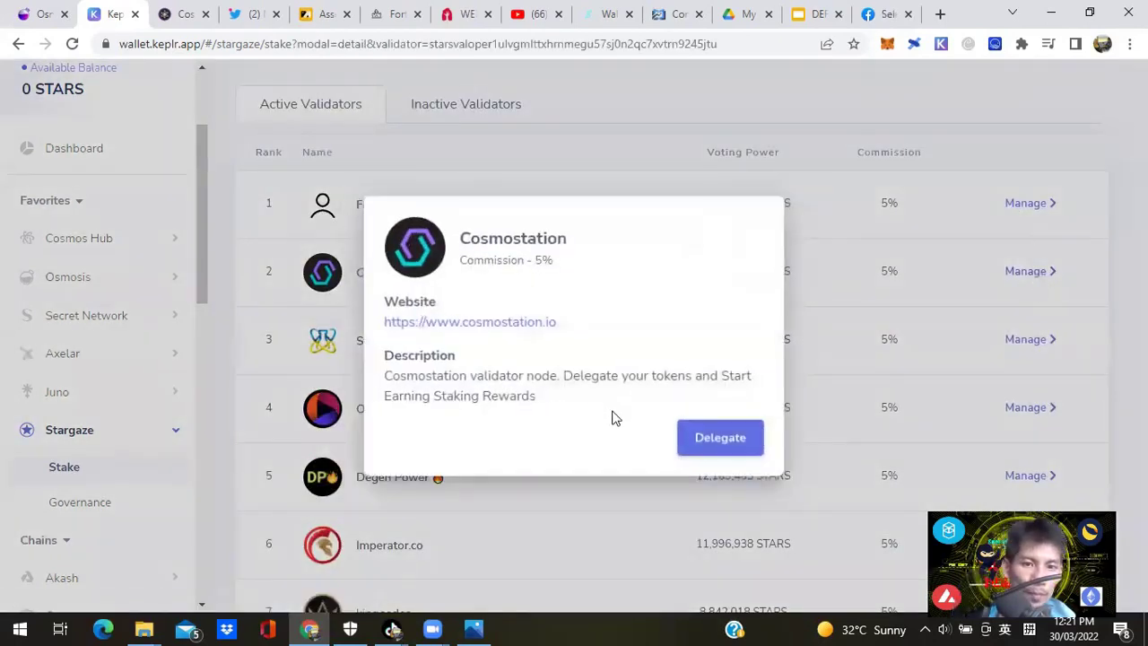
{"action": "left_click", "coordinate": [734, 439]}
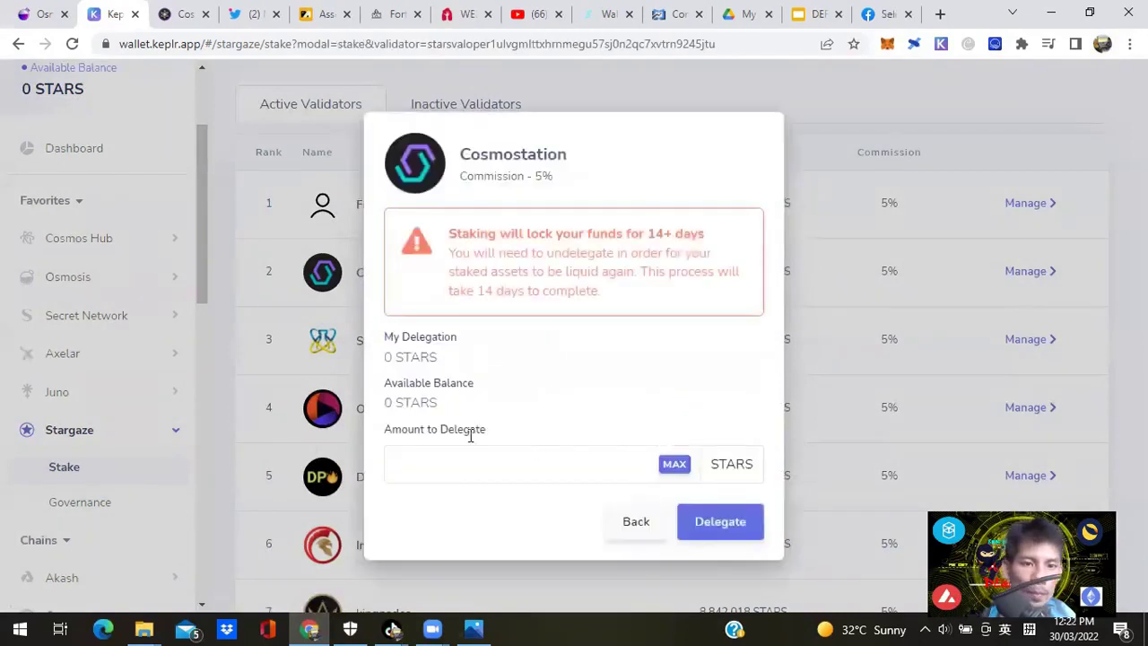
{"action": "left_click", "coordinate": [645, 523]}
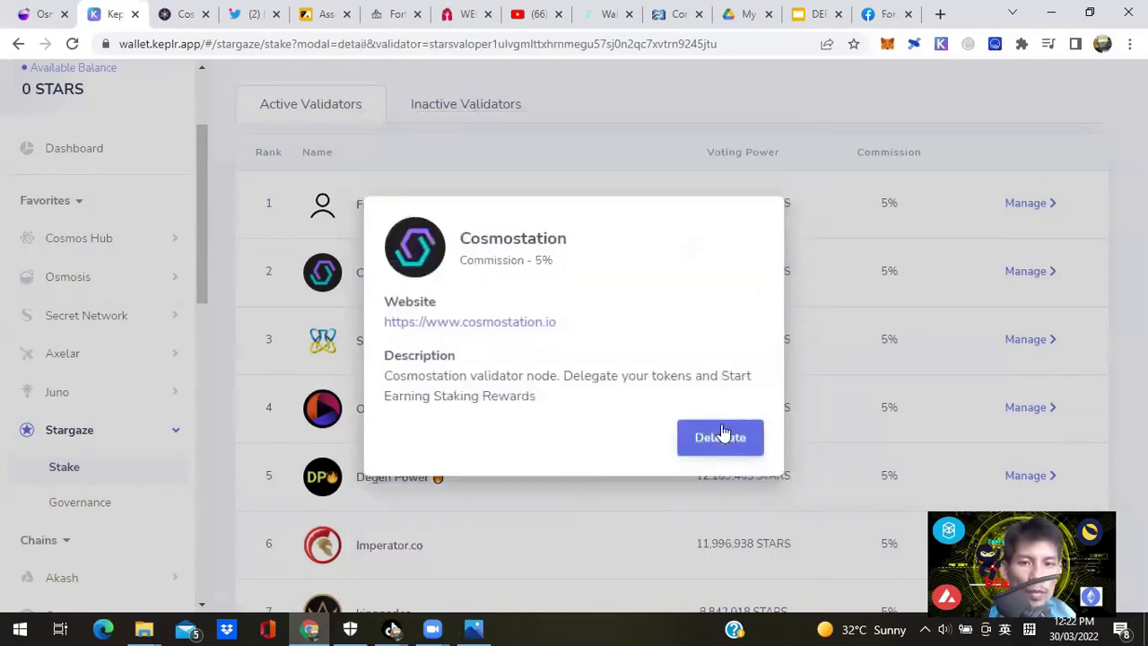
{"action": "left_click", "coordinate": [861, 251]}
Check the STARS withdrawal on Osmosis, then reload both the Osmosis assets page and the Keplr Stargaze staking page.
{"action": "left_click", "coordinate": [34, 23]}
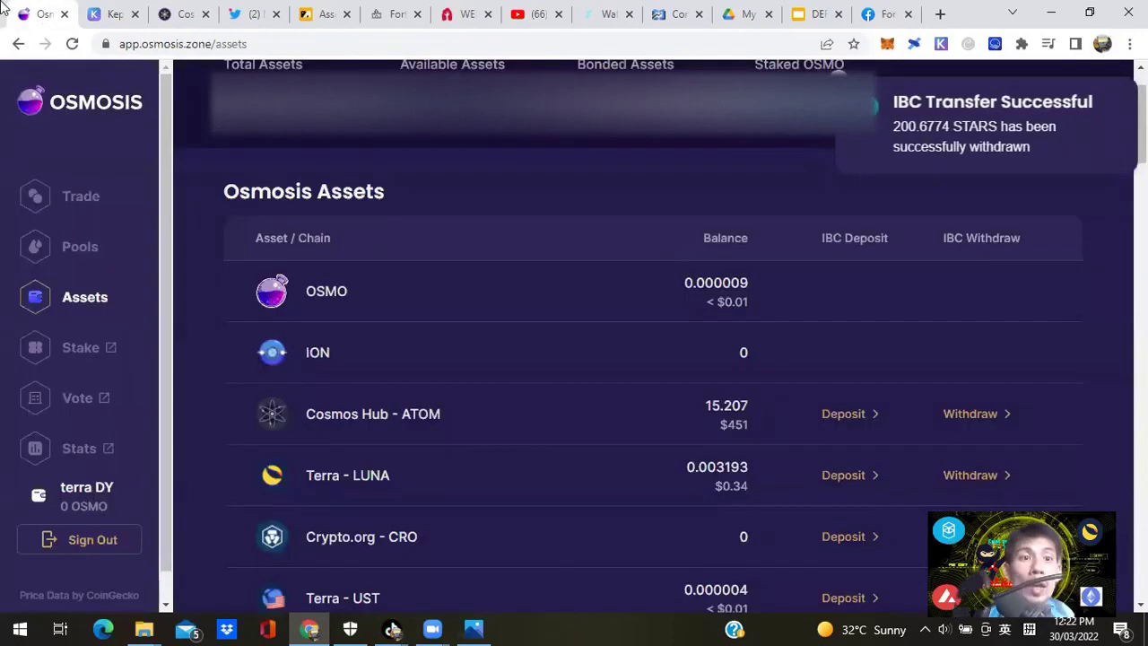
{"action": "left_click", "coordinate": [73, 47]}
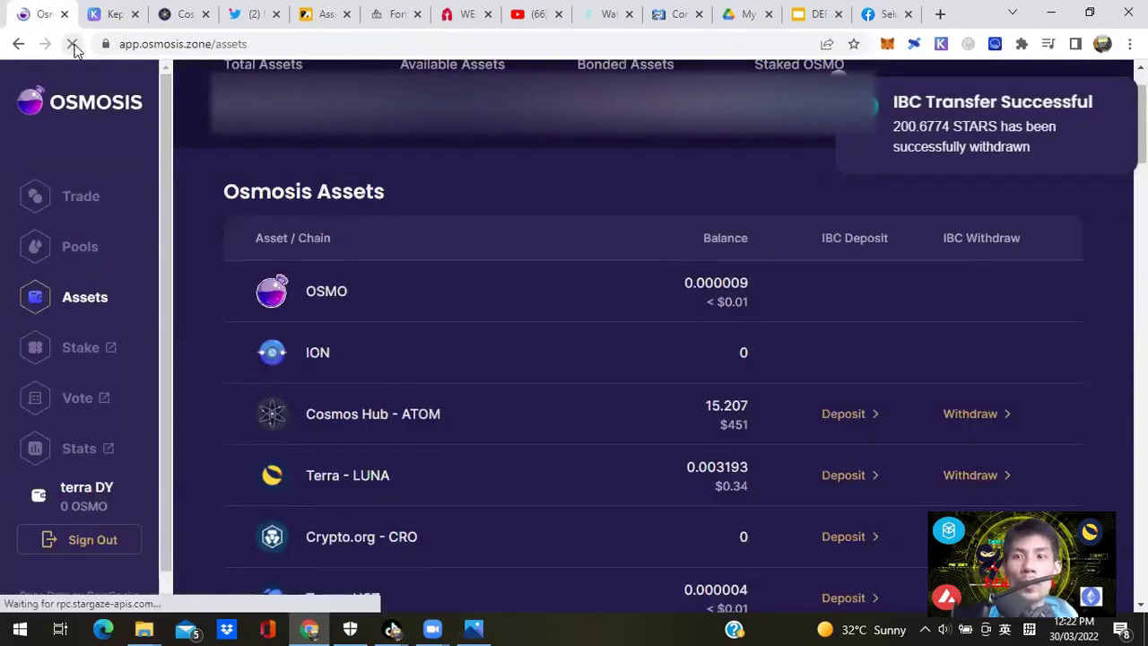
{"action": "left_click", "coordinate": [112, 15]}
{"action": "left_click", "coordinate": [71, 43]}
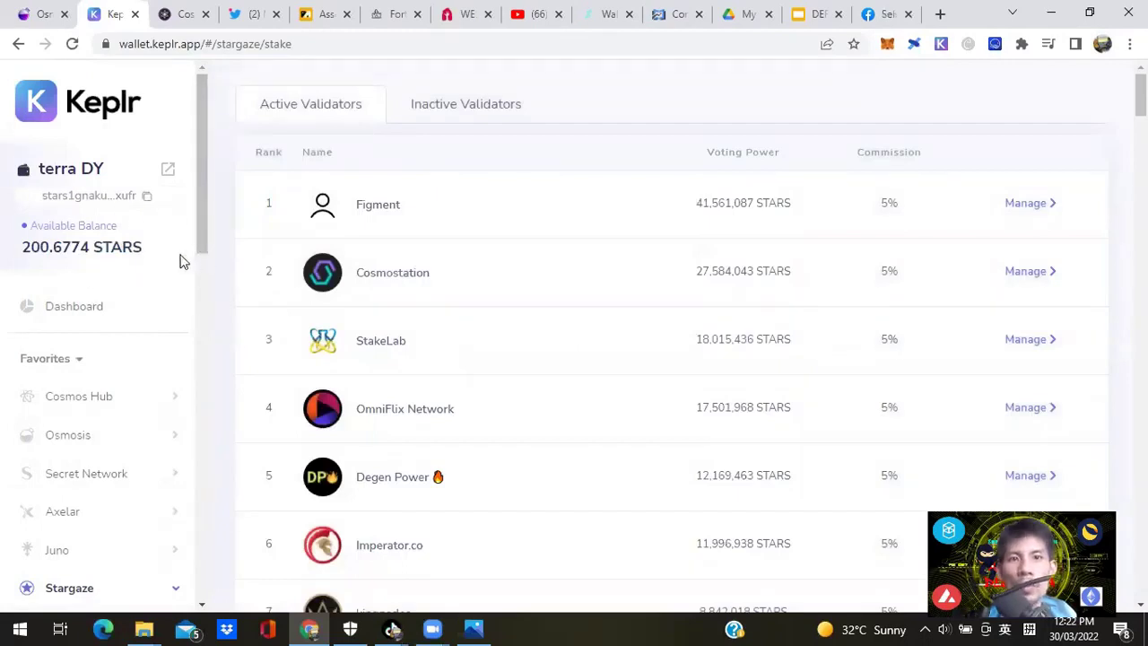
Start a delegation to the Cosmostation validator, set the amount to 200.6 STARS and submit it.
{"action": "scroll", "coordinate": [1140, 95], "scroll_direction": "down", "scroll_amount": 1}
{"action": "scroll", "coordinate": [1138, 98], "scroll_direction": "up", "scroll_amount": 1}
{"action": "scroll", "coordinate": [1138, 99], "scroll_direction": "down", "scroll_amount": 1}
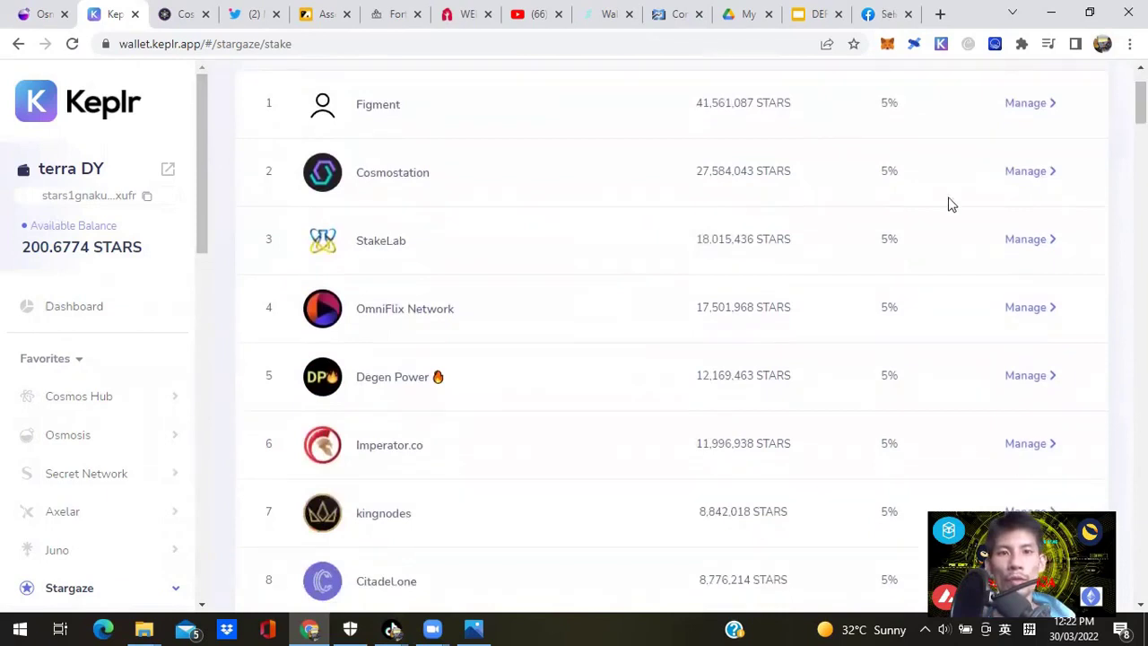
{"action": "left_click", "coordinate": [1031, 172]}
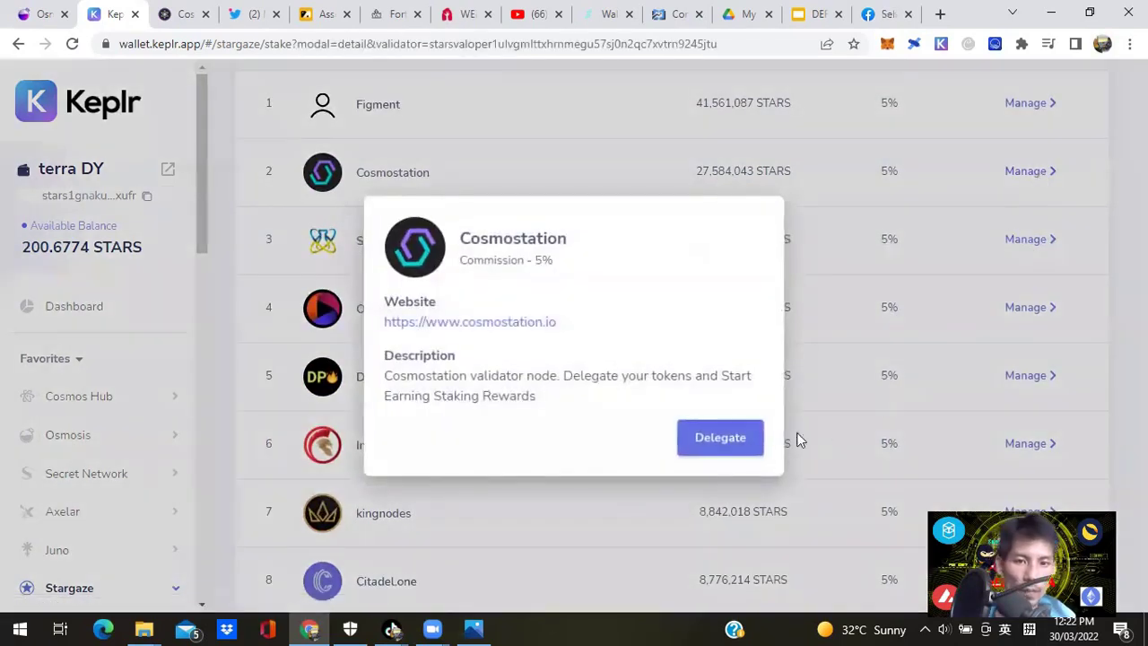
{"action": "left_click", "coordinate": [744, 443]}
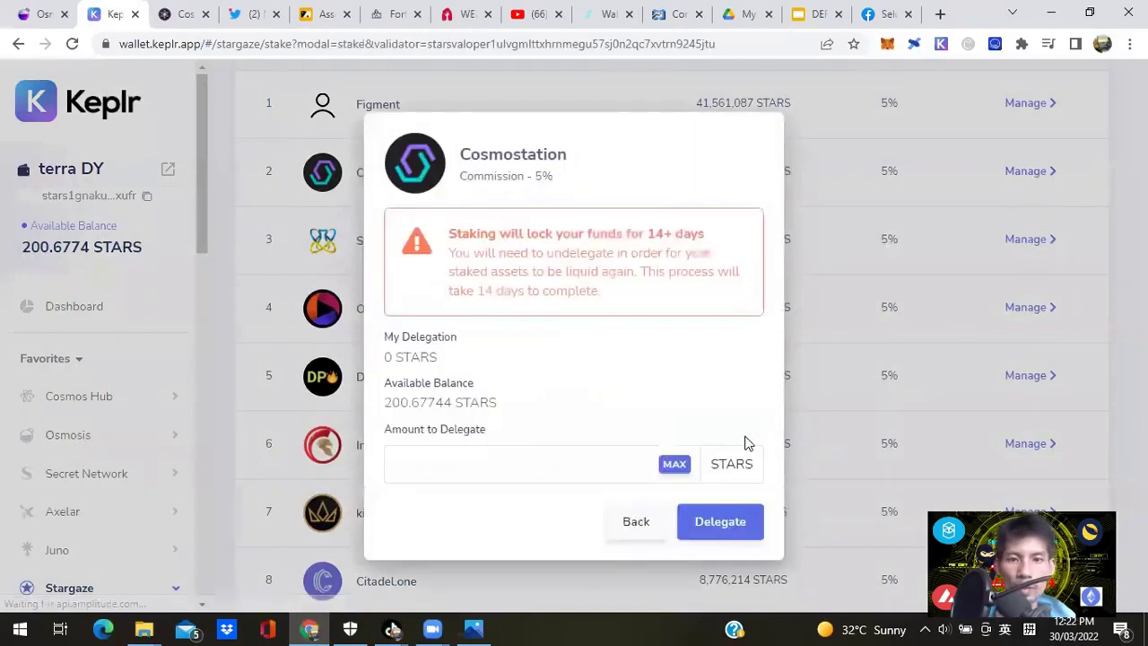
{"action": "left_click", "coordinate": [675, 464]}
{"action": "left_click_drag", "start_coordinate": [456, 464], "coordinate": [436, 463]}
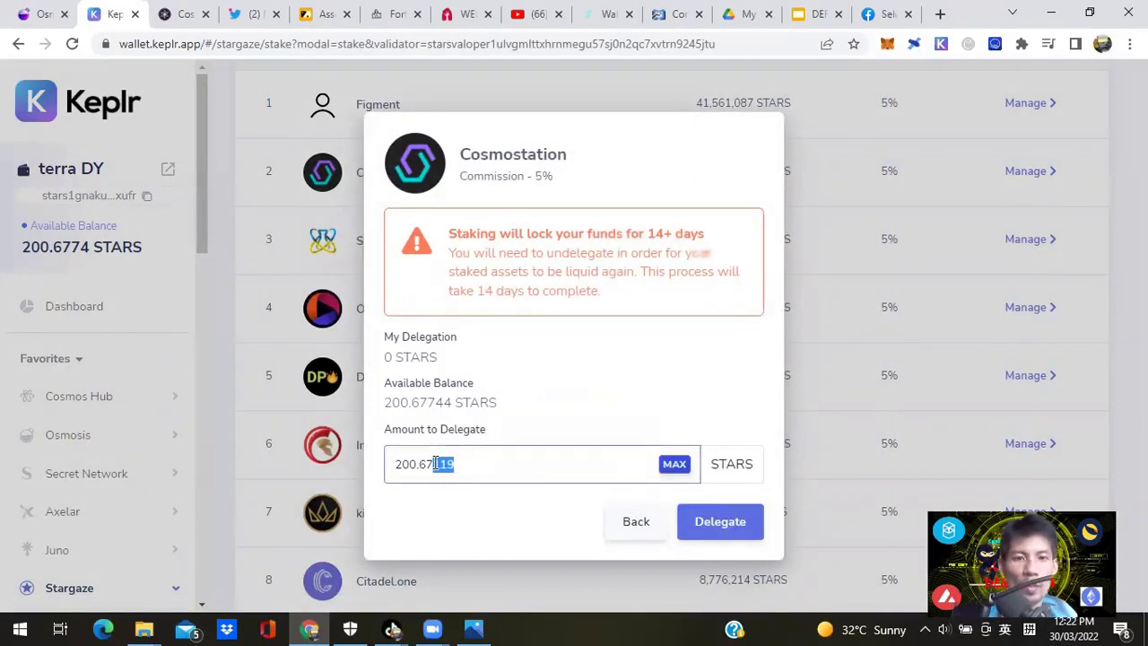
{"action": "key", "text": "BackSpace"}
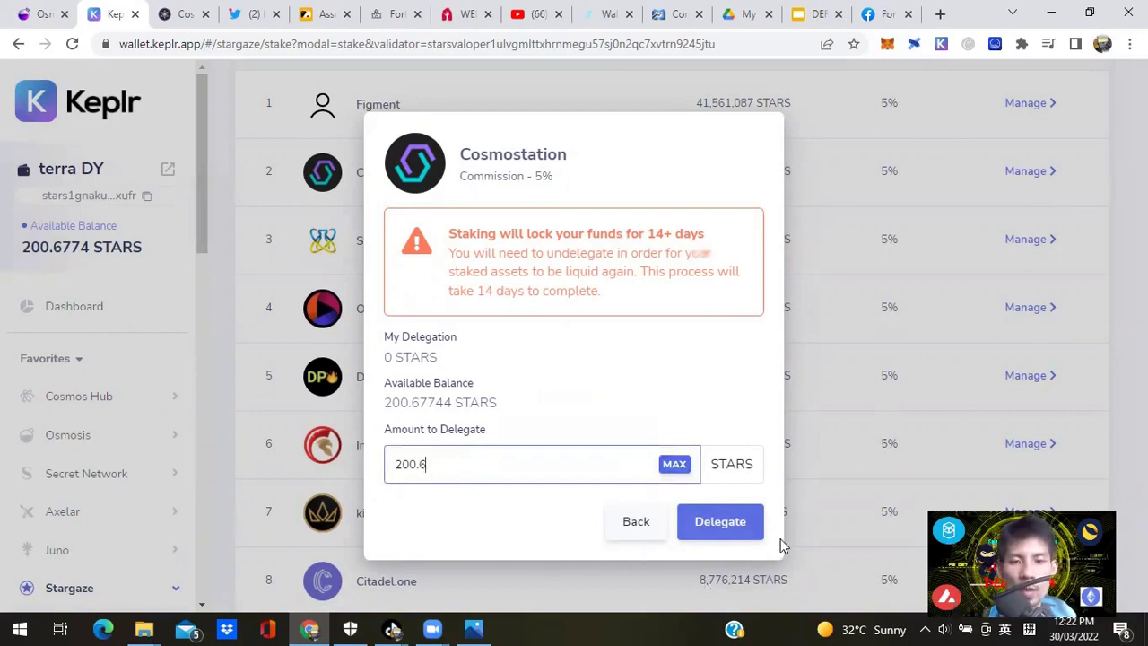
{"action": "left_click", "coordinate": [735, 529]}
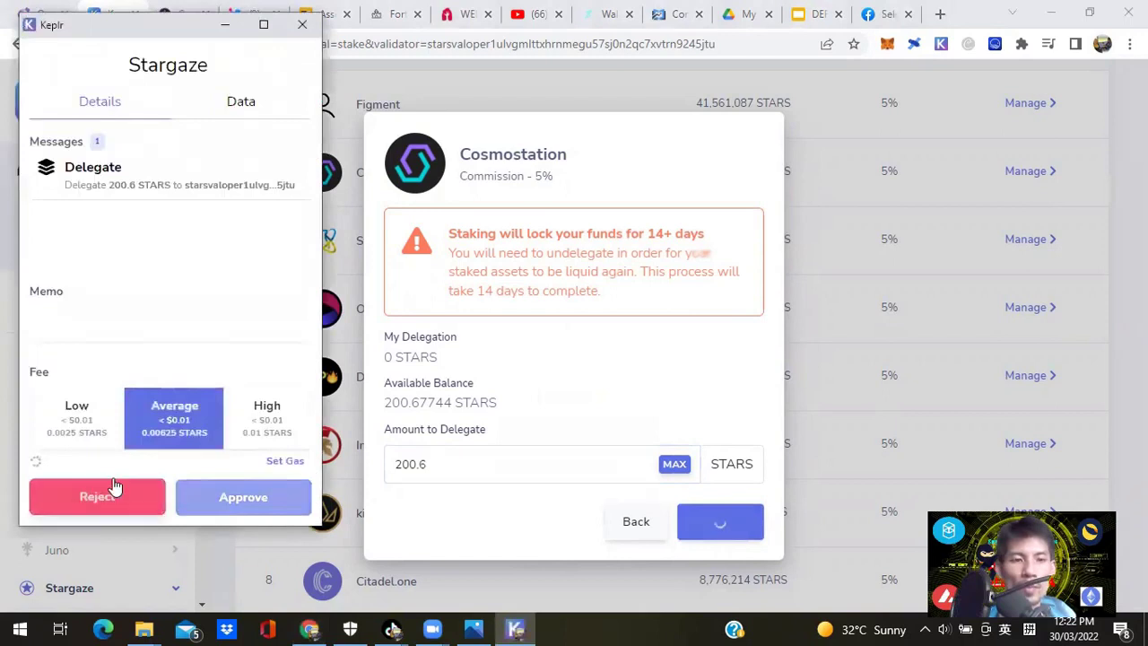
Choose the Low fee for the delegation, set the gas to 200000 and approve the transaction.
{"action": "left_click", "coordinate": [94, 429]}
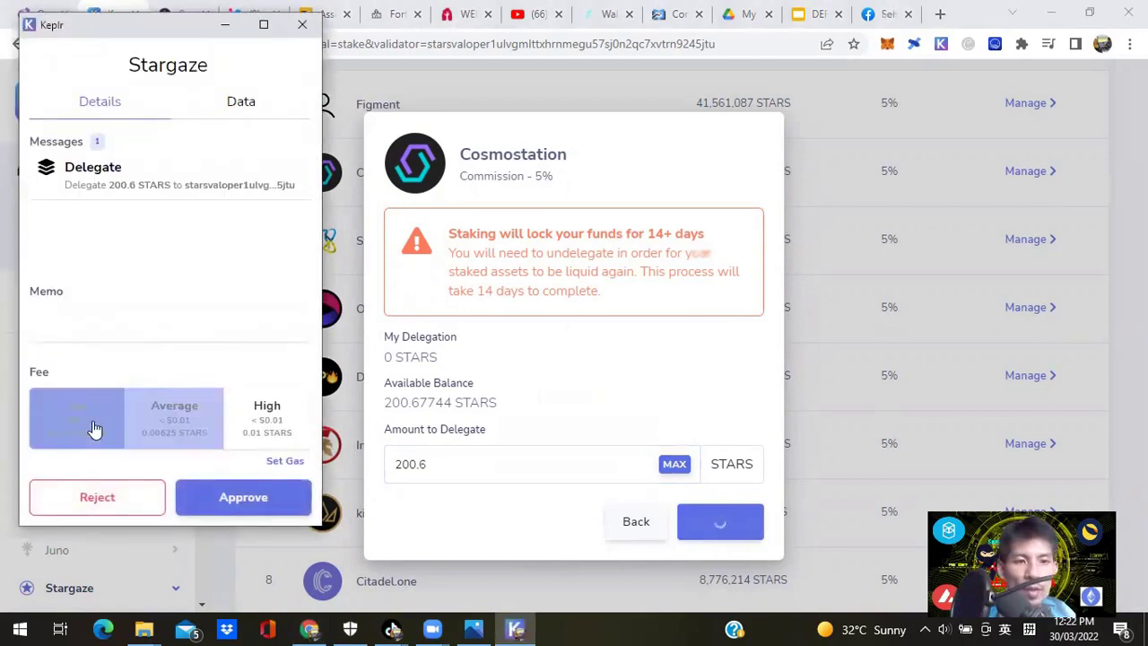
{"action": "left_click", "coordinate": [297, 461]}
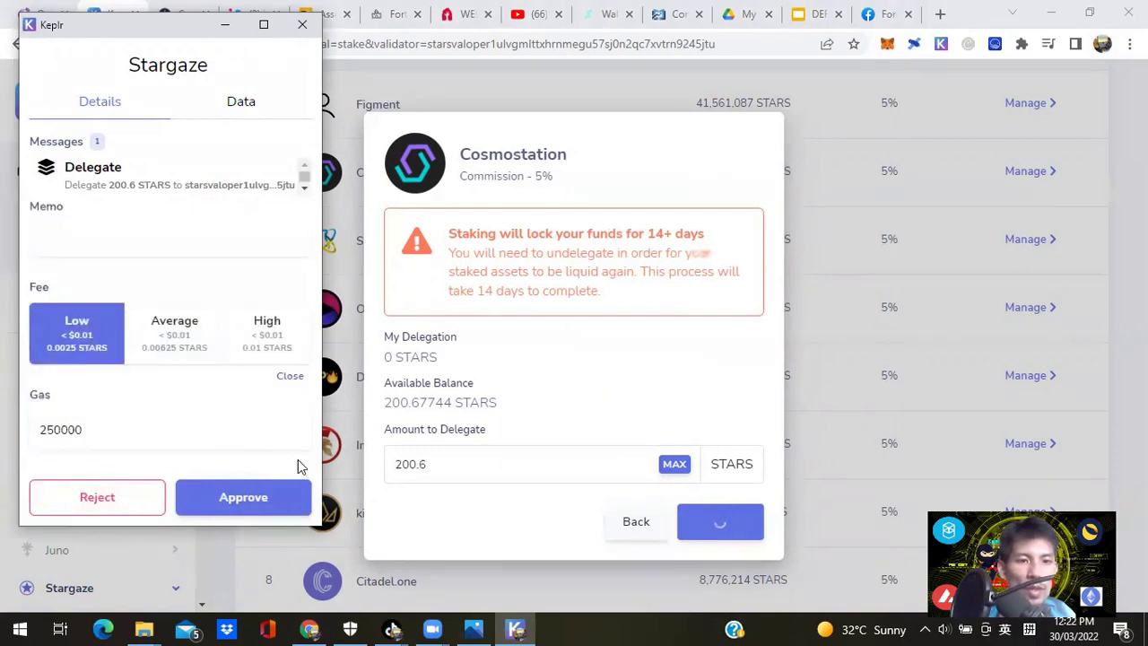
{"action": "left_click", "coordinate": [53, 429]}
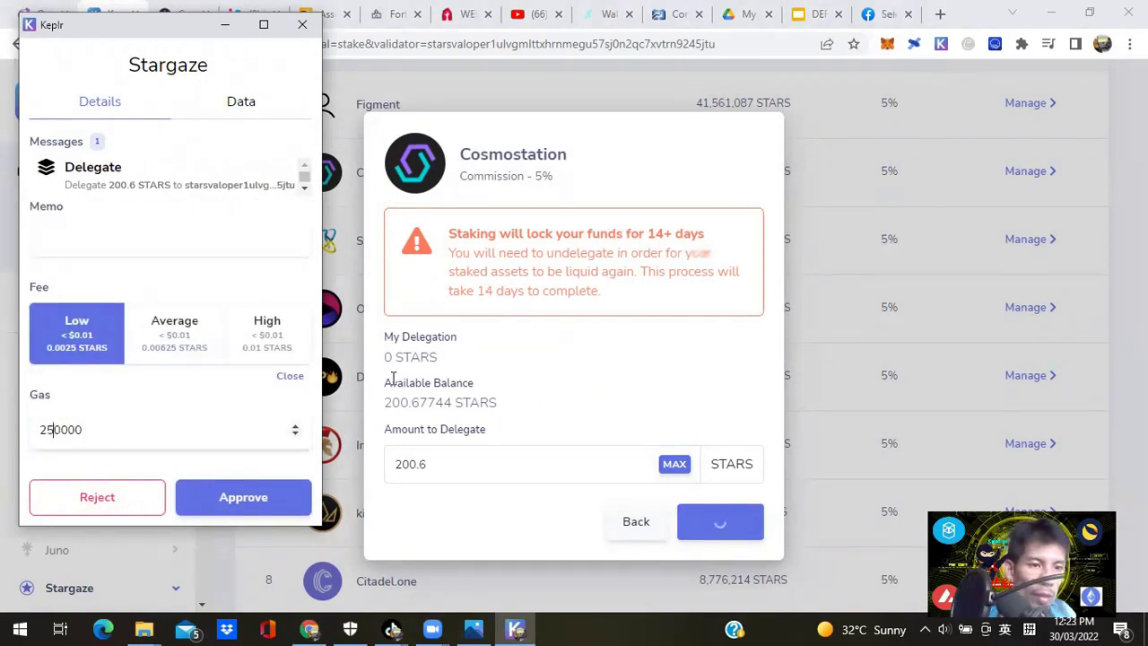
{"action": "key", "text": "BackSpace"}
{"action": "type", "text": "0"}
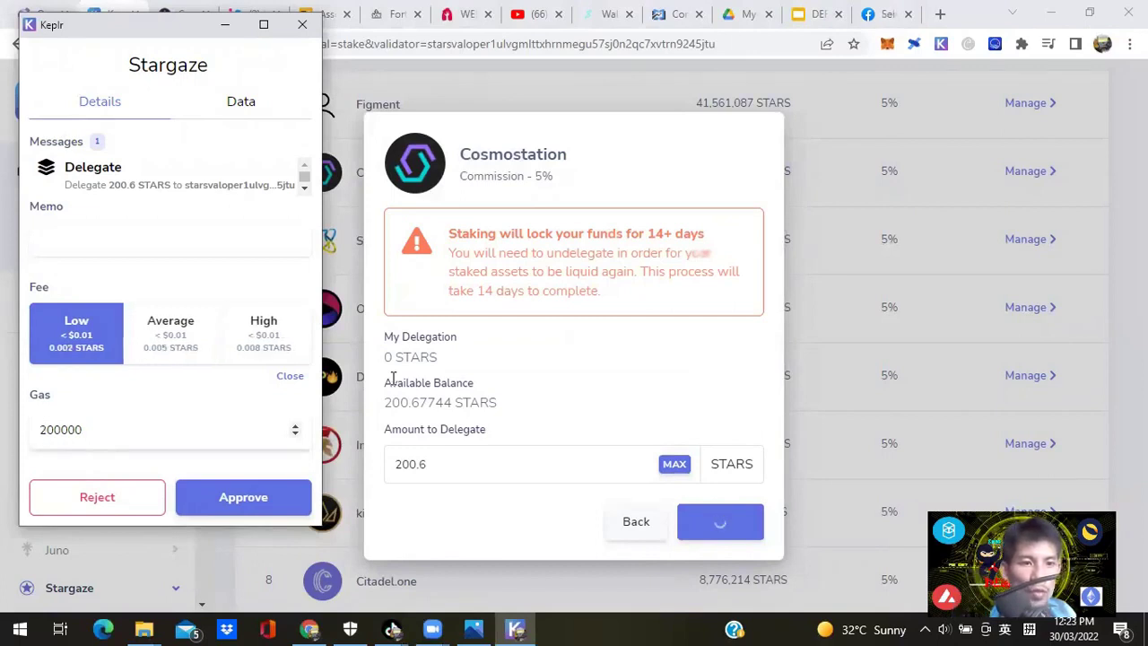
{"action": "left_click", "coordinate": [243, 497]}
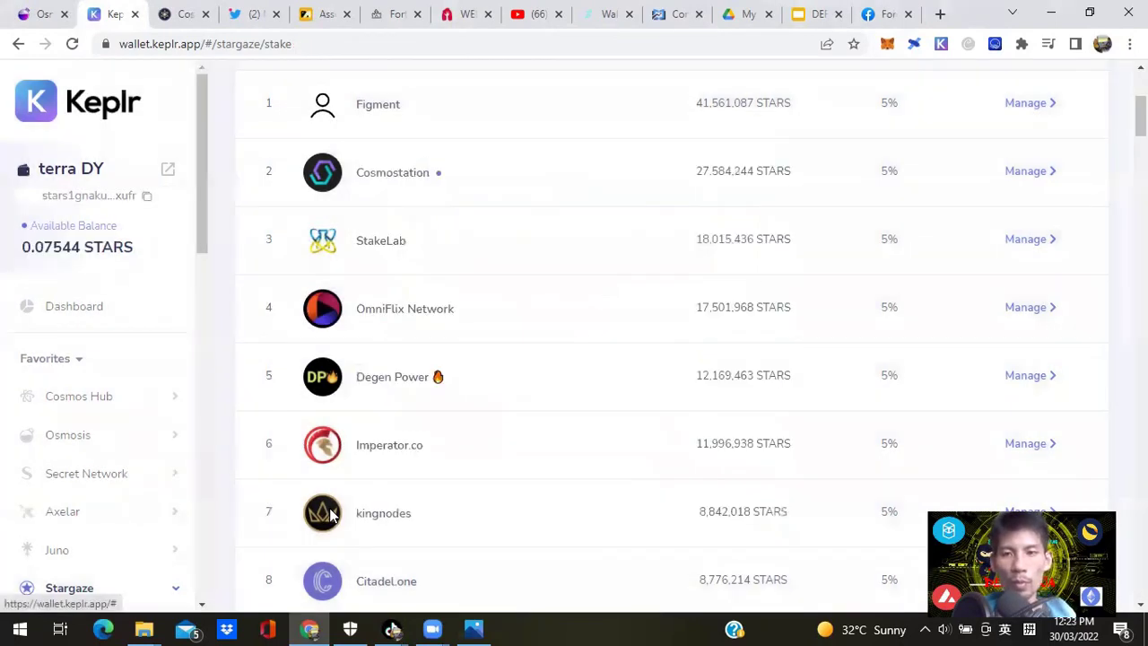
Review the Stargaze staking summary, then switch the Keplr extension from Juno to Stargaze and examine its balance and pending reward.
{"action": "scroll", "coordinate": [951, 212], "scroll_direction": "up", "scroll_amount": 3}
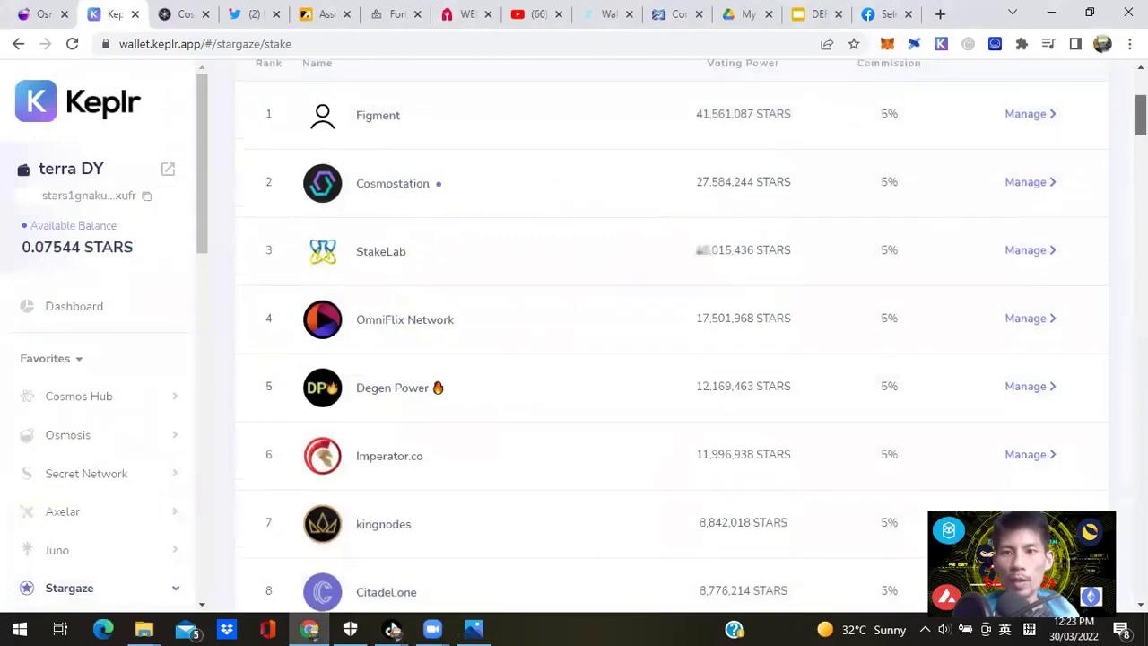
{"action": "scroll", "coordinate": [673, 340], "scroll_direction": "up", "scroll_amount": 1}
{"action": "scroll", "coordinate": [536, 118], "scroll_direction": "down", "scroll_amount": 1}
{"action": "scroll", "coordinate": [537, 118], "scroll_direction": "up", "scroll_amount": 1}
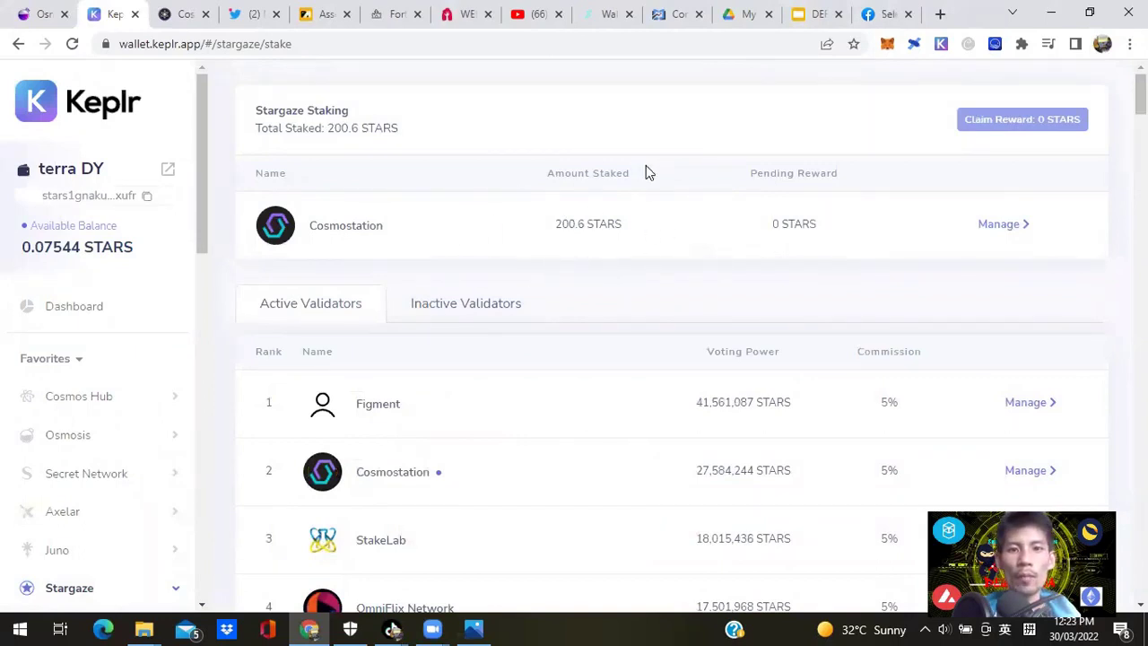
{"action": "left_click", "coordinate": [941, 44]}
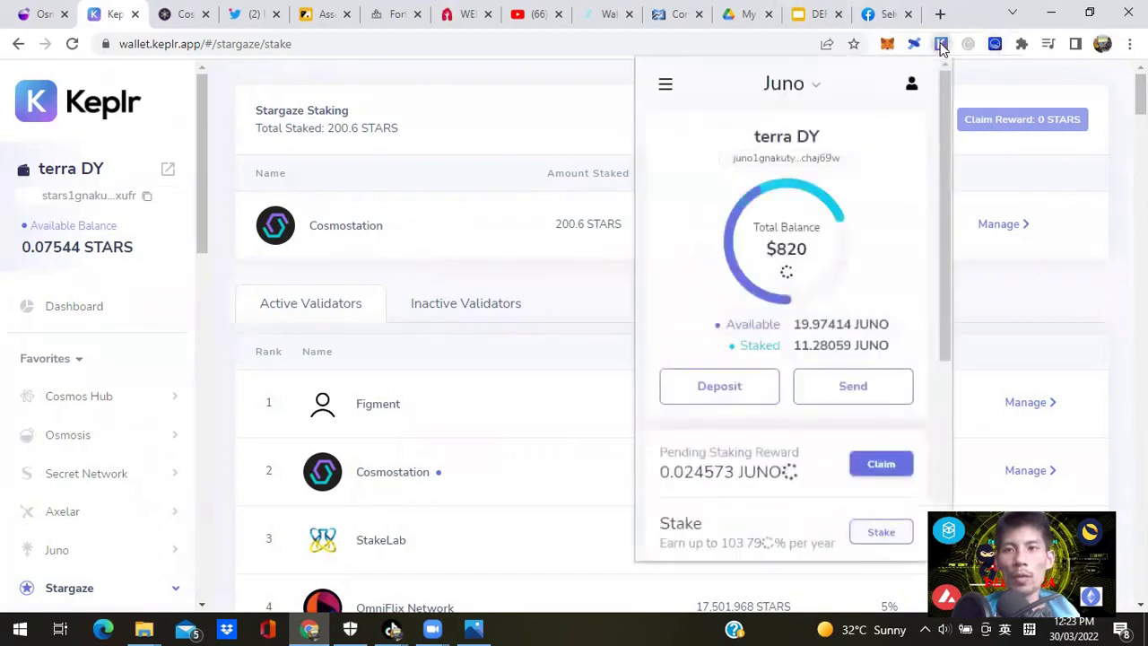
{"action": "left_click", "coordinate": [783, 83]}
{"action": "left_click_drag", "start_coordinate": [859, 155], "coordinate": [863, 246]}
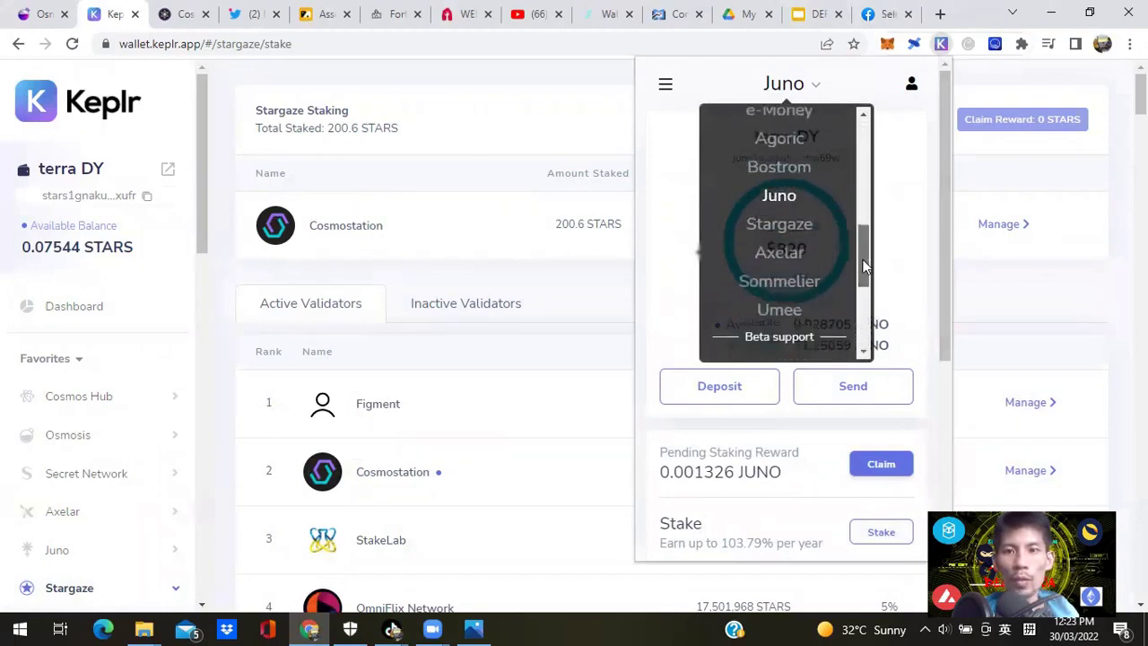
{"action": "left_click", "coordinate": [752, 227]}
{"action": "left_click_drag", "start_coordinate": [948, 259], "coordinate": [959, 346]}
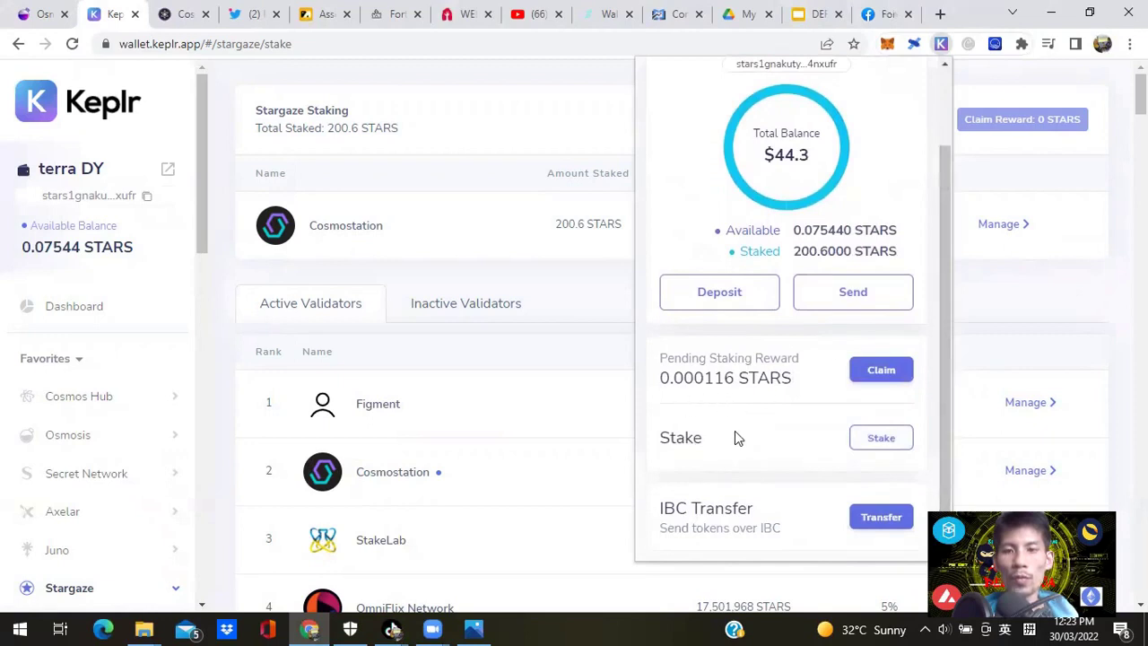
Open the Stargaze staking page from the extension, close that duplicate page, and view the Osmosis assets before returning to Keplr.
{"action": "left_click", "coordinate": [881, 438]}
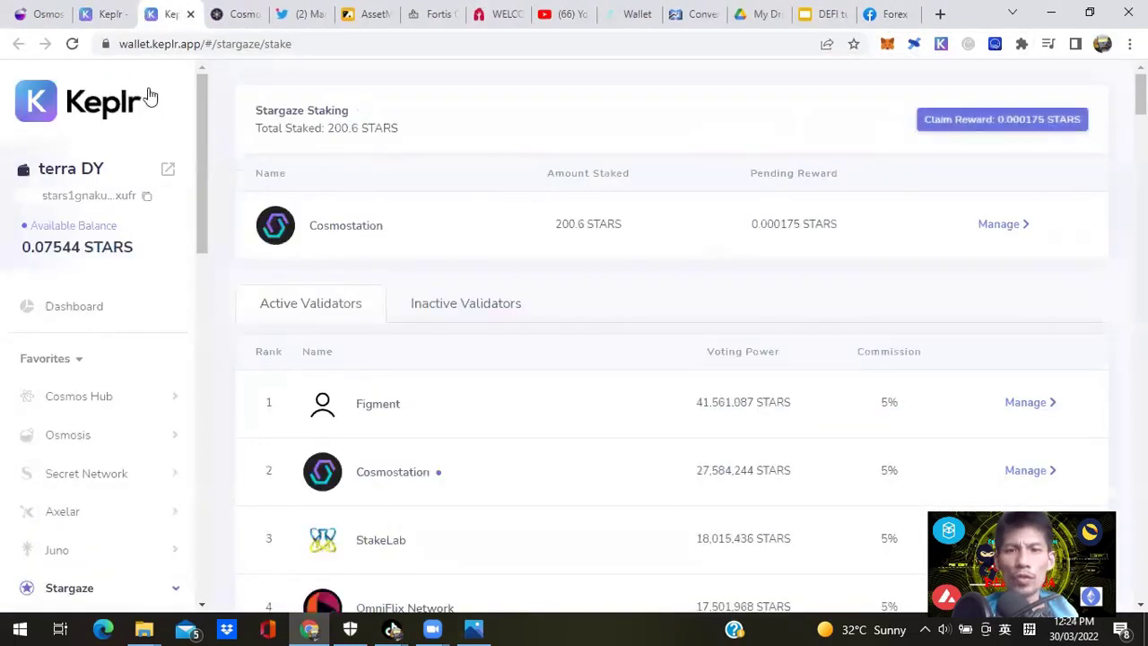
{"action": "left_click", "coordinate": [190, 15]}
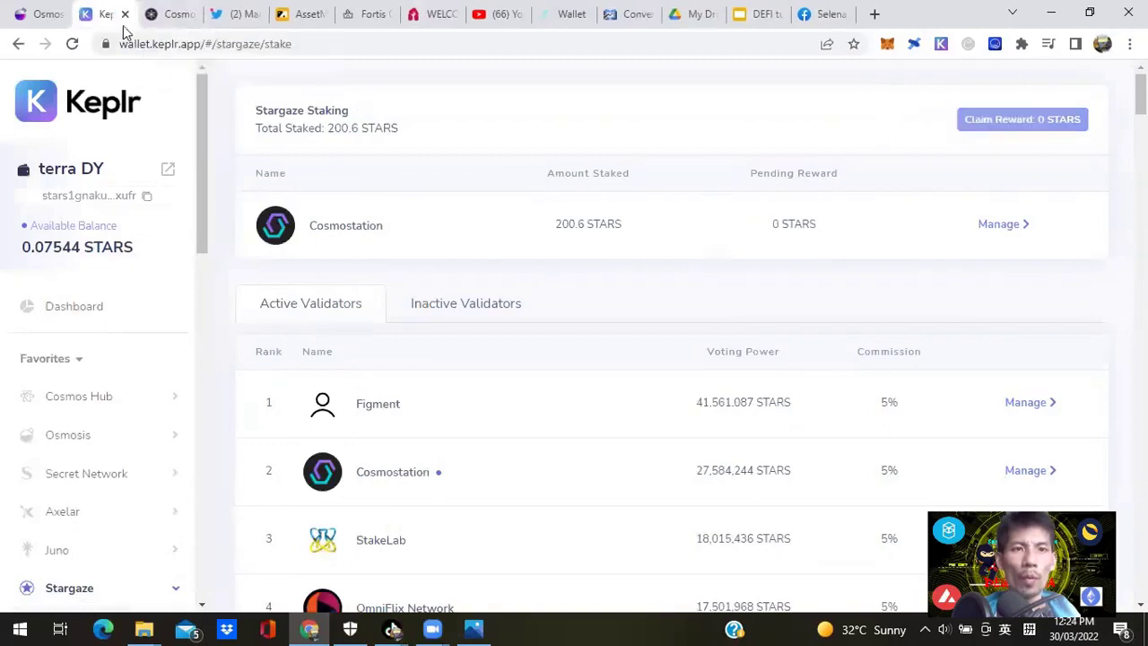
{"action": "left_click", "coordinate": [40, 15]}
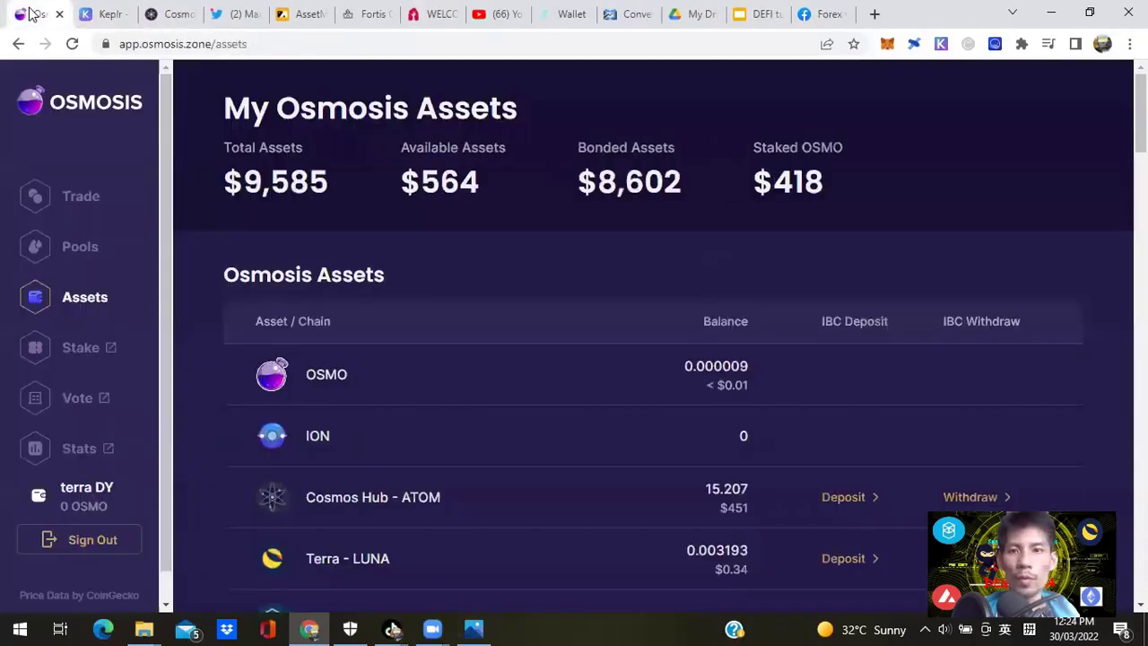
{"action": "left_click", "coordinate": [108, 15]}
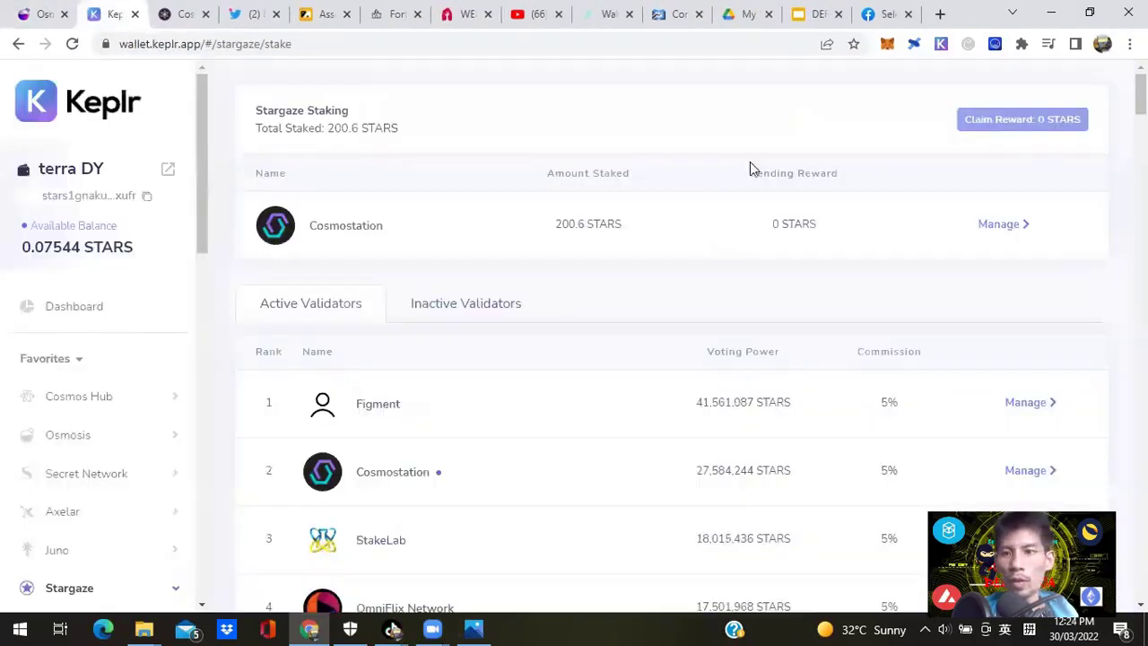
{"action": "scroll", "coordinate": [1140, 98], "scroll_direction": "down", "scroll_amount": 3}
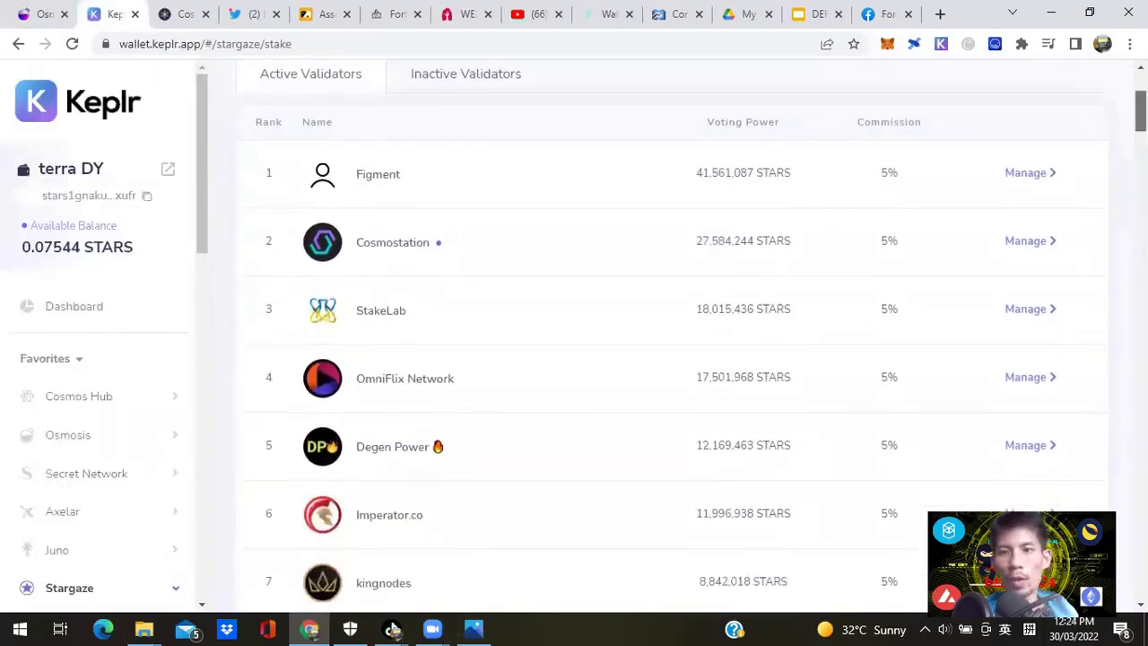
{"action": "scroll", "coordinate": [672, 341], "scroll_direction": "up", "scroll_amount": 3}
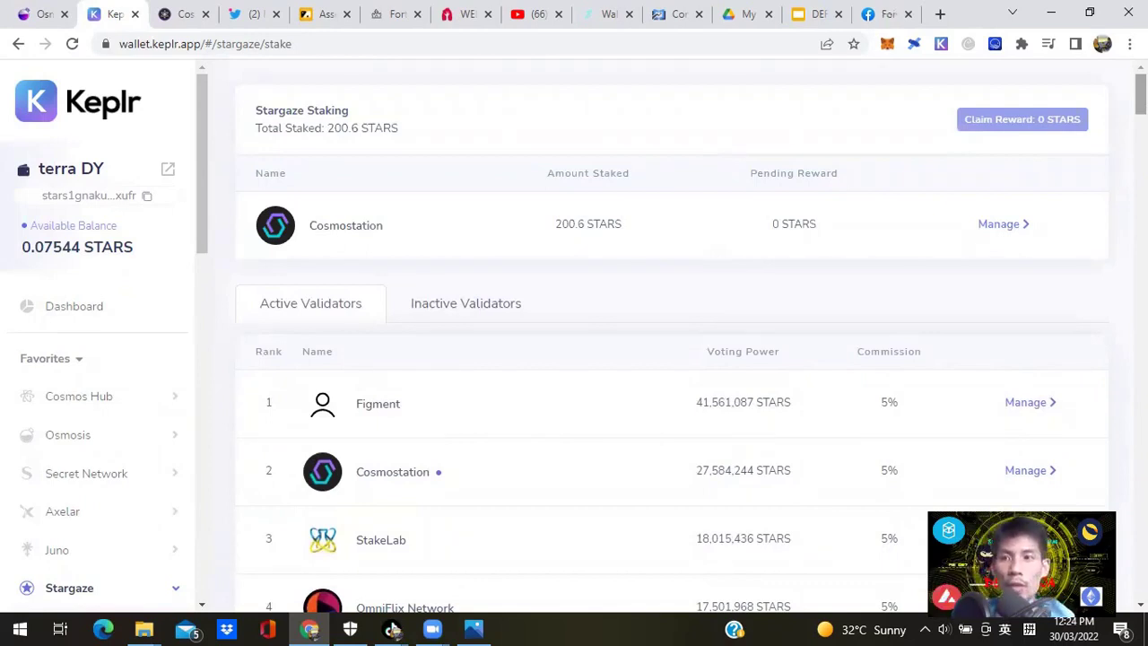
{"action": "scroll", "coordinate": [672, 359], "scroll_direction": "down", "scroll_amount": 2}
{"action": "scroll", "coordinate": [672, 359], "scroll_direction": "up", "scroll_amount": 2}
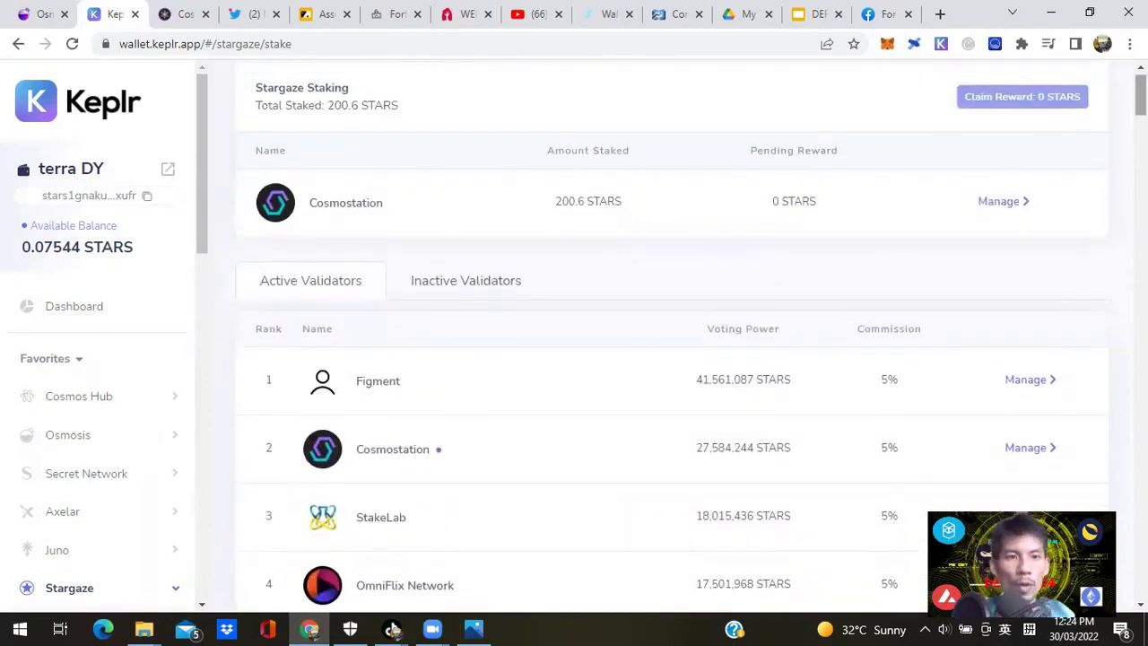
{"action": "left_click", "coordinate": [74, 402]}
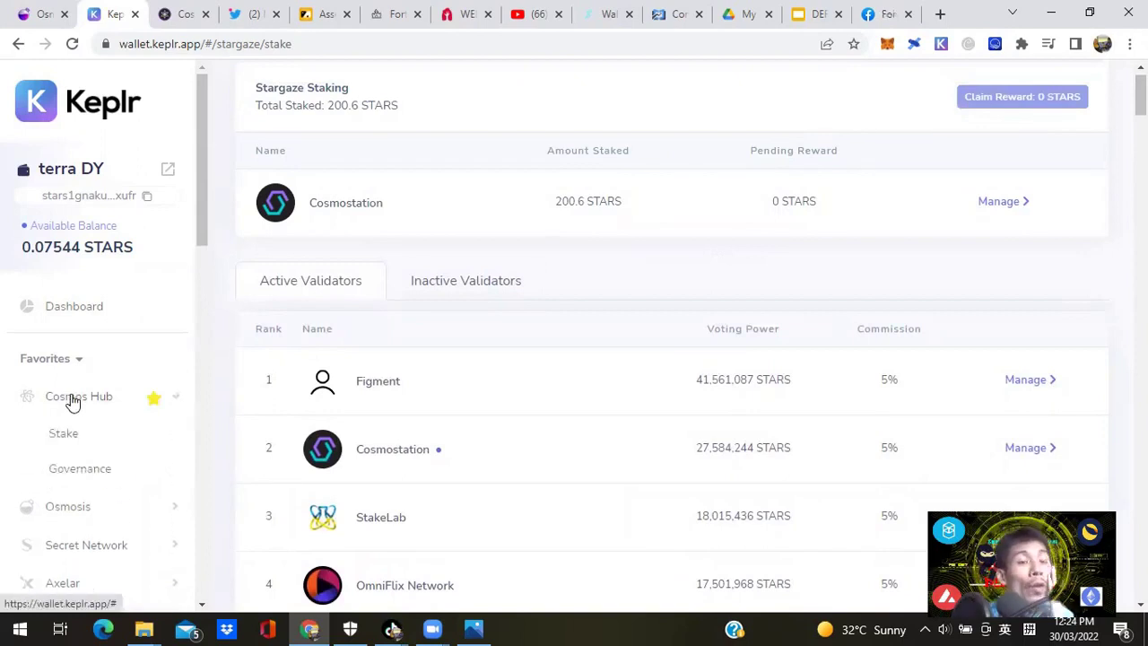
Return to the Osmosis assets, start an IBC withdrawal of the maximum 15.207 ATOM to Cosmos Hub and submit it.
{"action": "left_click", "coordinate": [40, 13]}
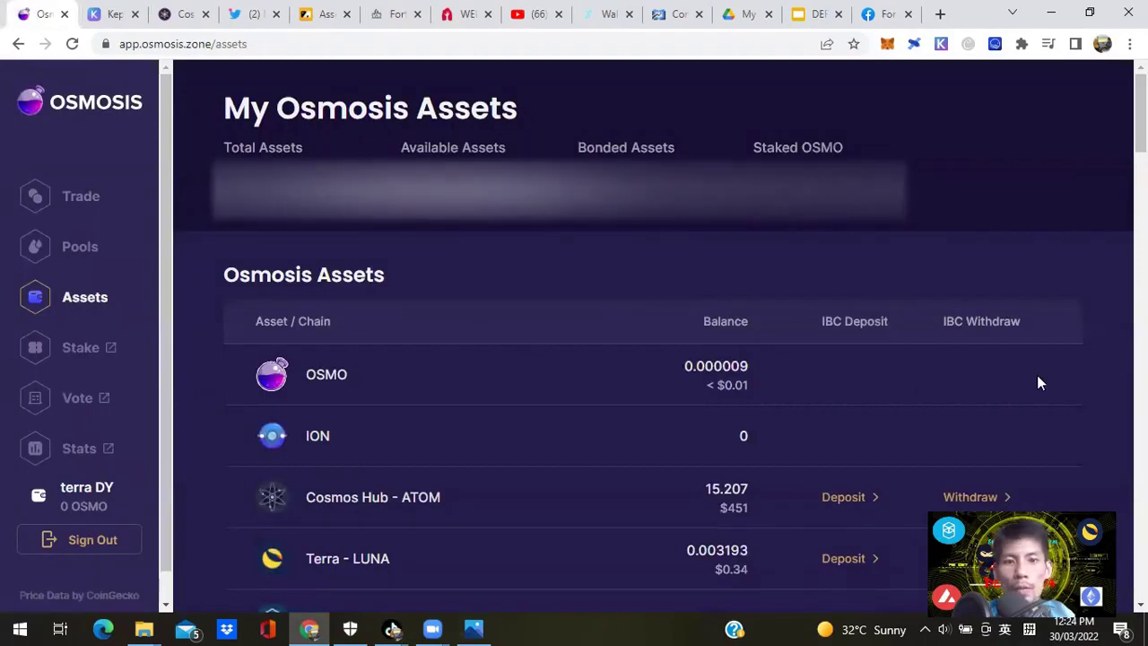
{"action": "scroll", "coordinate": [1037, 383], "scroll_direction": "down", "scroll_amount": 2}
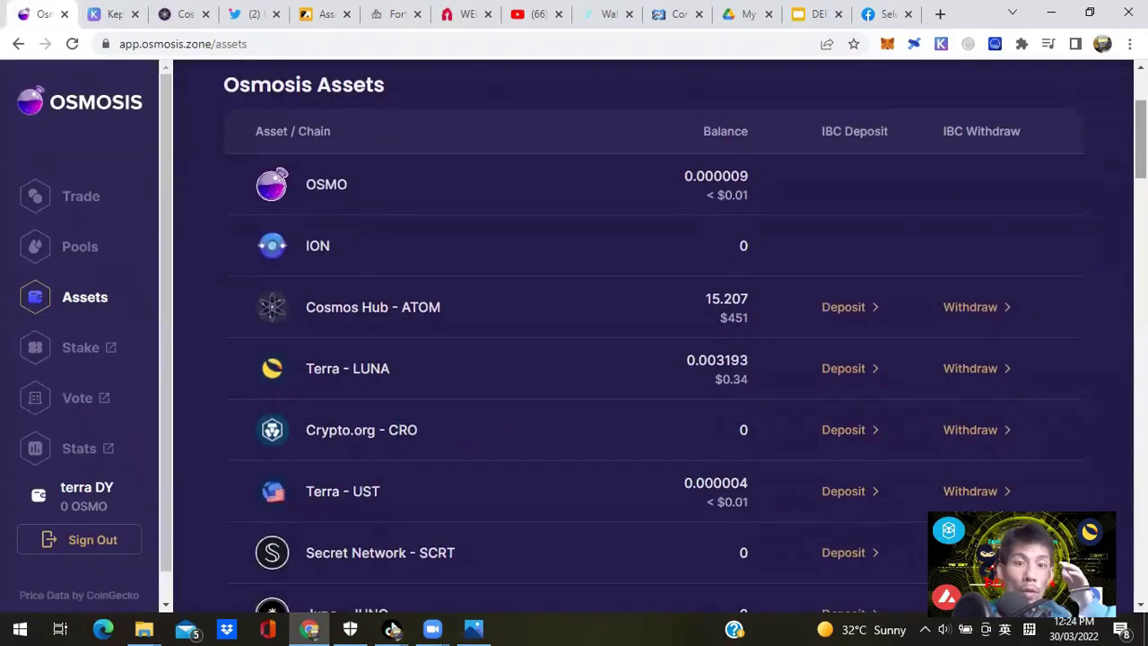
{"action": "left_click", "coordinate": [969, 306]}
{"action": "left_click", "coordinate": [772, 466]}
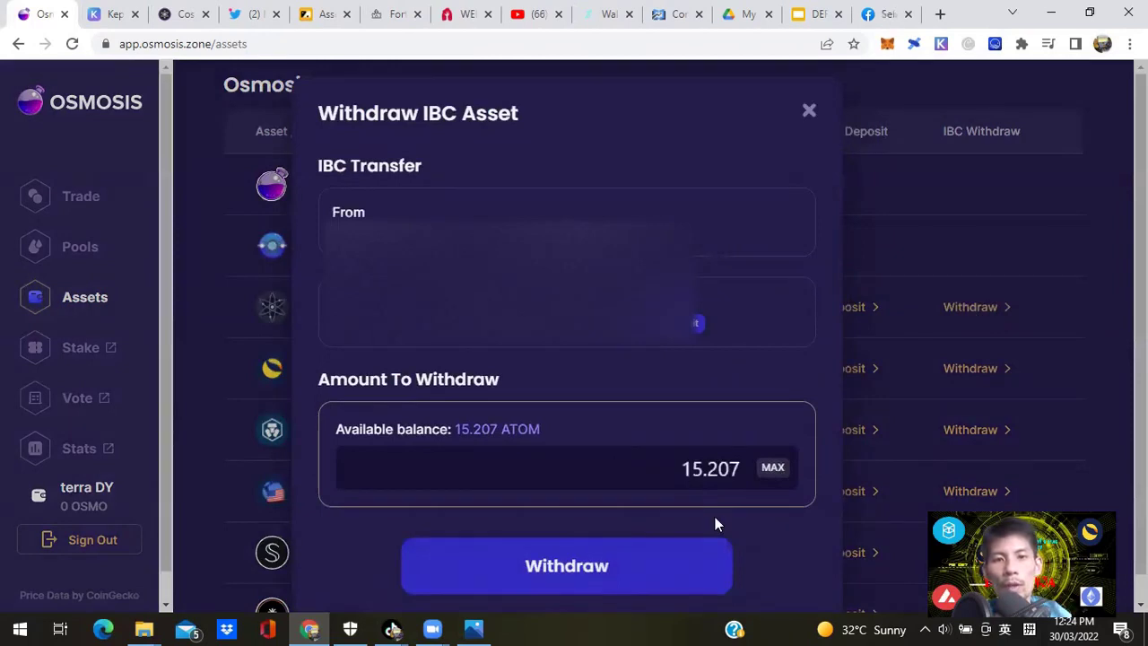
{"action": "left_click", "coordinate": [643, 574]}
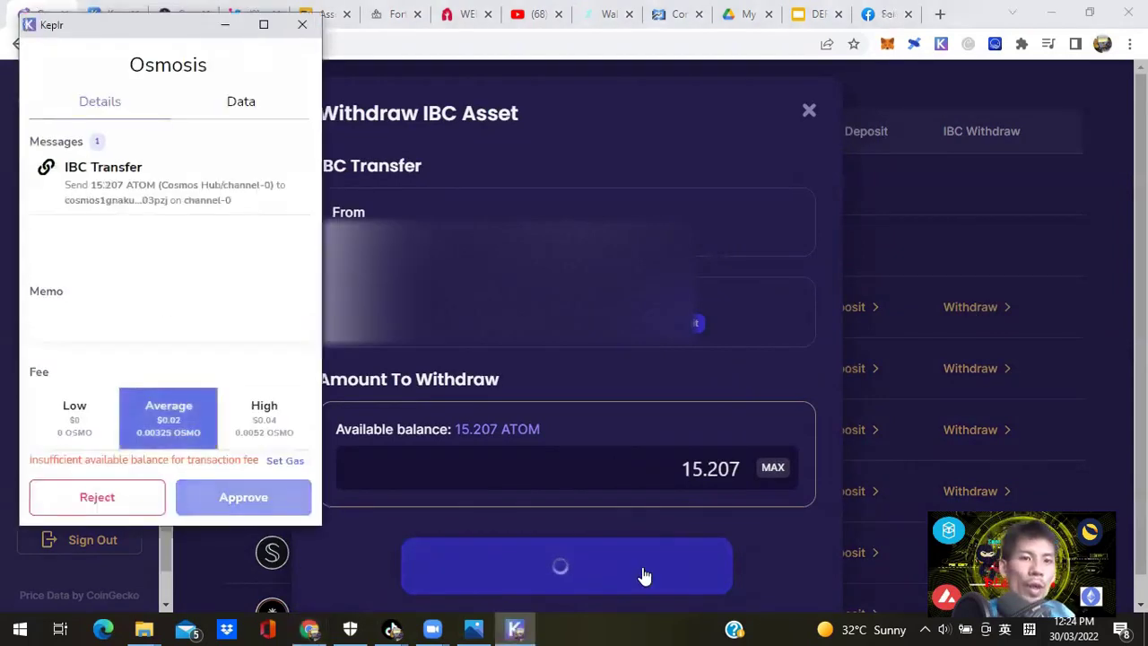
Choose the Low fee for the ATOM withdrawal, approve the transaction and dismiss its notification.
{"action": "left_click", "coordinate": [77, 412]}
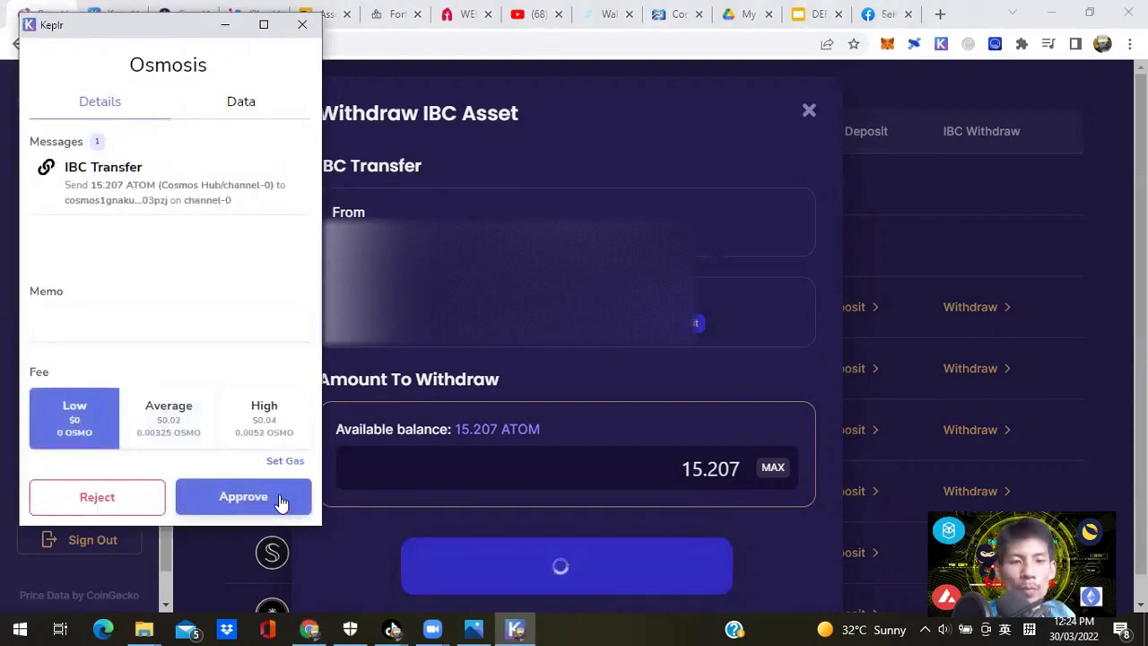
{"action": "left_click", "coordinate": [243, 497]}
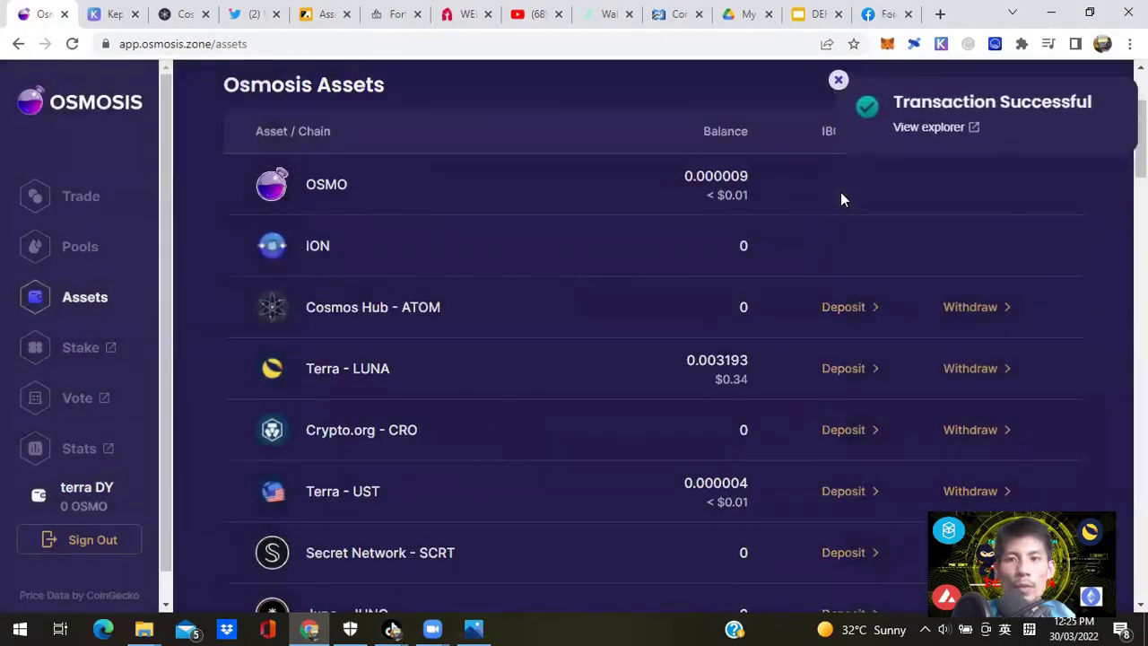
{"action": "left_click", "coordinate": [836, 81]}
Switch to the Keplr wallet, reload it, and start a delegation to the SG-1 validator on the Cosmos Hub staking page.
{"action": "left_click", "coordinate": [115, 13]}
{"action": "left_click", "coordinate": [72, 44]}
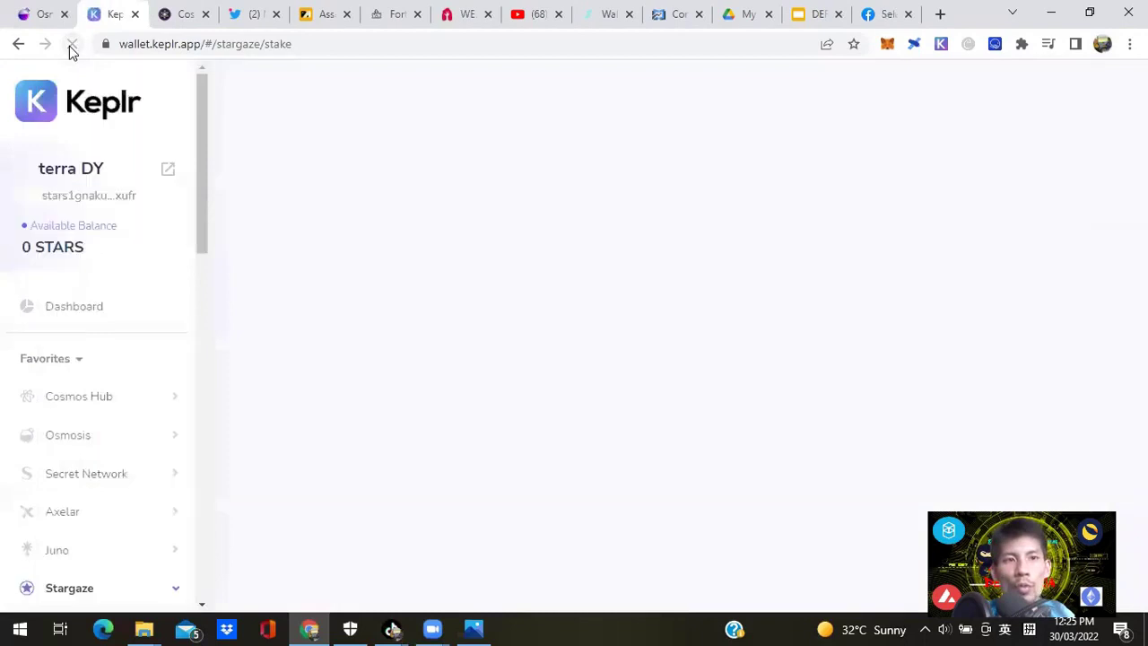
{"action": "left_click", "coordinate": [85, 399]}
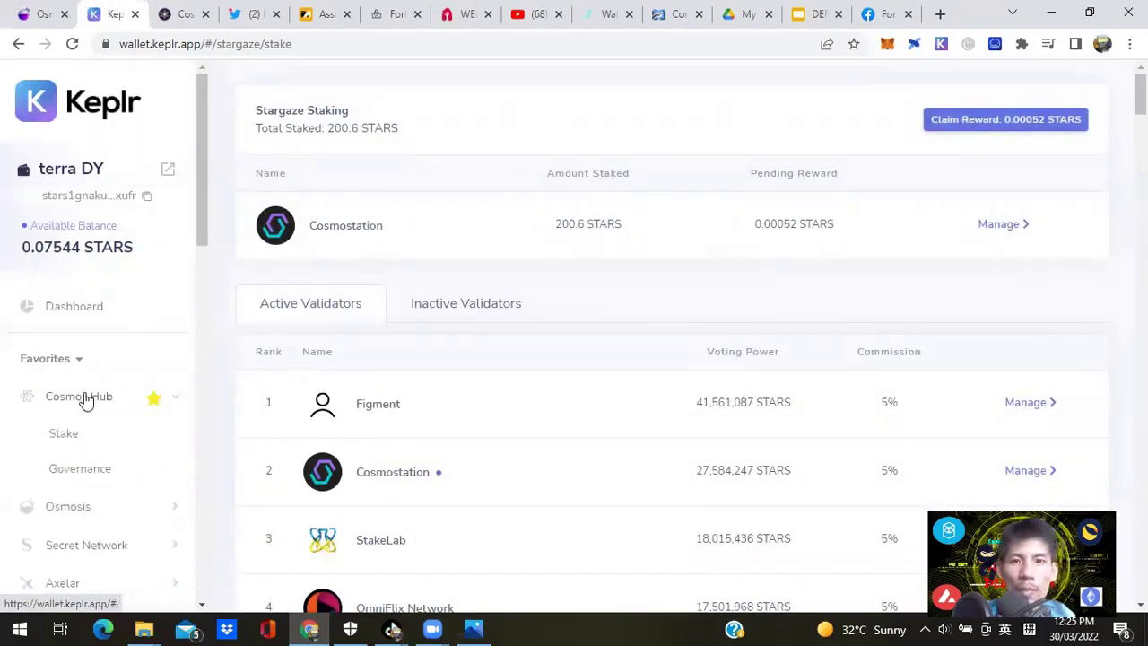
{"action": "left_click", "coordinate": [64, 439]}
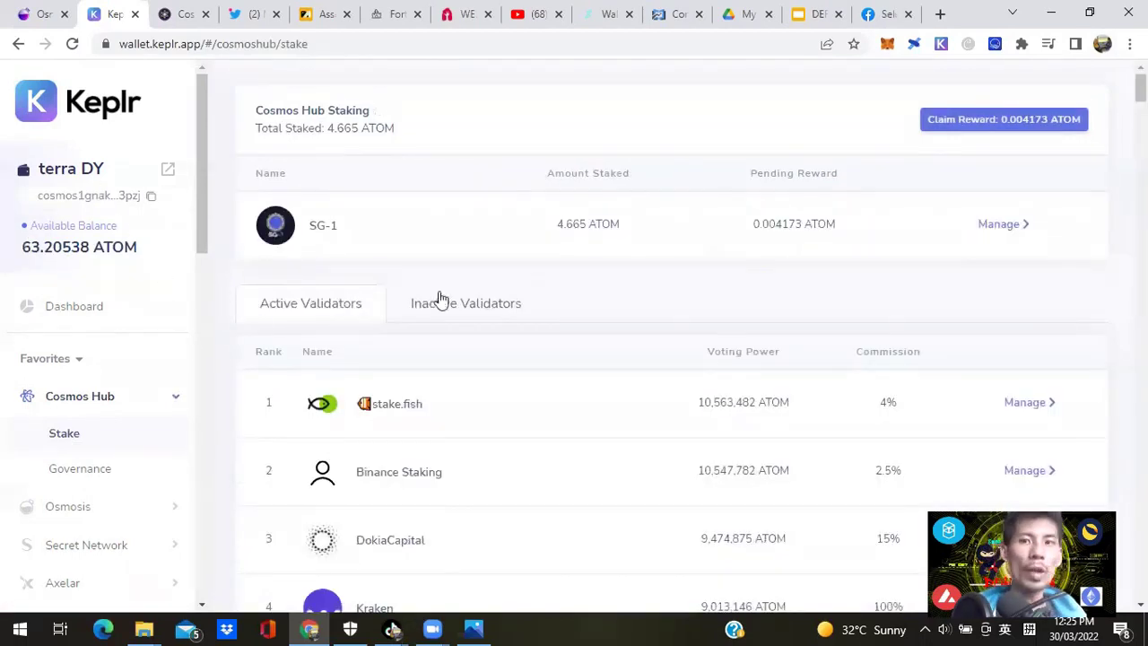
{"action": "left_click", "coordinate": [1003, 226]}
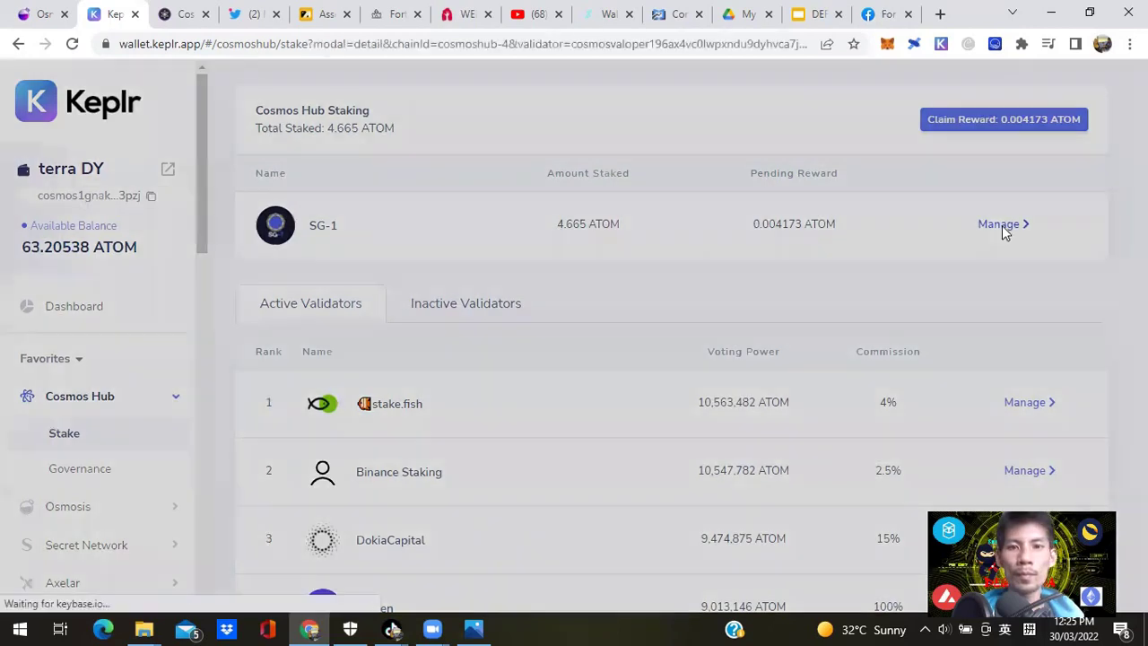
{"action": "left_click", "coordinate": [730, 469]}
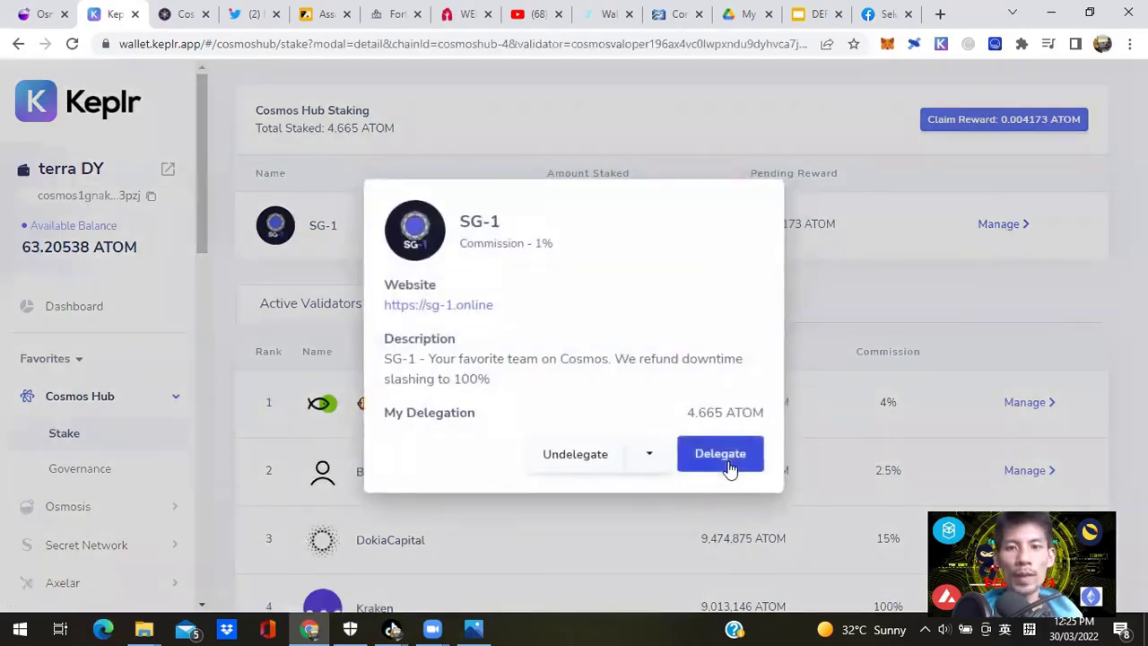
Try the maximum amount of 63.199131 ATOM for the SG-1 delegation.
{"action": "left_click", "coordinate": [477, 463]}
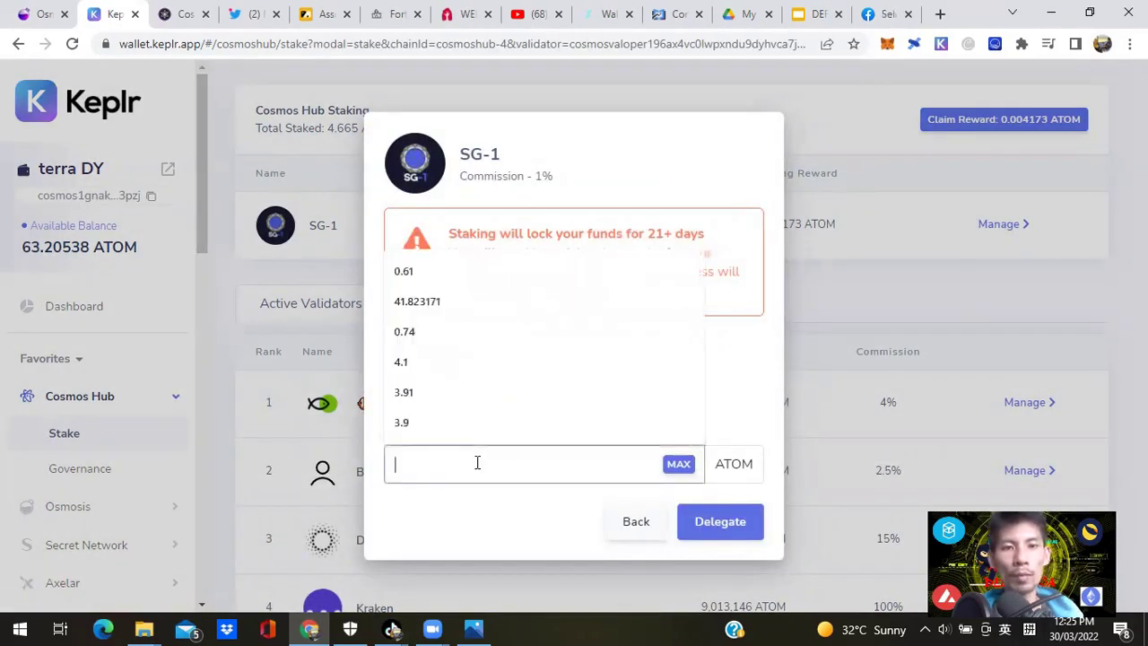
{"action": "left_click", "coordinate": [683, 466]}
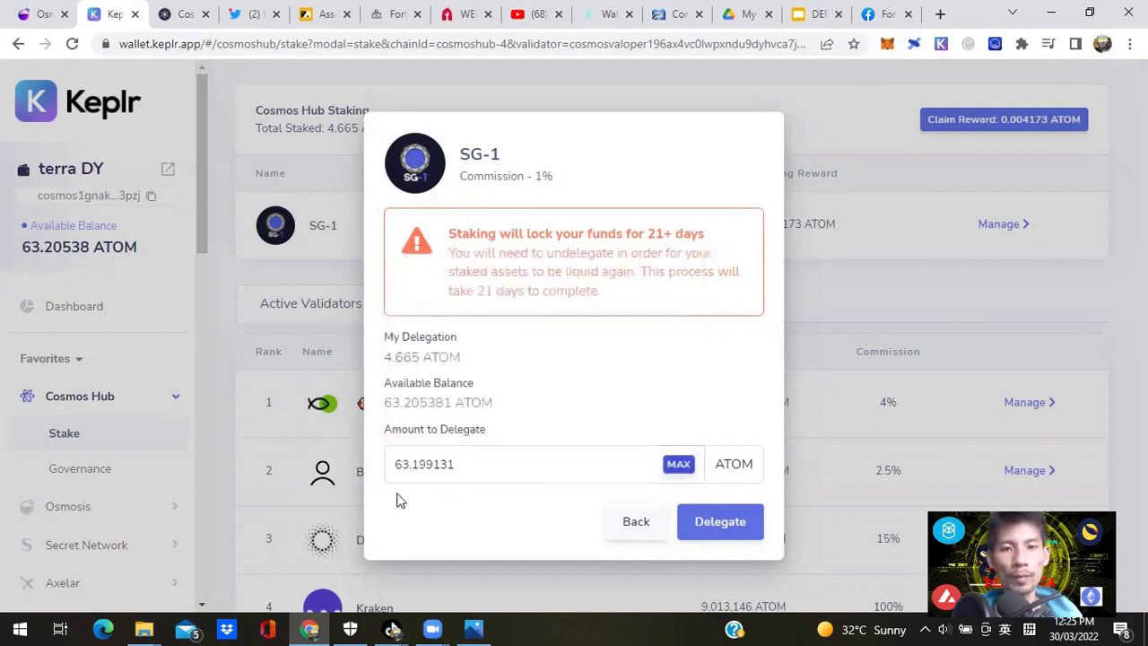
{"action": "left_click_drag", "start_coordinate": [493, 468], "coordinate": [416, 472]}
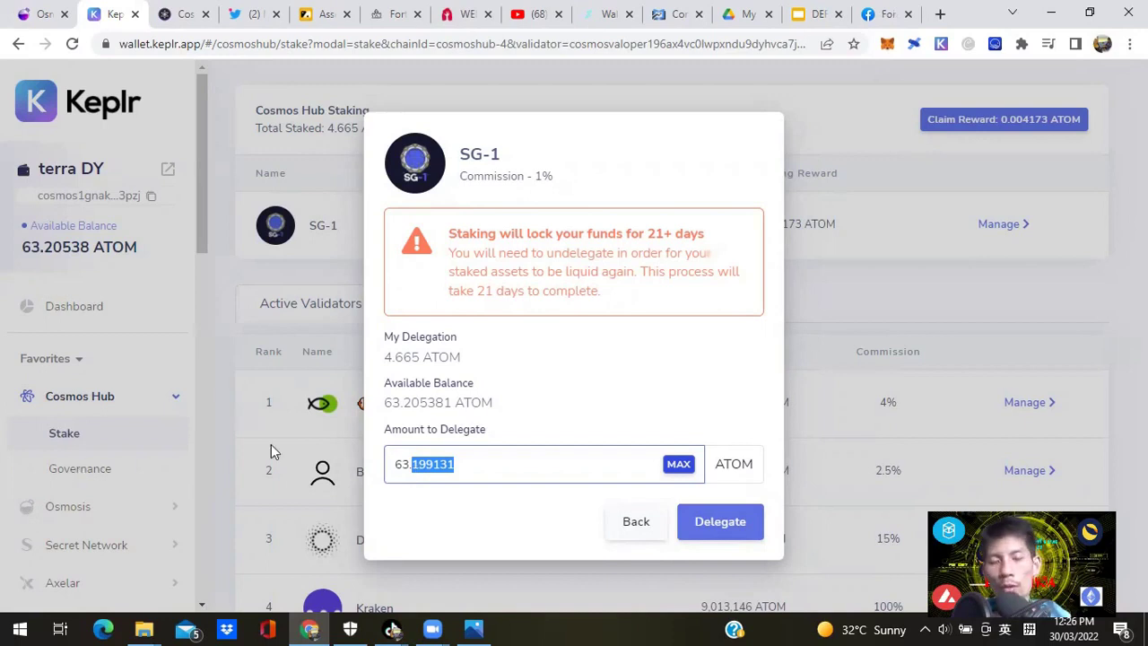
{"action": "left_click", "coordinate": [500, 469]}
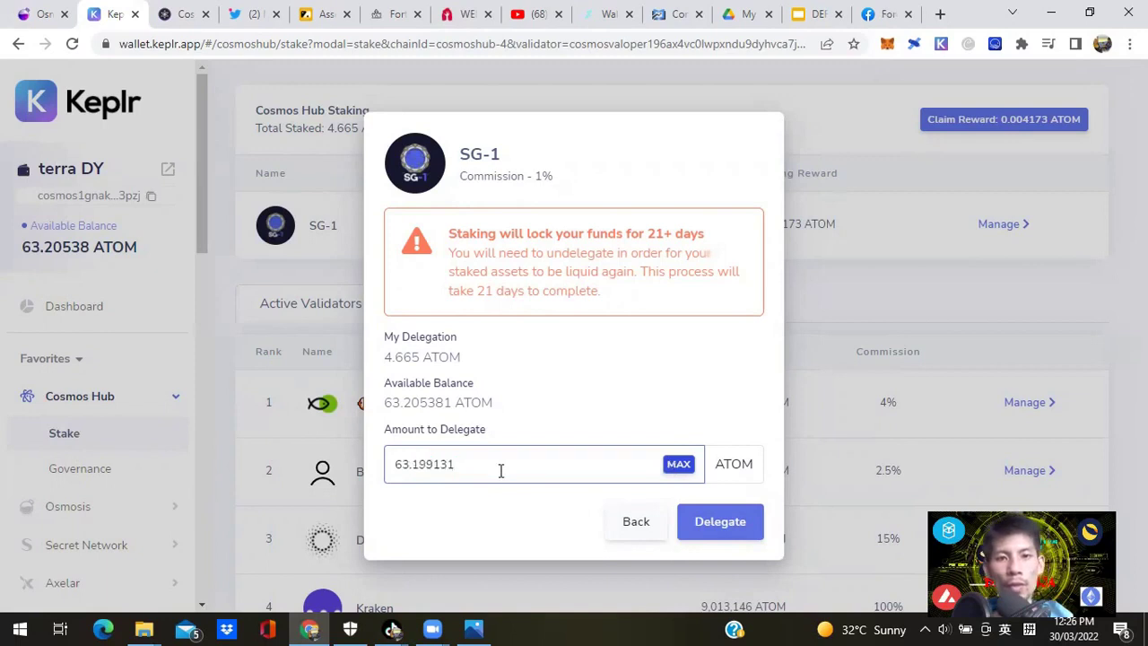
{"action": "mouse_move", "coordinate": [454, 466]}
{"action": "left_mouse_down"}
{"action": "mouse_move", "coordinate": [416, 470]}
{"action": "mouse_move", "coordinate": [458, 464]}
{"action": "left_mouse_up"}
{"action": "left_click", "coordinate": [681, 471]}
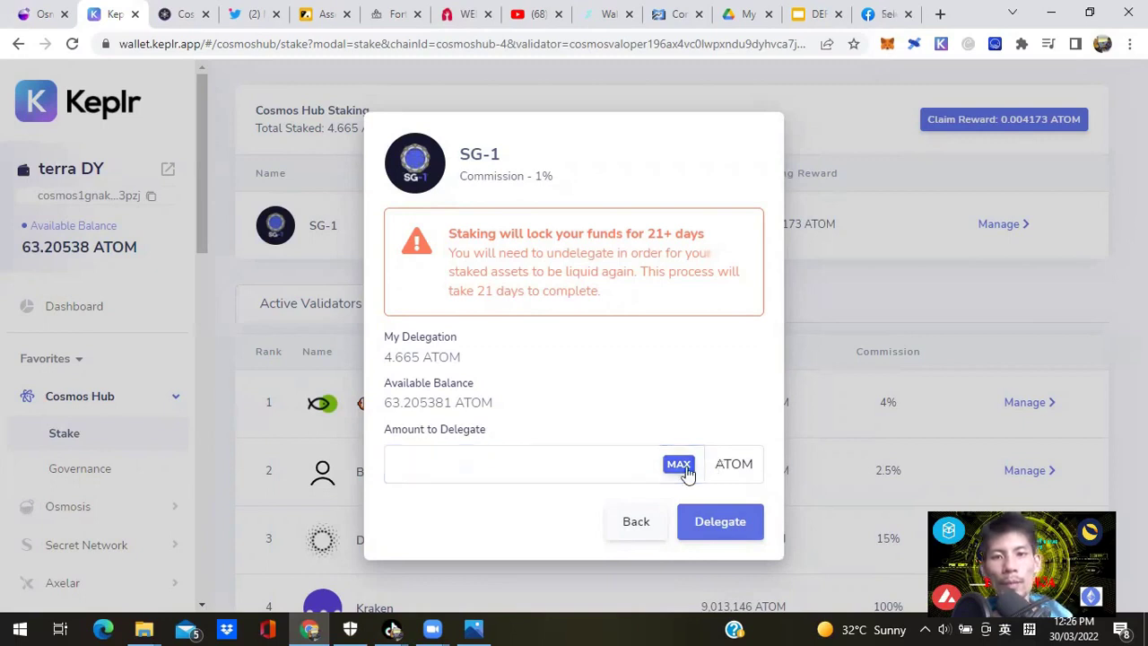
{"action": "left_click", "coordinate": [507, 459]}
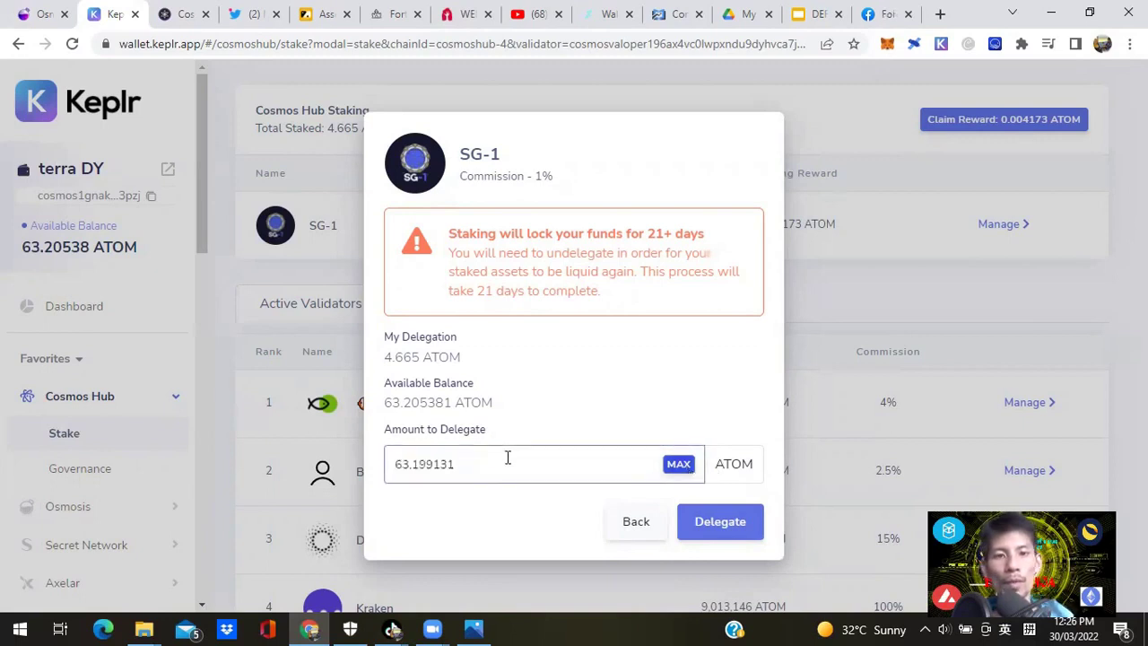
{"action": "key", "text": "shift+Left"}
{"action": "key", "text": "shift+Left"}
{"action": "key", "text": "shift+Left"}
{"action": "key", "text": "End"}
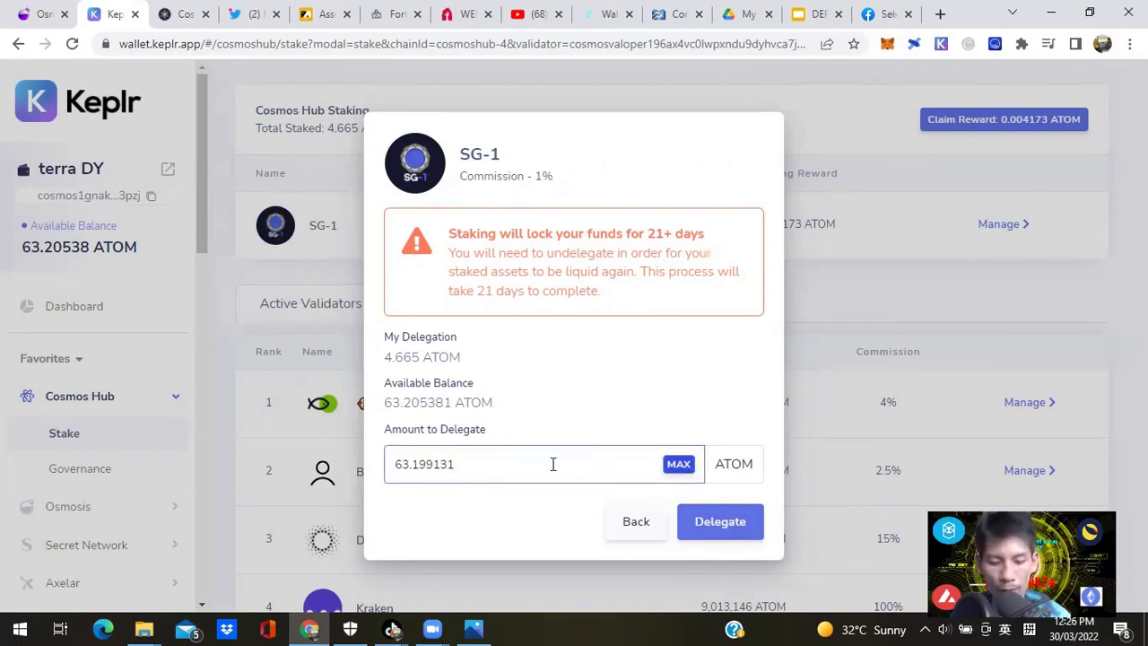
Switch to cosmosairdrops.io and examine the snapshot dates and ATOM staking requirements of the upcoming airdrops.
{"action": "left_click", "coordinate": [179, 13]}
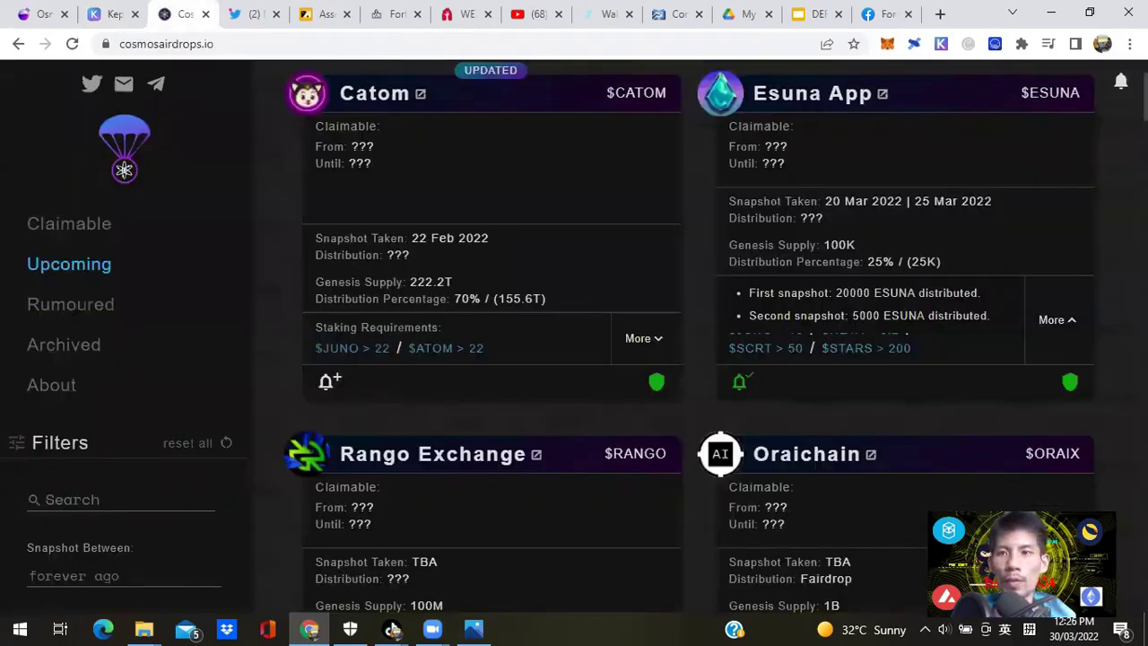
{"action": "scroll", "coordinate": [690, 337], "scroll_direction": "down", "scroll_amount": 5}
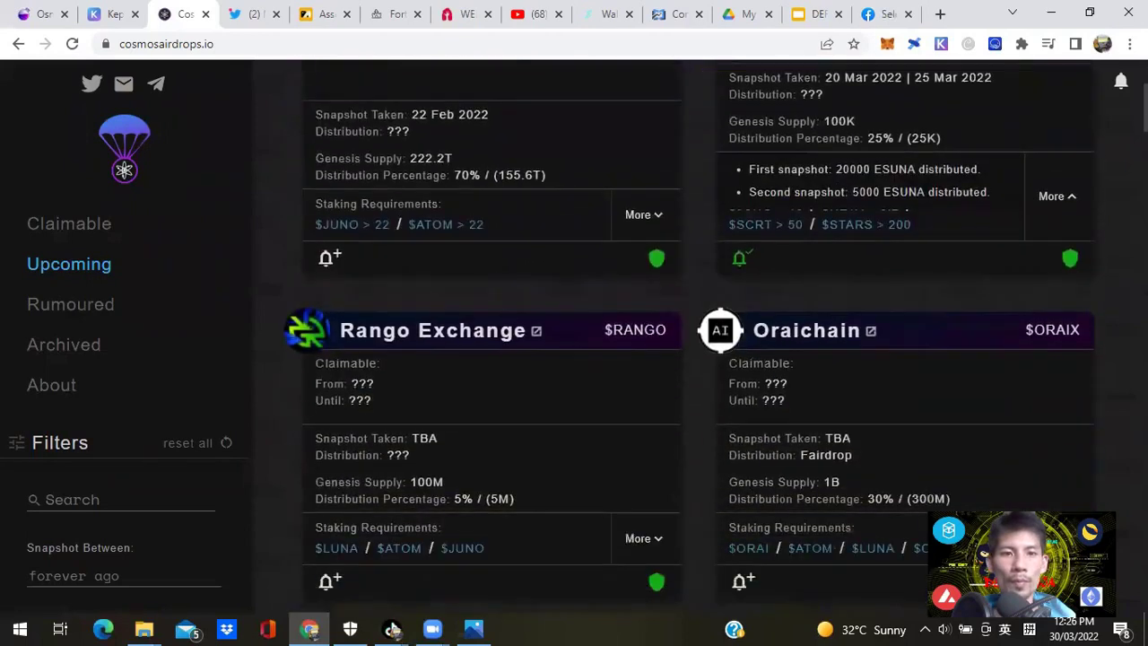
{"action": "scroll", "coordinate": [691, 337], "scroll_direction": "down", "scroll_amount": 6}
{"action": "scroll", "coordinate": [691, 337], "scroll_direction": "up", "scroll_amount": 1}
{"action": "scroll", "coordinate": [690, 337], "scroll_direction": "down", "scroll_amount": 3}
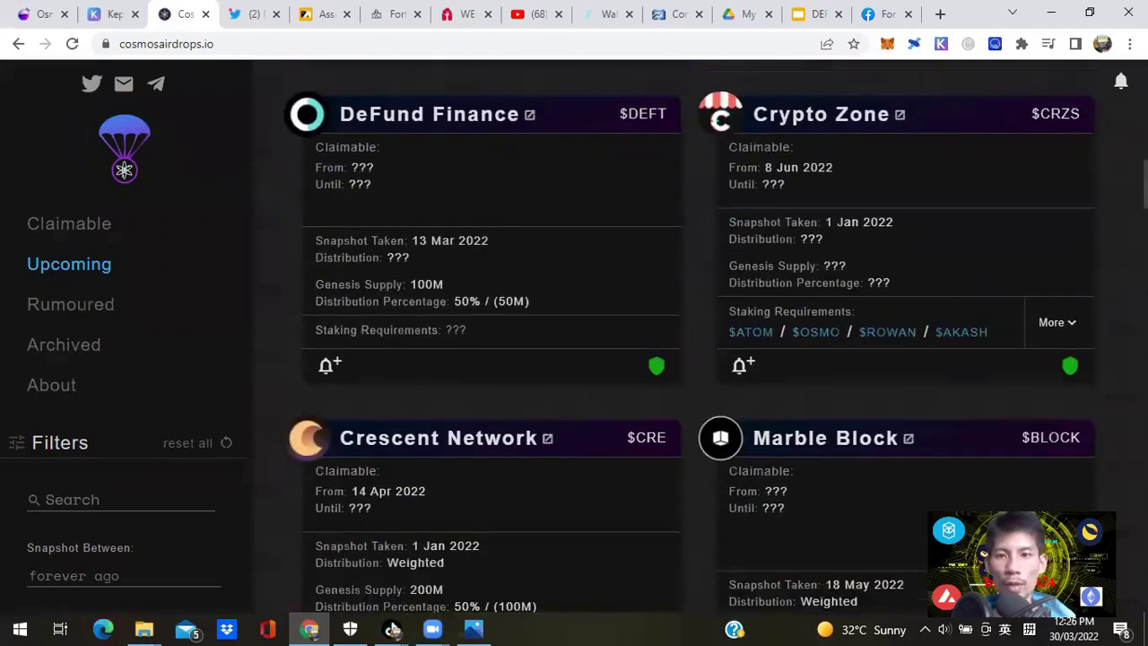
{"action": "scroll", "coordinate": [691, 337], "scroll_direction": "down", "scroll_amount": 8}
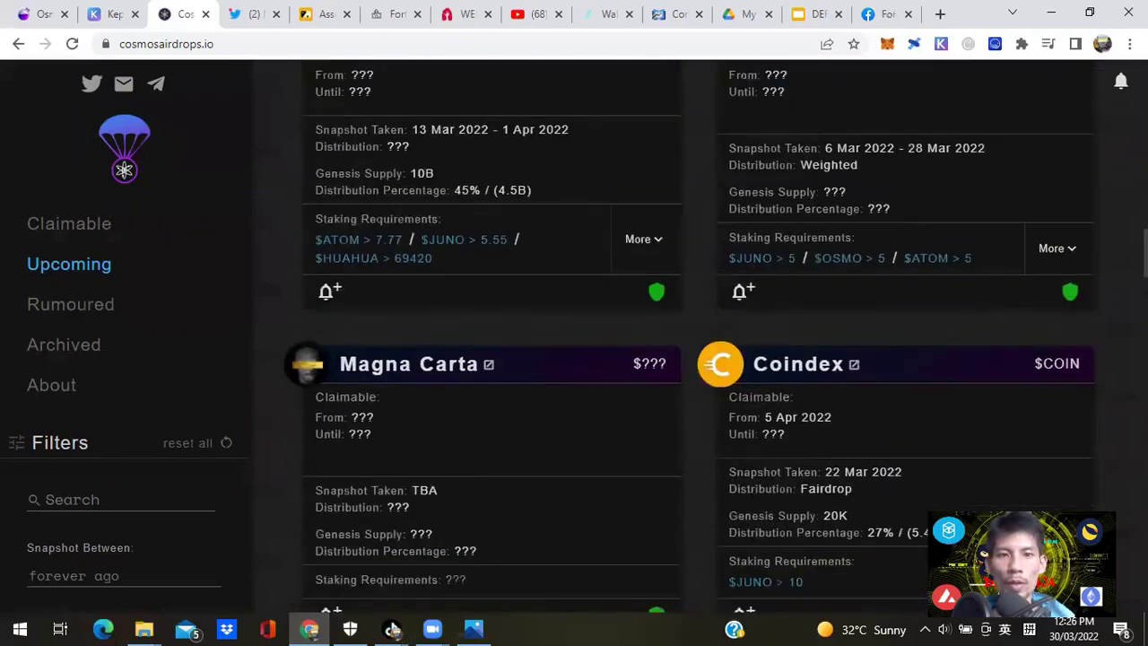
{"action": "scroll", "coordinate": [691, 337], "scroll_direction": "down", "scroll_amount": 6}
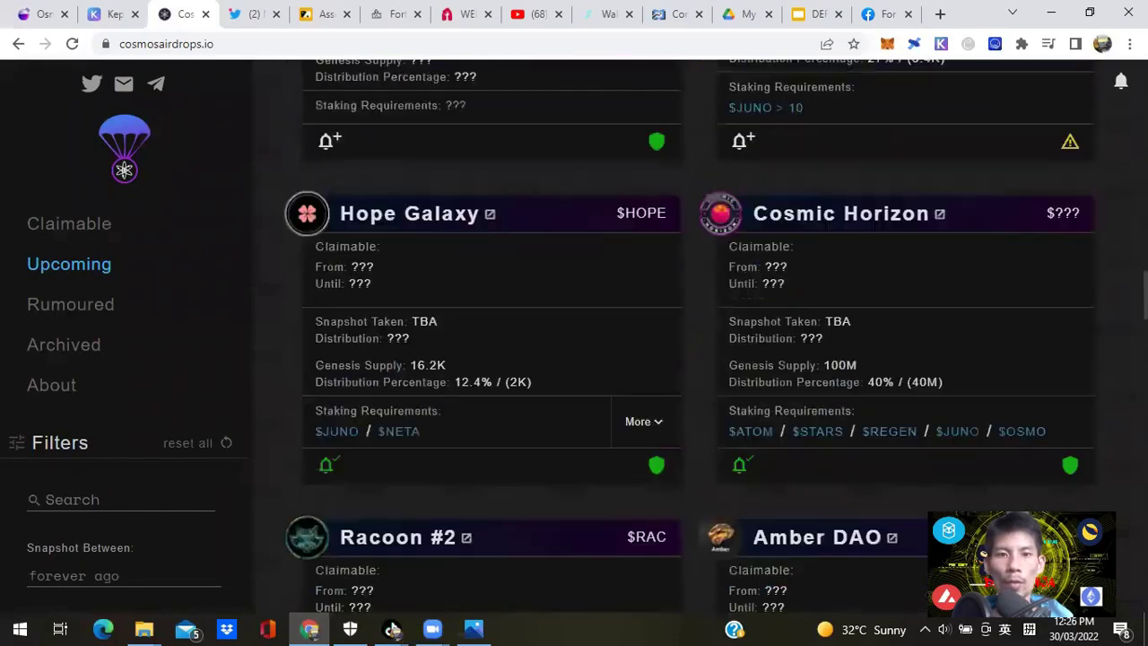
{"action": "scroll", "coordinate": [690, 337], "scroll_direction": "down", "scroll_amount": 8}
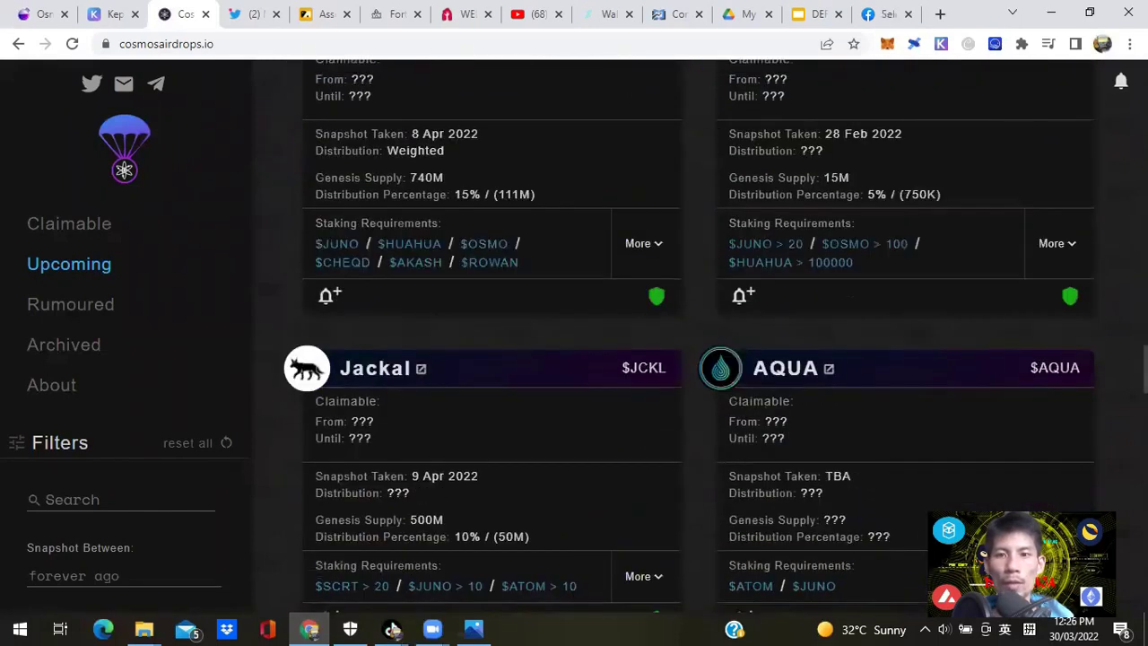
{"action": "scroll", "coordinate": [691, 337], "scroll_direction": "down", "scroll_amount": 6}
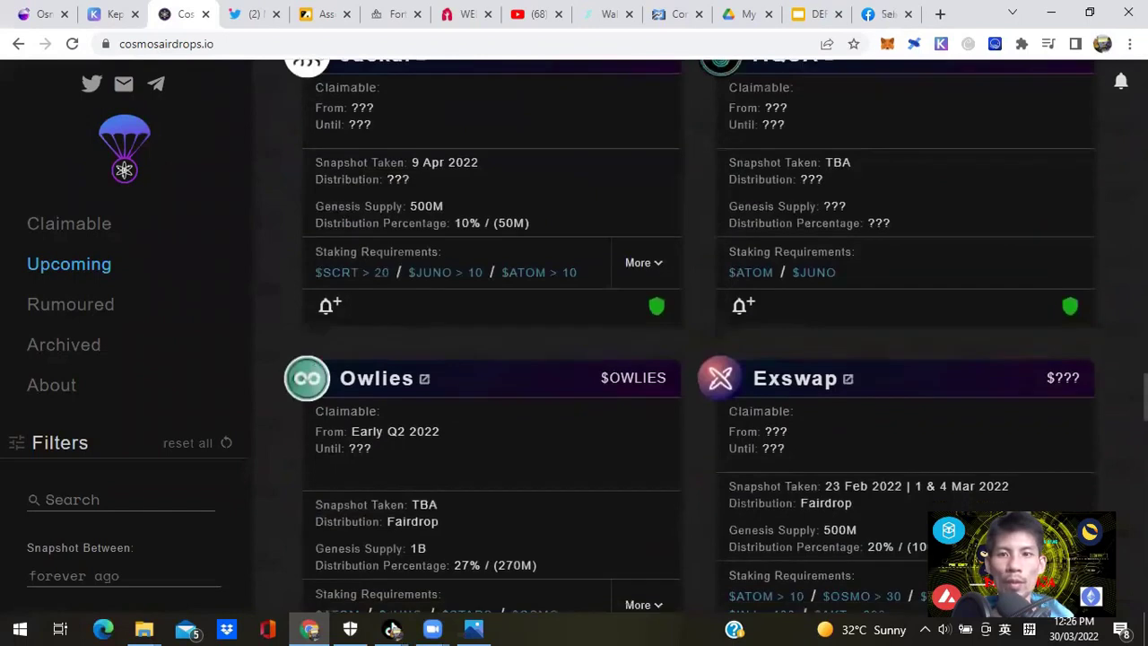
{"action": "scroll", "coordinate": [690, 337], "scroll_direction": "up", "scroll_amount": 1}
{"action": "scroll", "coordinate": [691, 337], "scroll_direction": "down", "scroll_amount": 3}
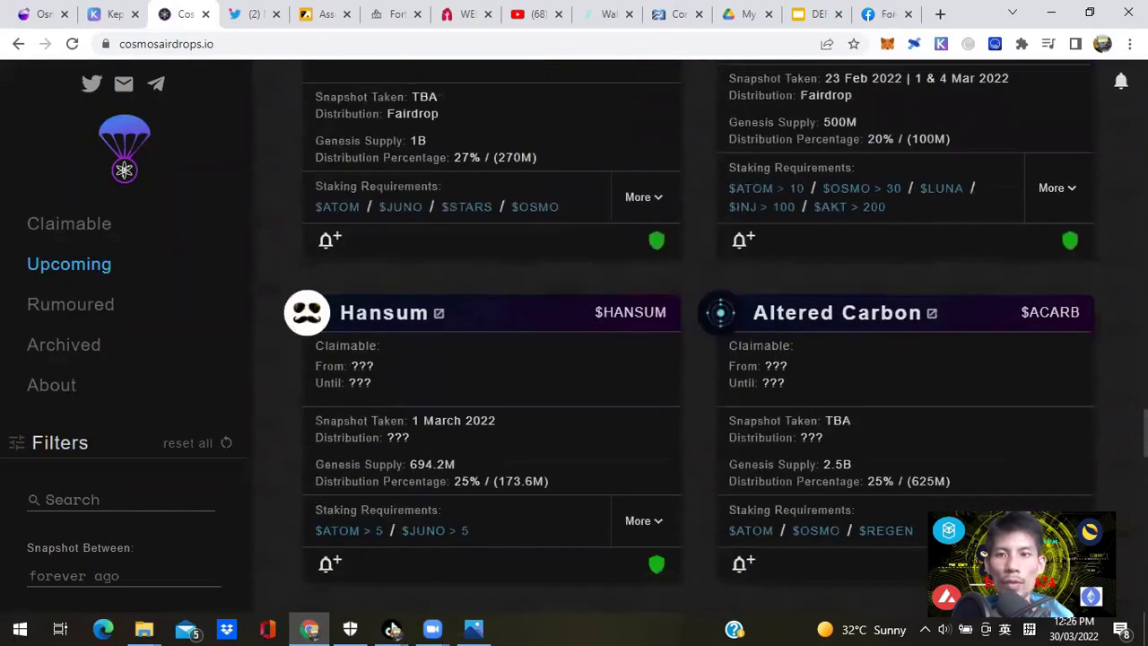
{"action": "scroll", "coordinate": [1041, 145], "scroll_direction": "down", "scroll_amount": 7}
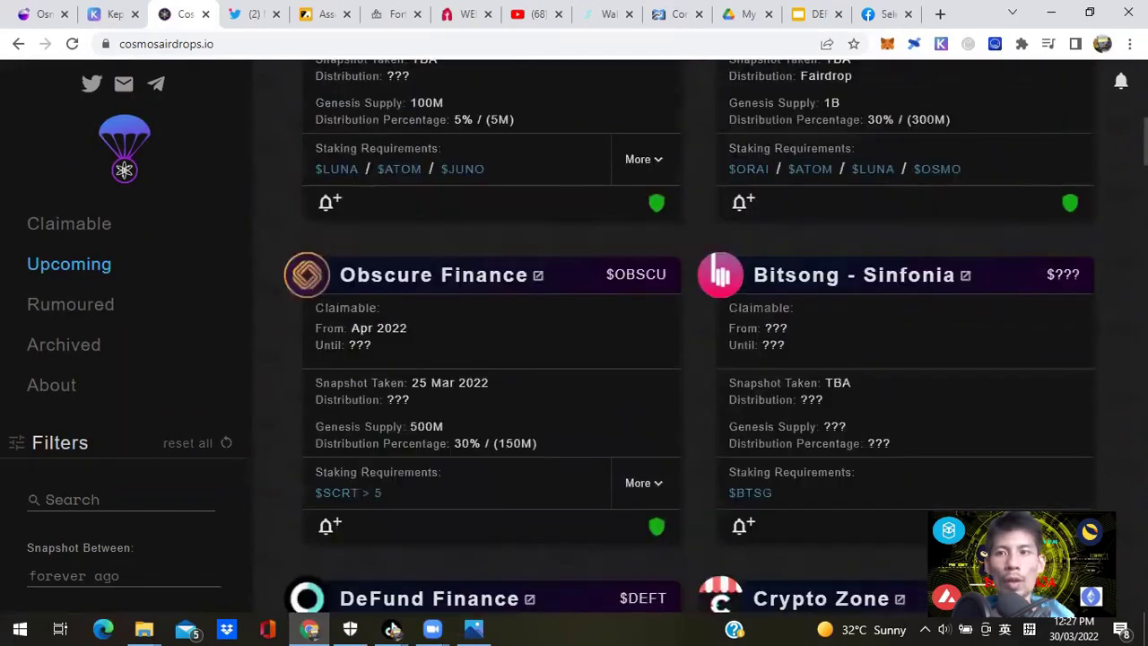
{"action": "key", "text": "Home"}
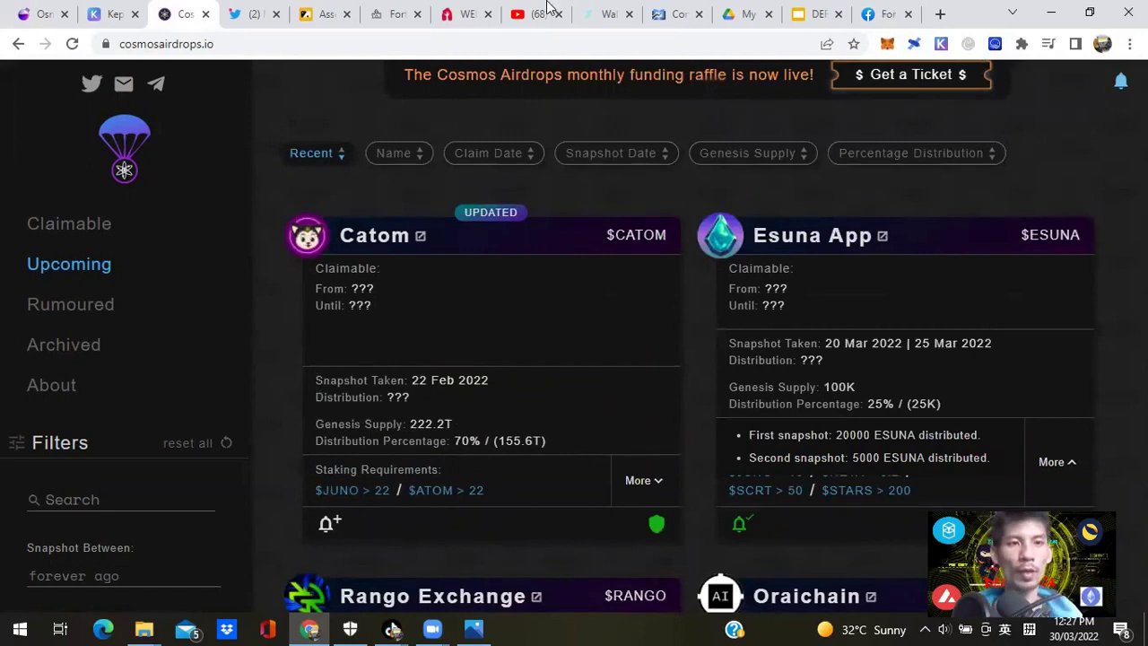
Return to the Keplr wallet and submit the SG-1 delegation with an amount of 46 ATOM.
{"action": "left_click", "coordinate": [94, 13]}
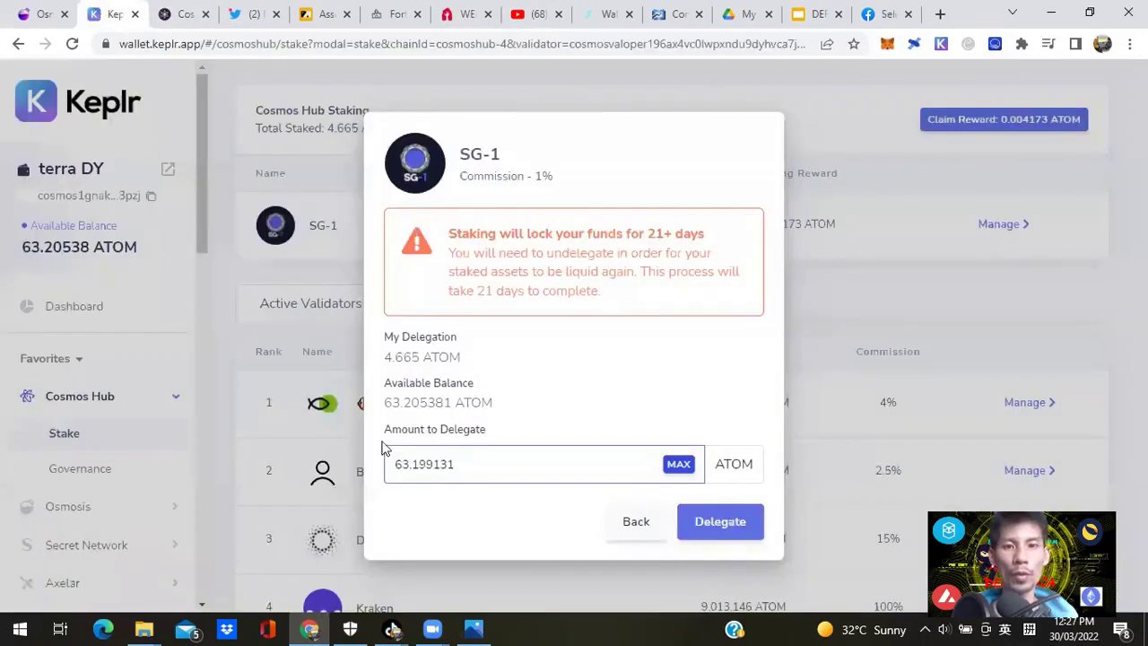
{"action": "left_click_drag", "start_coordinate": [466, 474], "coordinate": [325, 491]}
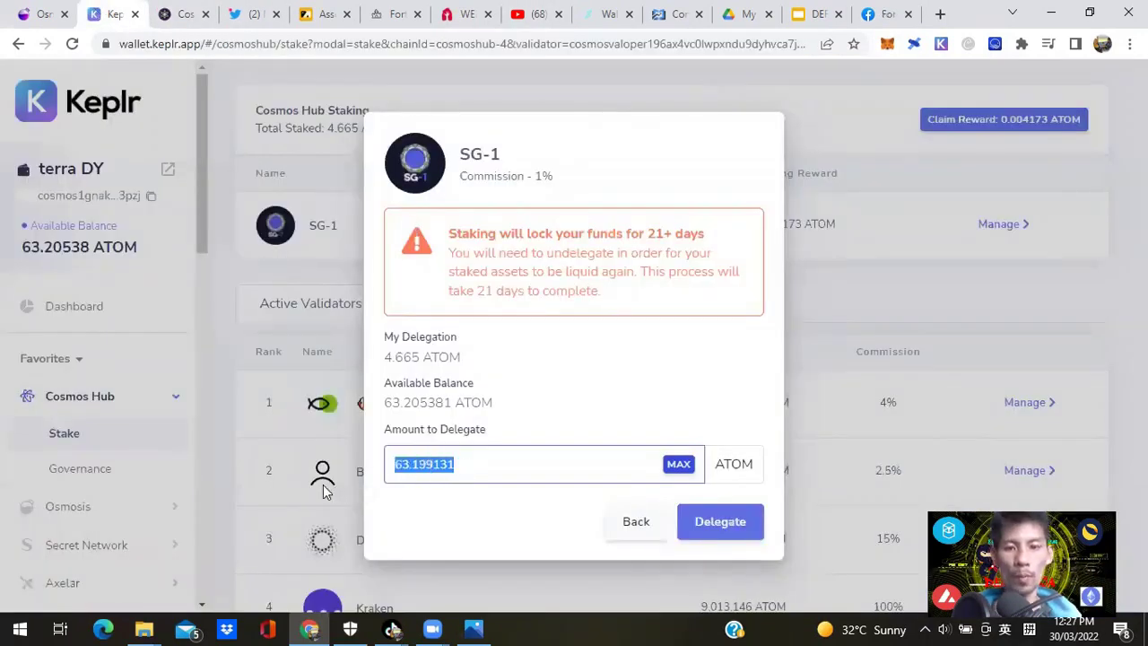
{"action": "type", "text": "4"}
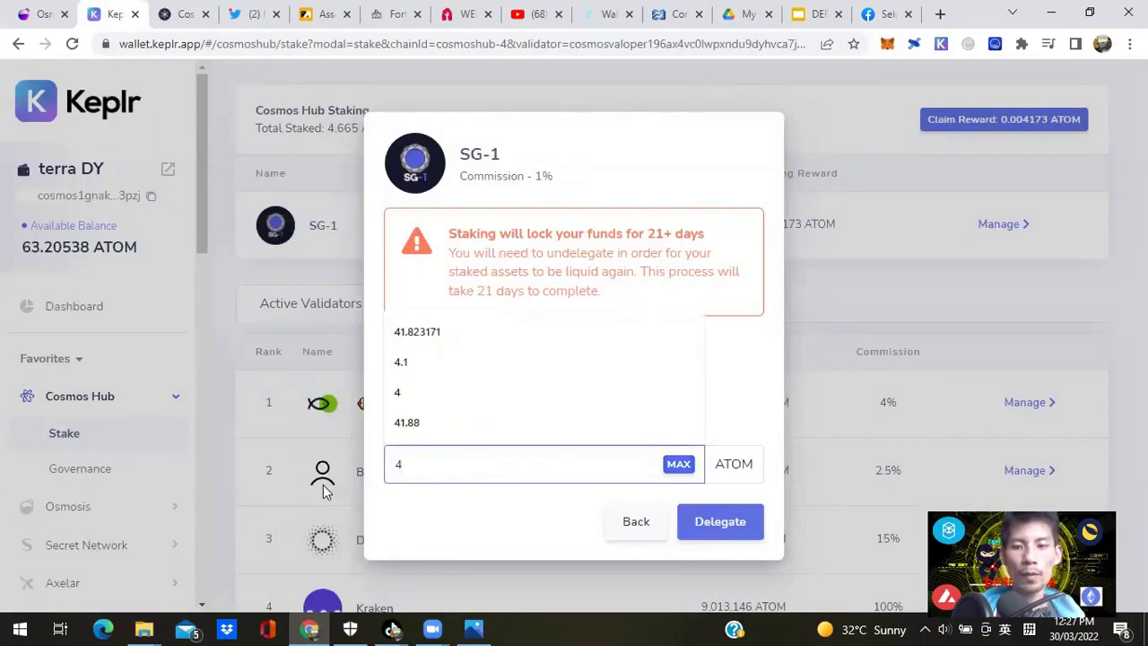
{"action": "type", "text": "6"}
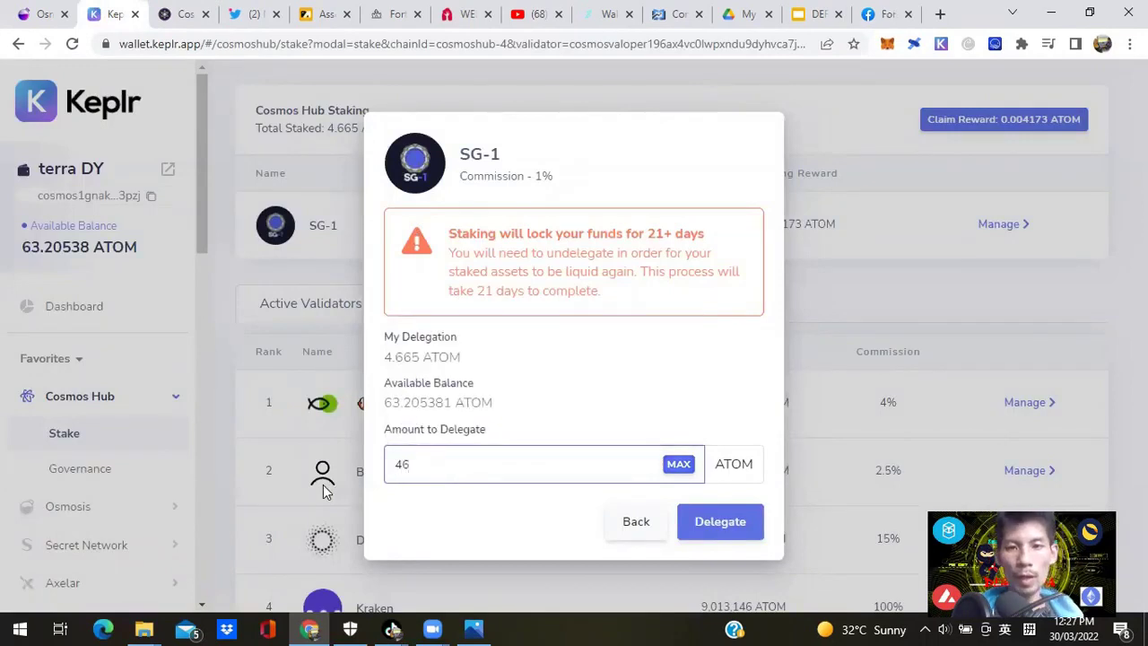
{"action": "key", "text": "Return"}
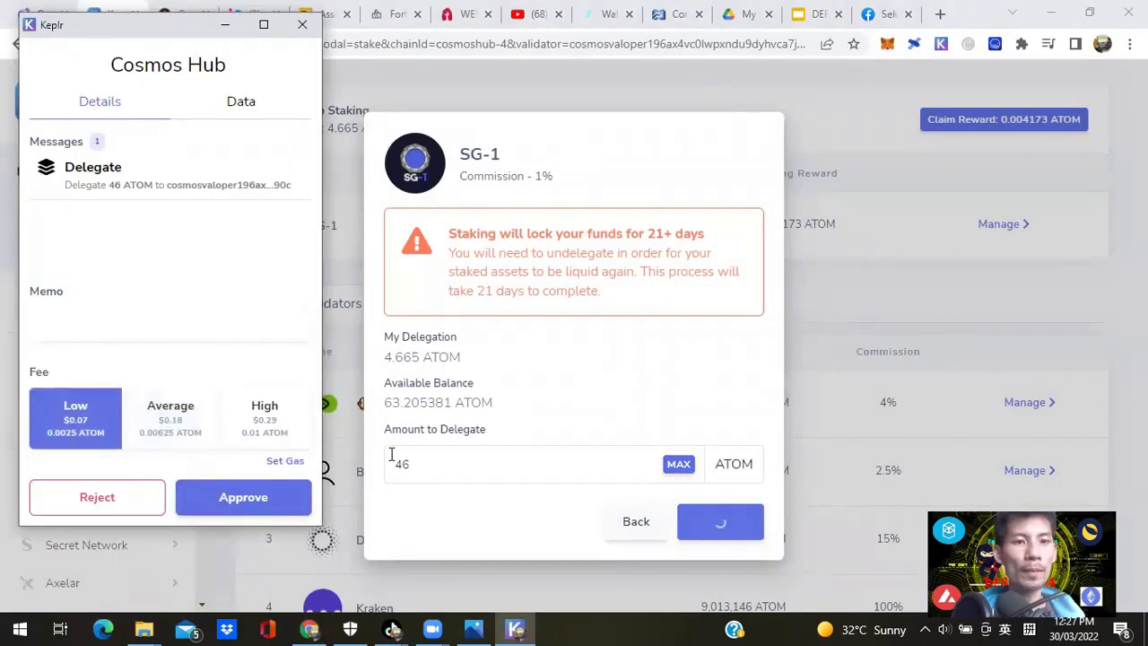
Set the gas of the 46 ATOM delegation to 150000 with the Low fee and approve the transaction.
{"action": "left_click", "coordinate": [296, 461]}
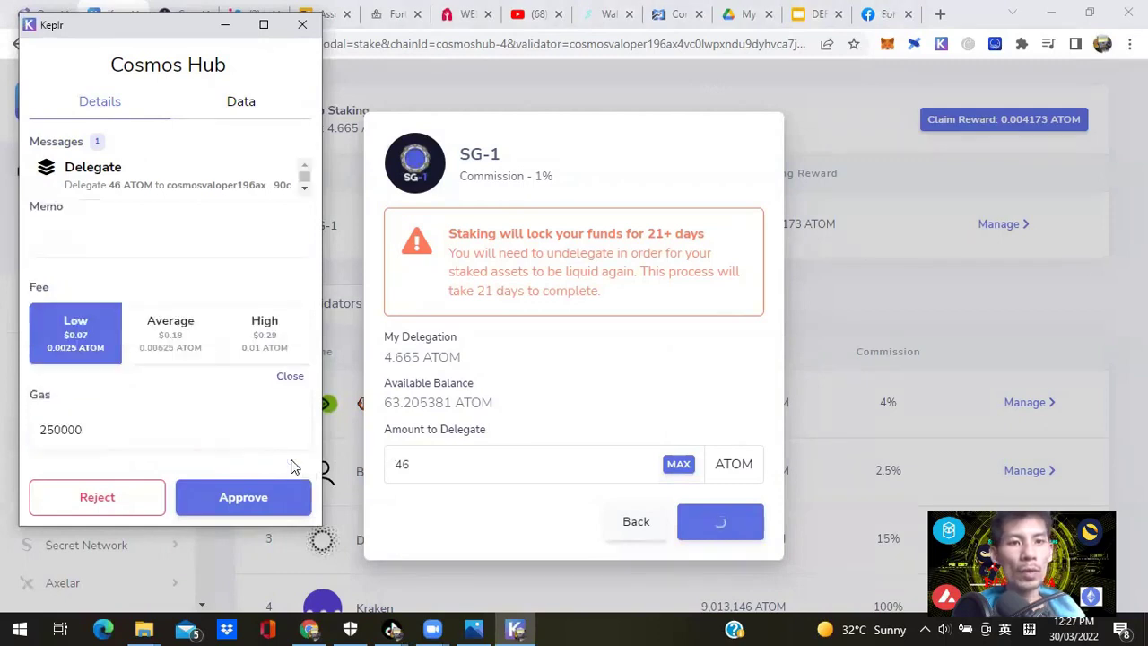
{"action": "left_click", "coordinate": [54, 429]}
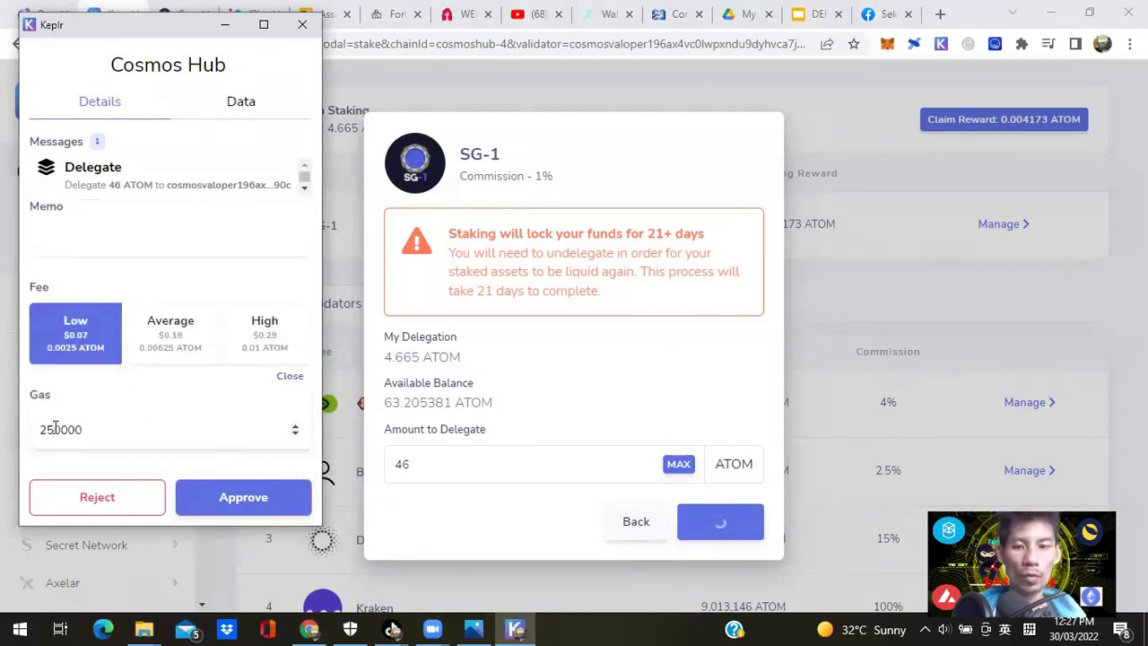
{"action": "key", "text": "BackSpace"}
{"action": "type", "text": "0"}
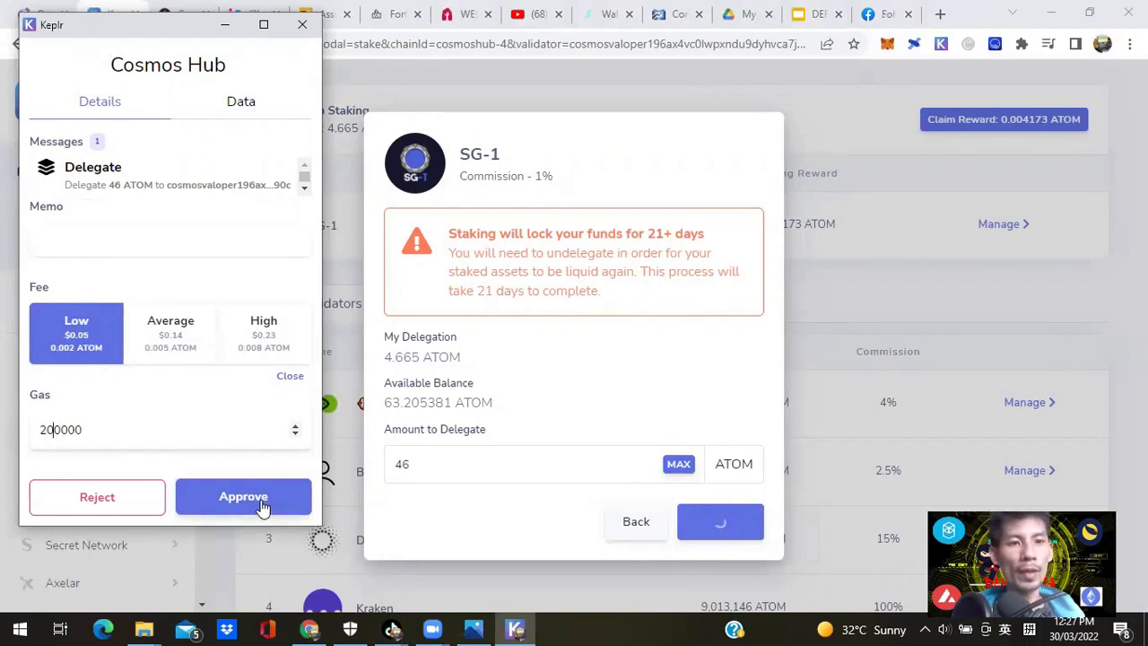
{"action": "key", "text": "BackSpace"}
{"action": "key", "text": "BackSpace"}
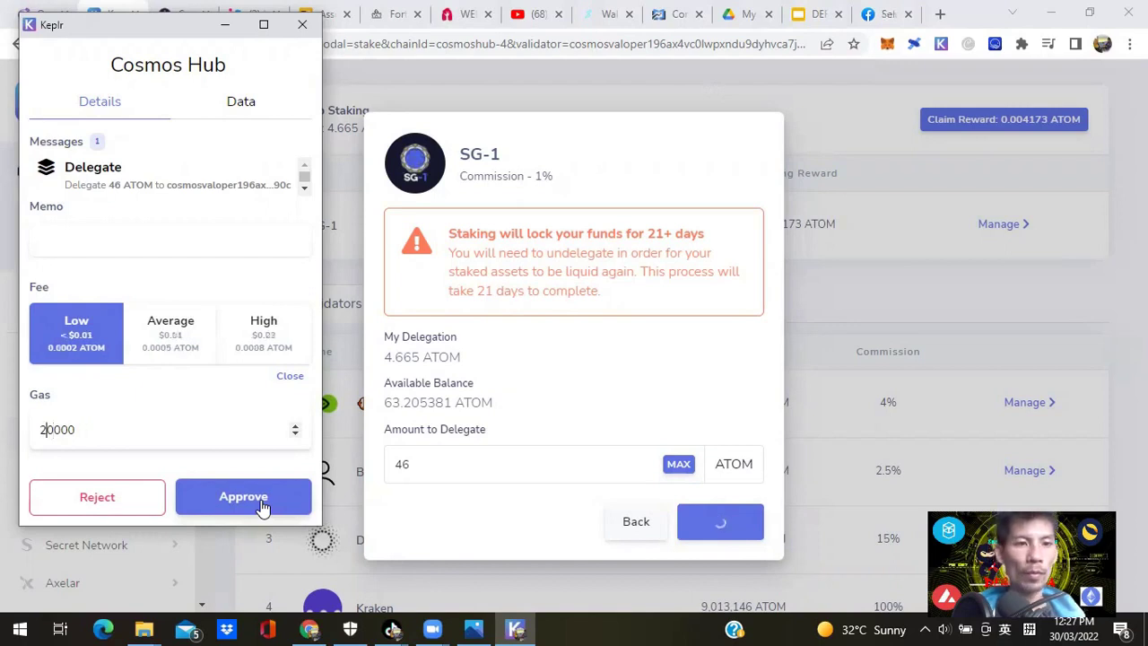
{"action": "type", "text": "15"}
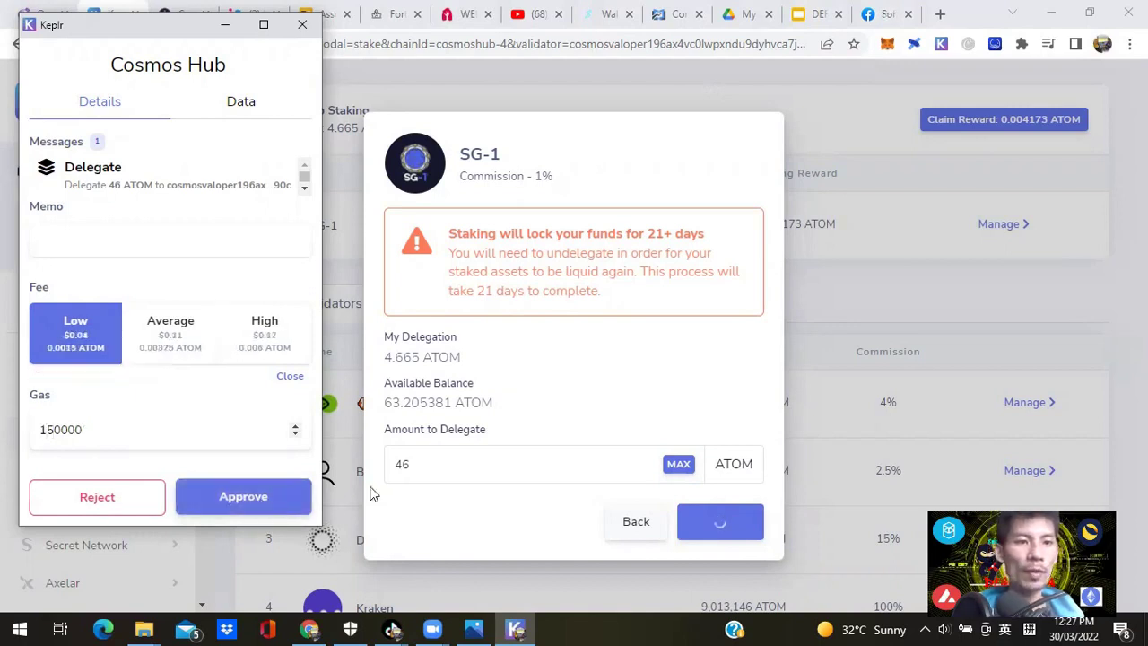
{"action": "left_click", "coordinate": [227, 501]}
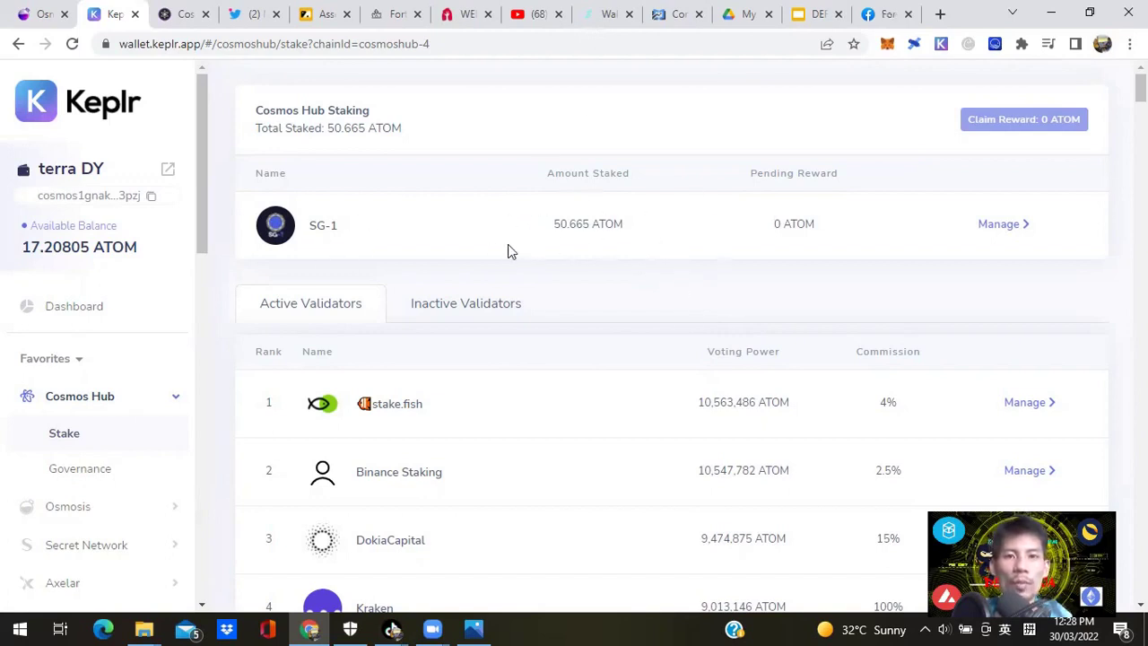
Start redelegating the SG-1 stake, browse the validator choices, select #decentralizehk as the target, and dismiss the redelegation.
{"action": "left_click", "coordinate": [1001, 224]}
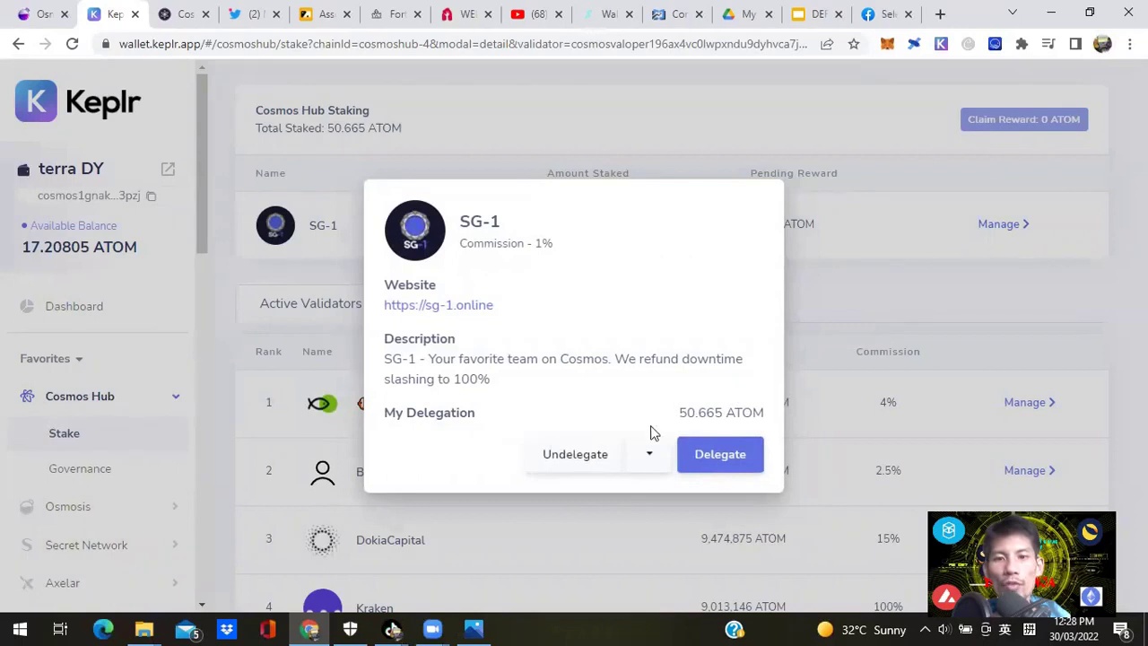
{"action": "left_click", "coordinate": [651, 457]}
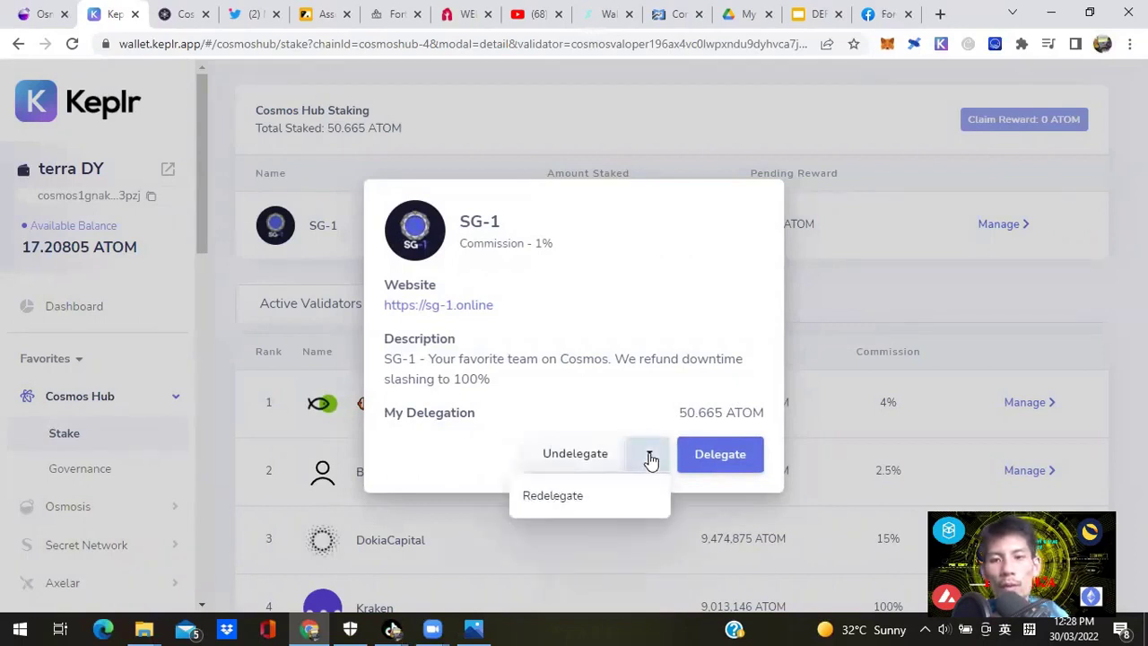
{"action": "left_click", "coordinate": [623, 507]}
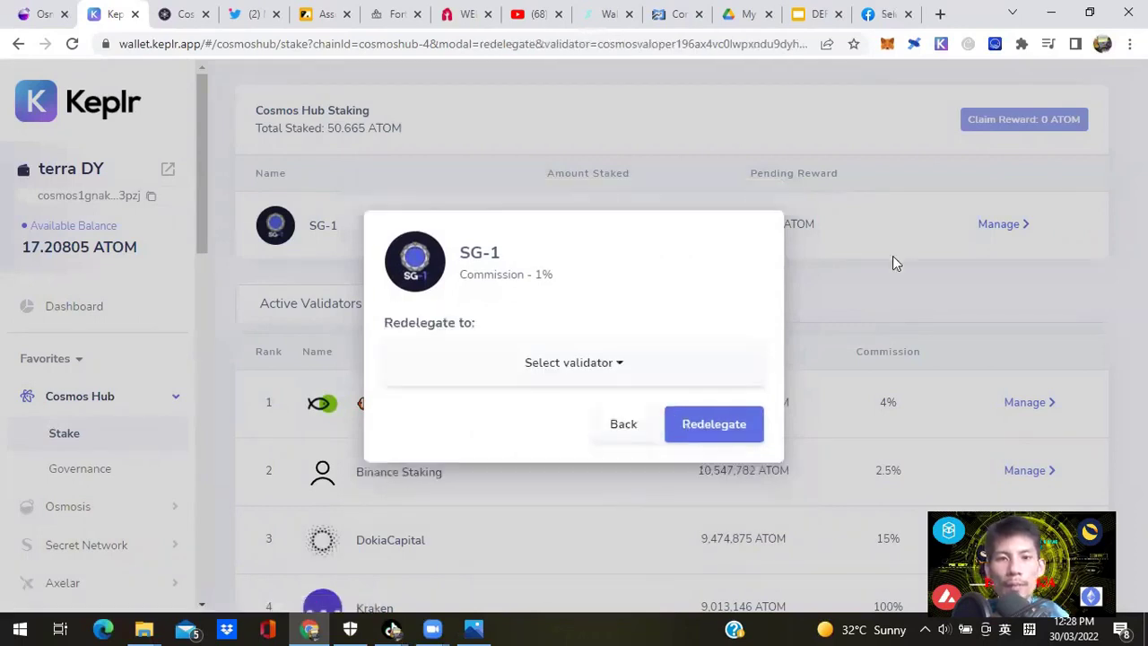
{"action": "left_click", "coordinate": [640, 359]}
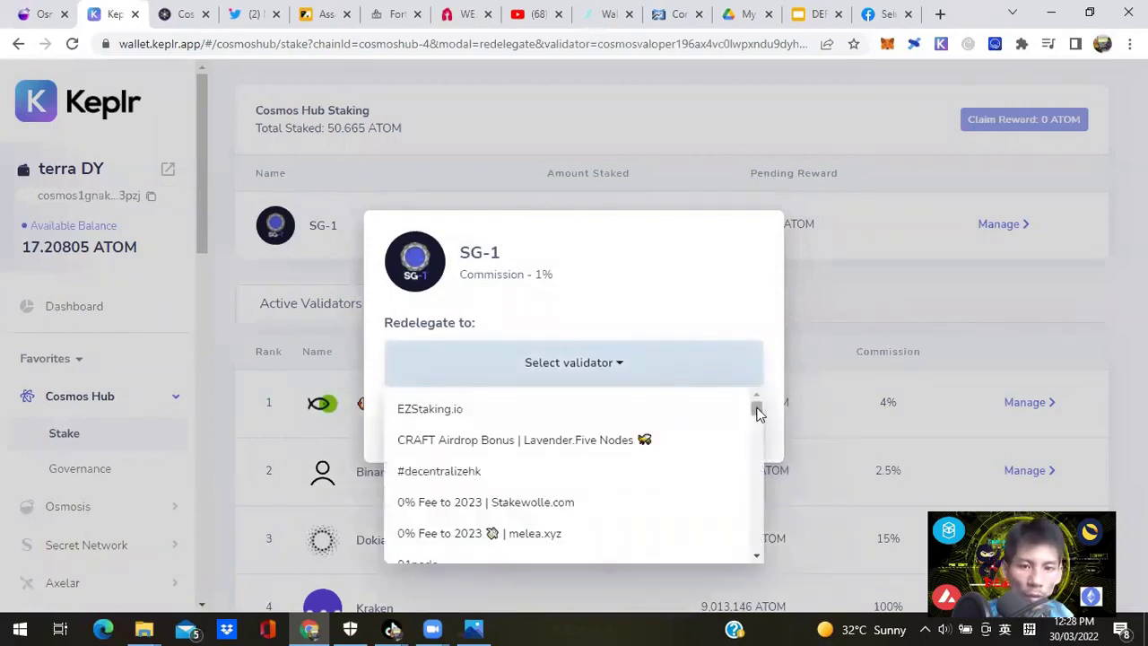
{"action": "left_click_drag", "start_coordinate": [758, 412], "coordinate": [760, 463]}
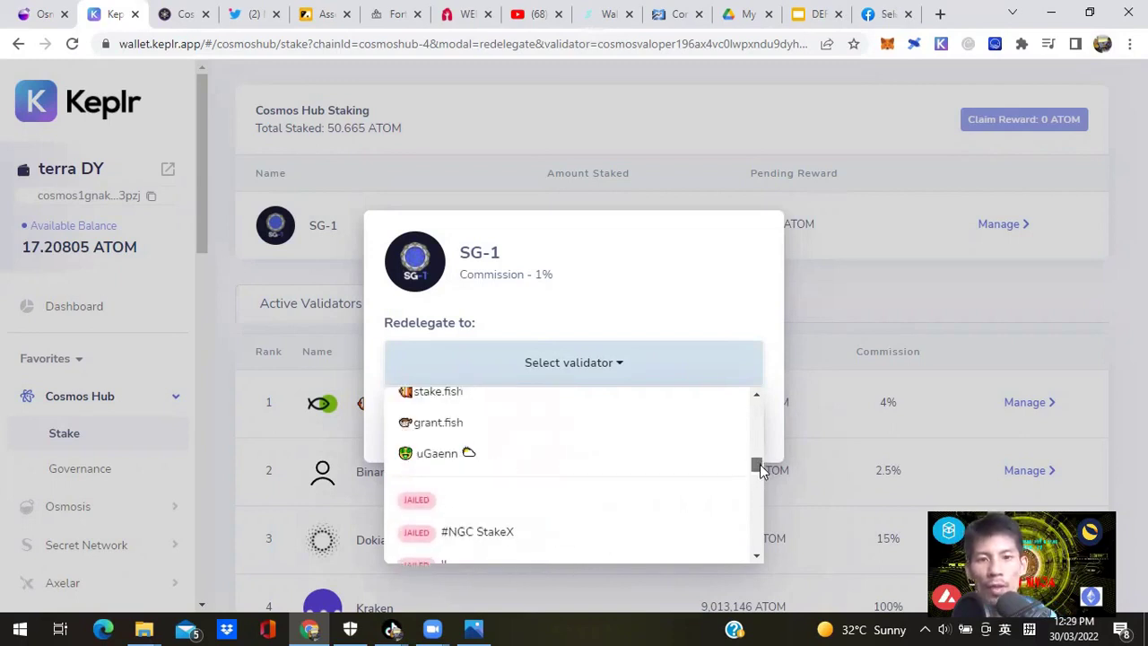
{"action": "left_click_drag", "start_coordinate": [759, 464], "coordinate": [757, 399]}
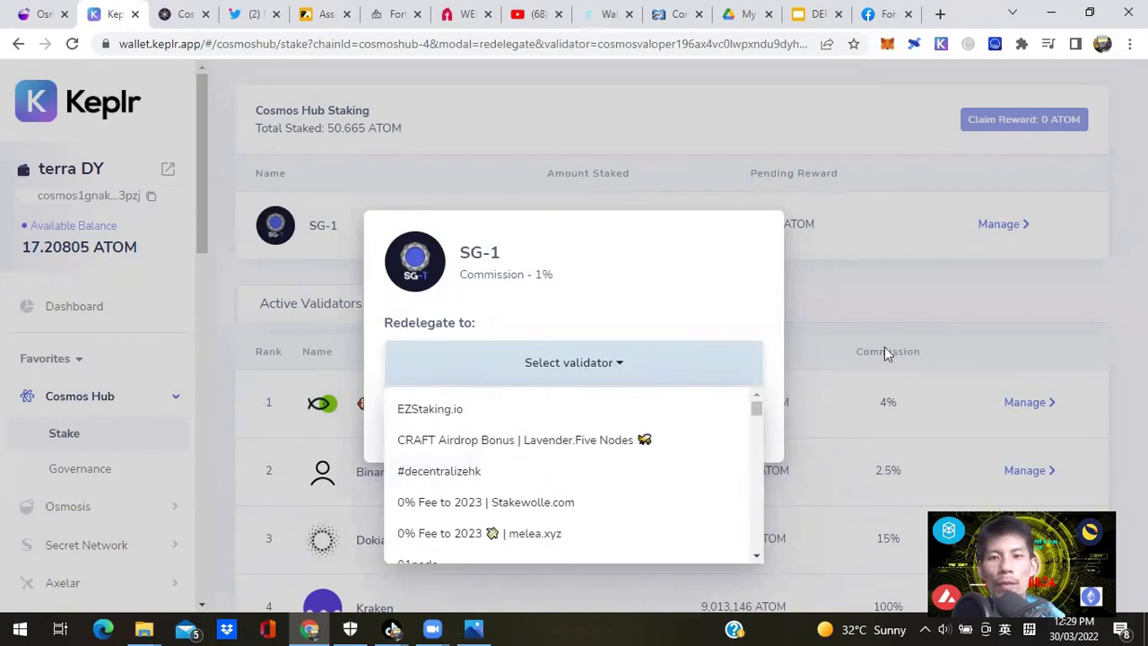
{"action": "left_click", "coordinate": [570, 475]}
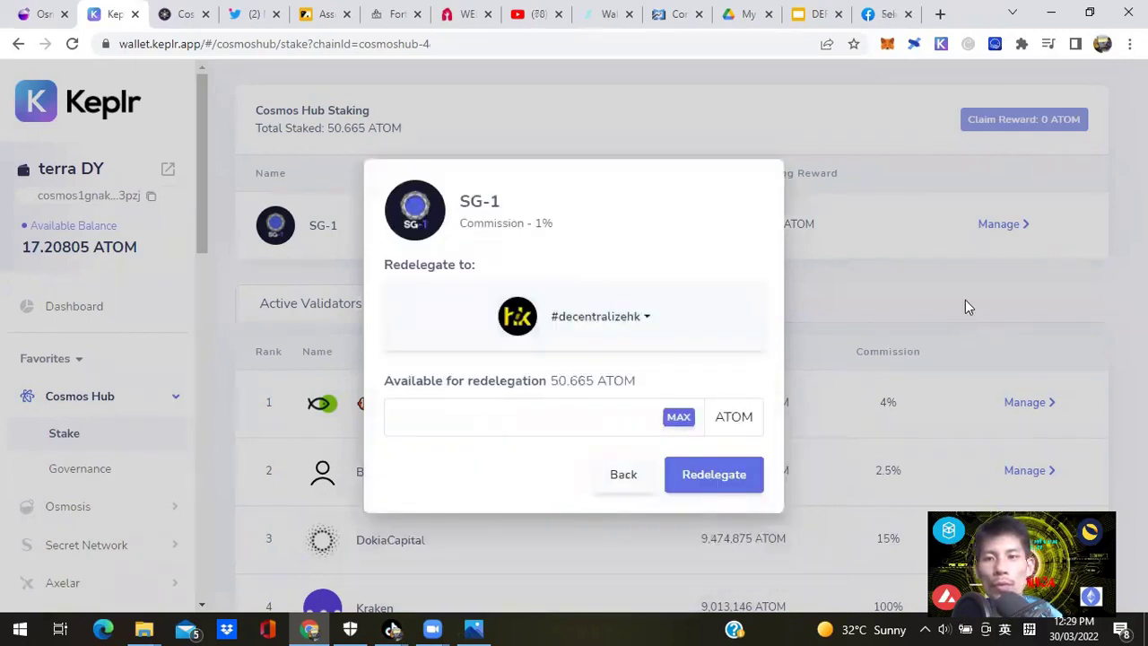
{"action": "left_click", "coordinate": [965, 300]}
Examine the voting power and commission of the active Cosmos Hub validators, including the lower-ranked ones.
{"action": "left_click_drag", "start_coordinate": [1140, 88], "coordinate": [1140, 441]}
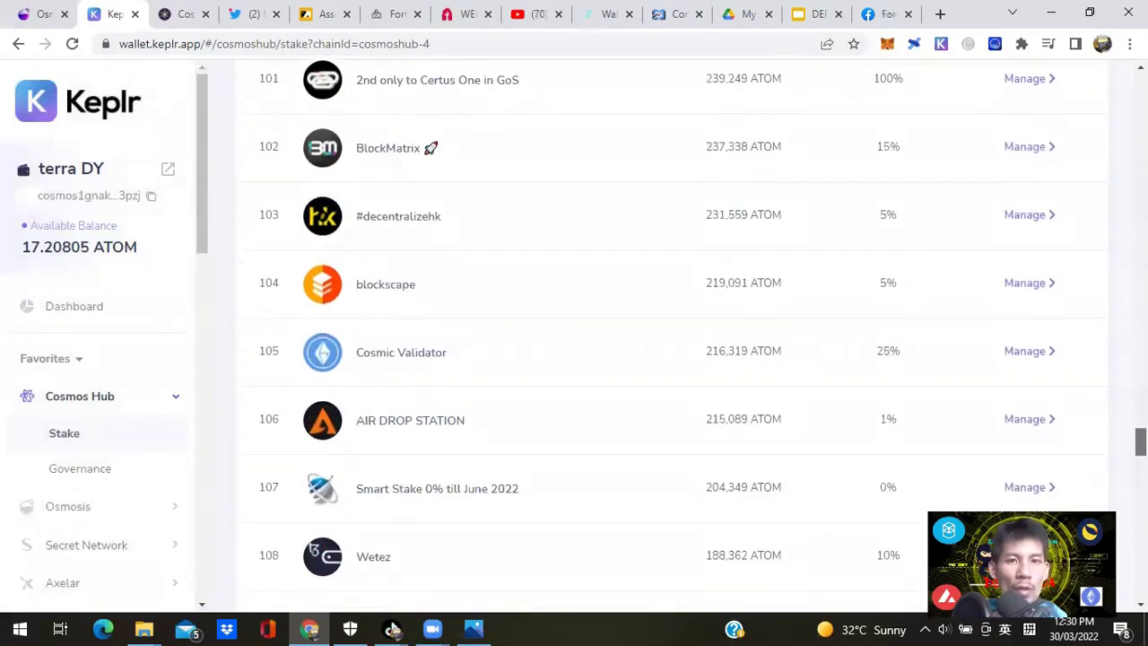
{"action": "left_click_drag", "start_coordinate": [1139, 441], "coordinate": [1139, 87]}
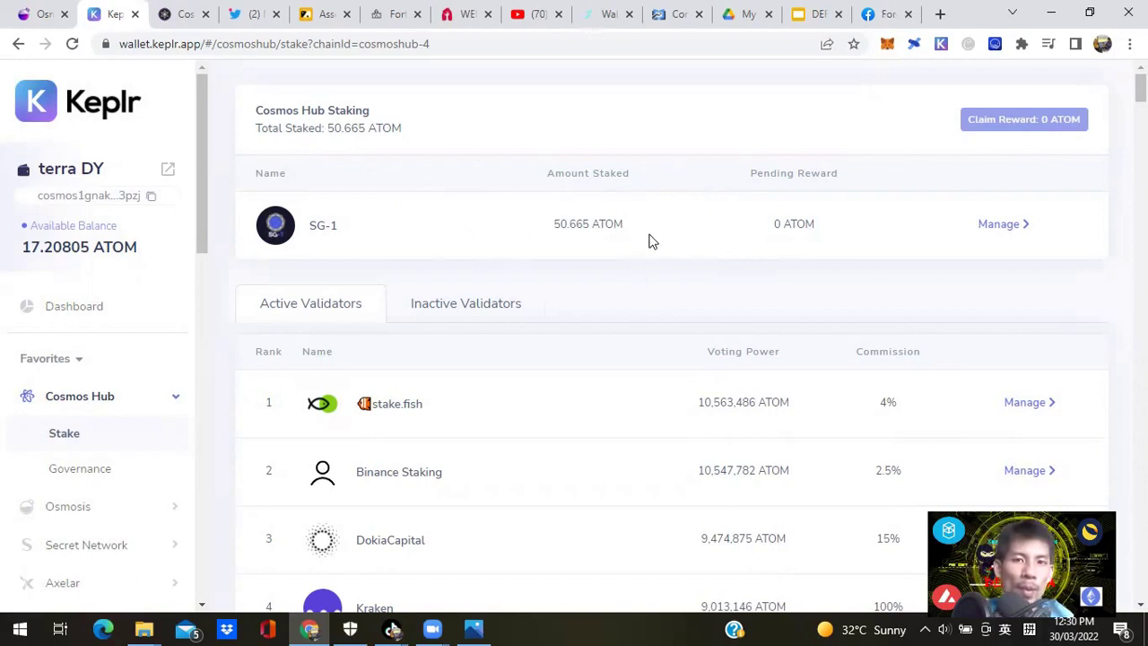
Switch to Osmosis and review the token balances on the assets page.
{"action": "left_click", "coordinate": [27, 12]}
{"action": "left_click", "coordinate": [838, 82]}
{"action": "scroll", "coordinate": [837, 90], "scroll_direction": "up", "scroll_amount": 2}
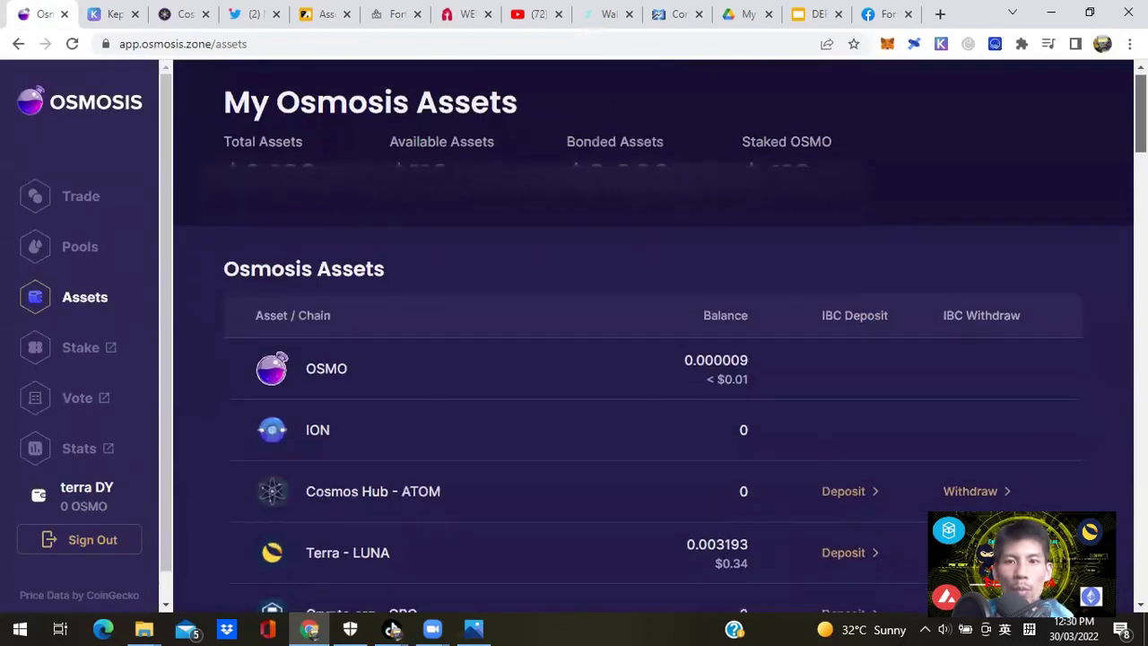
{"action": "scroll", "coordinate": [655, 332], "scroll_direction": "down", "scroll_amount": 15}
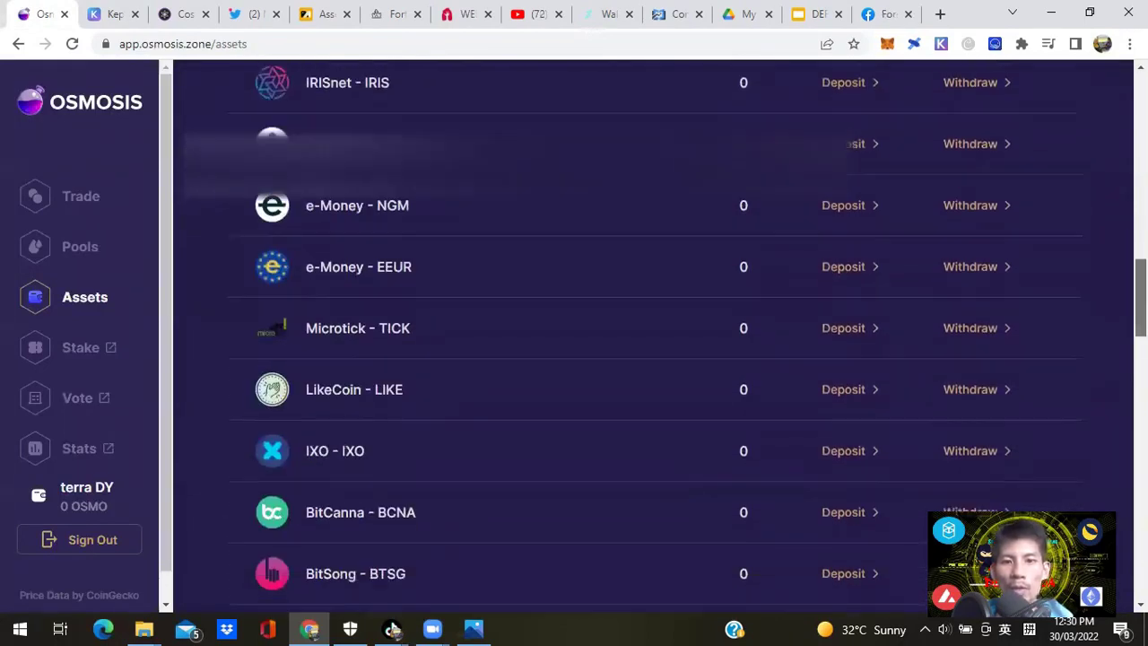
{"action": "scroll", "coordinate": [655, 332], "scroll_direction": "up", "scroll_amount": 15}
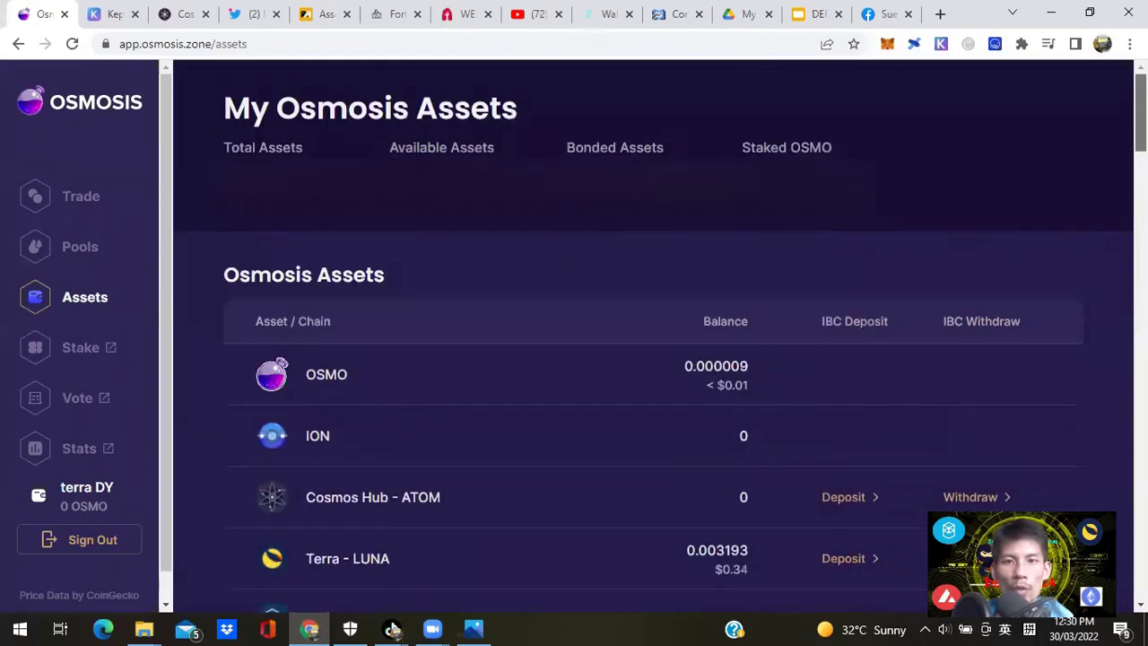
{"action": "scroll", "coordinate": [654, 331], "scroll_direction": "down", "scroll_amount": 4}
{"action": "scroll", "coordinate": [655, 331], "scroll_direction": "up", "scroll_amount": 4}
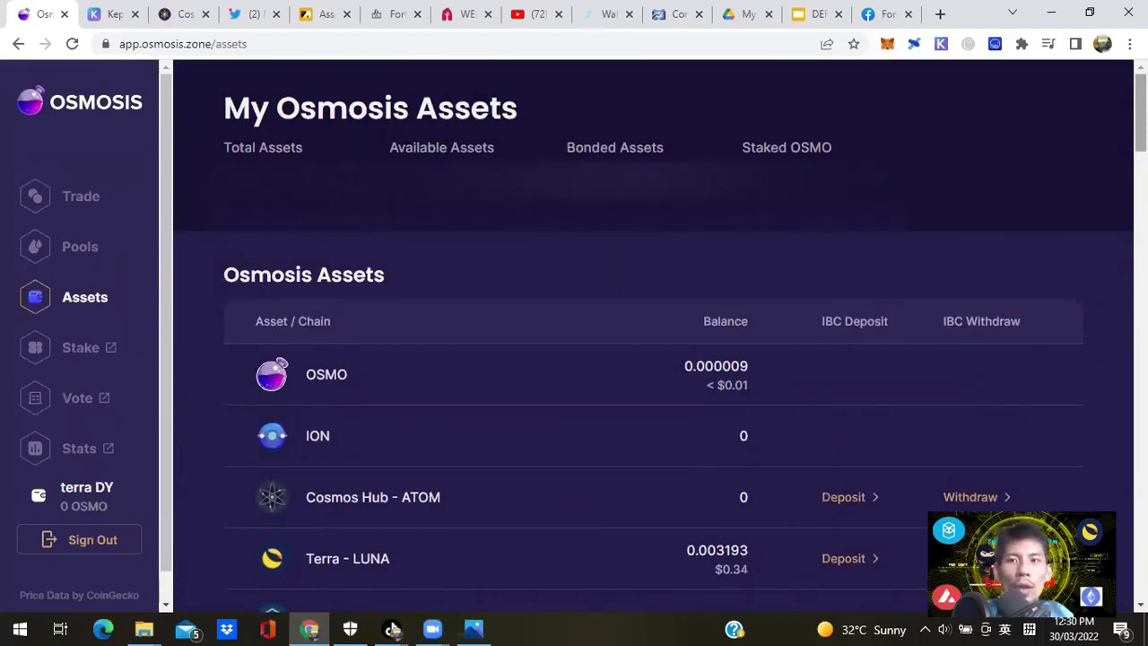
{"action": "scroll", "coordinate": [654, 335], "scroll_direction": "down", "scroll_amount": 2}
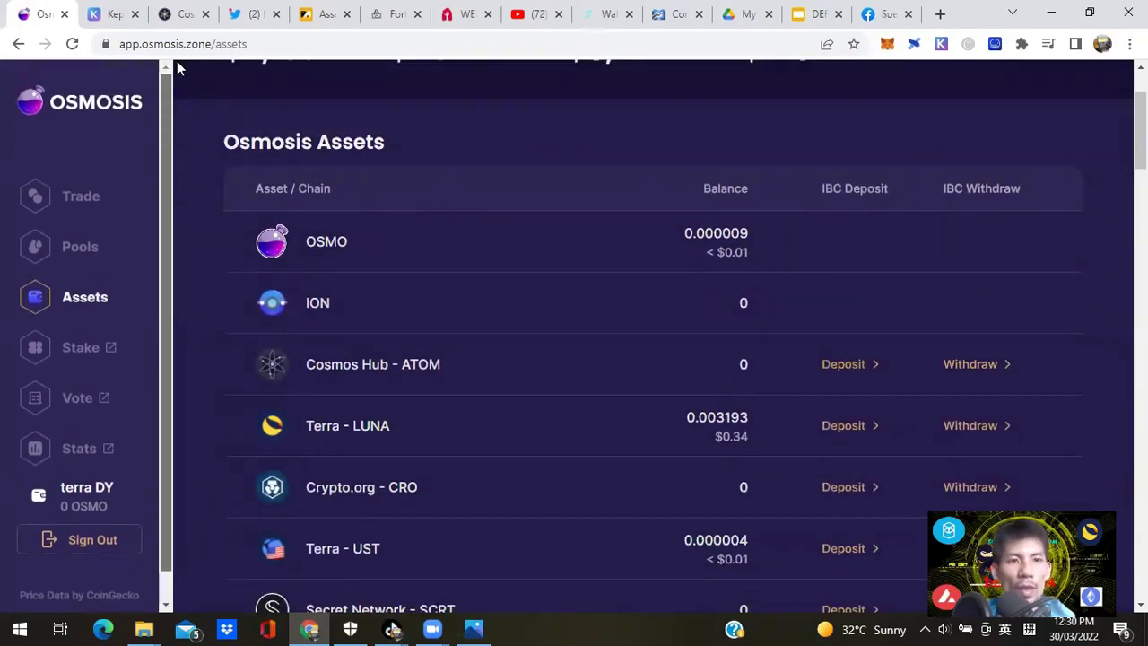
{"action": "scroll", "coordinate": [170, 148], "scroll_direction": "down", "scroll_amount": 1}
{"action": "scroll", "coordinate": [171, 121], "scroll_direction": "up", "scroll_amount": 1}
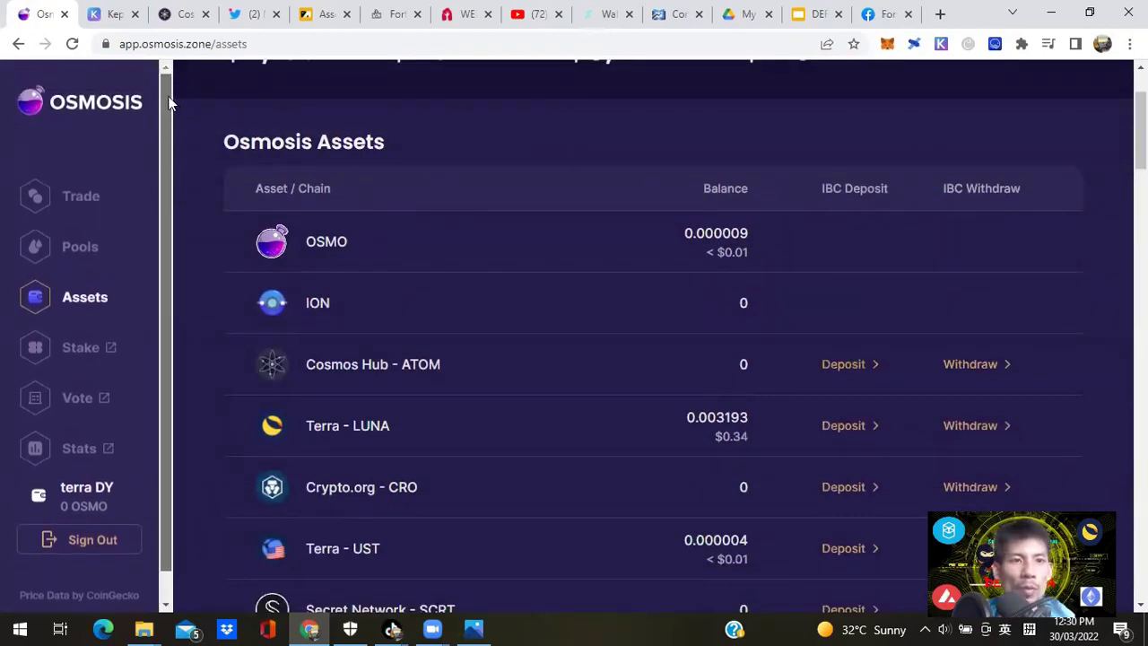
{"action": "scroll", "coordinate": [173, 175], "scroll_direction": "down", "scroll_amount": 1}
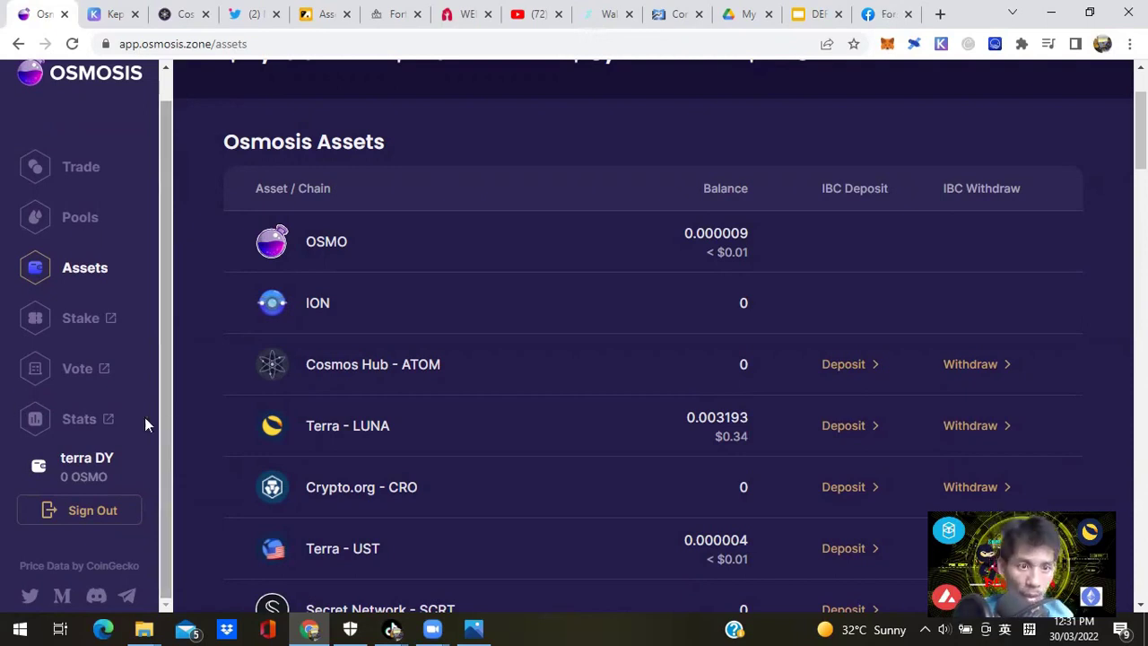
Switch back to the Keplr wallet and open the Cosmos Hub governance proposals.
{"action": "left_click", "coordinate": [111, 13]}
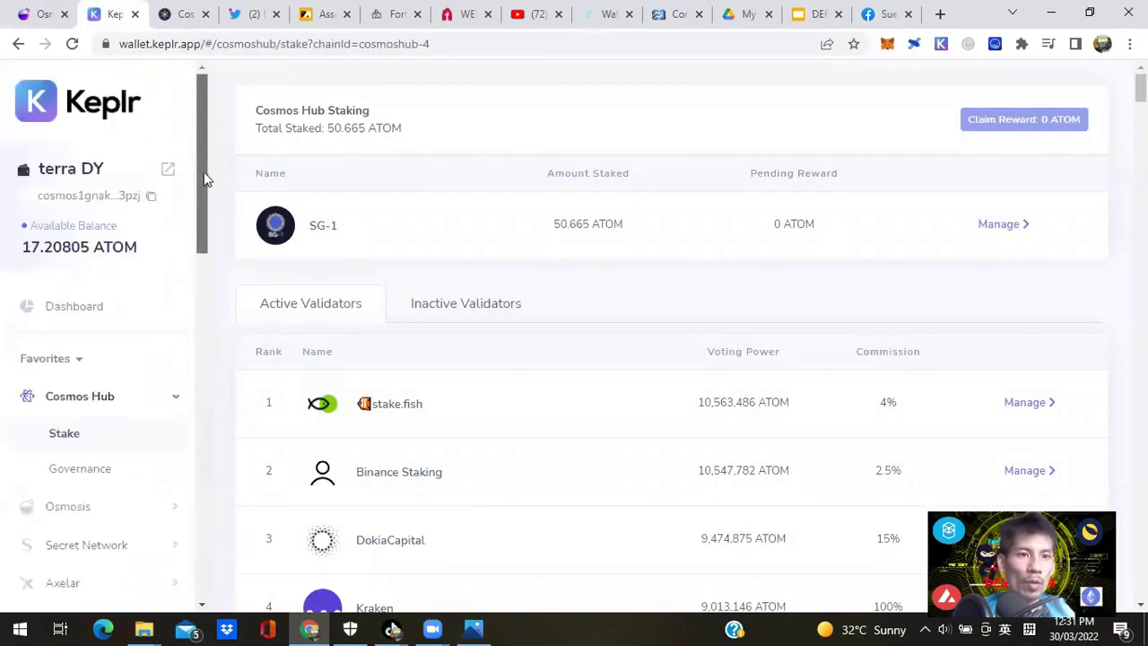
{"action": "scroll", "coordinate": [201, 224], "scroll_direction": "down", "scroll_amount": 2}
{"action": "scroll", "coordinate": [202, 242], "scroll_direction": "up", "scroll_amount": 1}
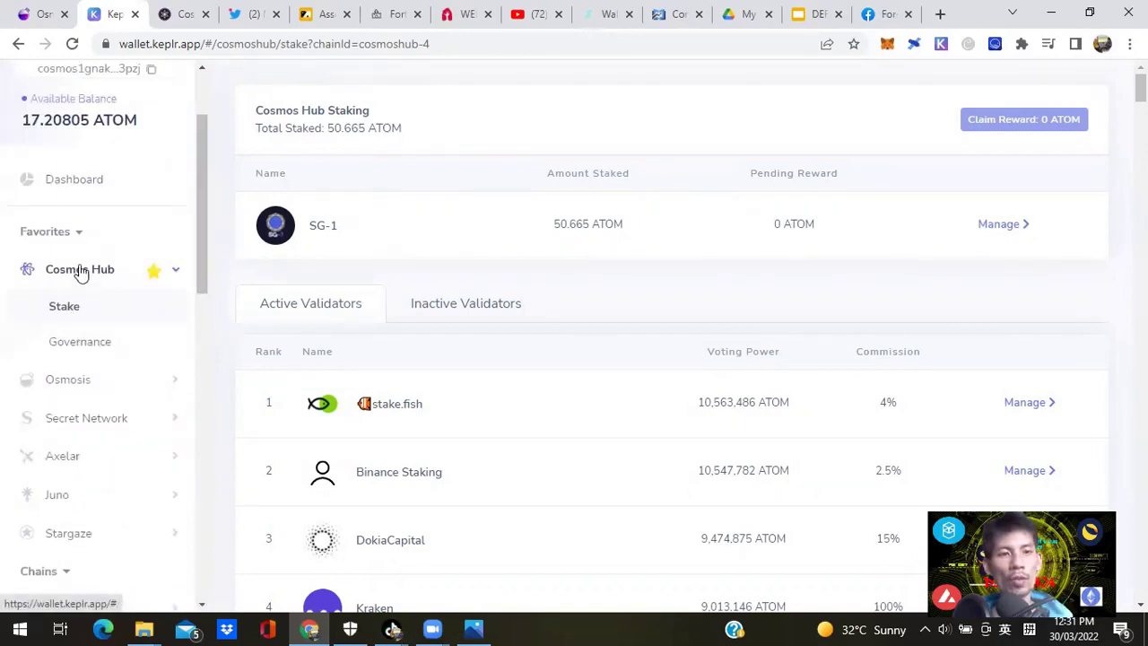
{"action": "left_click", "coordinate": [80, 343]}
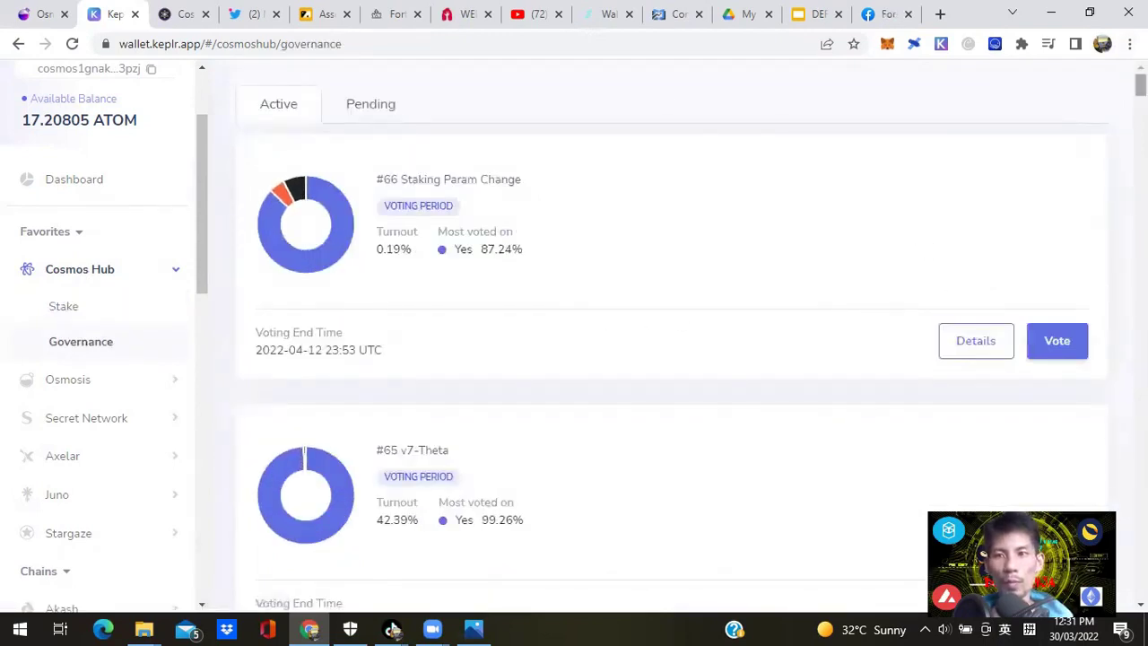
Look through the Cosmos Hub proposals, and open the details of #66 Staking Param Change to examine its vote breakdown.
{"action": "scroll", "coordinate": [672, 341], "scroll_direction": "down", "scroll_amount": 3}
{"action": "scroll", "coordinate": [673, 341], "scroll_direction": "down", "scroll_amount": 5}
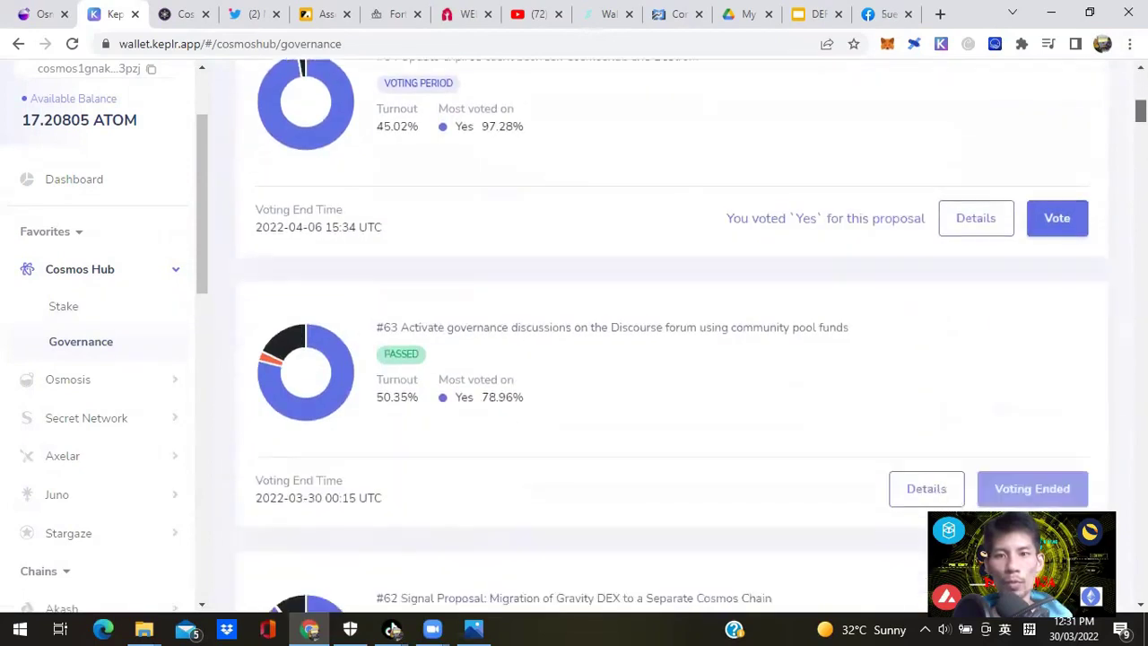
{"action": "scroll", "coordinate": [672, 341], "scroll_direction": "up", "scroll_amount": 6}
{"action": "scroll", "coordinate": [673, 341], "scroll_direction": "up", "scroll_amount": 2}
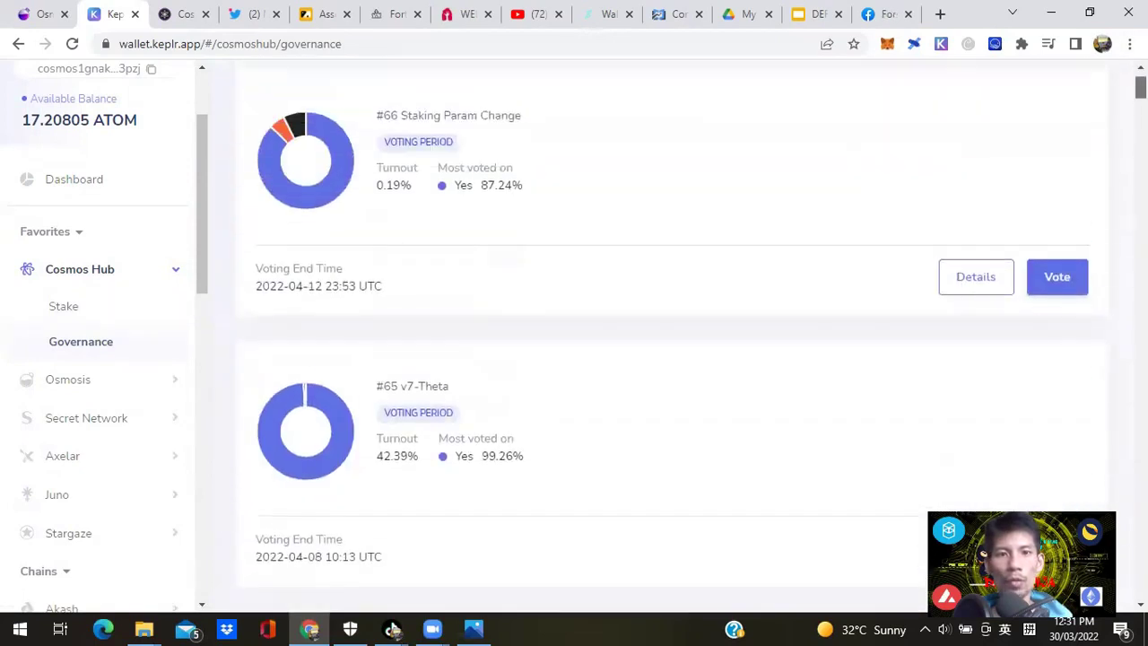
{"action": "scroll", "coordinate": [672, 341], "scroll_direction": "down", "scroll_amount": 2}
{"action": "scroll", "coordinate": [672, 341], "scroll_direction": "up", "scroll_amount": 2}
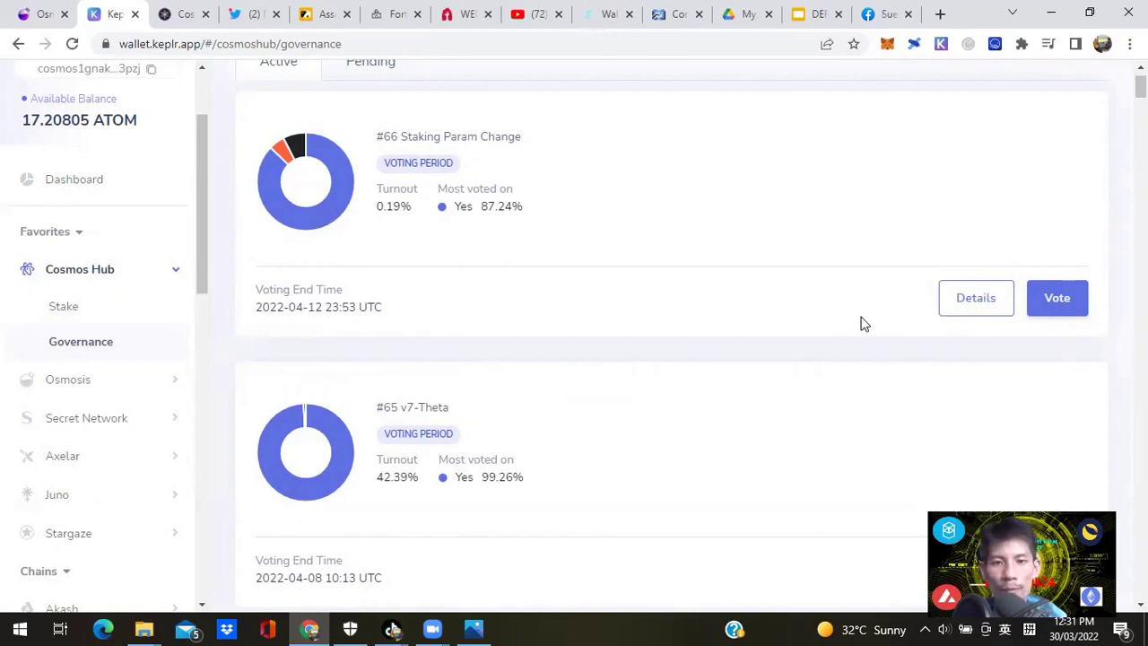
{"action": "left_click", "coordinate": [977, 306]}
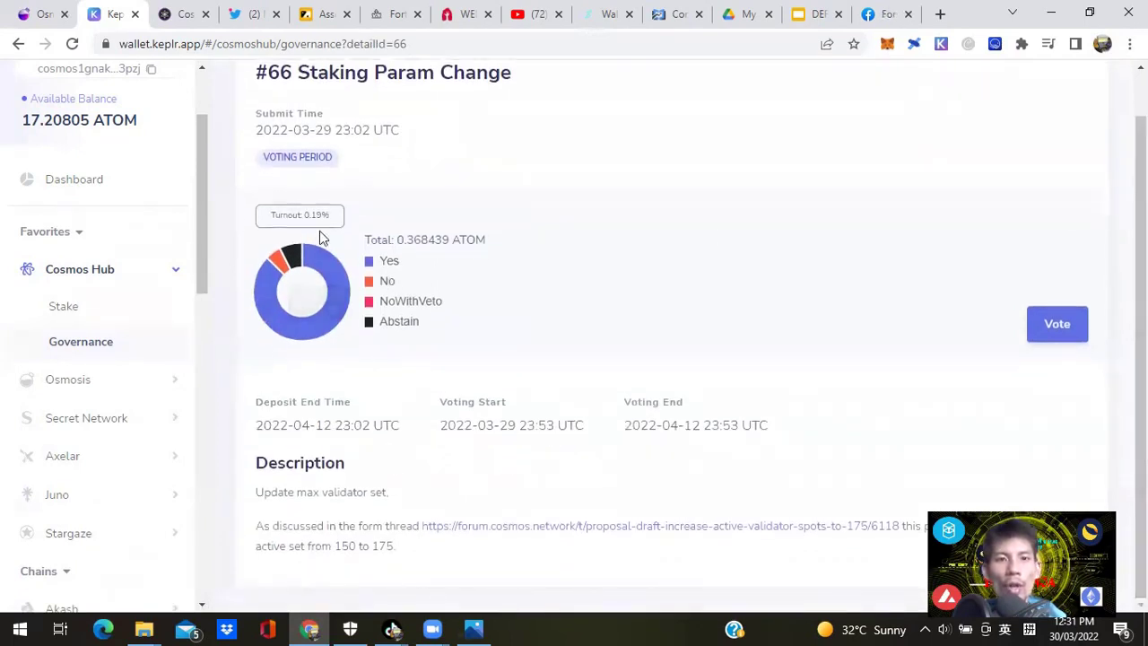
{"action": "mouse_move", "coordinate": [338, 309]}
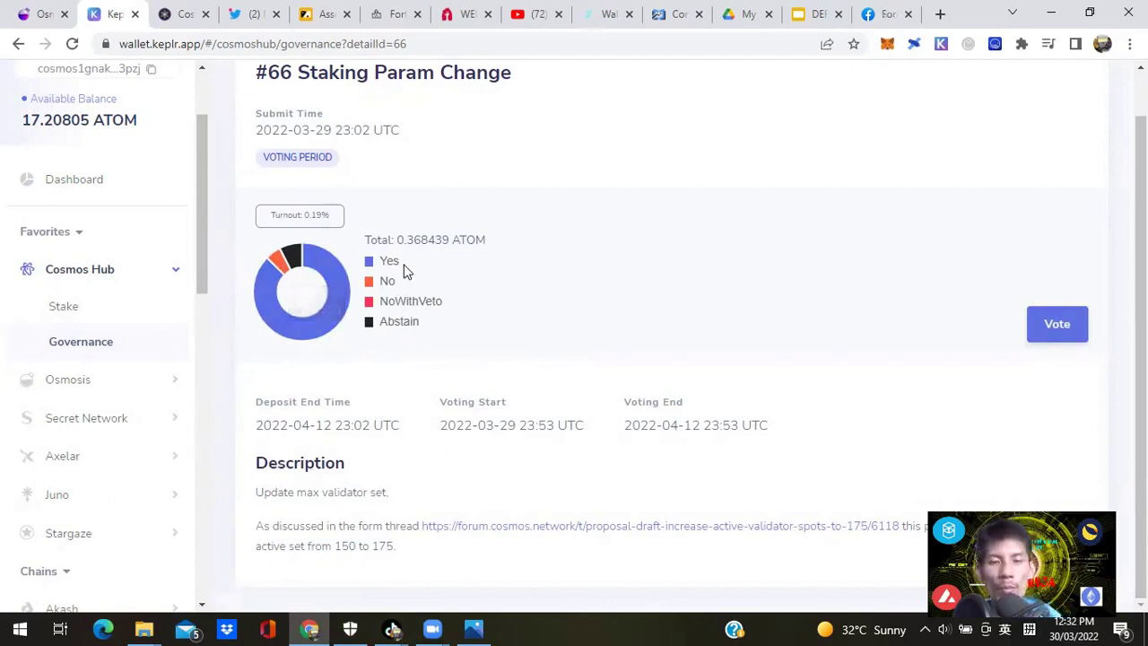
Choose Yes as the vote on proposal #66 Staking Param Change and submit it for wallet approval.
{"action": "scroll", "coordinate": [1141, 350], "scroll_direction": "up", "scroll_amount": 1}
{"action": "scroll", "coordinate": [692, 334], "scroll_direction": "down", "scroll_amount": 1}
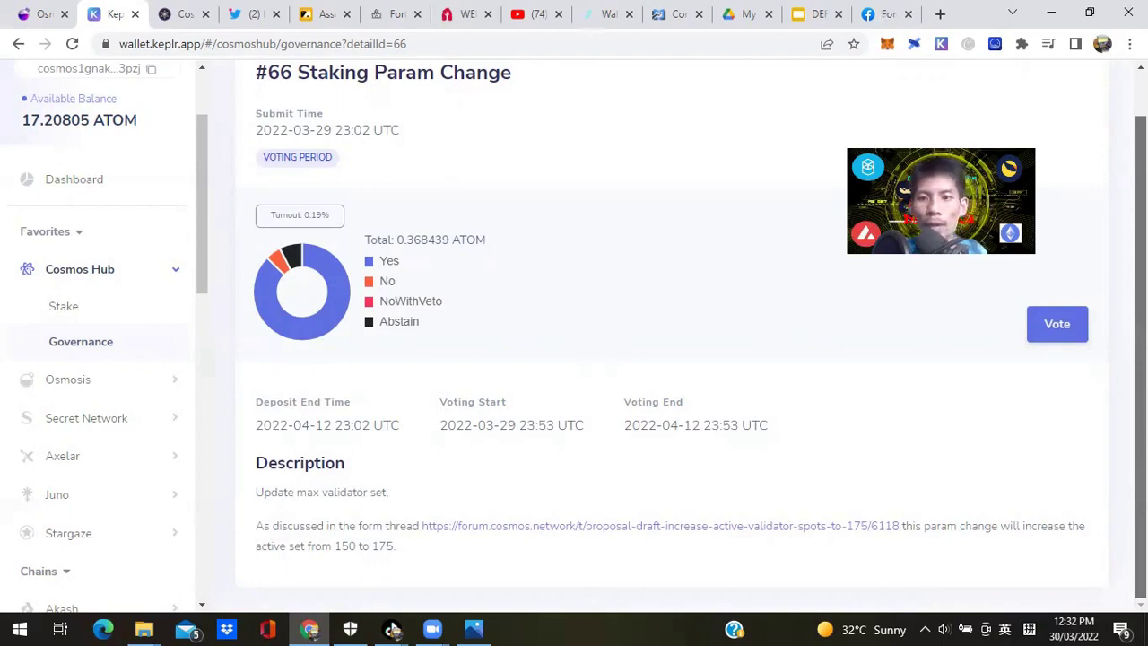
{"action": "scroll", "coordinate": [671, 335], "scroll_direction": "up", "scroll_amount": 1}
{"action": "scroll", "coordinate": [691, 335], "scroll_direction": "down", "scroll_amount": 1}
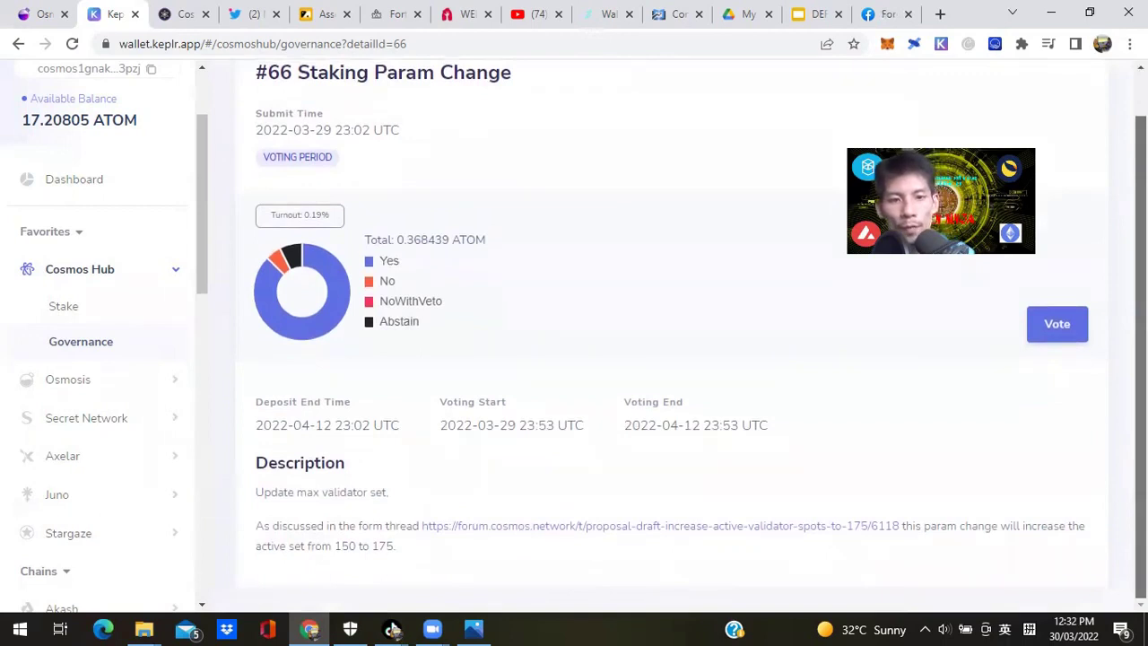
{"action": "scroll", "coordinate": [1117, 259], "scroll_direction": "up", "scroll_amount": 1}
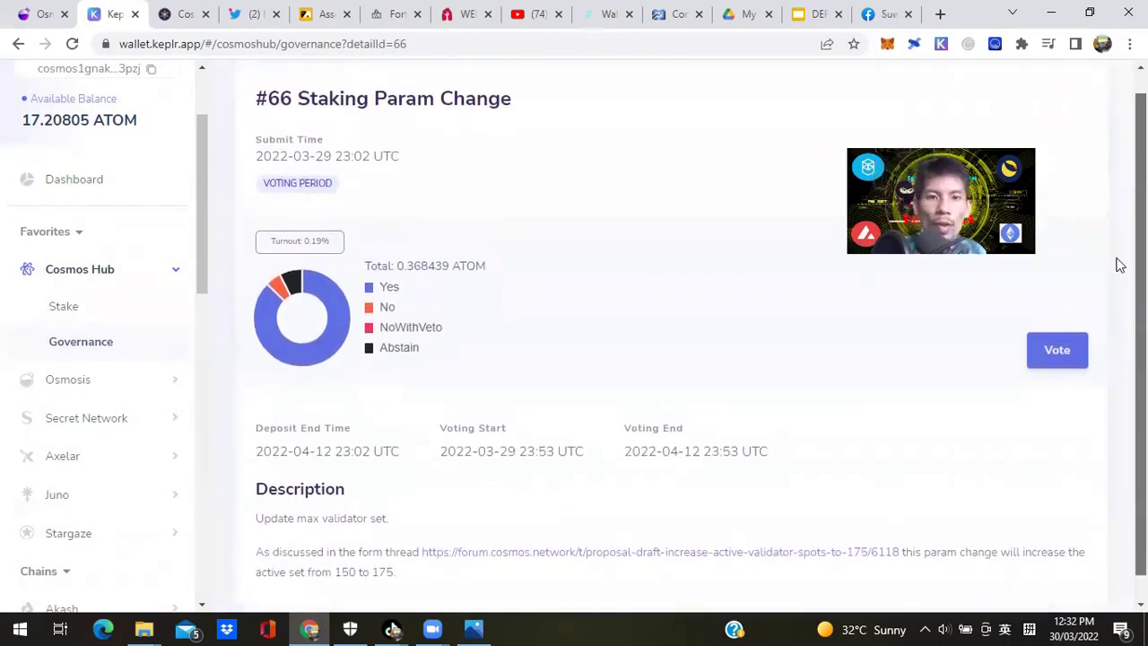
{"action": "left_click", "coordinate": [1065, 373]}
{"action": "left_click", "coordinate": [416, 273]}
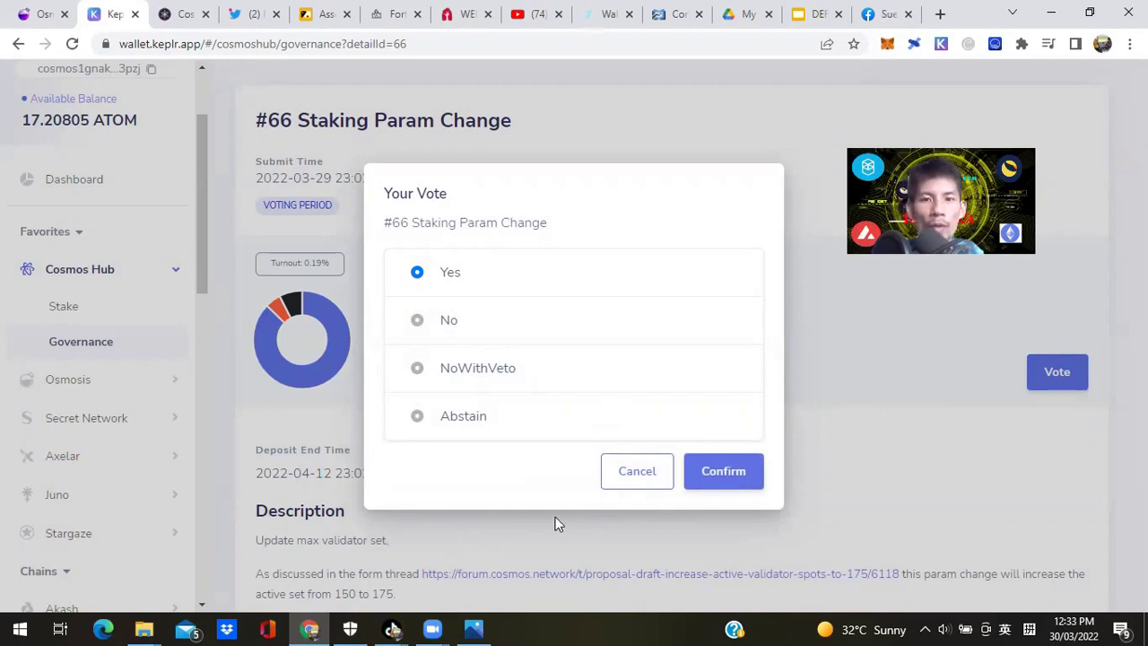
{"action": "left_click", "coordinate": [731, 474]}
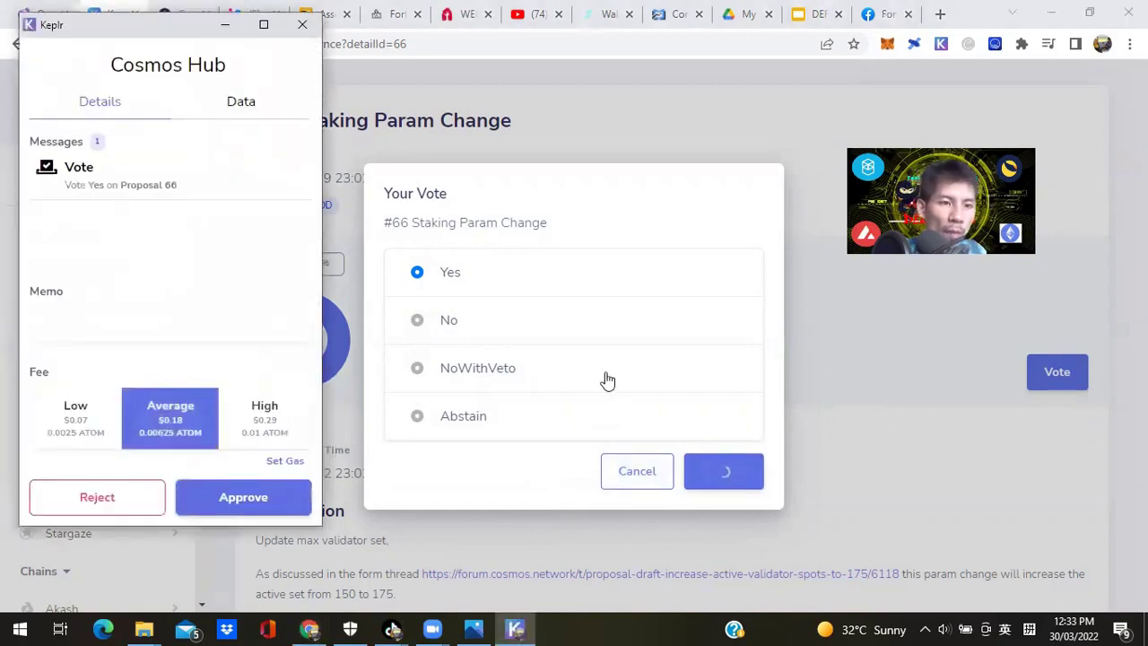
Set the Proposal 66 vote transaction to the Low fee with gas of 150000, and approve it.
{"action": "left_click", "coordinate": [97, 425]}
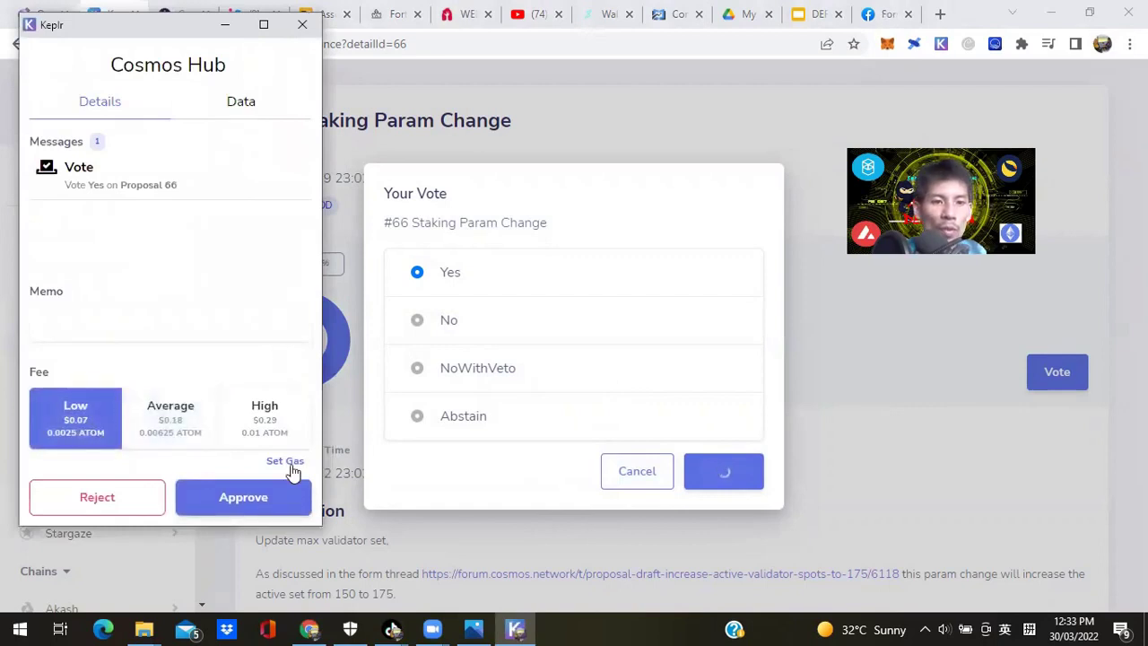
{"action": "left_click", "coordinate": [285, 462]}
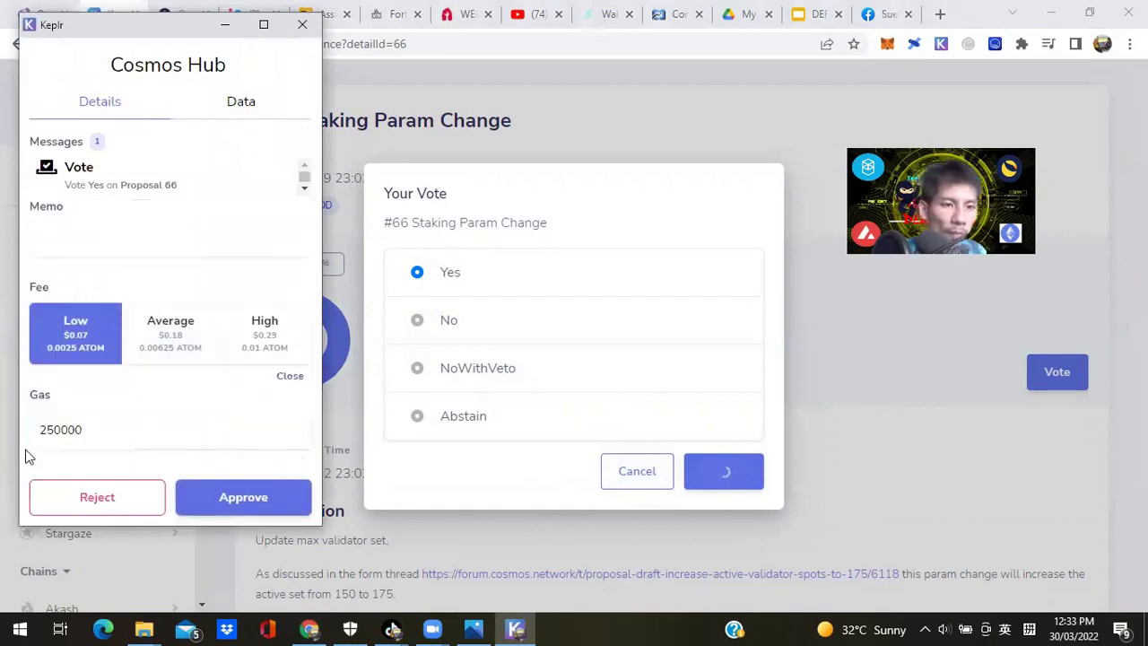
{"action": "left_click", "coordinate": [47, 431]}
{"action": "key", "text": "BackSpace"}
{"action": "type", "text": "1"}
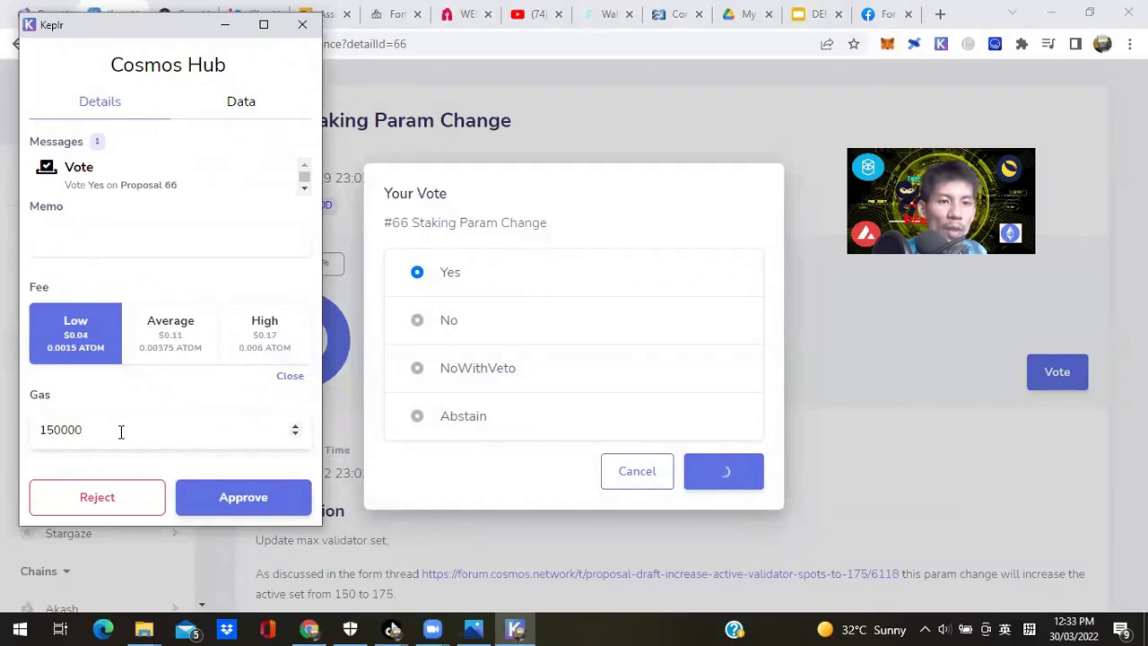
{"action": "left_click", "coordinate": [260, 507]}
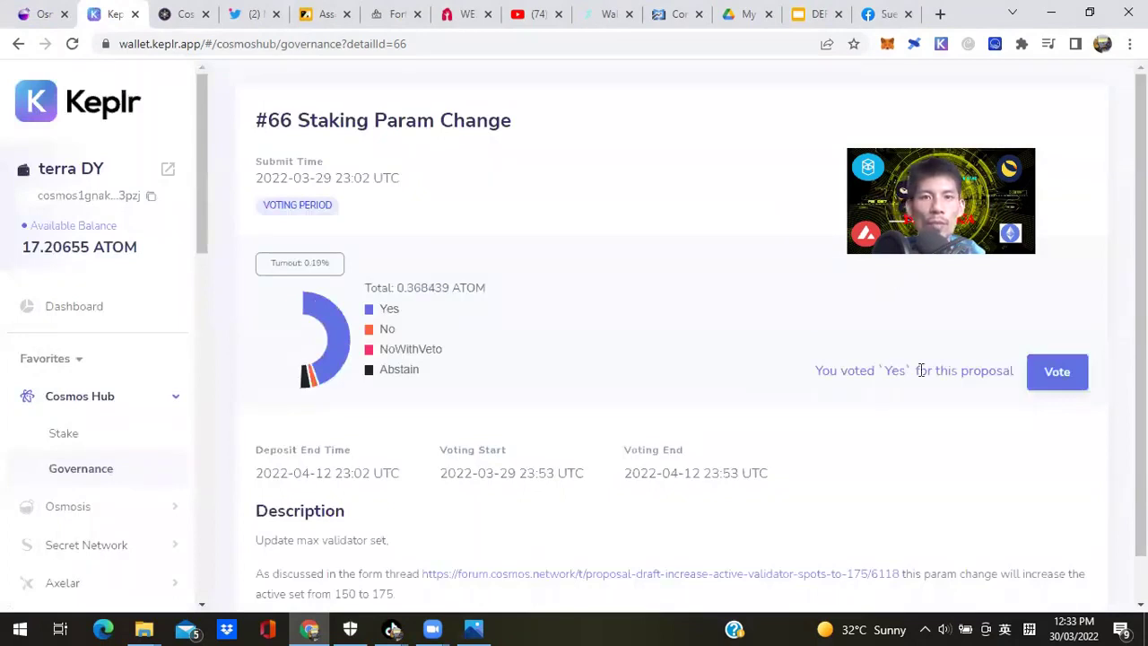
Return to the Cosmos Hub proposals list and open the details of #65 v7-Theta.
{"action": "scroll", "coordinate": [627, 359], "scroll_direction": "down", "scroll_amount": 1}
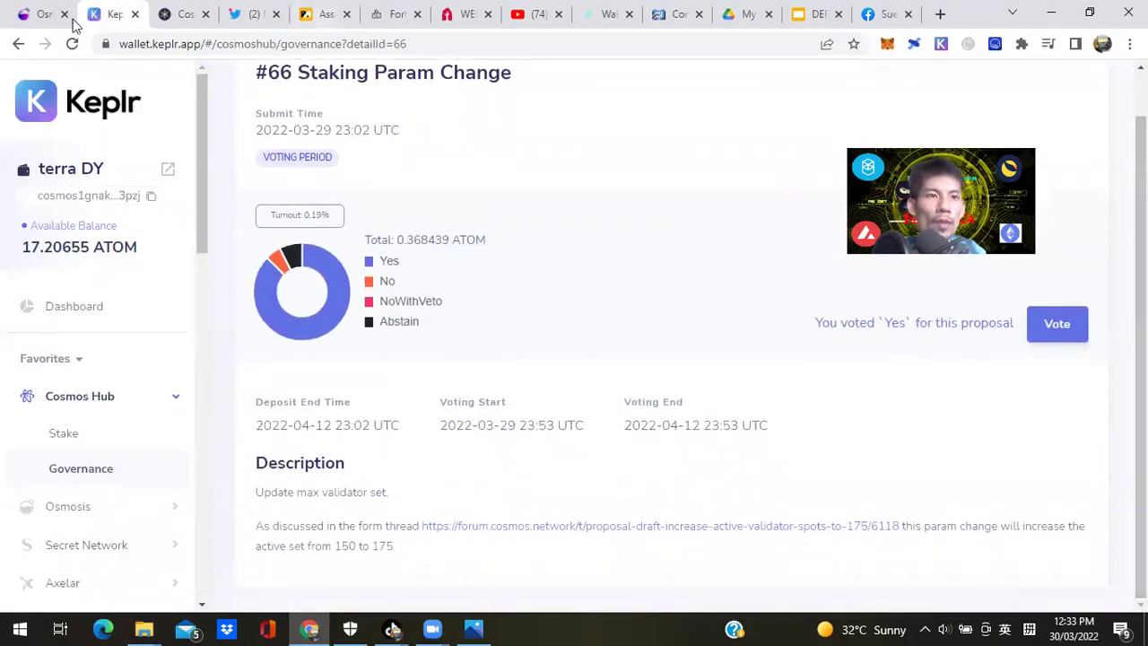
{"action": "left_click", "coordinate": [18, 45]}
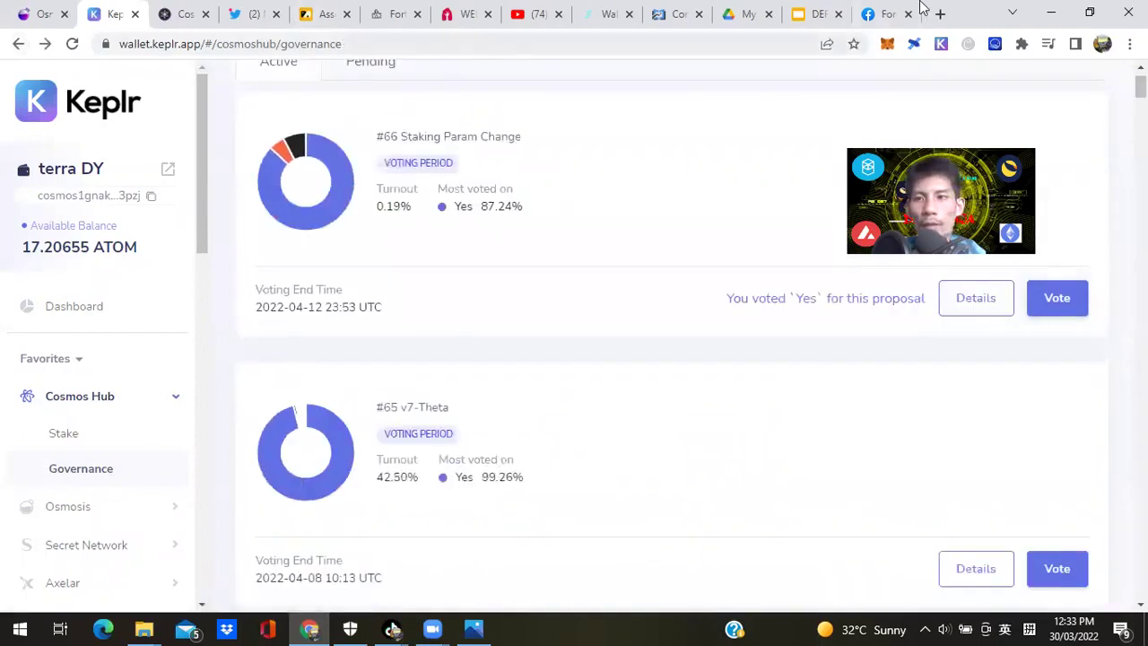
{"action": "scroll", "coordinate": [1086, 127], "scroll_direction": "down", "scroll_amount": 2}
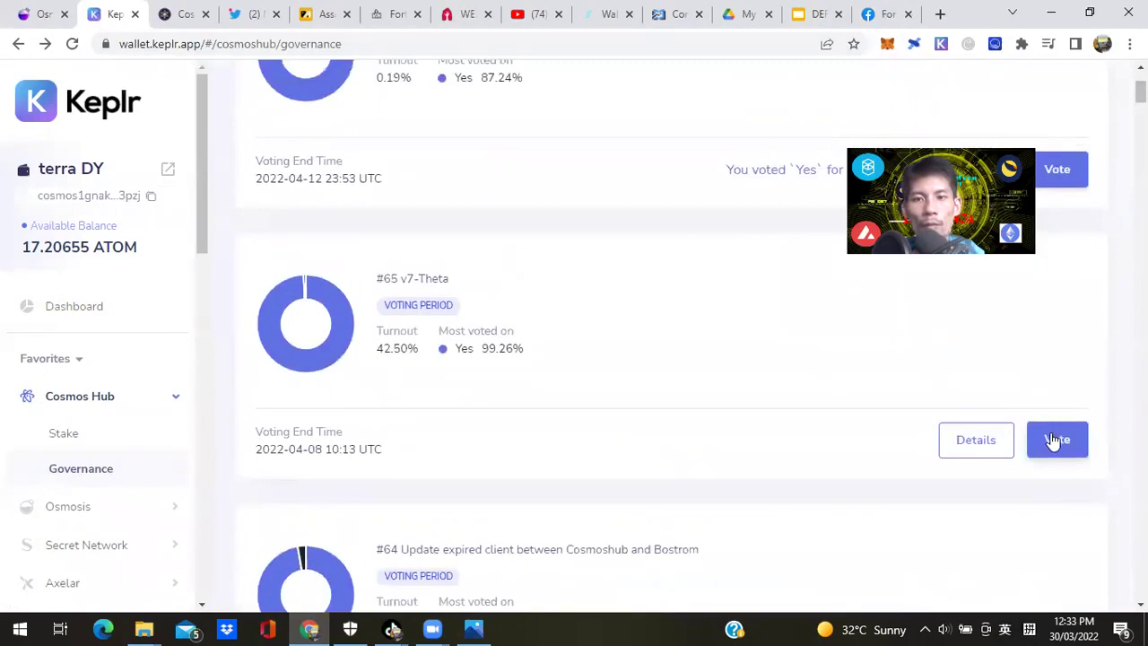
{"action": "left_click", "coordinate": [990, 449]}
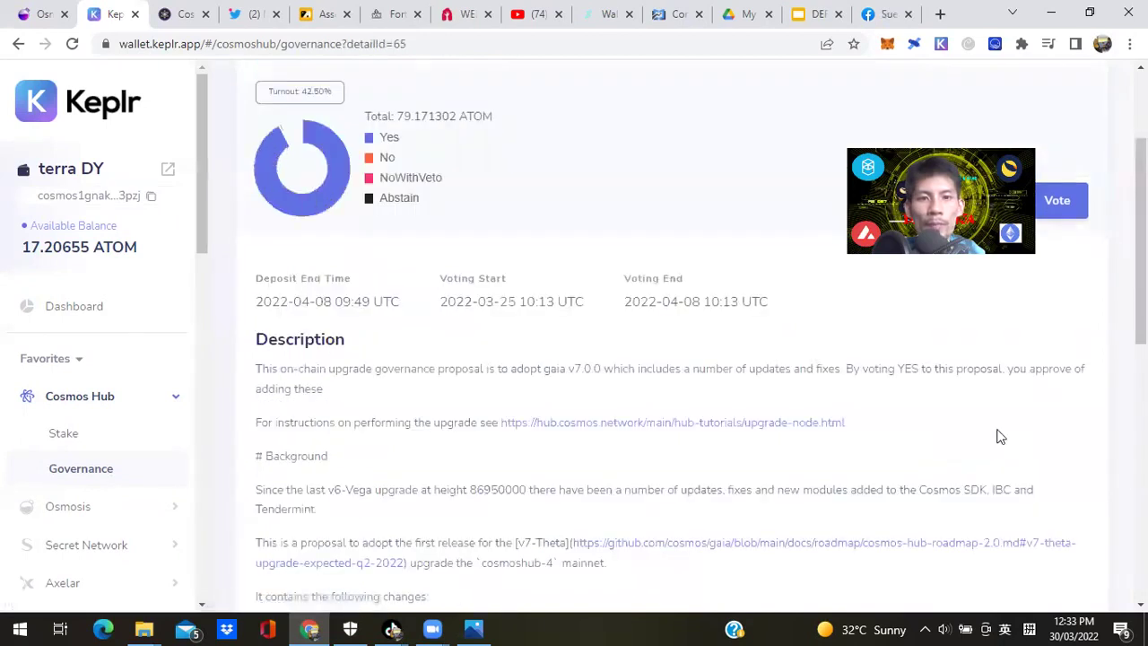
Read through the v7-Theta proposal's description, including its list of changes, on-chain upgrade process and potential risk factors.
{"action": "scroll", "coordinate": [681, 336], "scroll_direction": "up", "scroll_amount": 2}
{"action": "scroll", "coordinate": [681, 335], "scroll_direction": "down", "scroll_amount": 3}
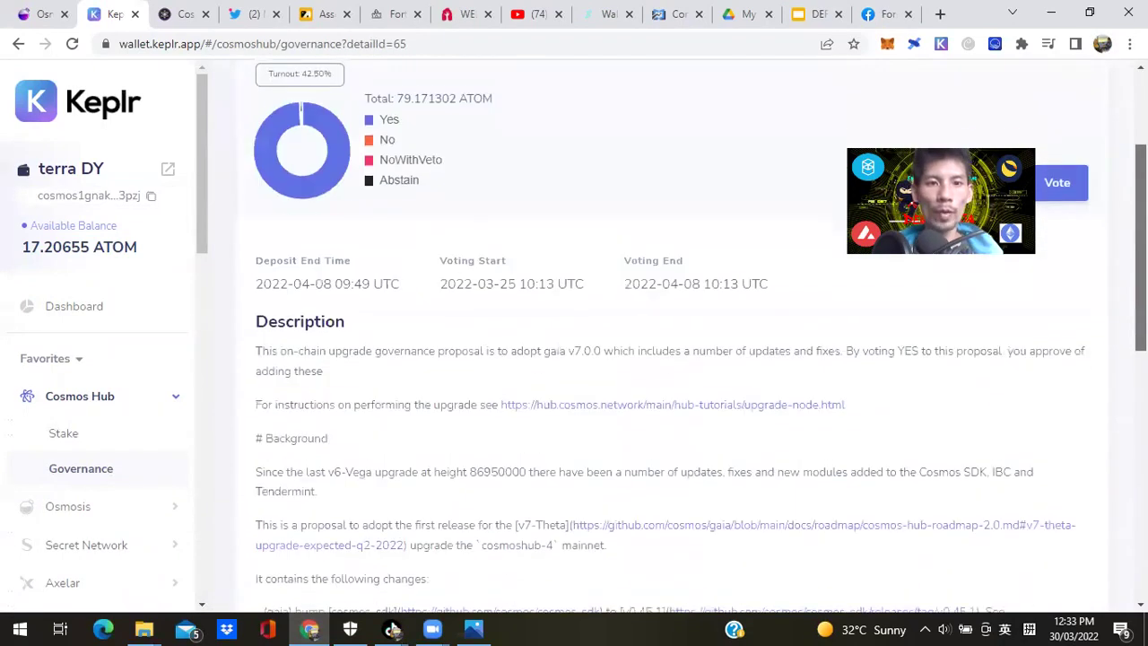
{"action": "scroll", "coordinate": [681, 335], "scroll_direction": "down", "scroll_amount": 2}
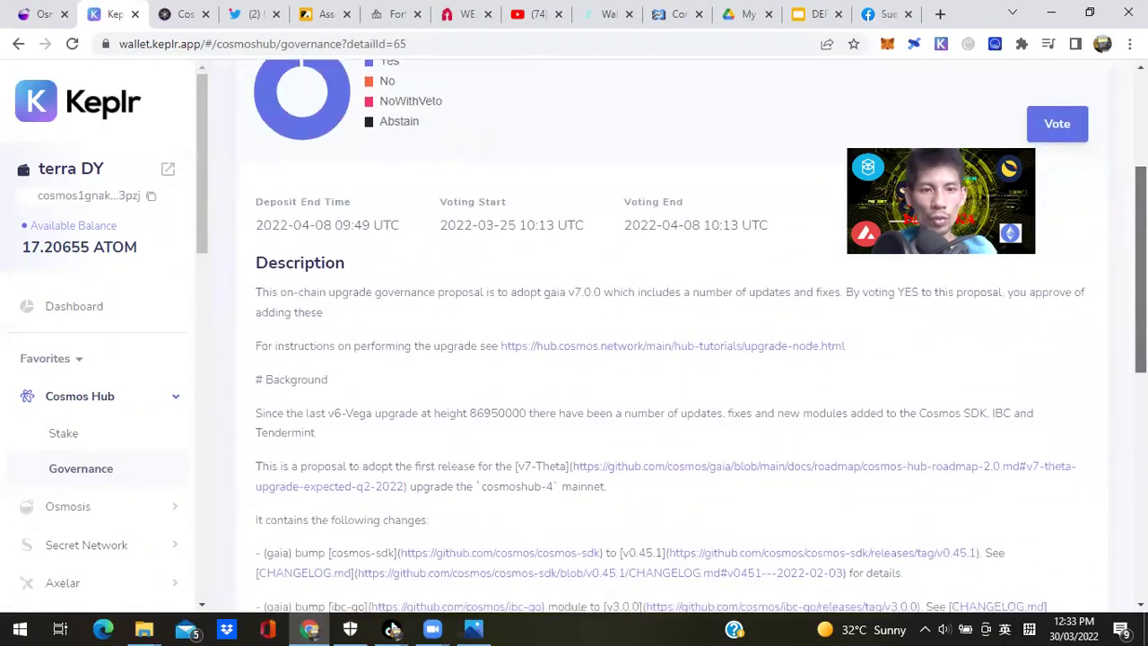
{"action": "scroll", "coordinate": [682, 335], "scroll_direction": "up", "scroll_amount": 1}
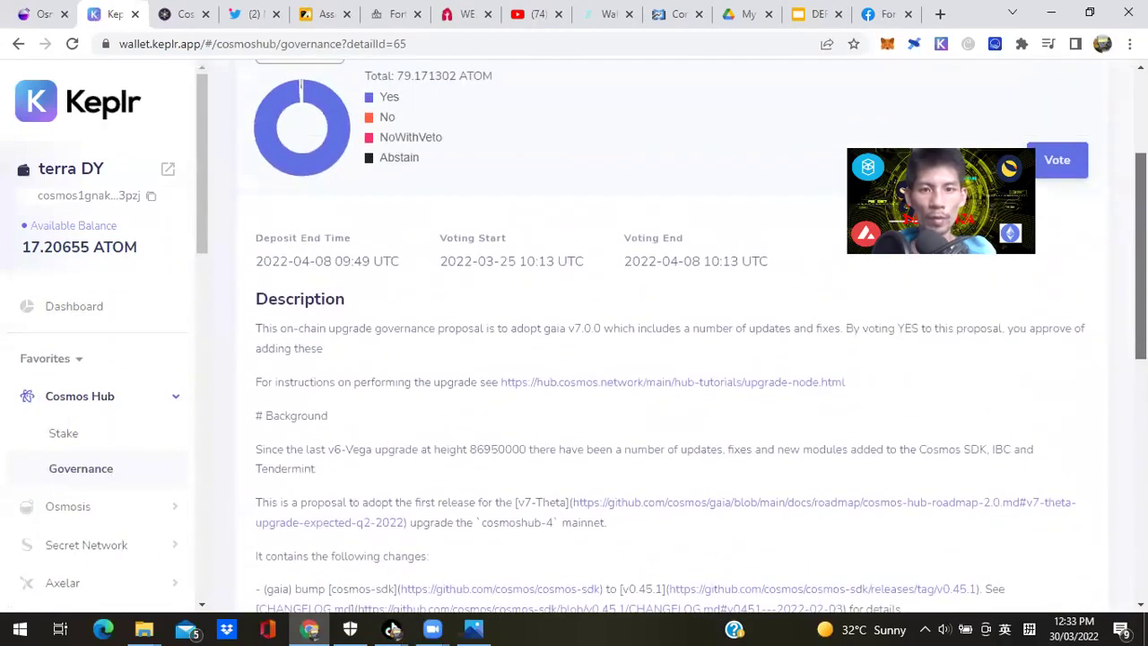
{"action": "scroll", "coordinate": [681, 335], "scroll_direction": "down", "scroll_amount": 1}
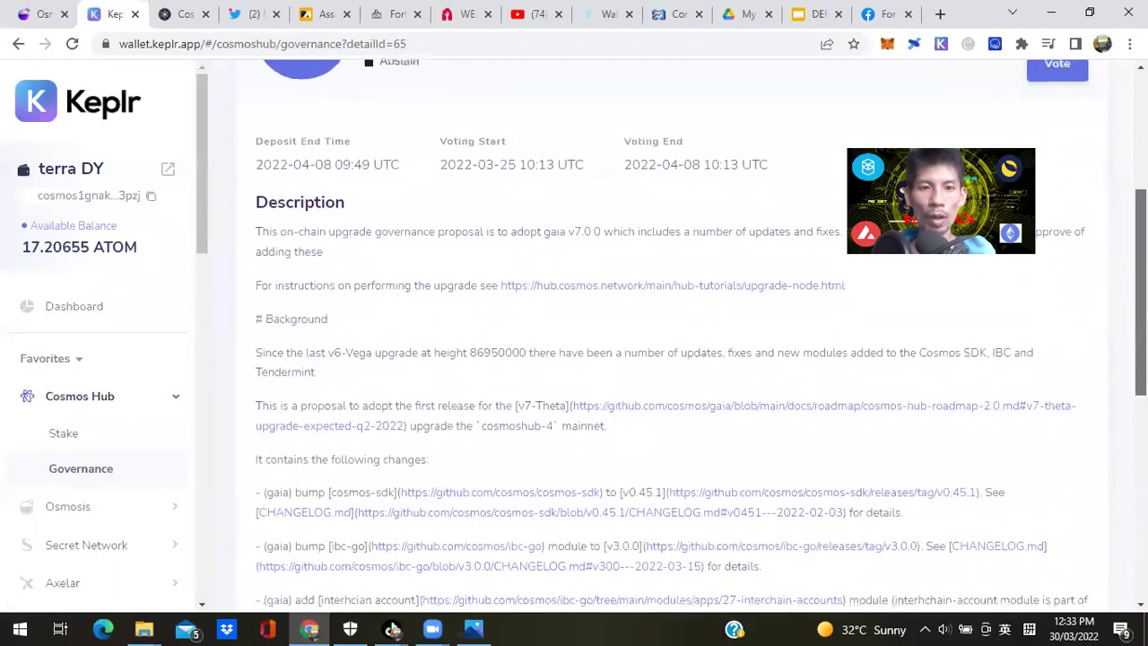
{"action": "scroll", "coordinate": [681, 335], "scroll_direction": "down", "scroll_amount": 2}
{"action": "scroll", "coordinate": [681, 335], "scroll_direction": "down", "scroll_amount": 2}
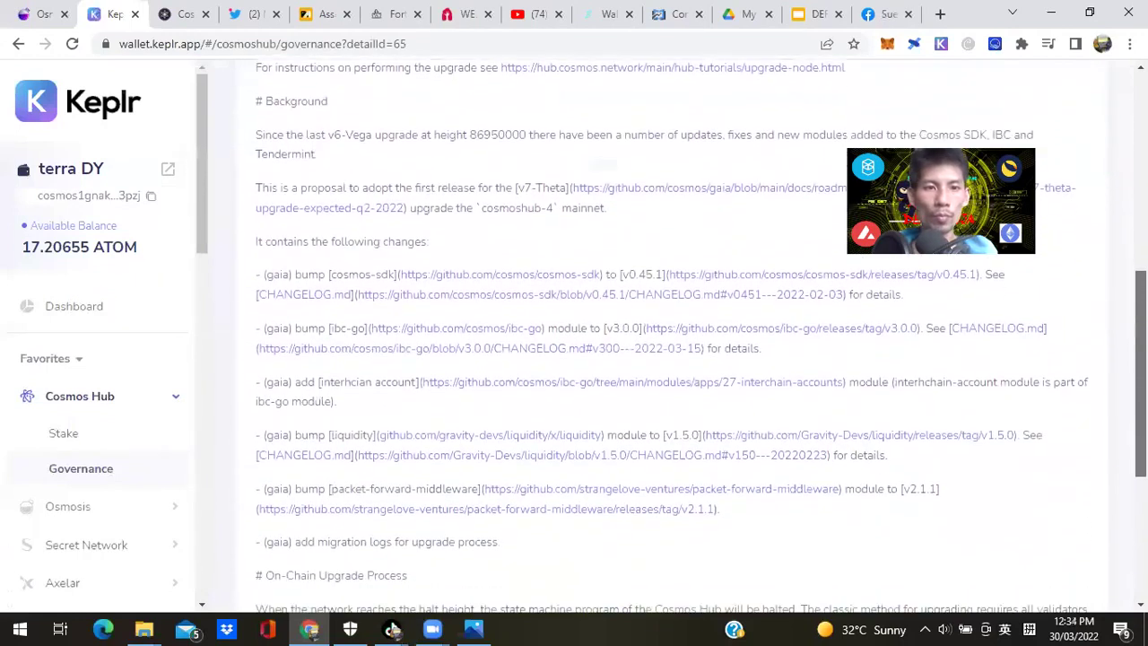
{"action": "scroll", "coordinate": [682, 335], "scroll_direction": "down", "scroll_amount": 2}
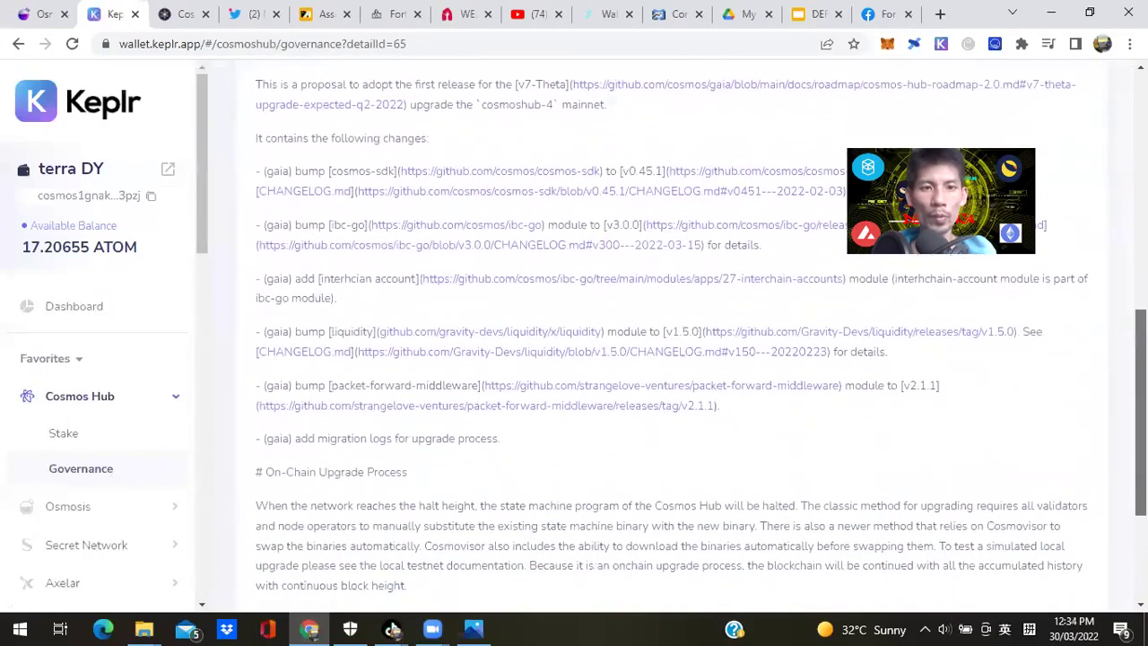
{"action": "scroll", "coordinate": [681, 336], "scroll_direction": "down", "scroll_amount": 2}
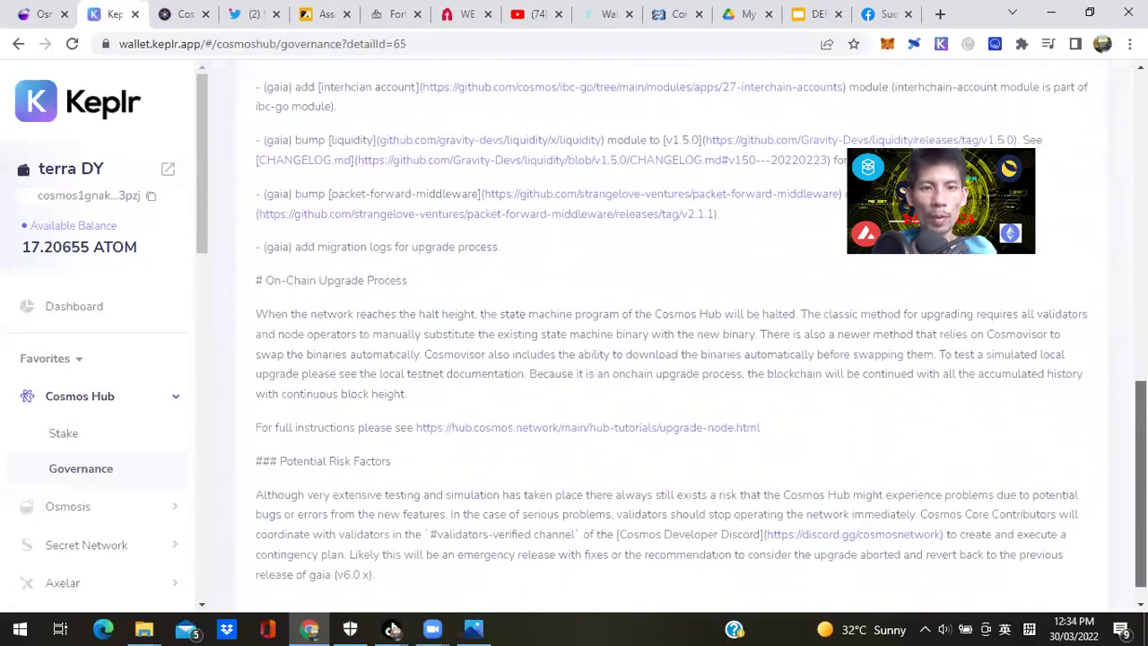
{"action": "scroll", "coordinate": [1107, 340], "scroll_direction": "up", "scroll_amount": 5}
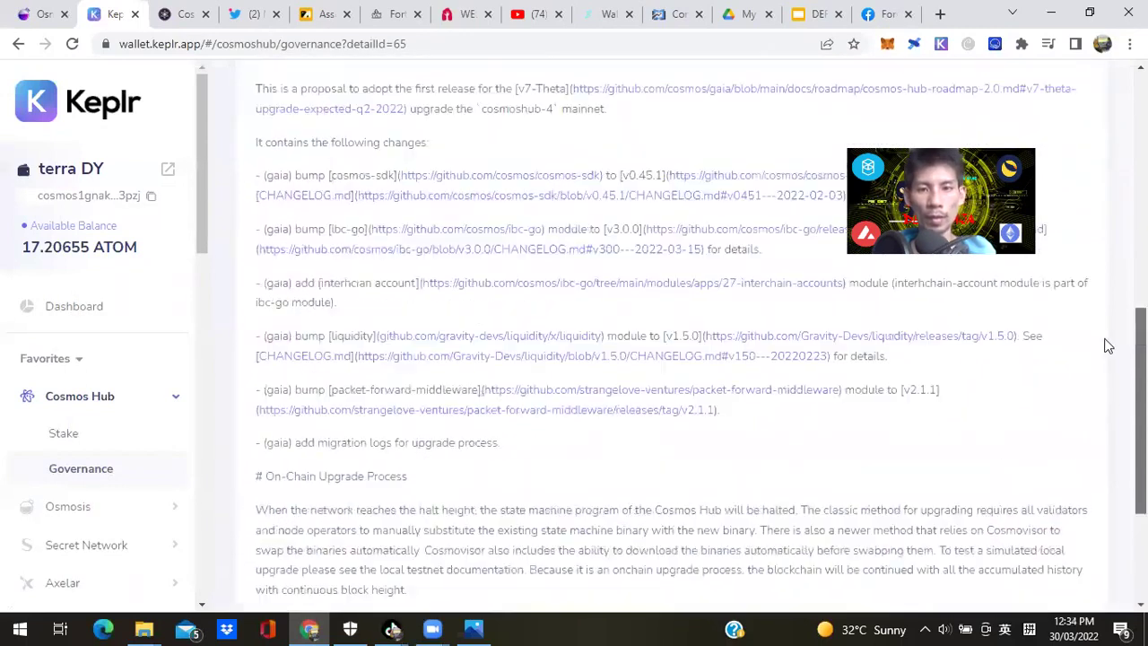
{"action": "scroll", "coordinate": [1107, 341], "scroll_direction": "up", "scroll_amount": 5}
{"action": "scroll", "coordinate": [1102, 281], "scroll_direction": "down", "scroll_amount": 6}
{"action": "scroll", "coordinate": [681, 336], "scroll_direction": "down", "scroll_amount": 3}
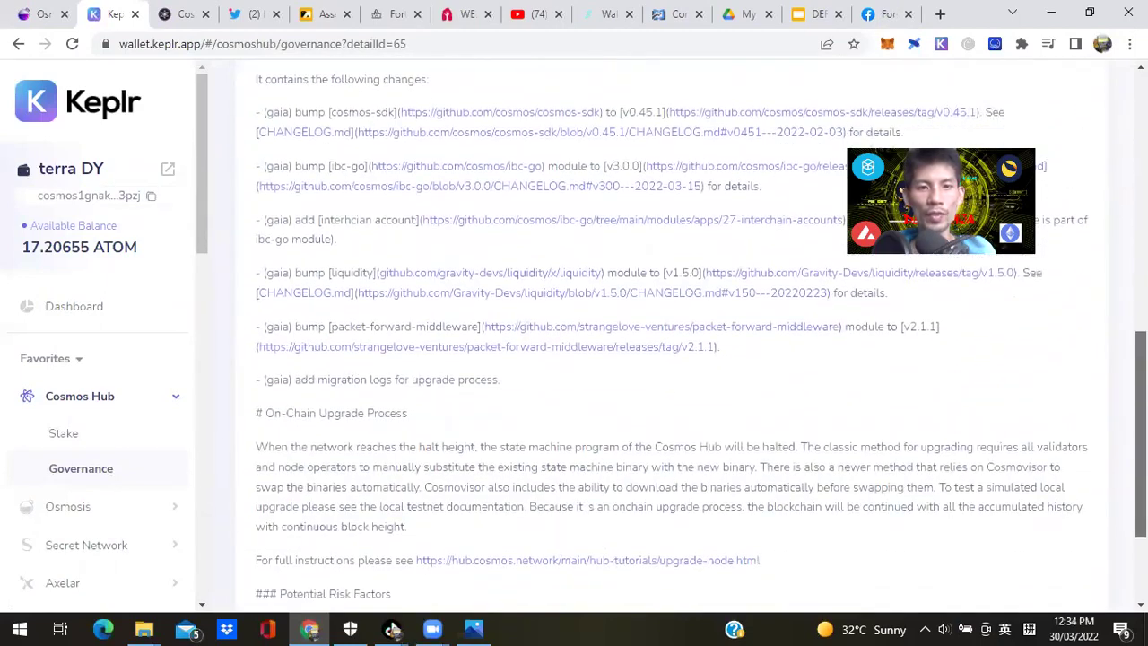
{"action": "scroll", "coordinate": [1099, 323], "scroll_direction": "up", "scroll_amount": 15}
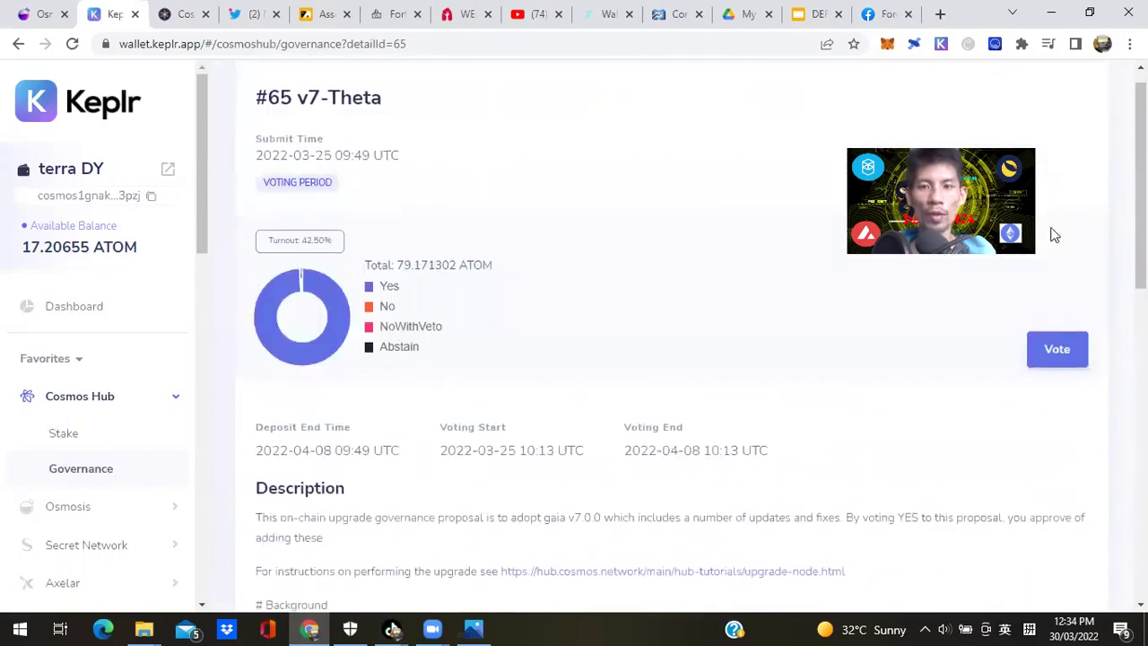
Vote Yes on proposal #65 v7-Theta and approve the transaction with the Low fee and gas of 150000.
{"action": "left_click", "coordinate": [1061, 353]}
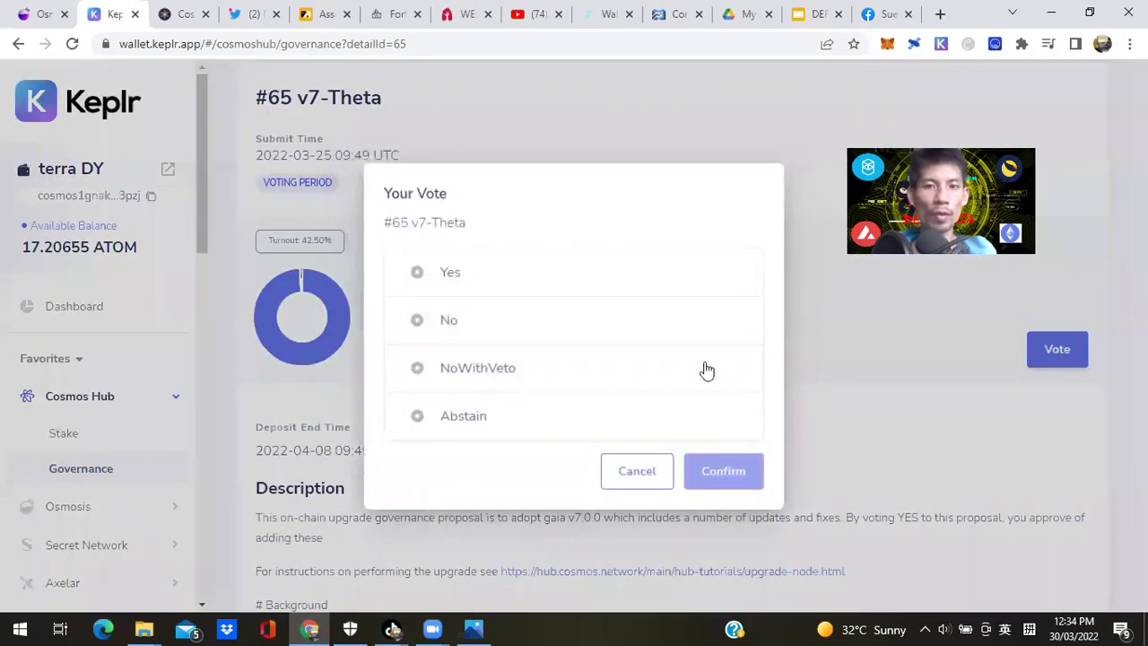
{"action": "left_click", "coordinate": [420, 274]}
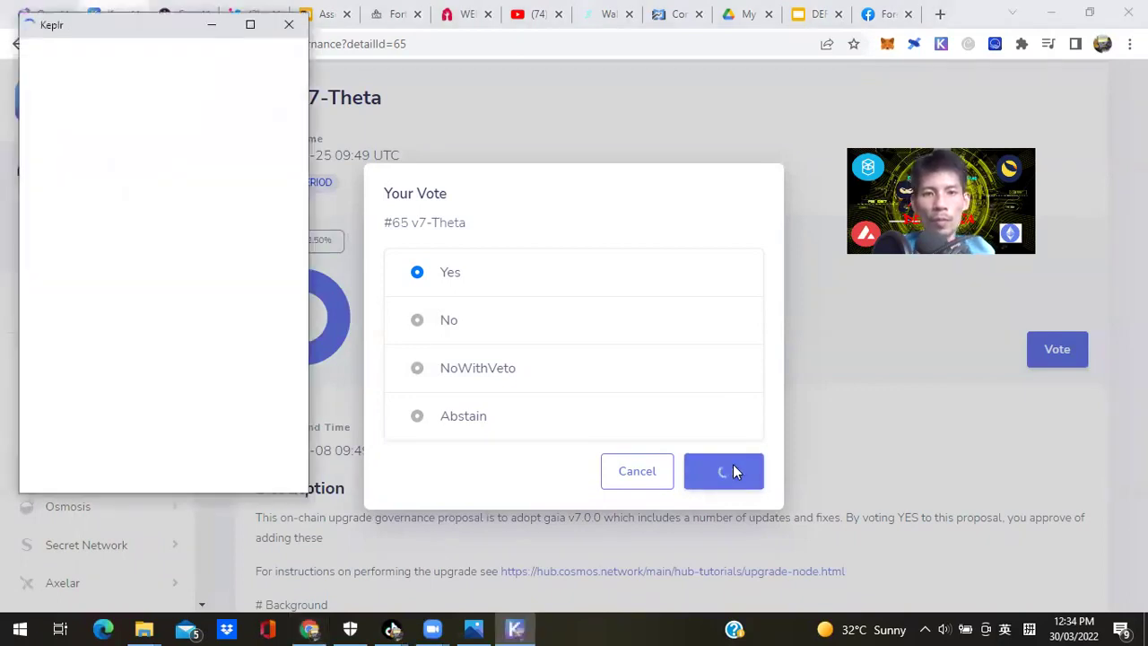
{"action": "left_click", "coordinate": [74, 408]}
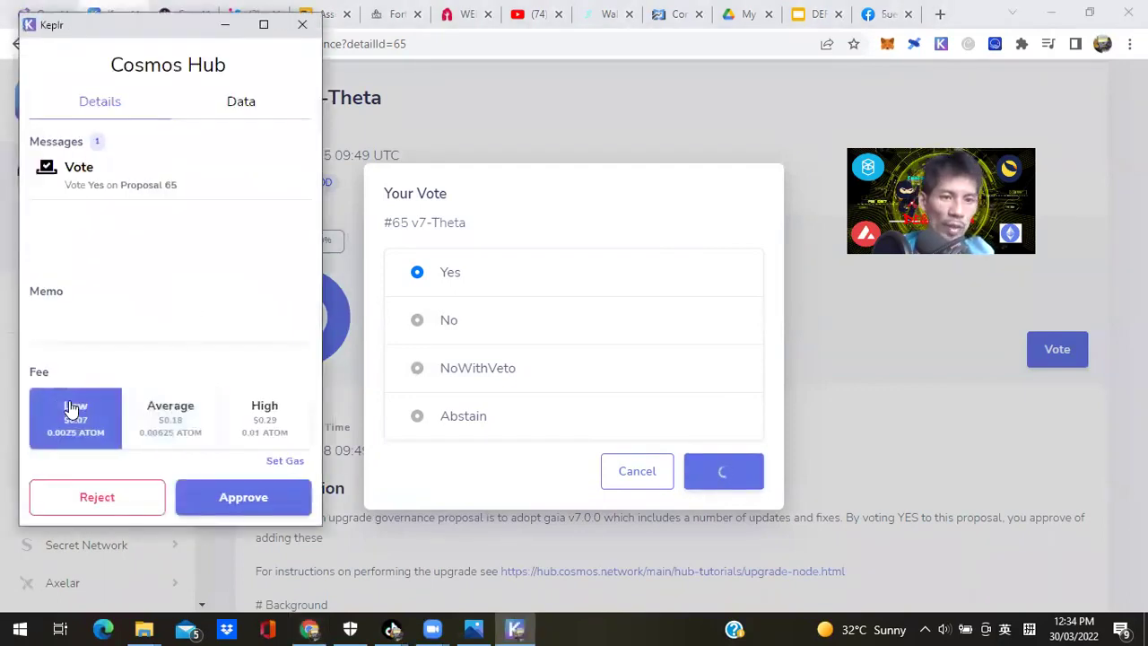
{"action": "left_click", "coordinate": [285, 461]}
{"action": "left_click", "coordinate": [49, 429]}
{"action": "key", "text": "BackSpace"}
{"action": "type", "text": "150000"}
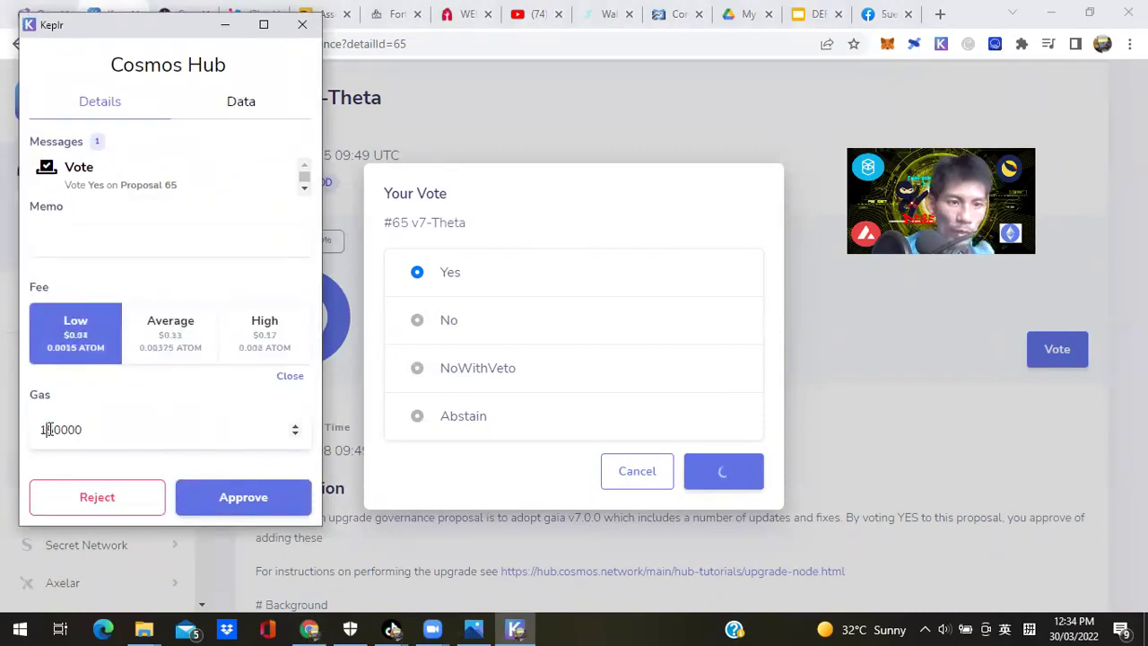
{"action": "left_click", "coordinate": [283, 503]}
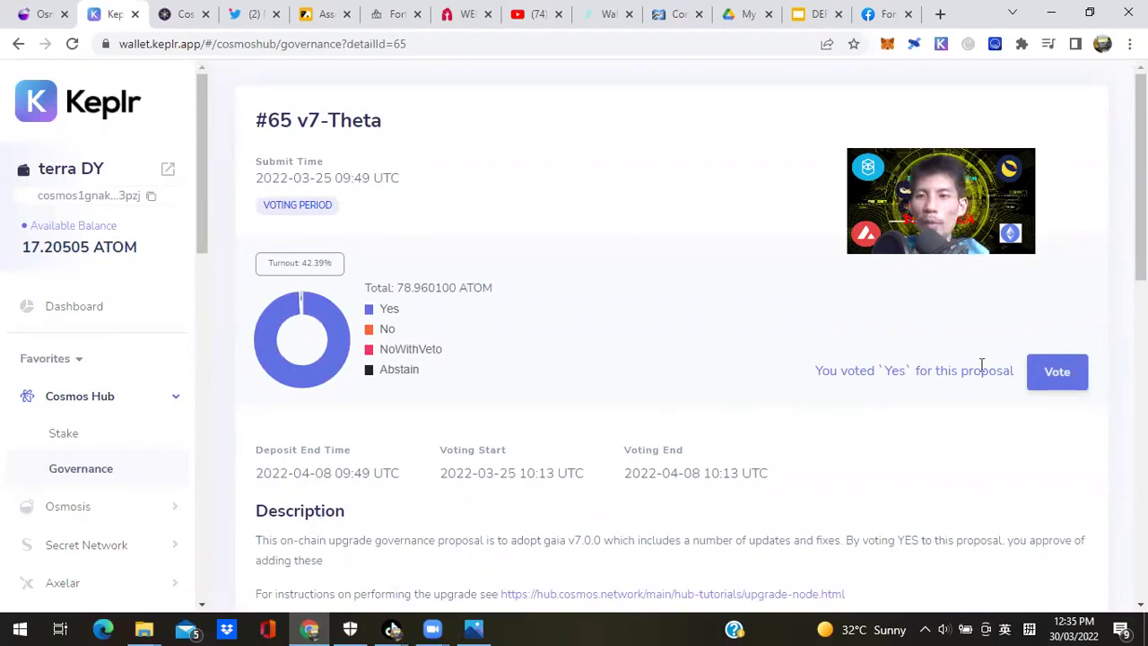
Expand the Osmosis chain in the wallet's favorites and open its governance proposals.
{"action": "scroll", "coordinate": [981, 363], "scroll_direction": "down", "scroll_amount": 4}
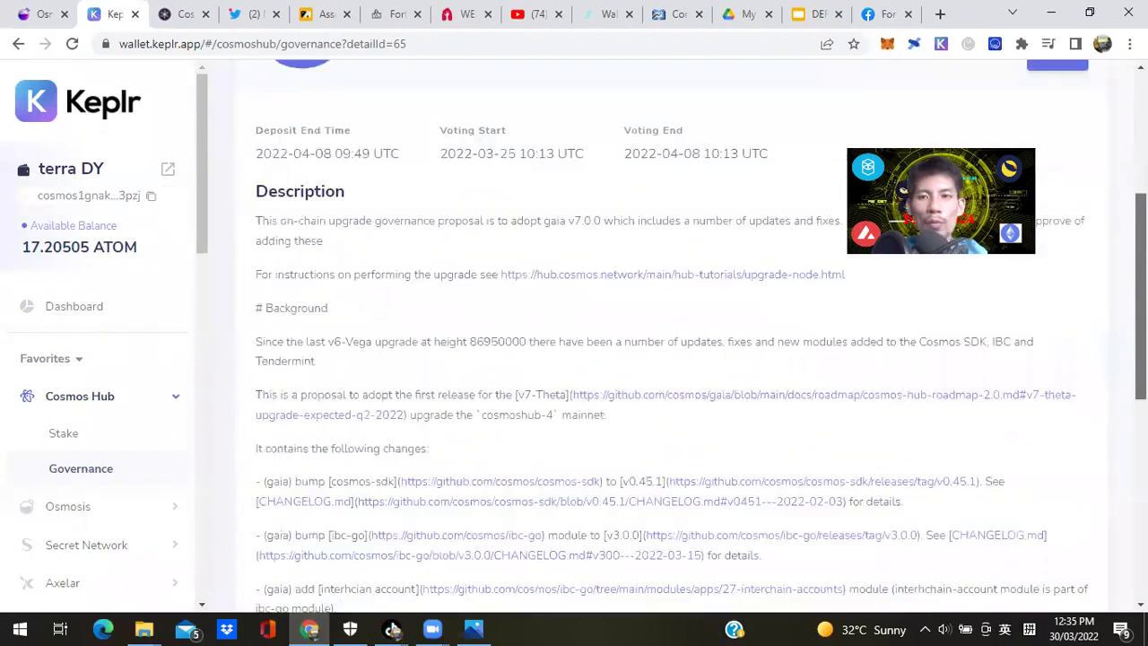
{"action": "scroll", "coordinate": [672, 359], "scroll_direction": "up", "scroll_amount": 4}
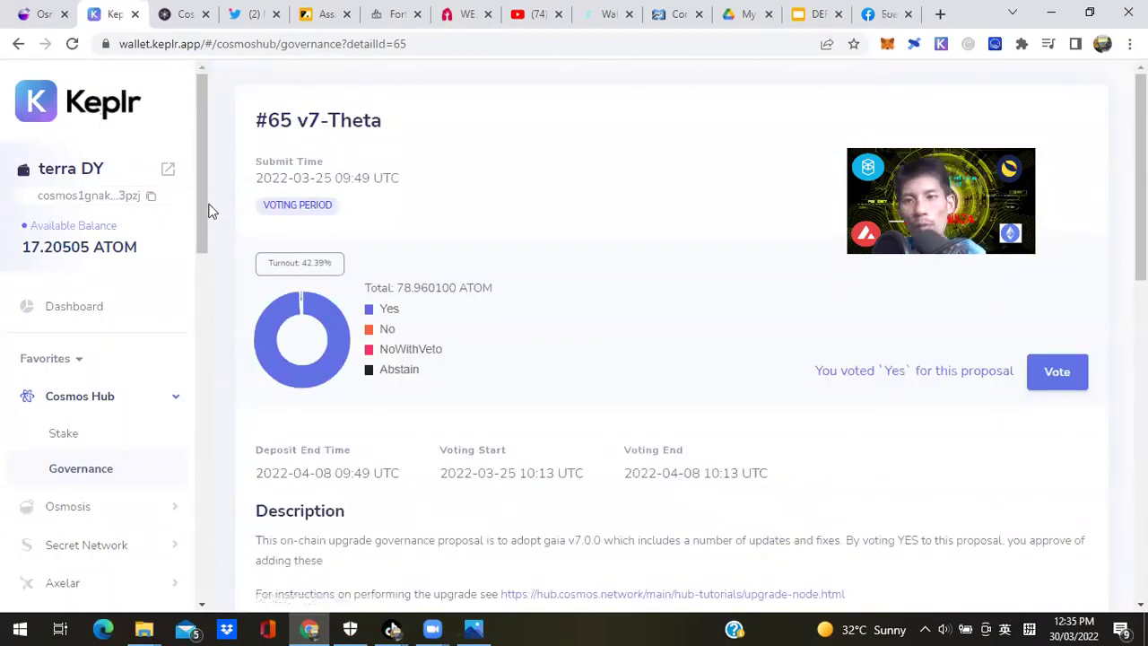
{"action": "left_click_drag", "start_coordinate": [201, 202], "coordinate": [210, 264]}
{"action": "left_click", "coordinate": [56, 337]}
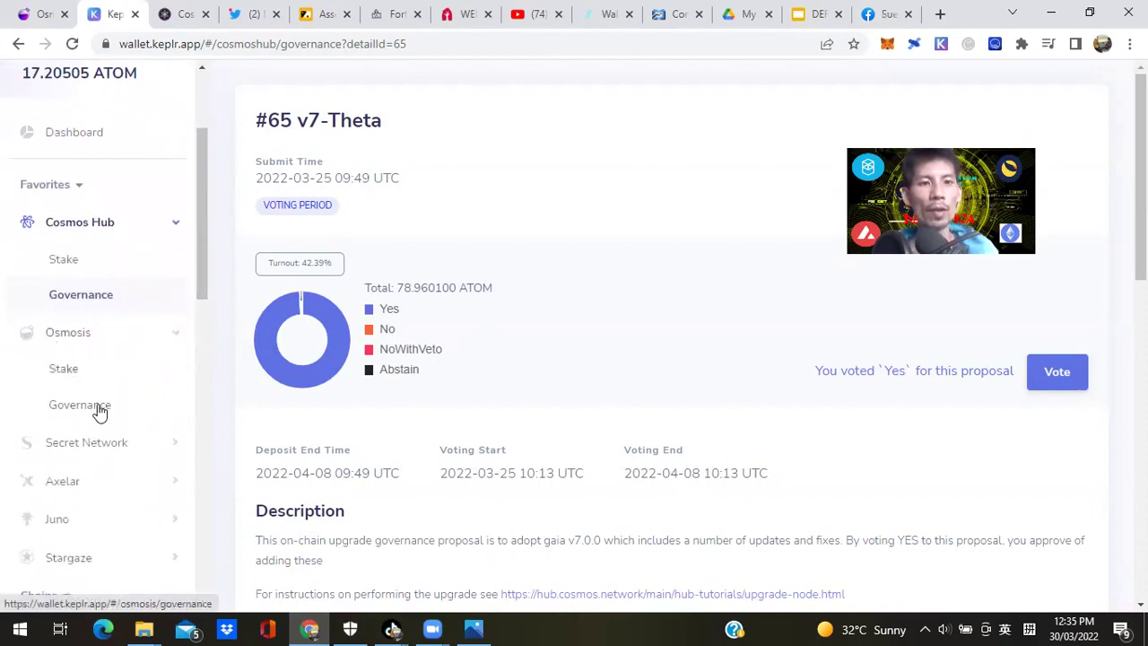
{"action": "left_click", "coordinate": [99, 408]}
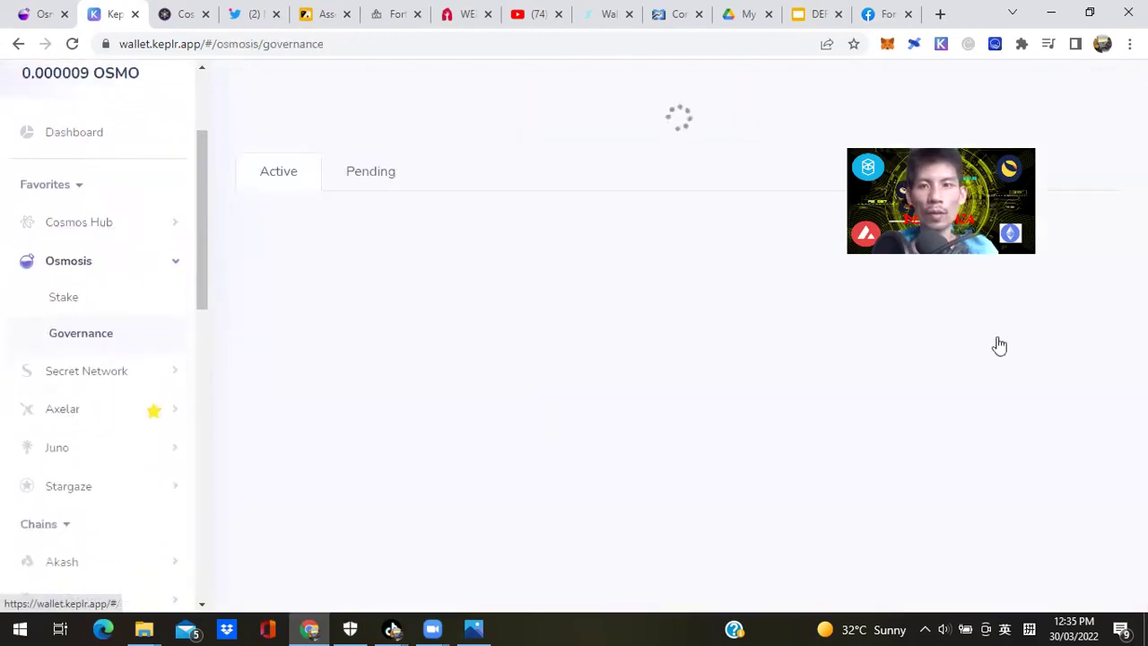